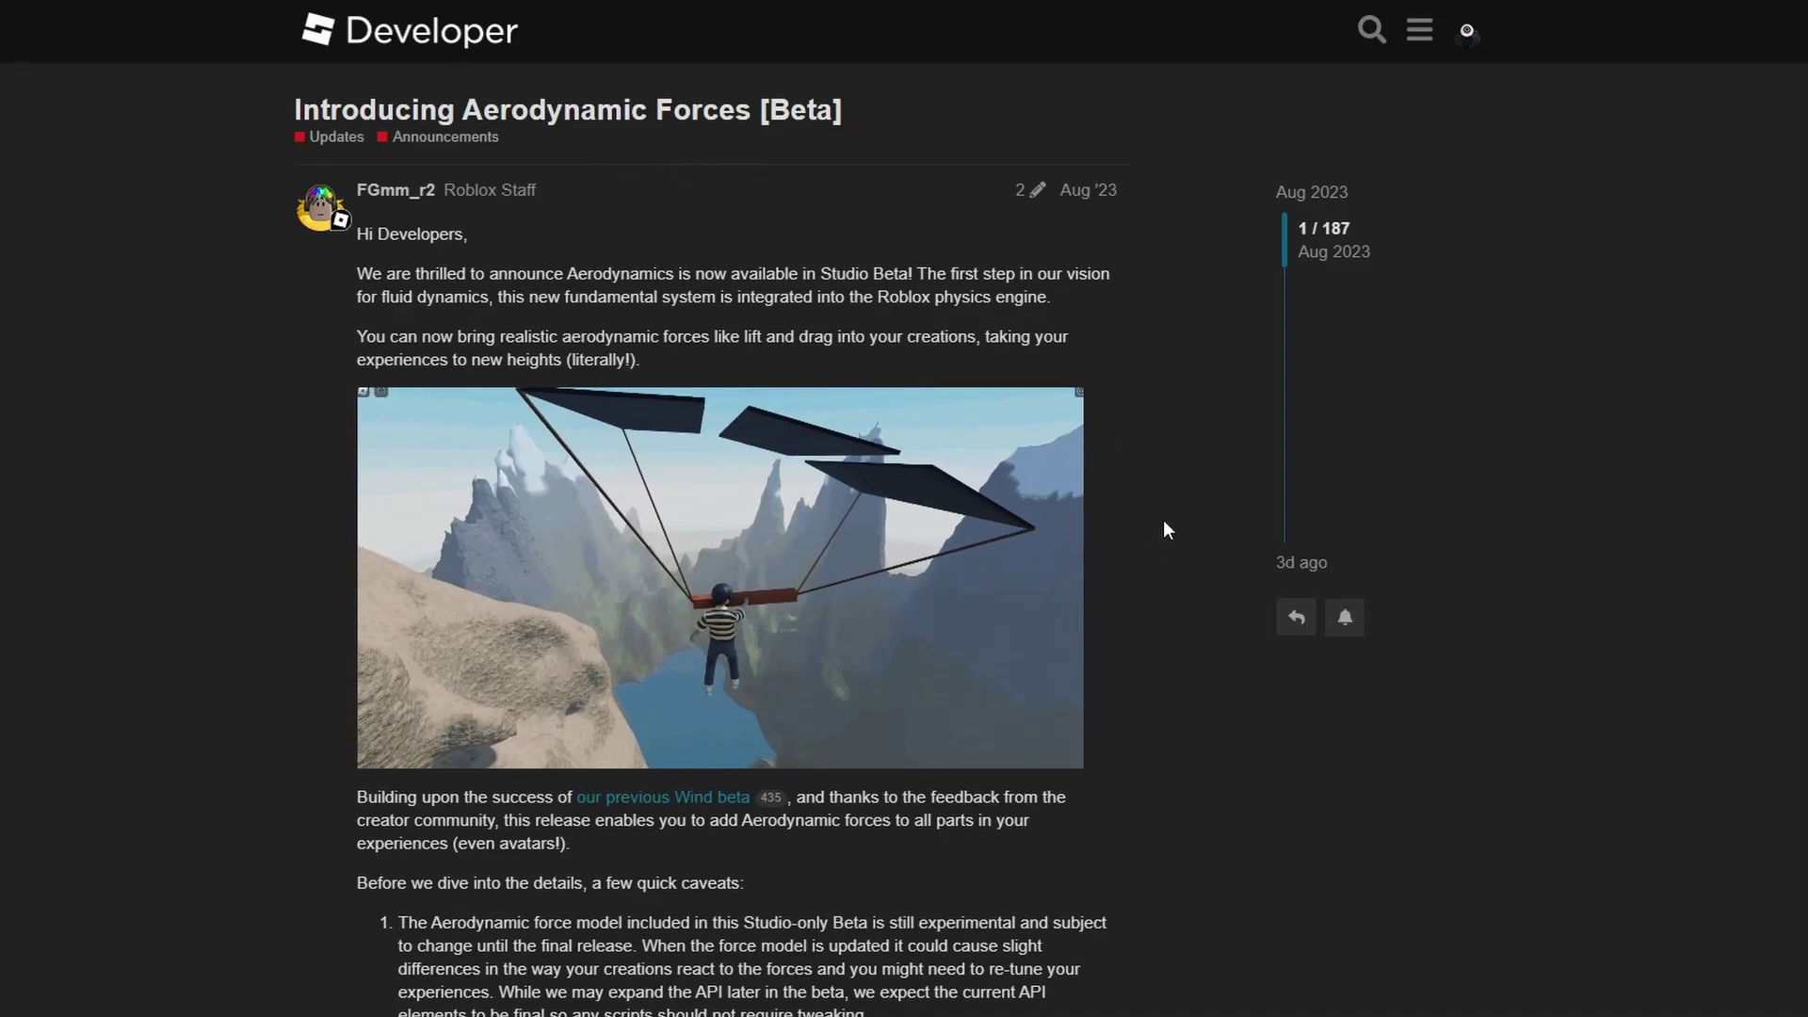
Read the Aerodynamic Forces announcement, including its caveats and the instructions for enabling the beta
scroll(1097, 513, "down", 1)
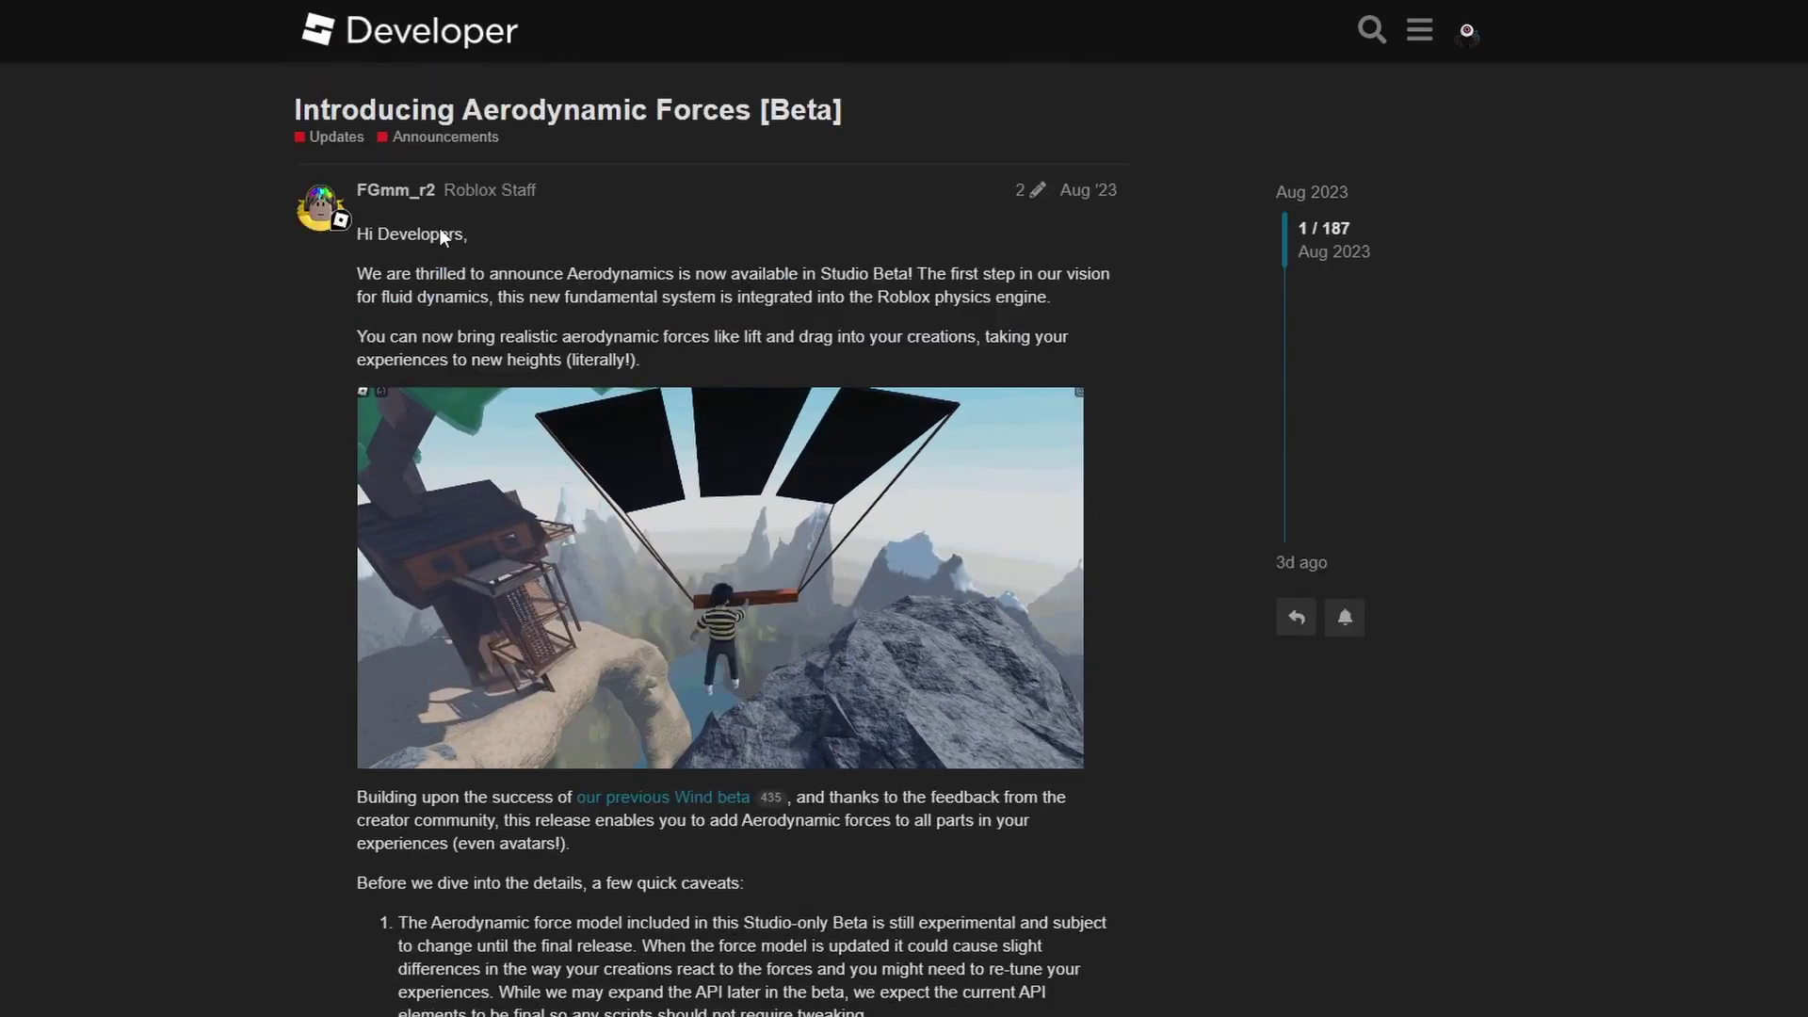
scroll(762, 335, "down", 2)
scroll(506, 461, "down", 18)
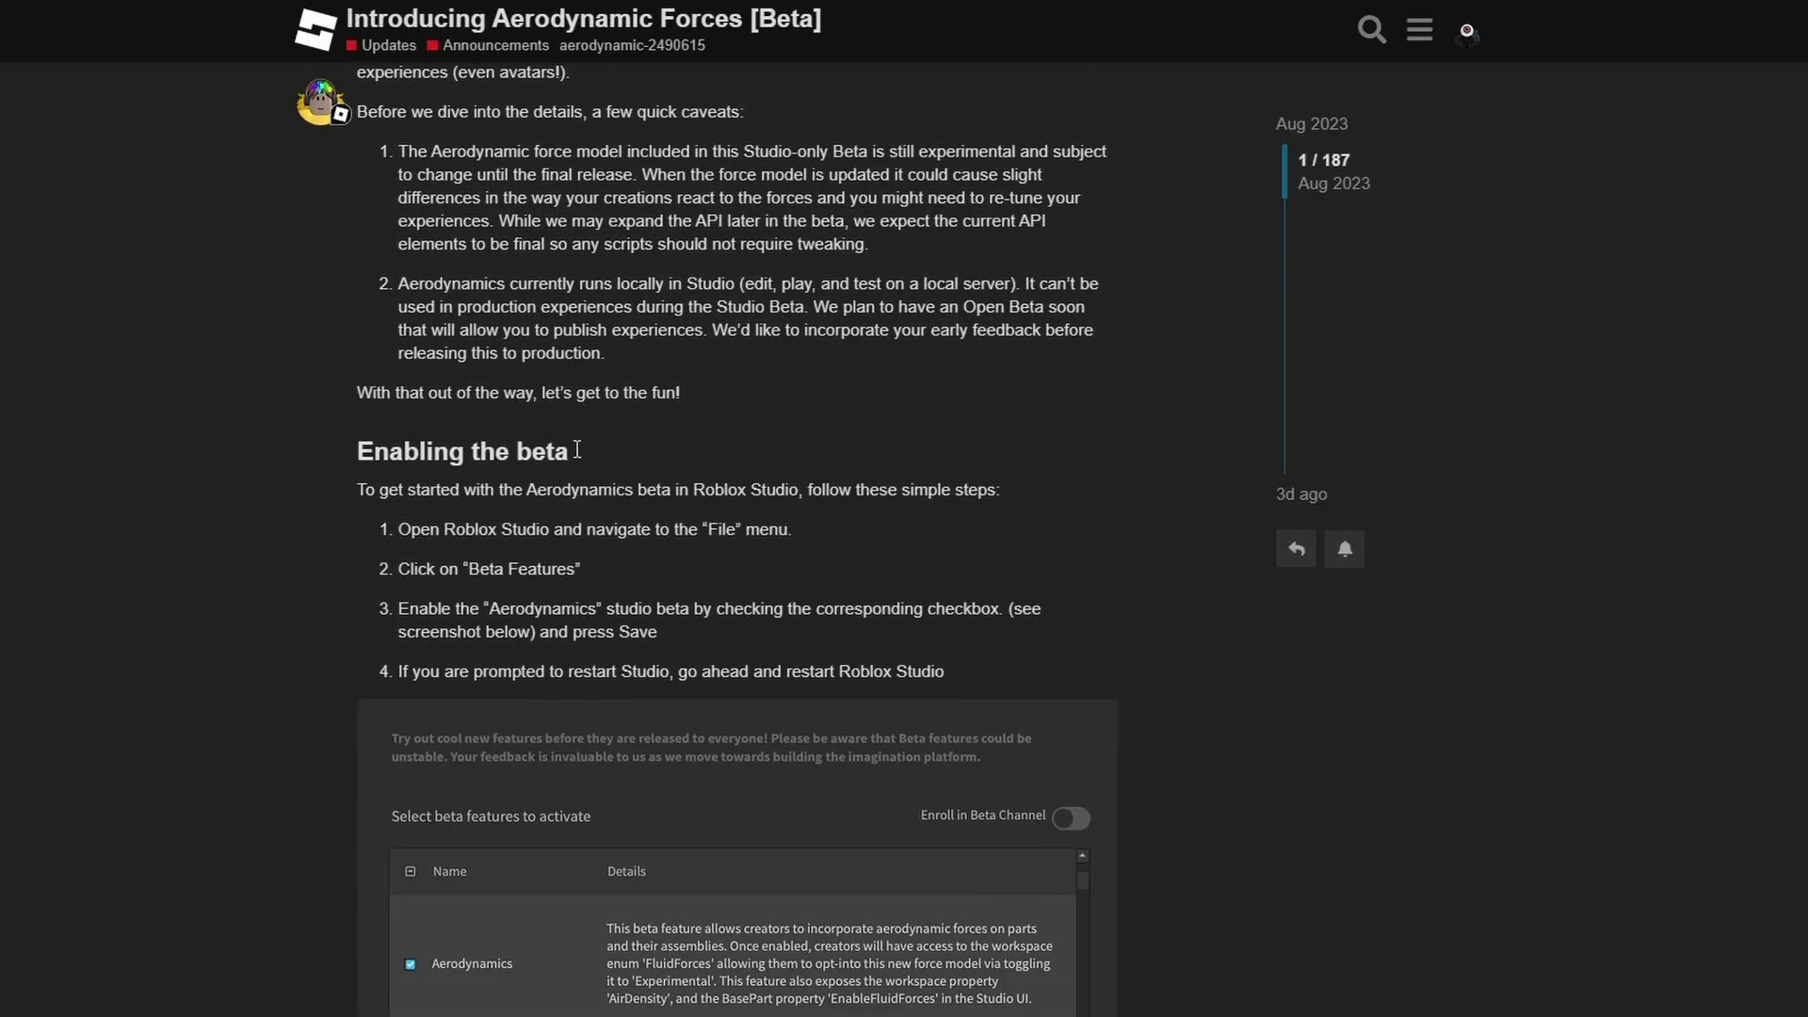
scroll(739, 452, "up", 14)
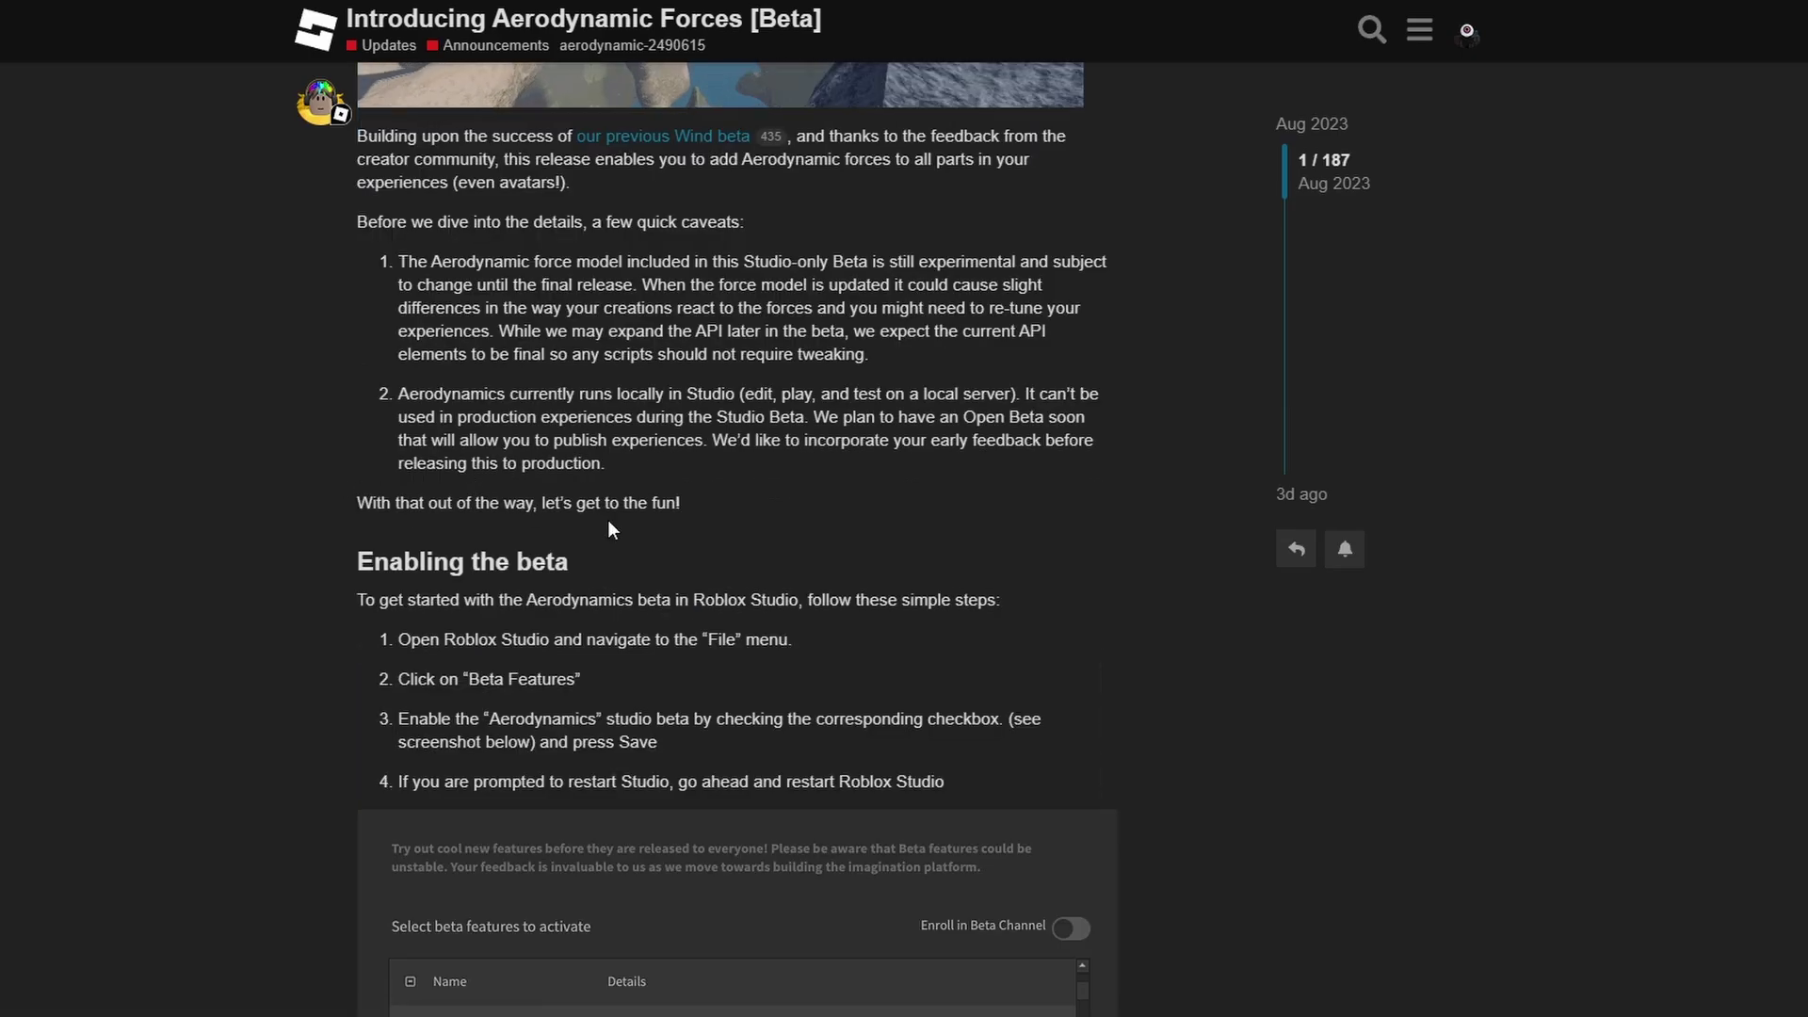
scroll(610, 523, "down", 8)
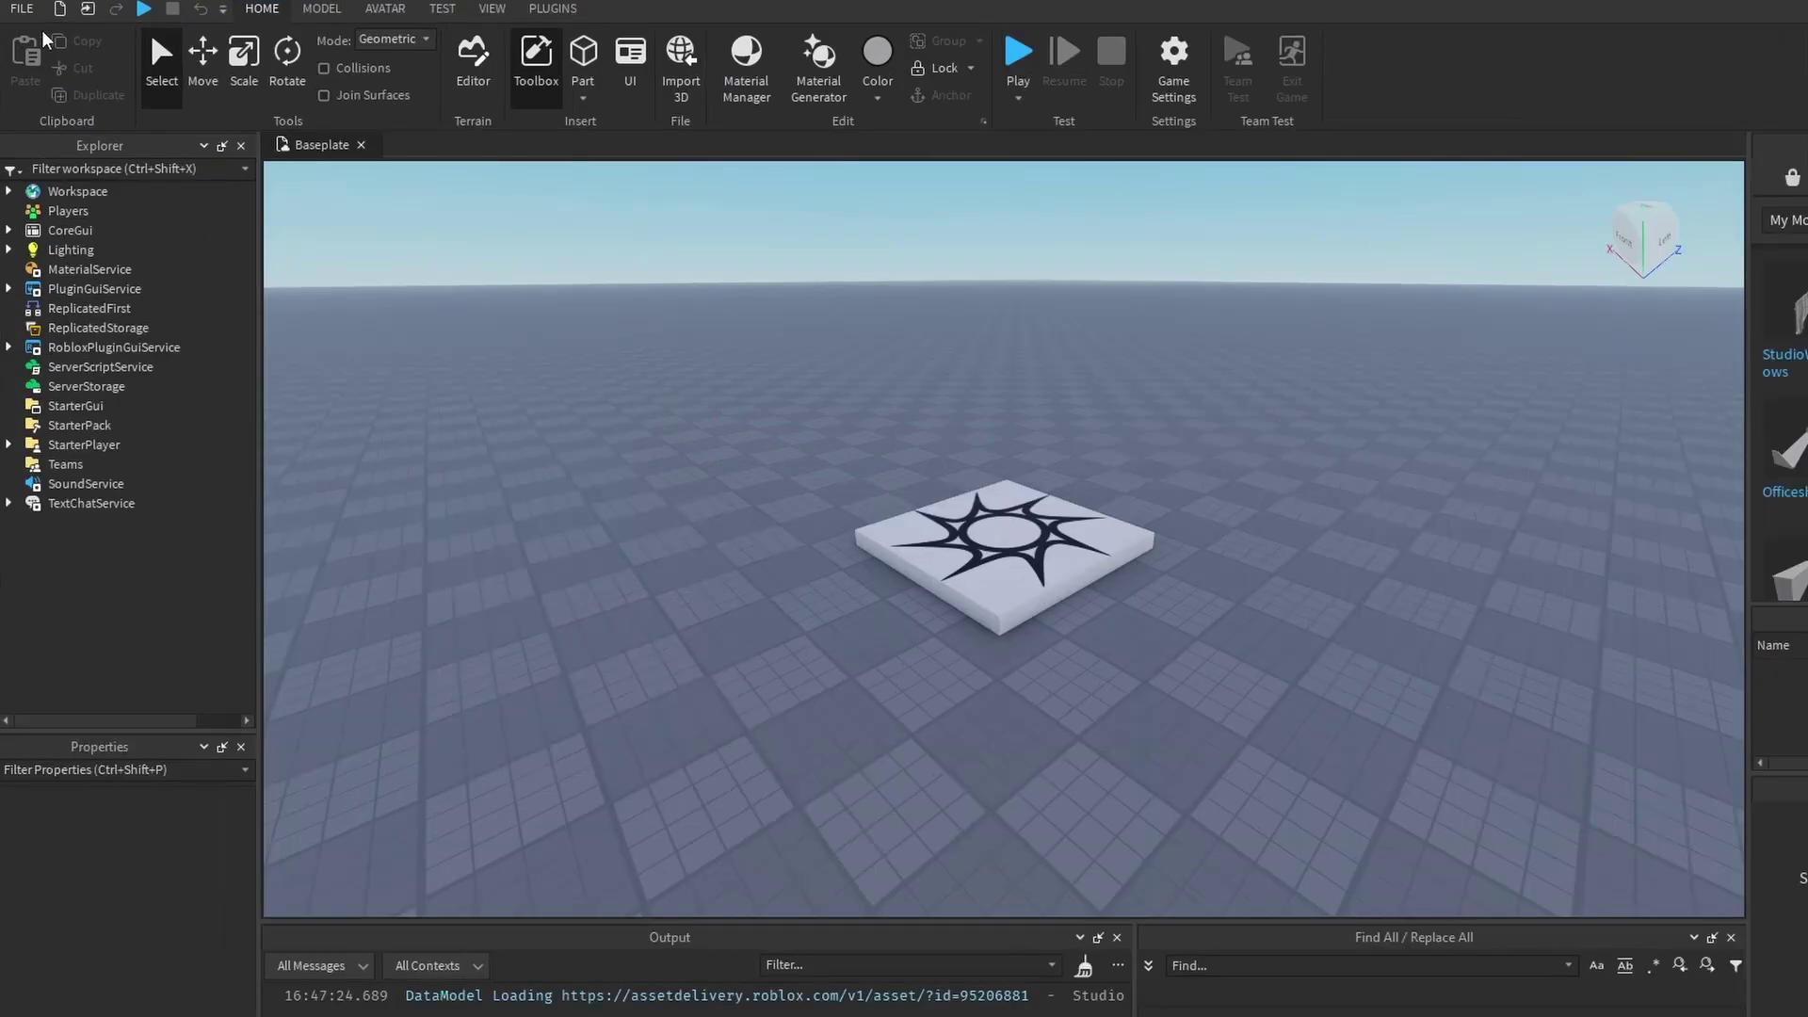
Switch to Roblox Studio, enable the Aerodynamics beta feature and save the beta settings
left_click(22, 11)
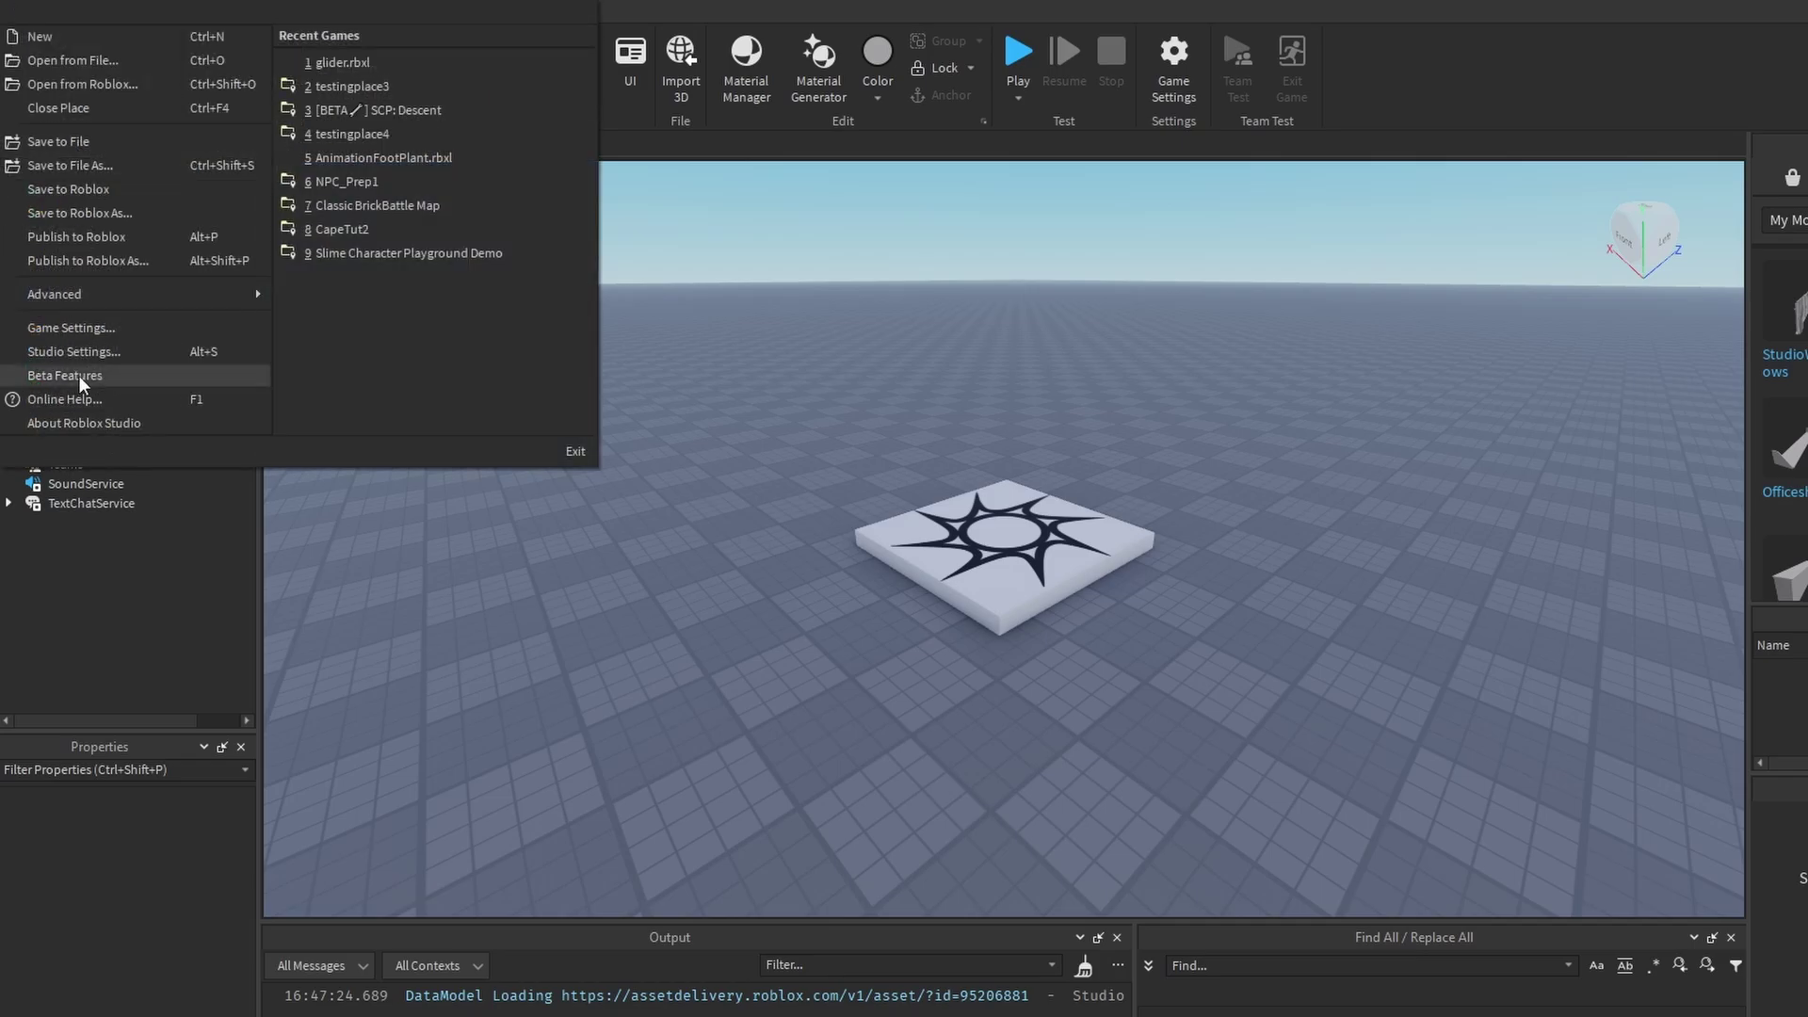
left_click(66, 376)
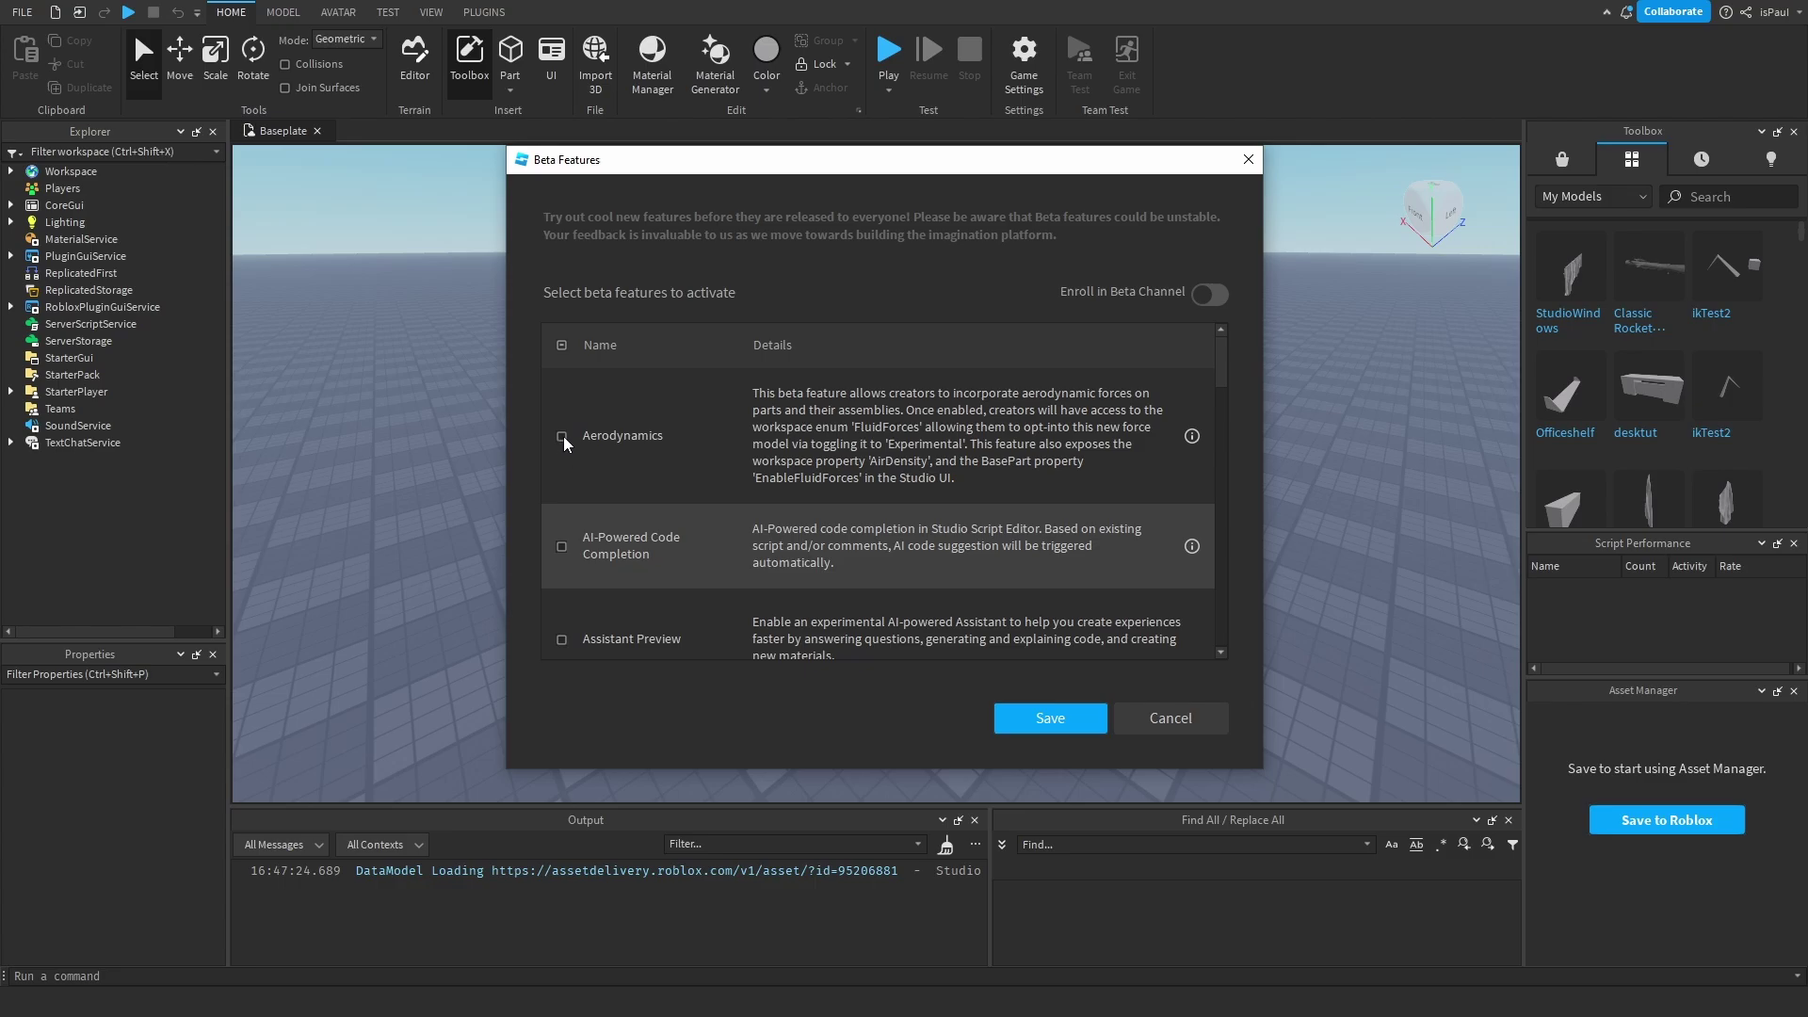
left_click(1040, 720)
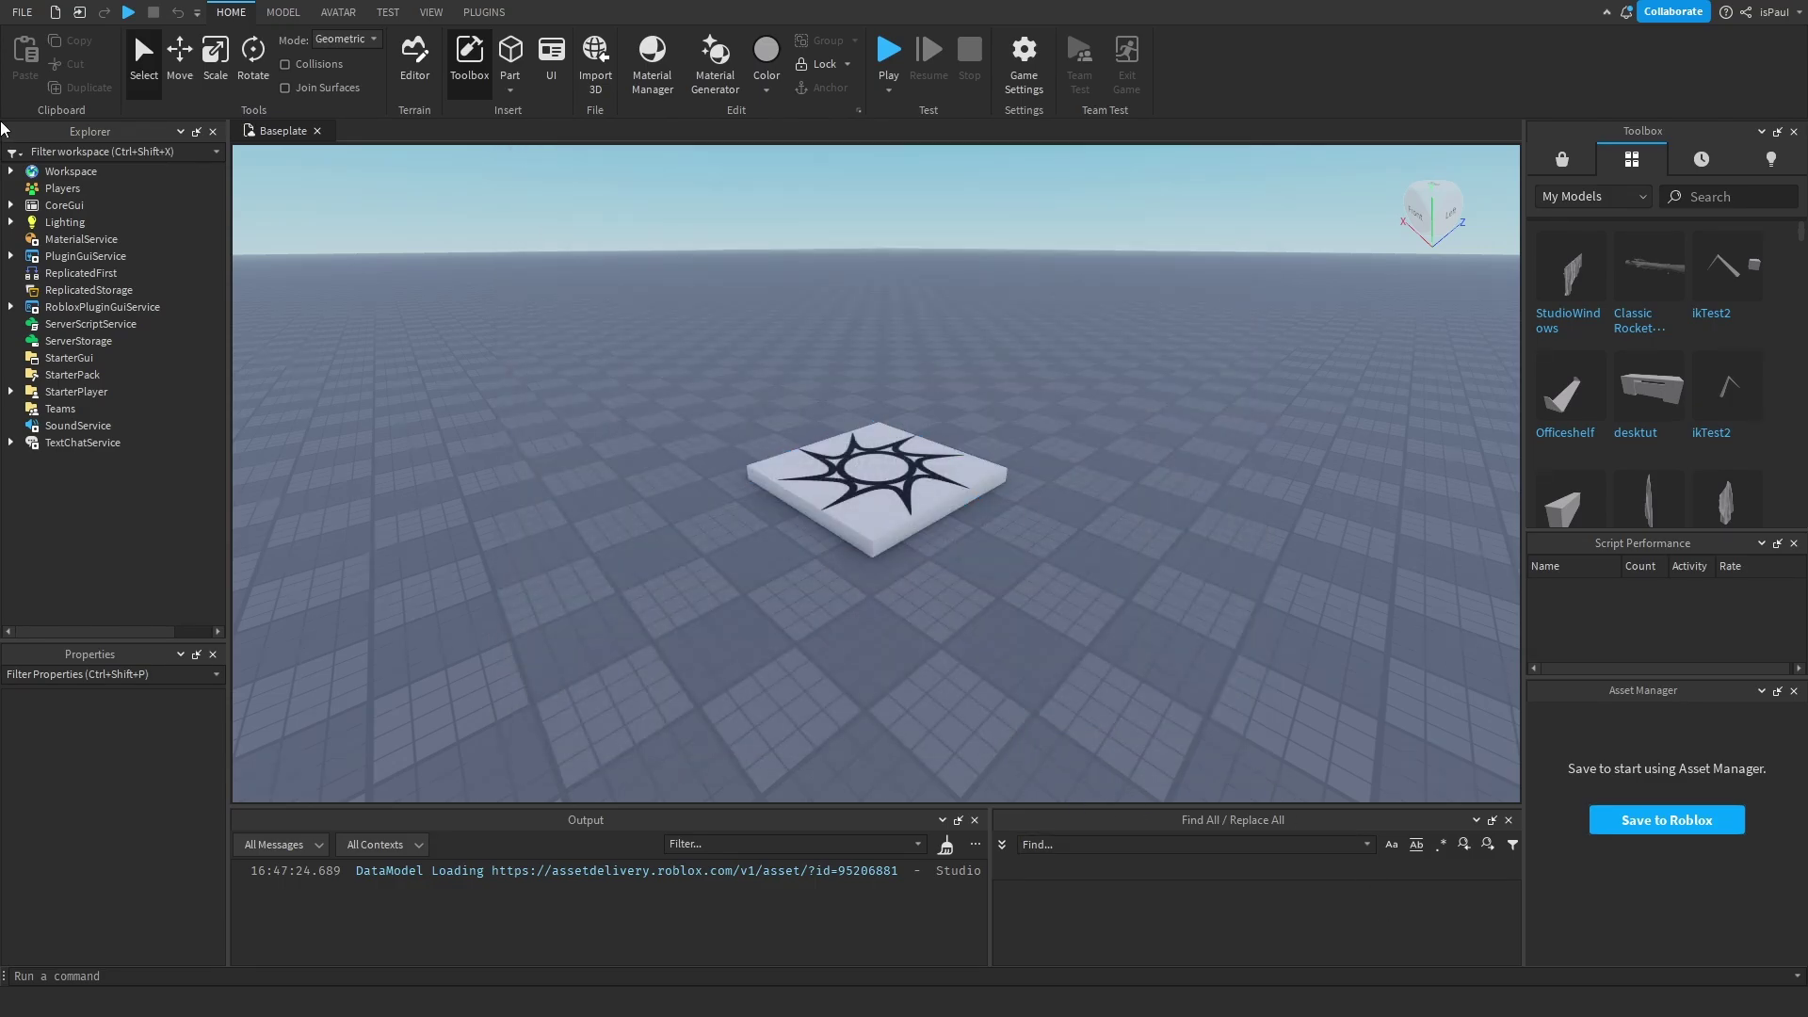
In the Workspace properties, set FluidForces to Experimental and the GlobalWind X component to 20
left_click(66, 172)
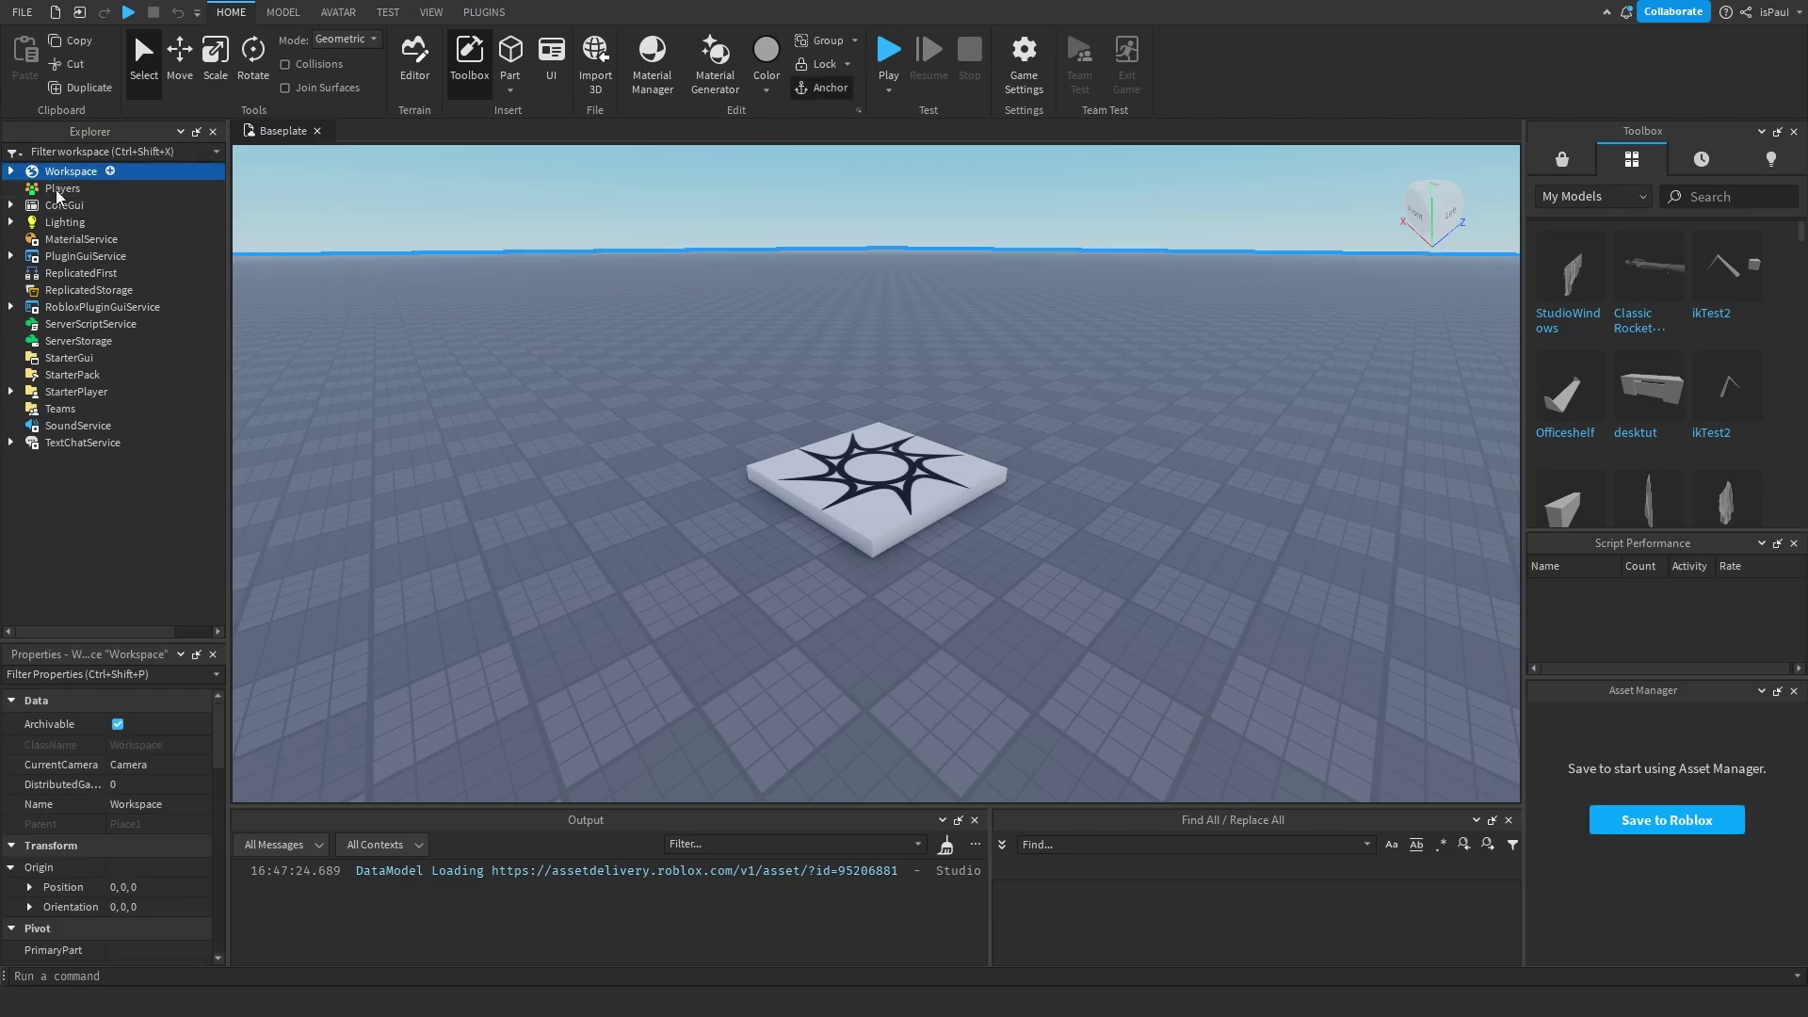
scroll(80, 731, "down", 5)
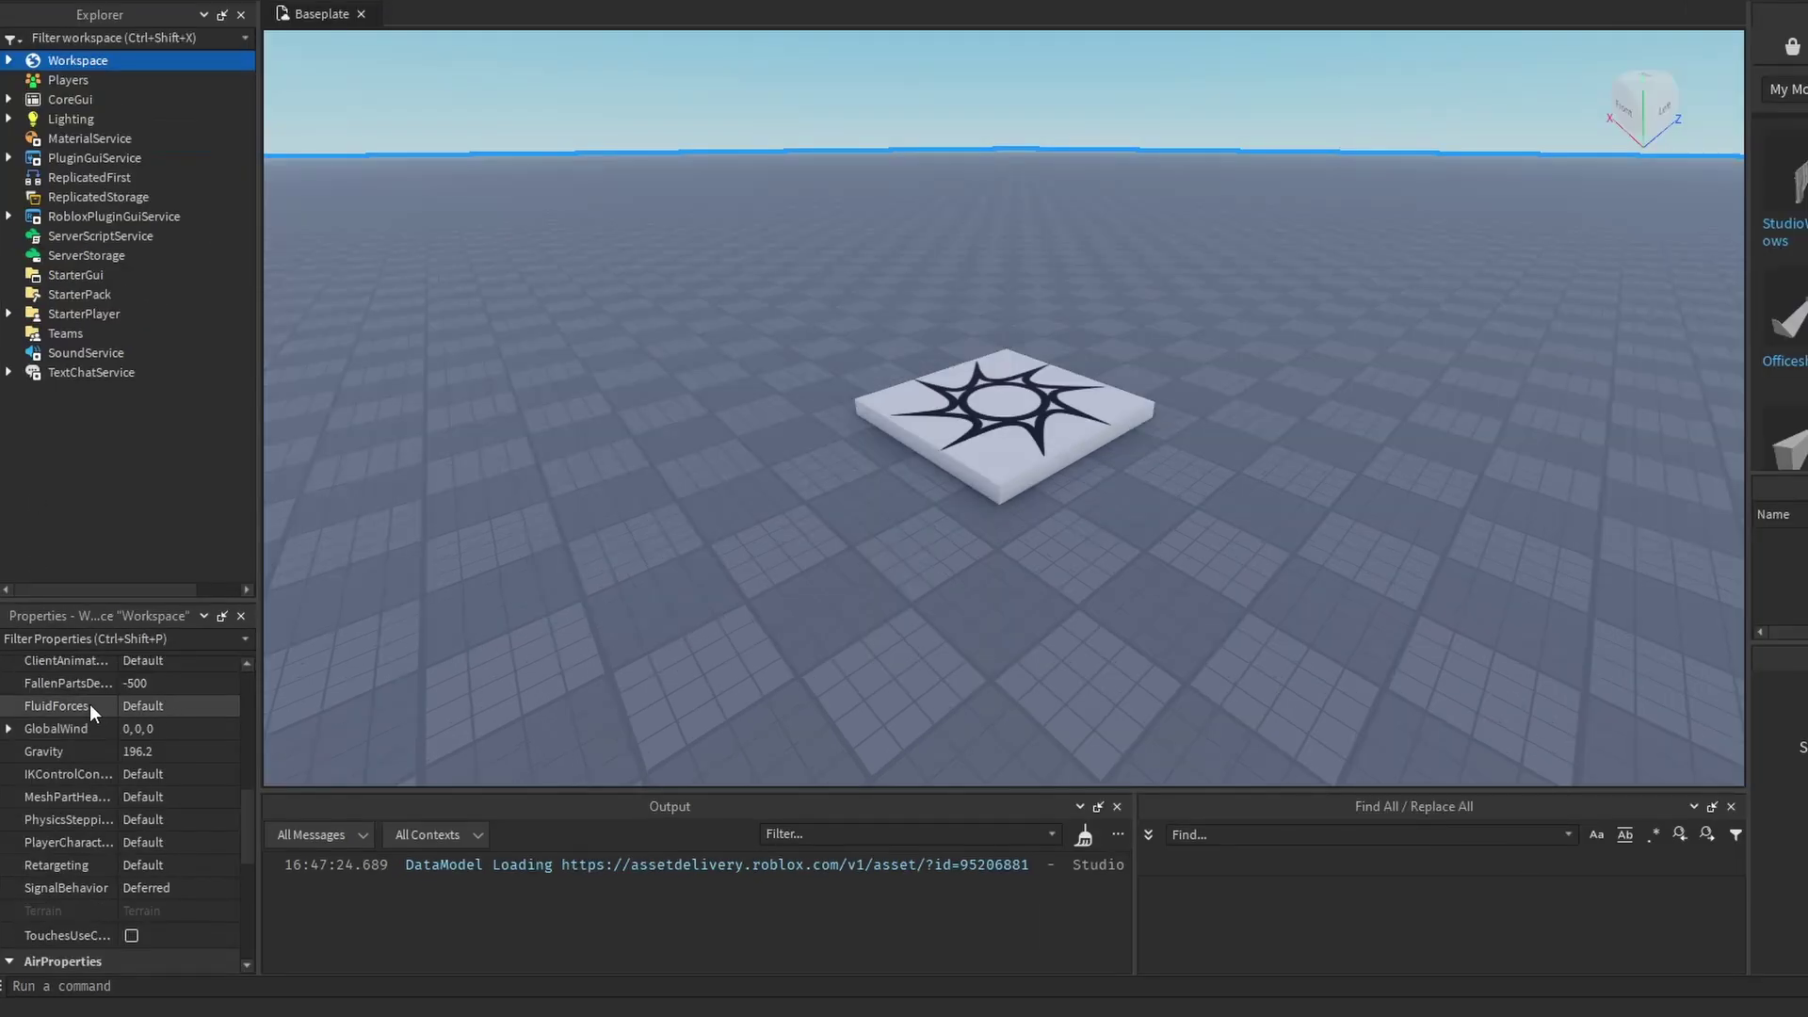
left_click(120, 708)
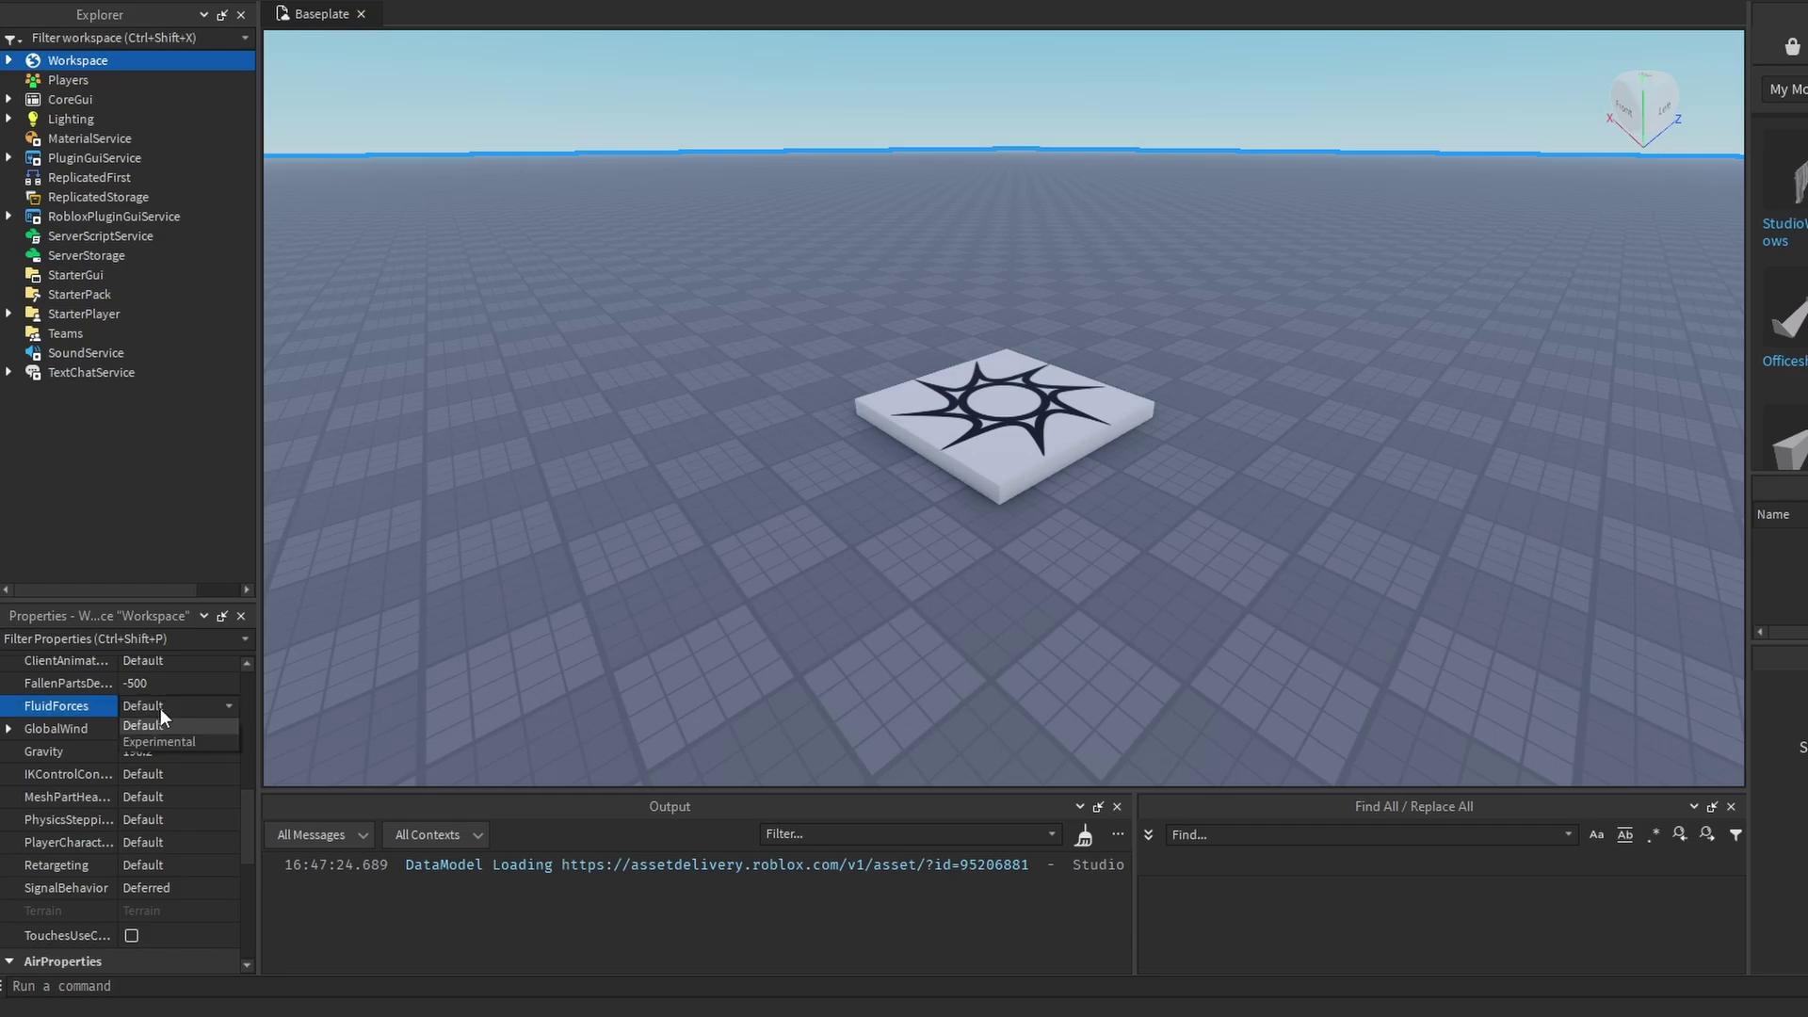
left_click(172, 740)
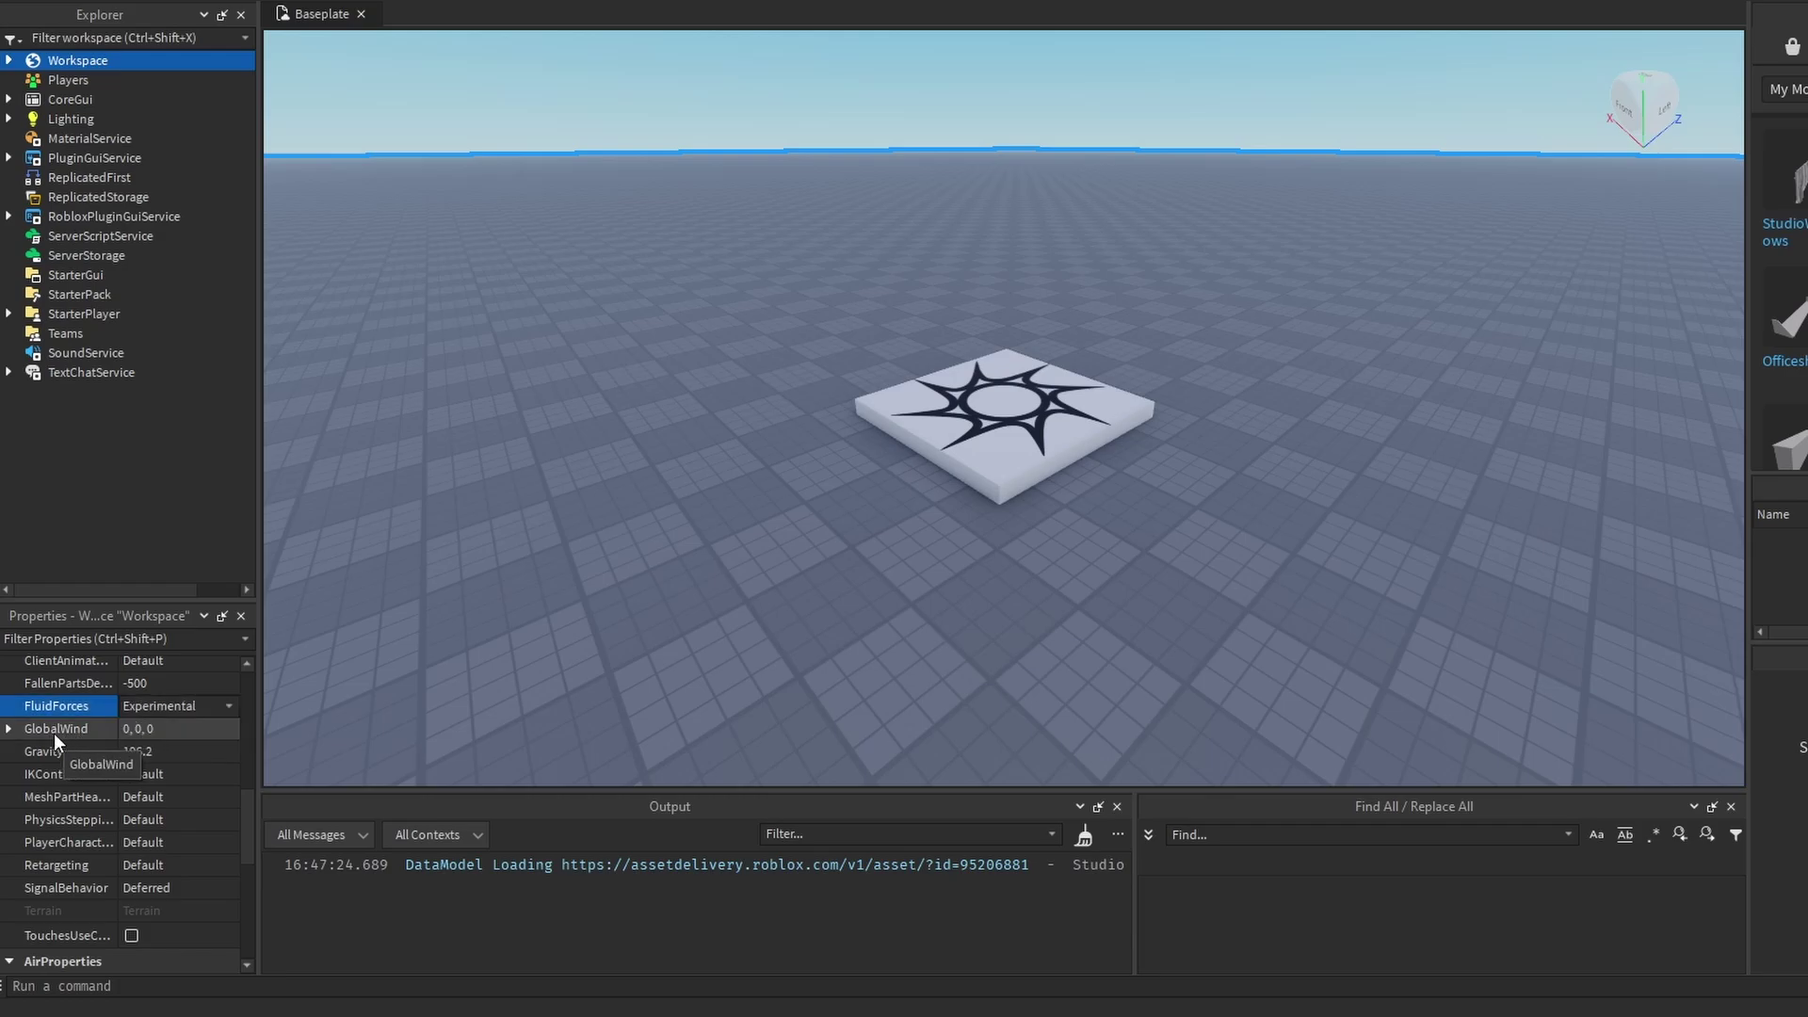
double_click(68, 728)
left_click(148, 751)
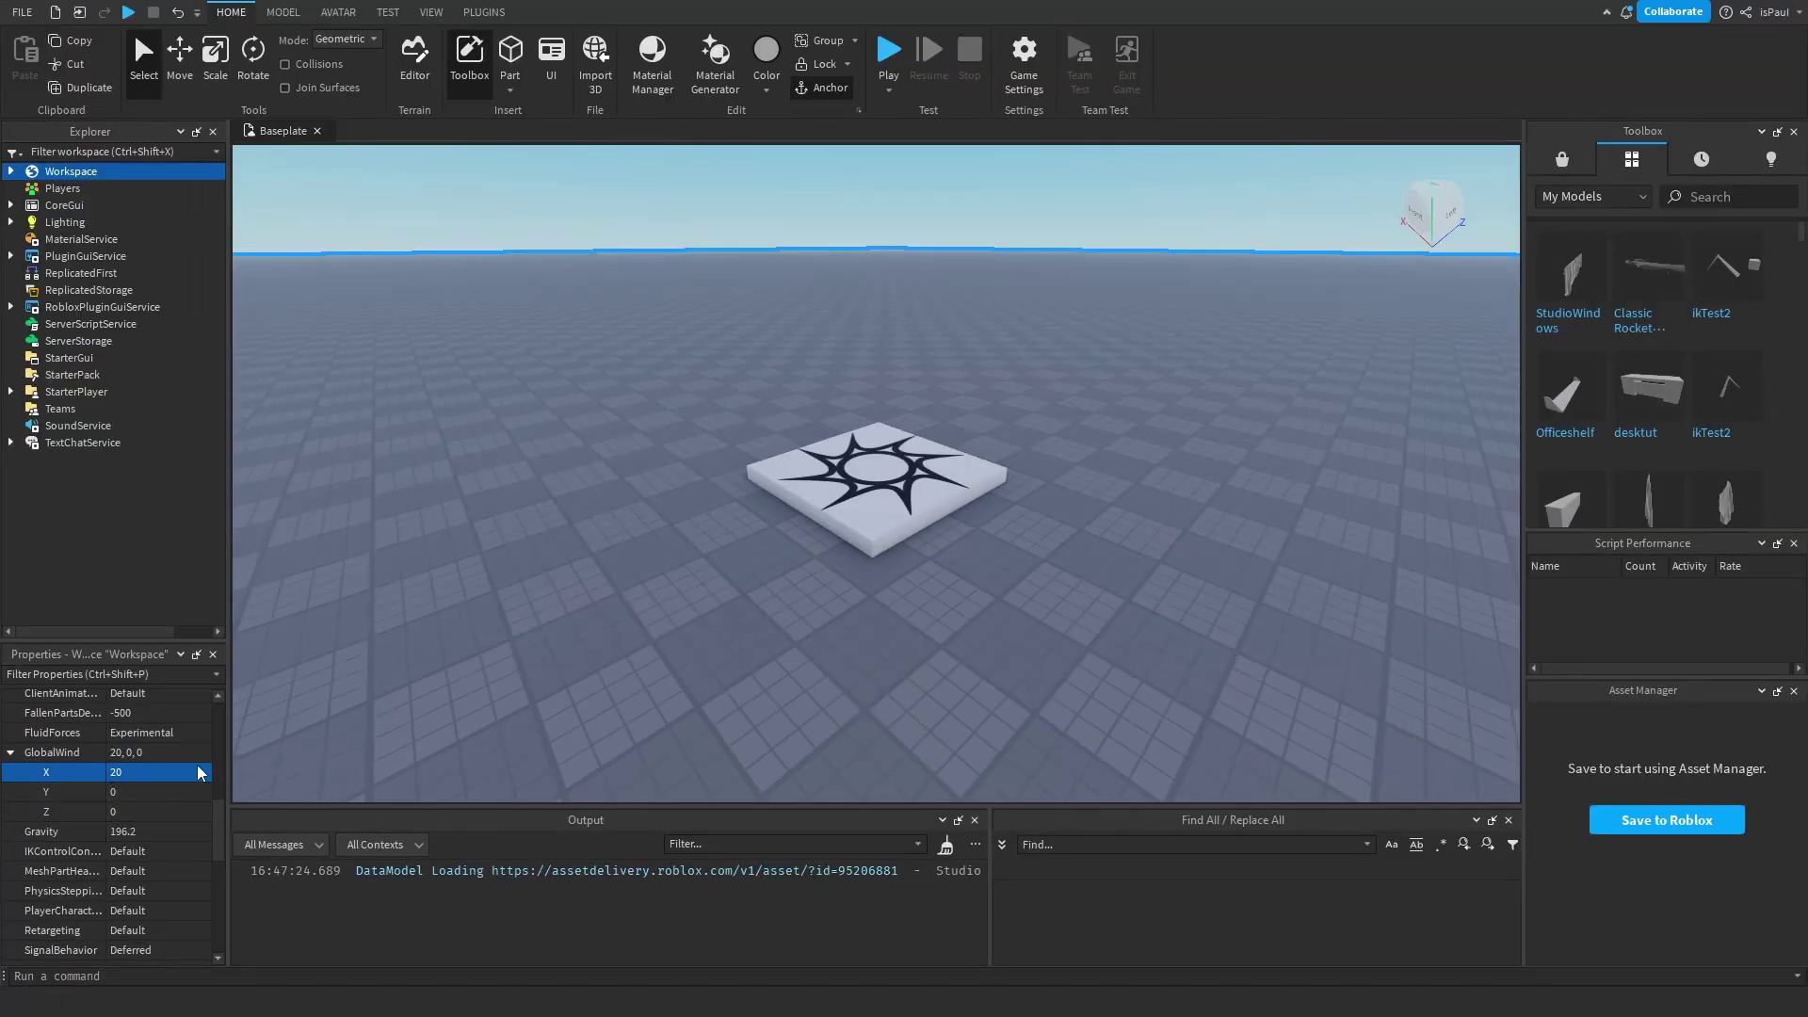
Show the Wind Direction widget and place it and the view selector in opposite corners of the viewport
left_click(431, 13)
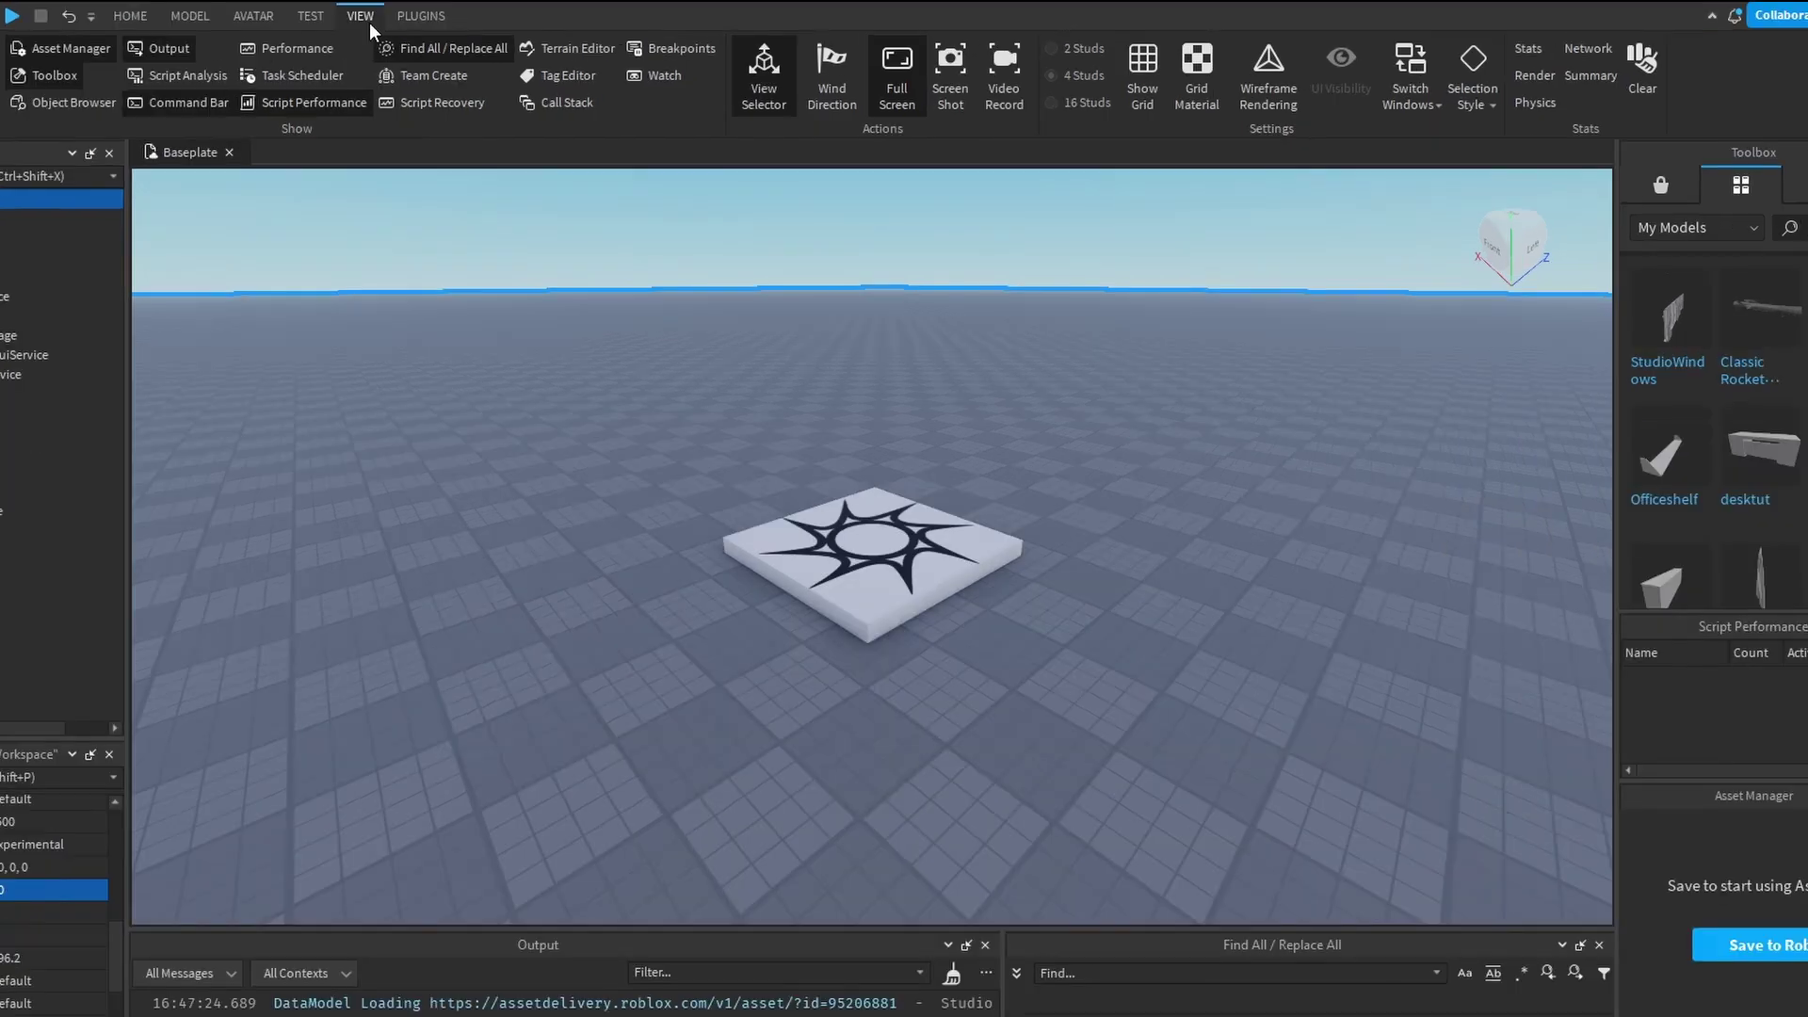
left_click(831, 106)
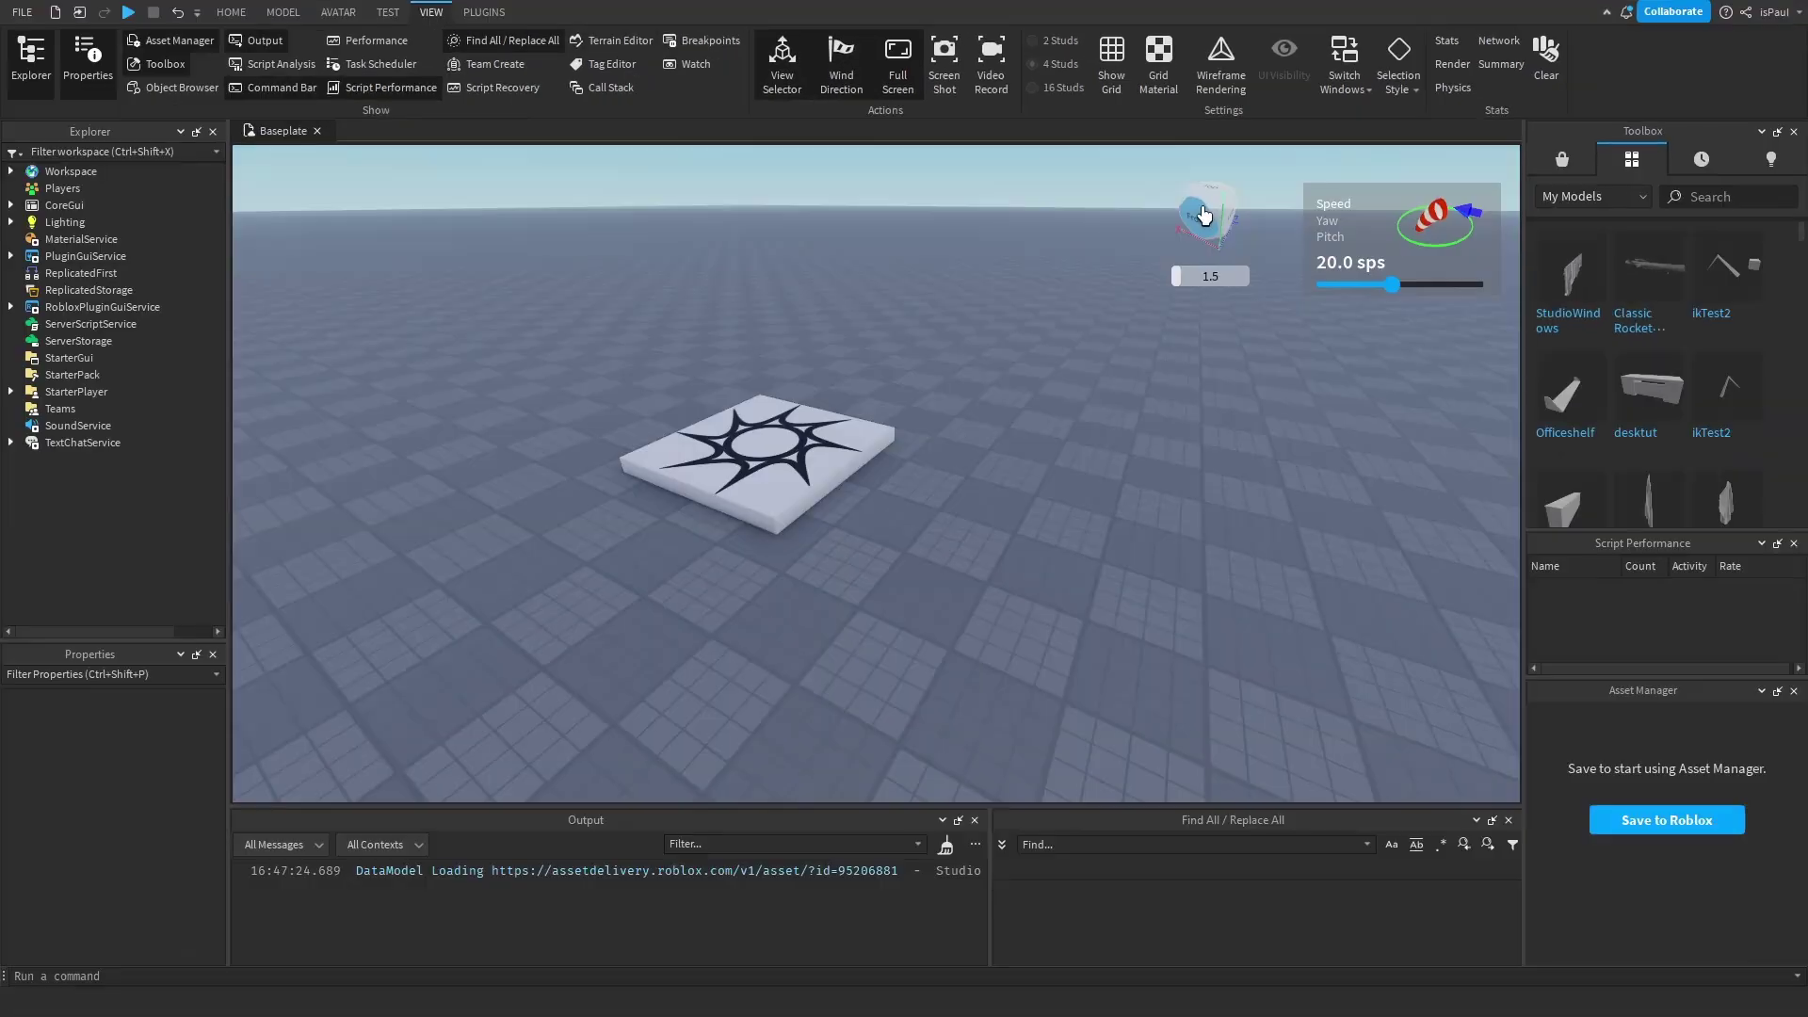
left_click_drag(1186, 209, 288, 204)
right_click_drag(1014, 286, 1014, 285)
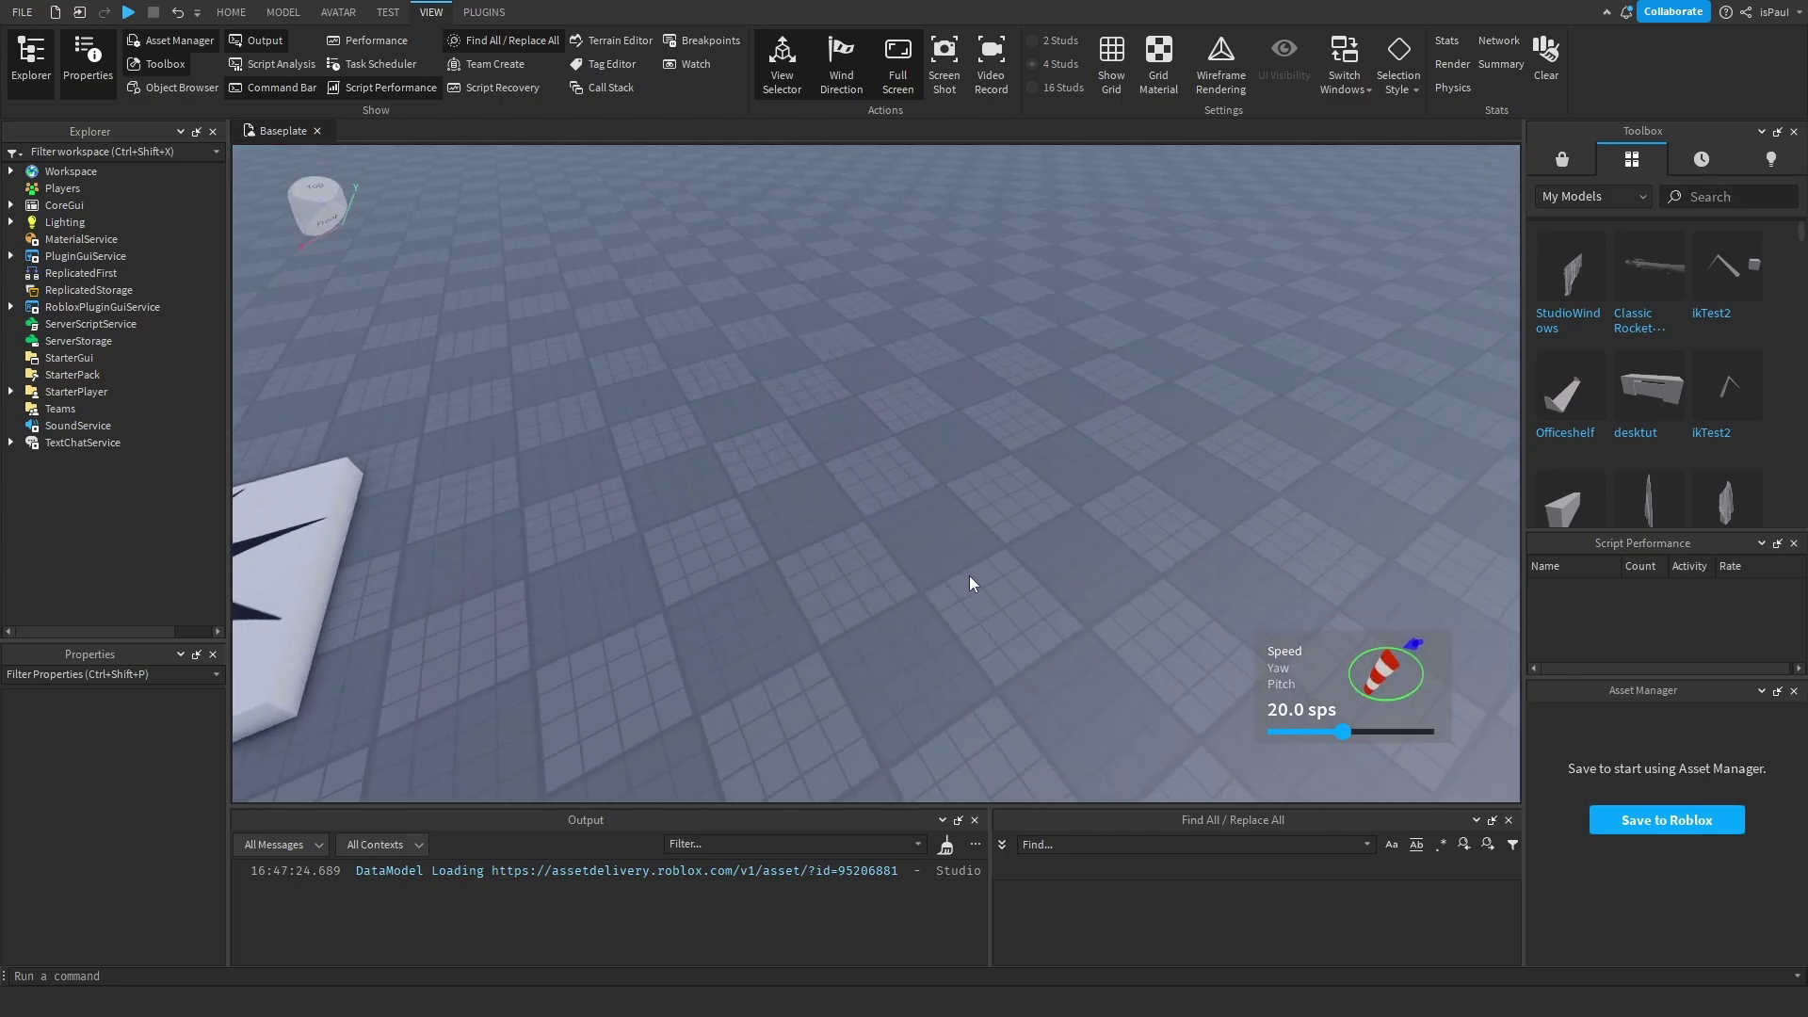
right_click_drag(969, 574, 1222, 646)
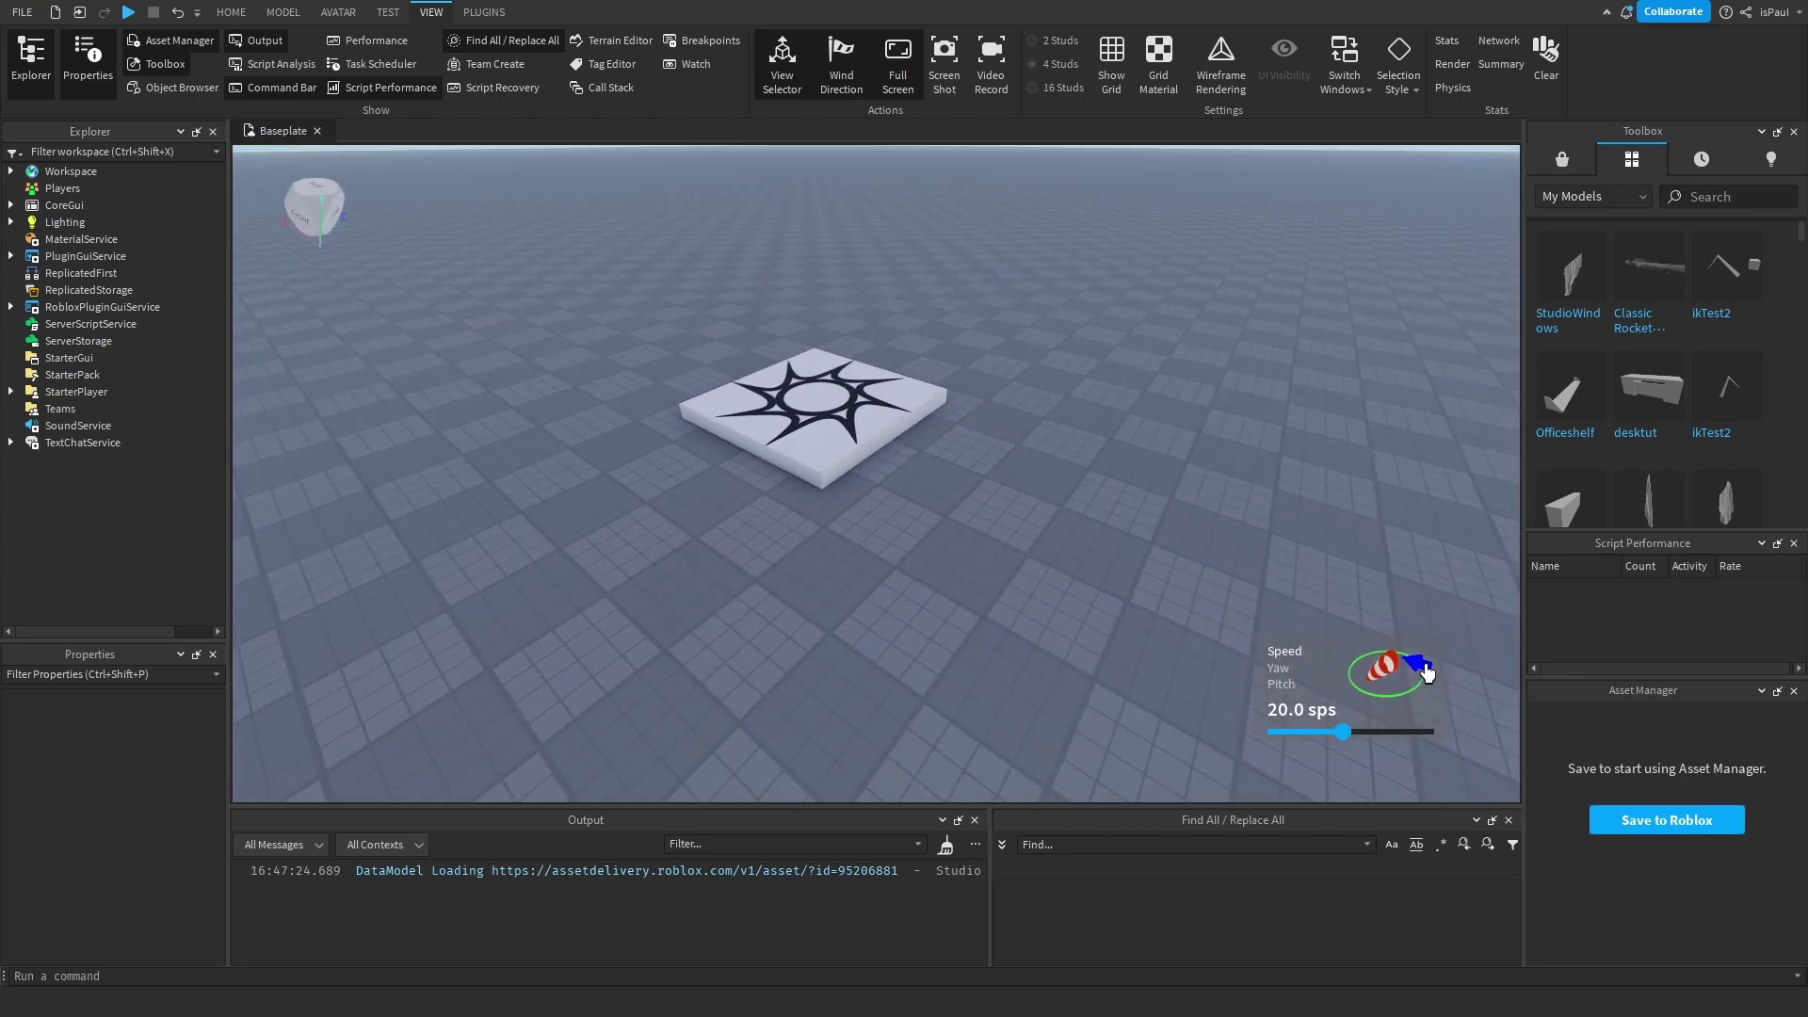
Adjust the global wind's yaw, pitch and speed with the wind widget, bringing the speed to 7.9 sps
left_click_drag(1418, 674, 1373, 689)
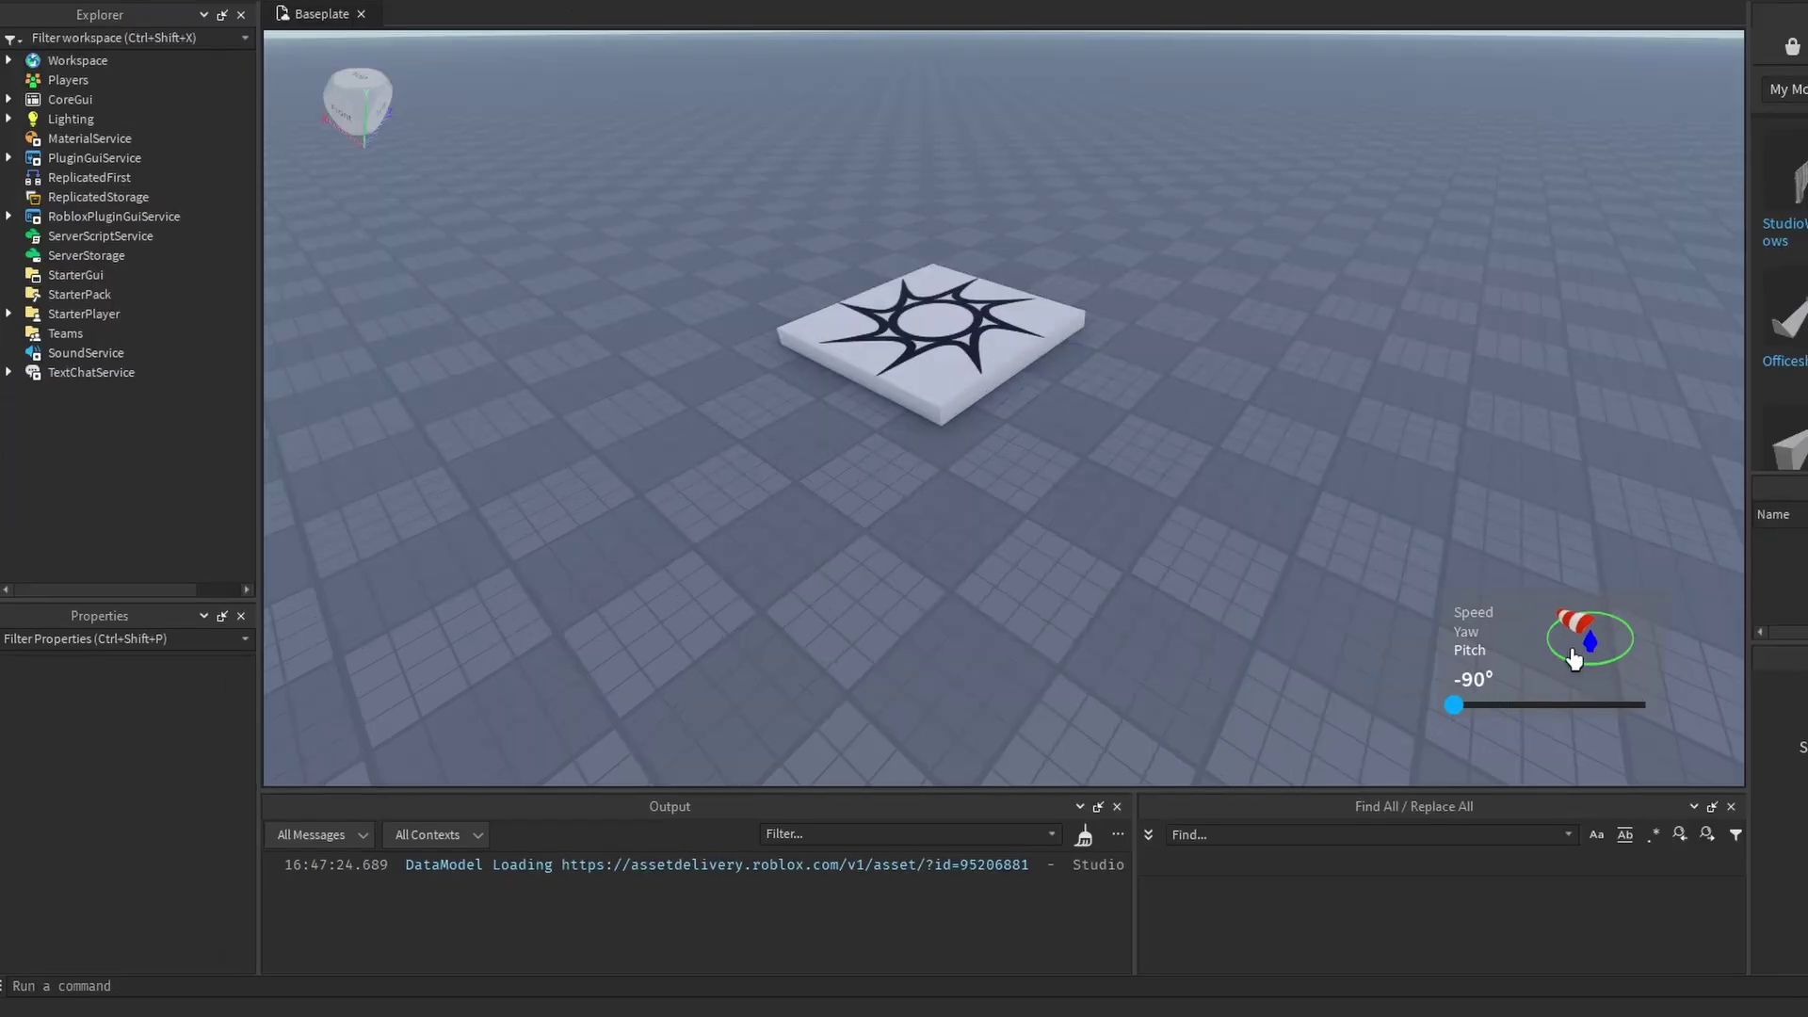
left_click_drag(1552, 651, 1606, 588)
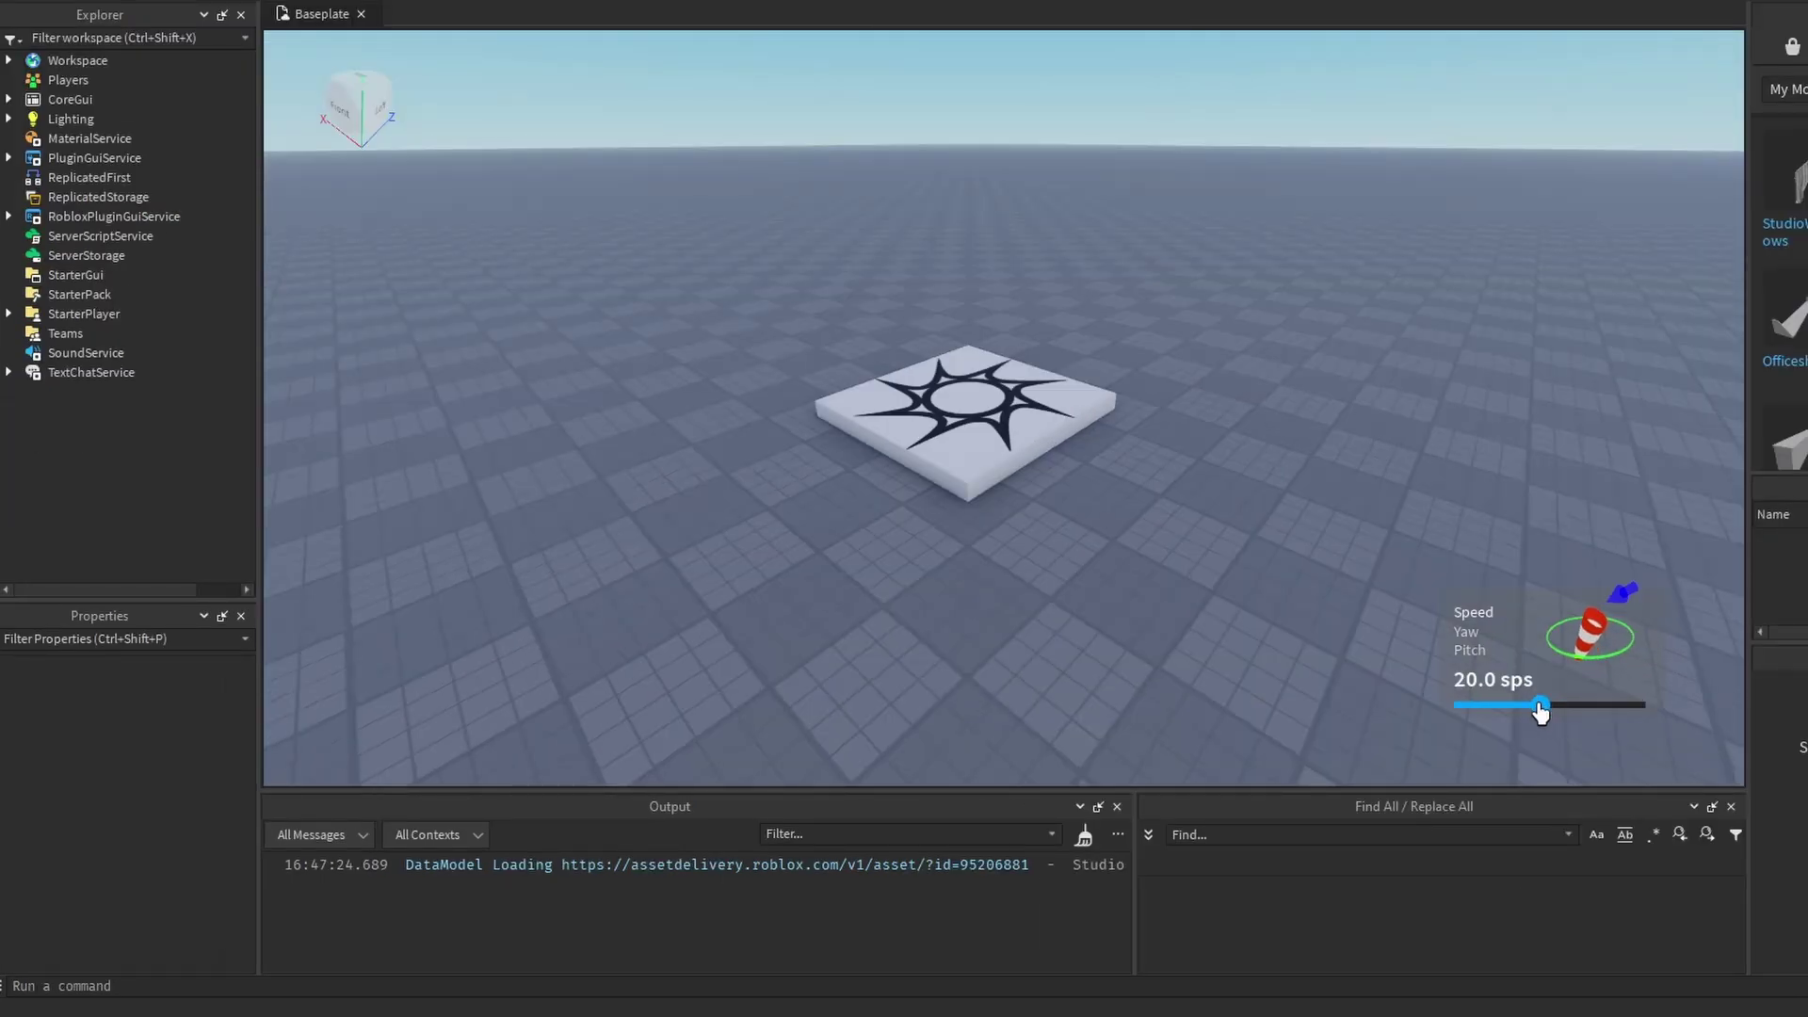
left_click_drag(1541, 713, 1614, 708)
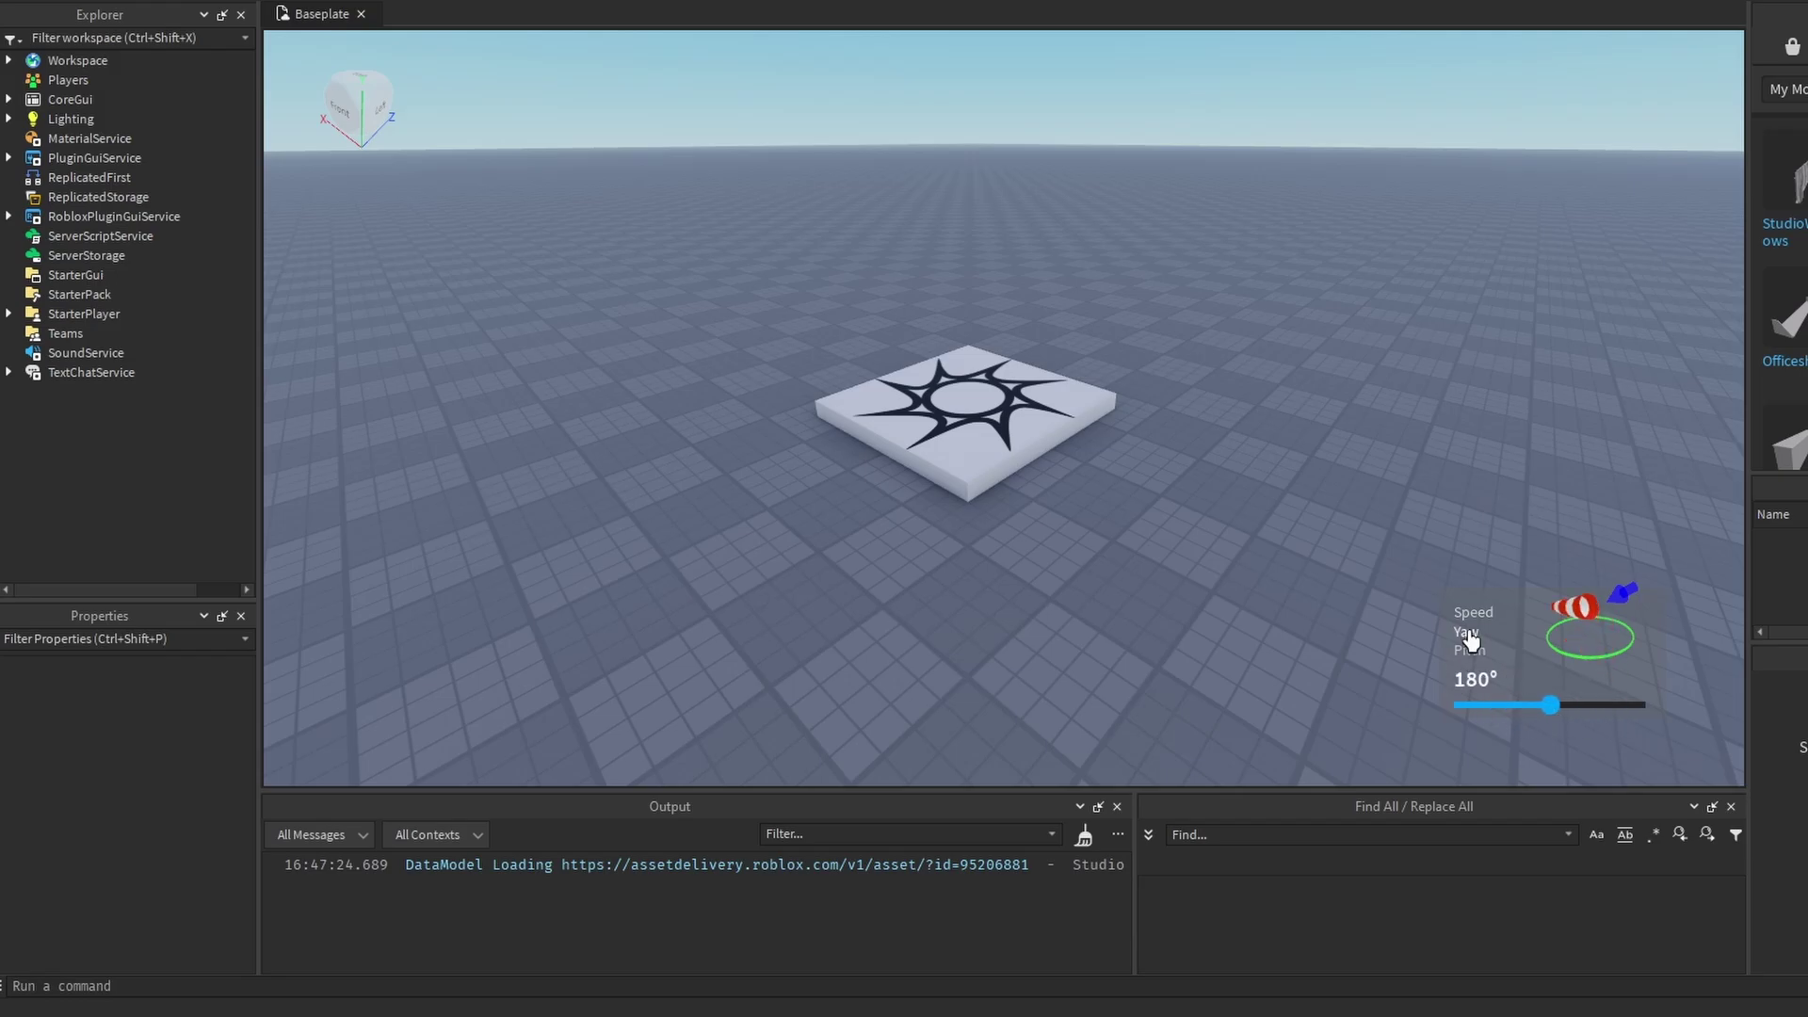
mouse_move(1628, 605)
left_mouse_down()
mouse_move(1632, 653)
mouse_move(1636, 617)
left_mouse_up()
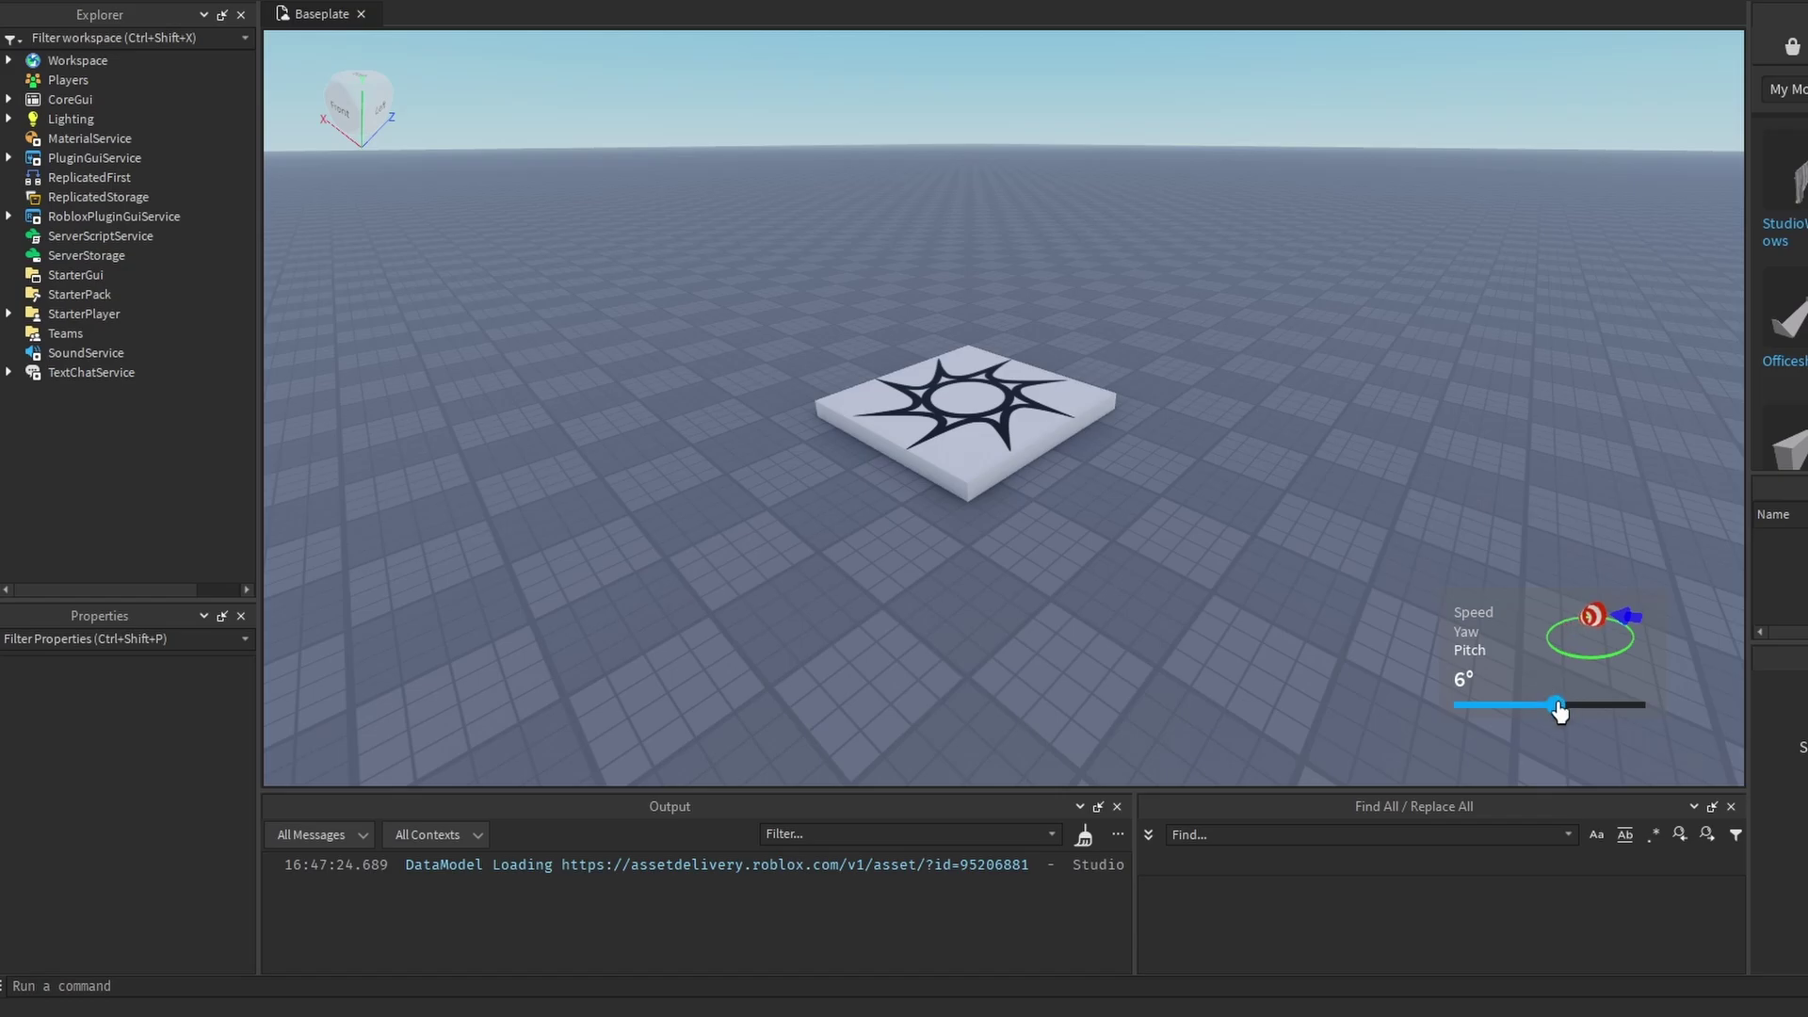
left_click_drag(1522, 715, 1601, 708)
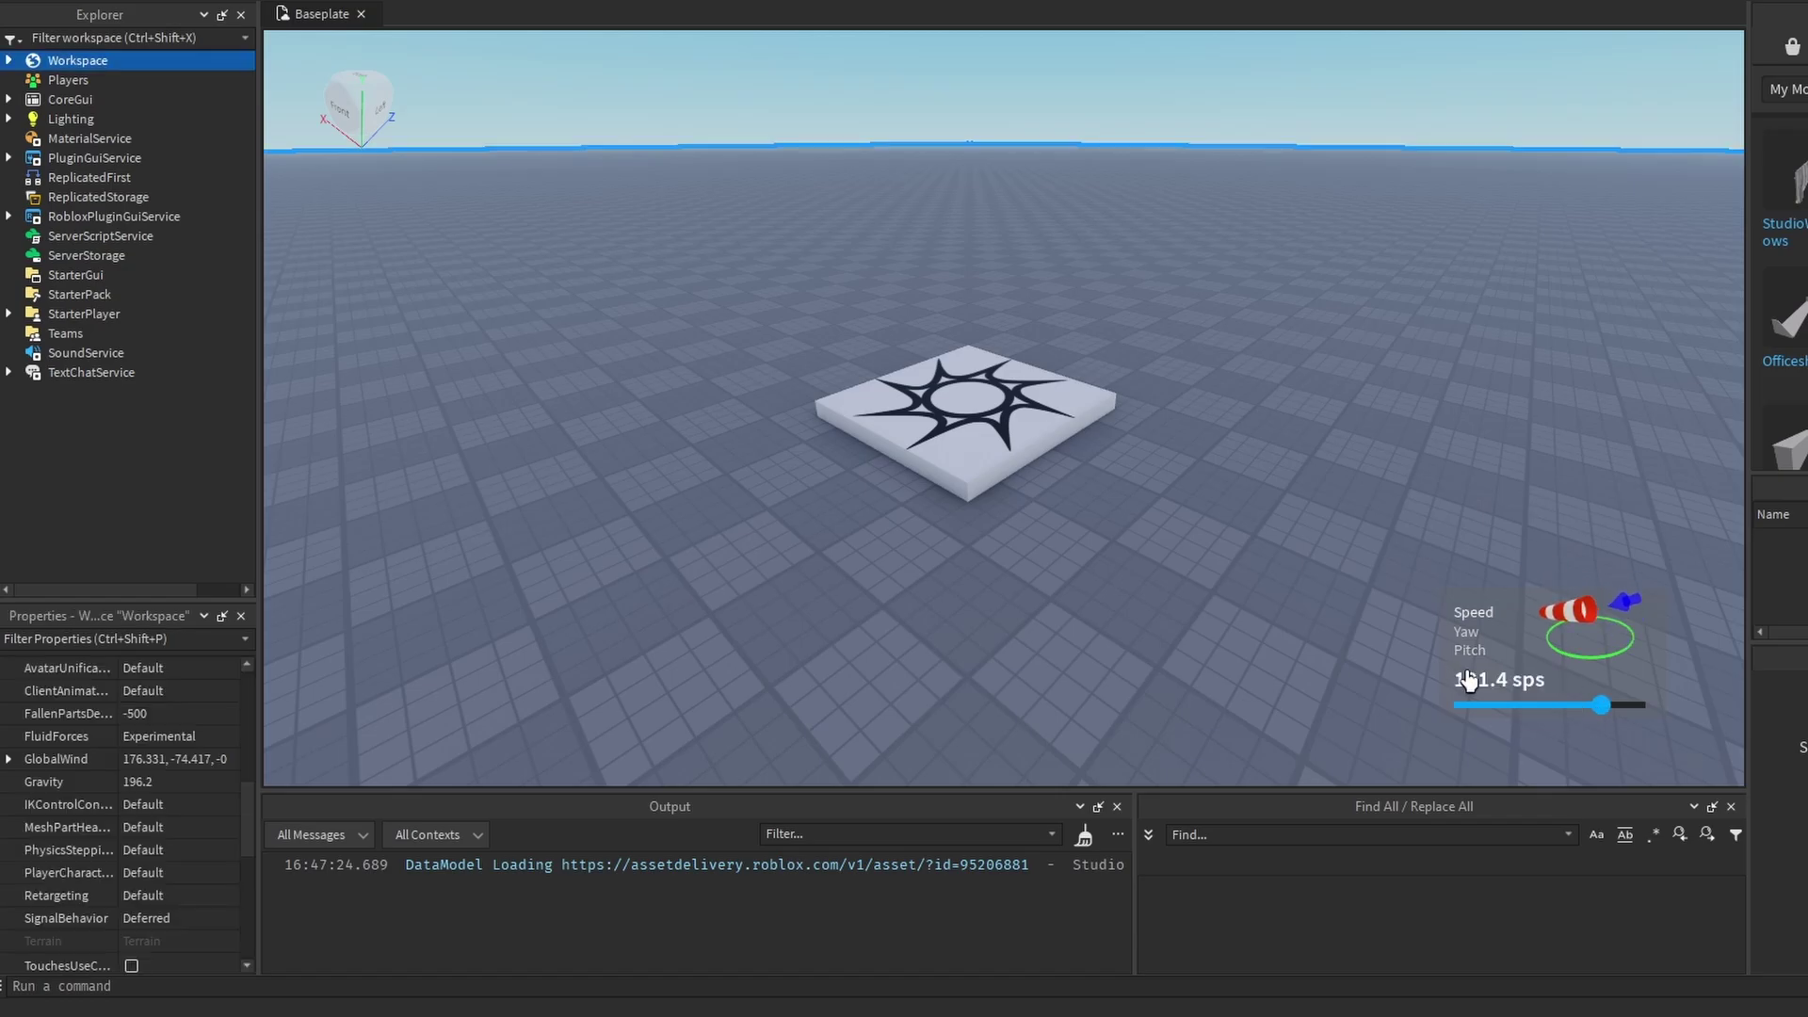
double_click(31, 759)
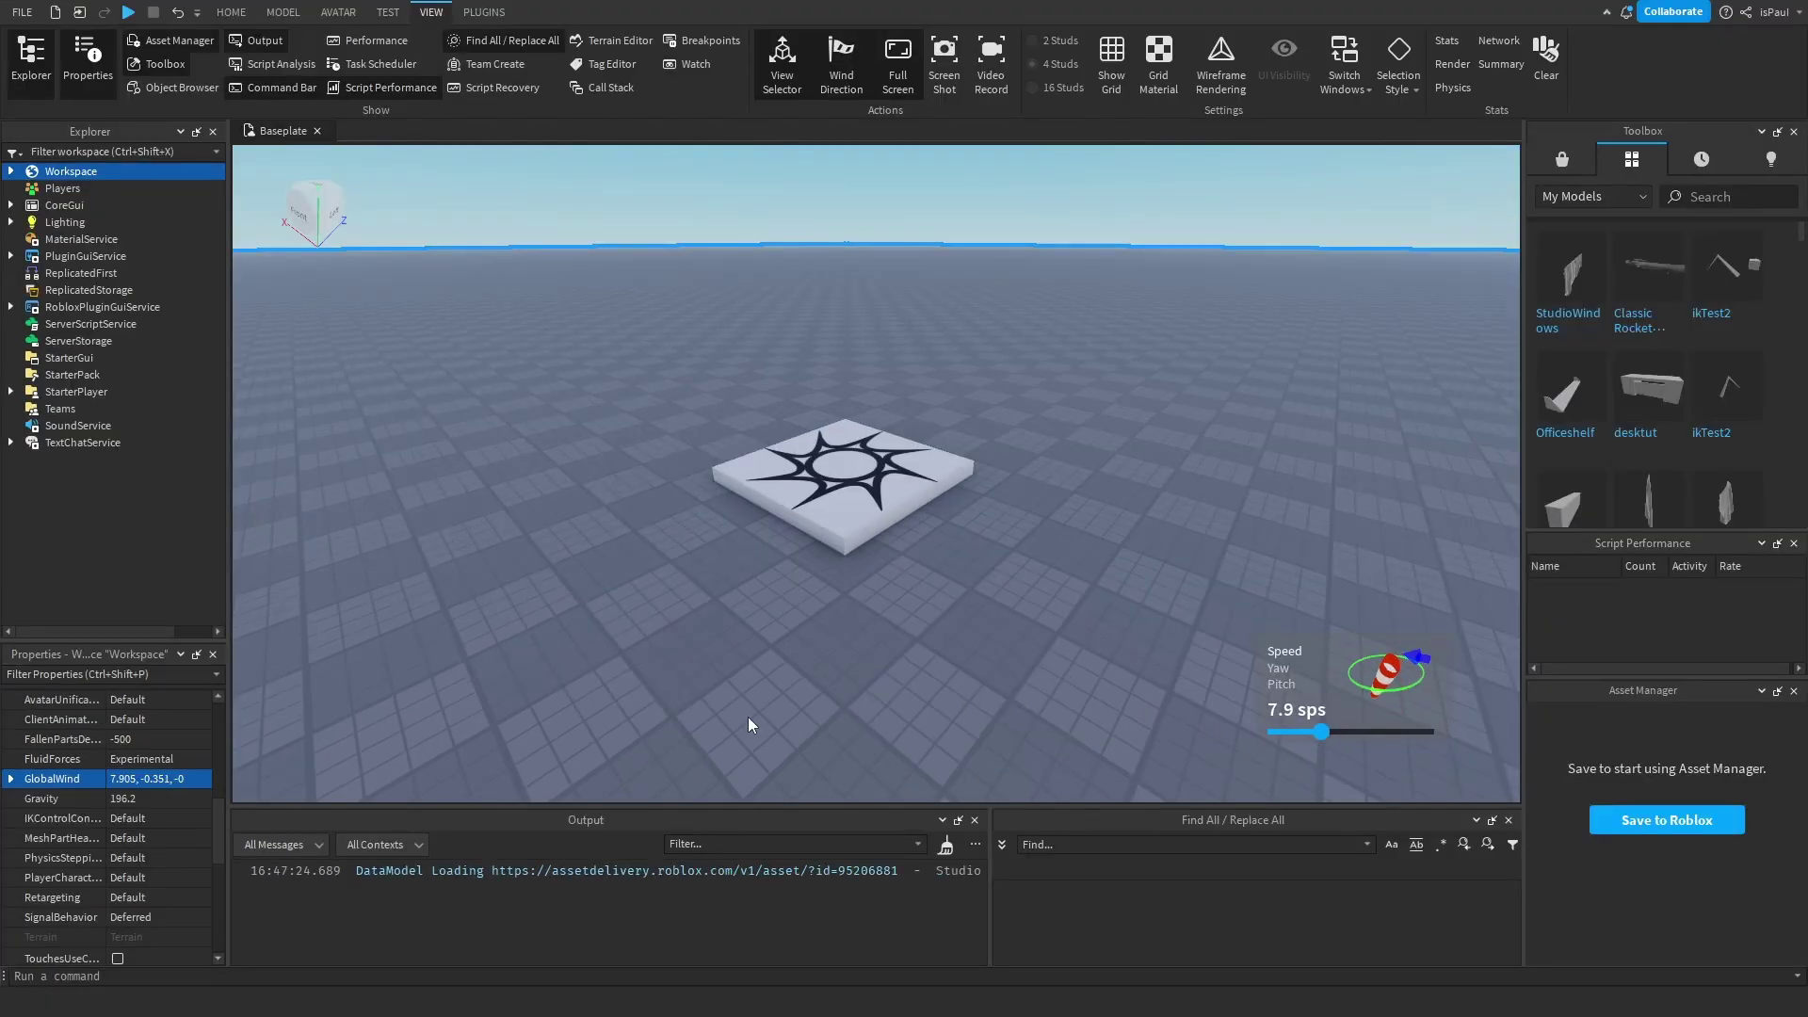
Read the AirDensity section of the forum announcement, covering what the Workspace property controls and what its default represents
scroll(217, 870, "down", 3)
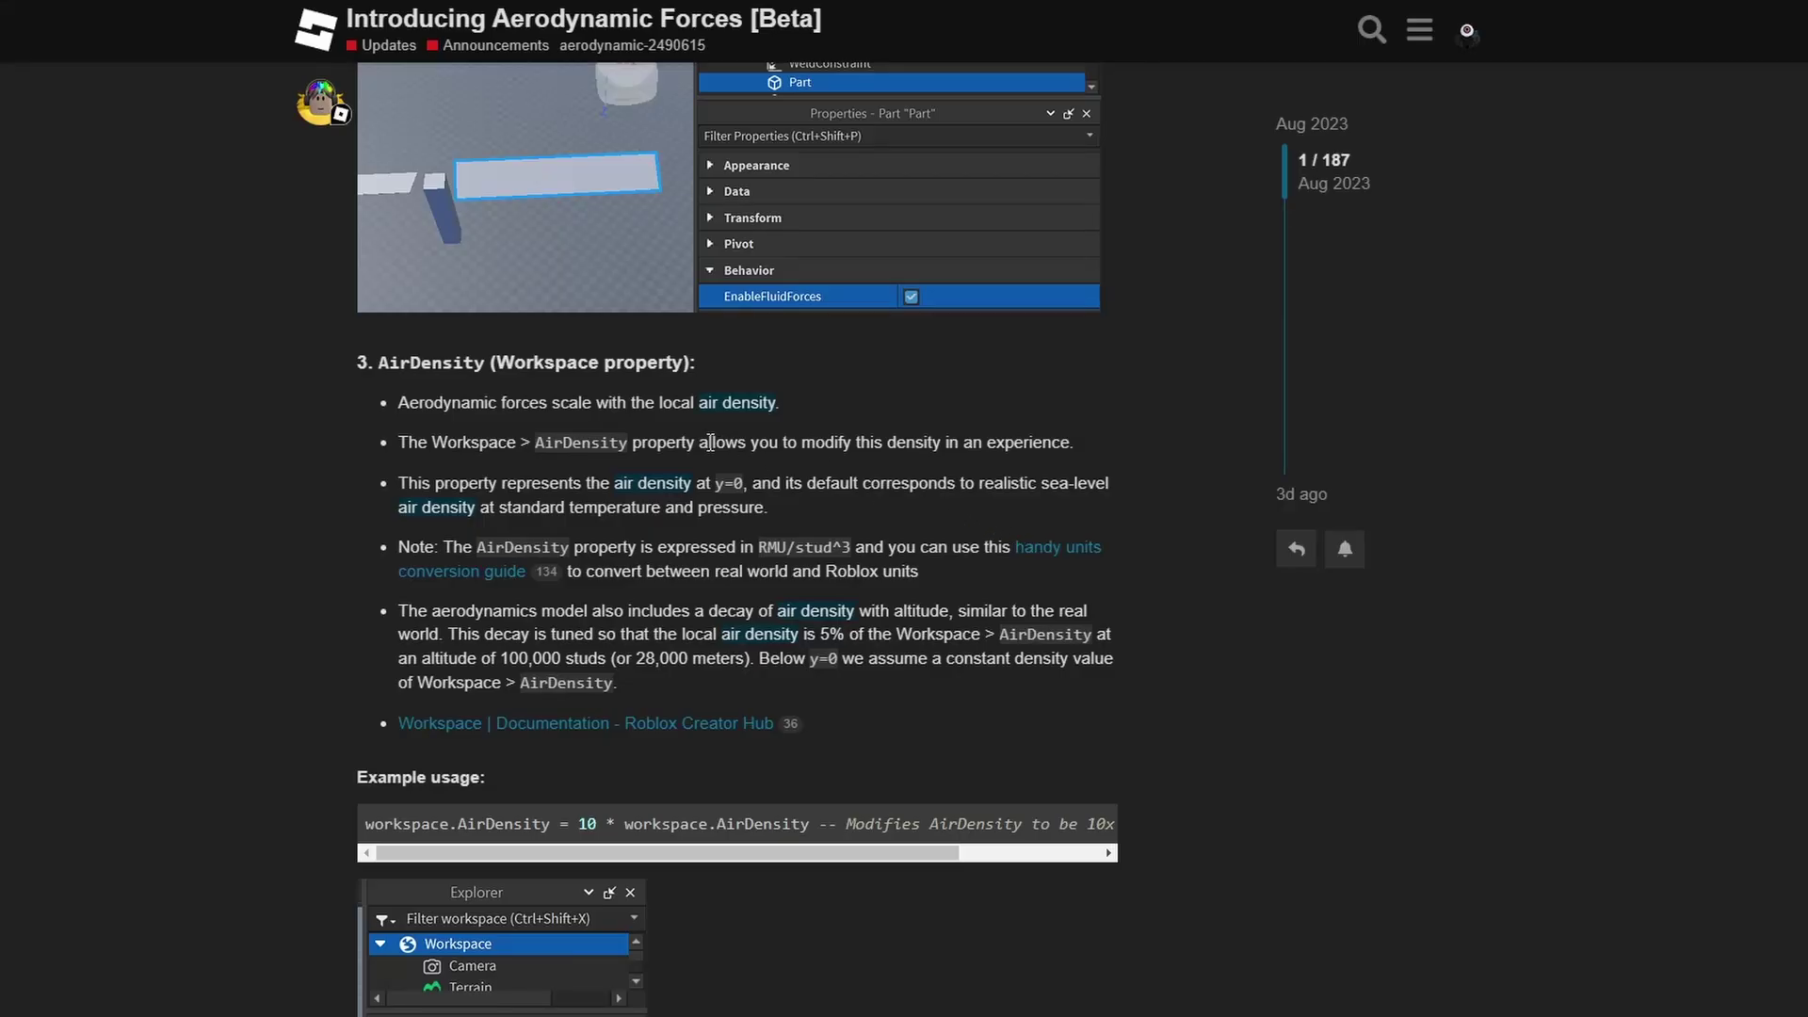
left_click(457, 409)
left_click_drag(489, 406, 598, 406)
left_click(469, 442)
left_click_drag(470, 442, 687, 443)
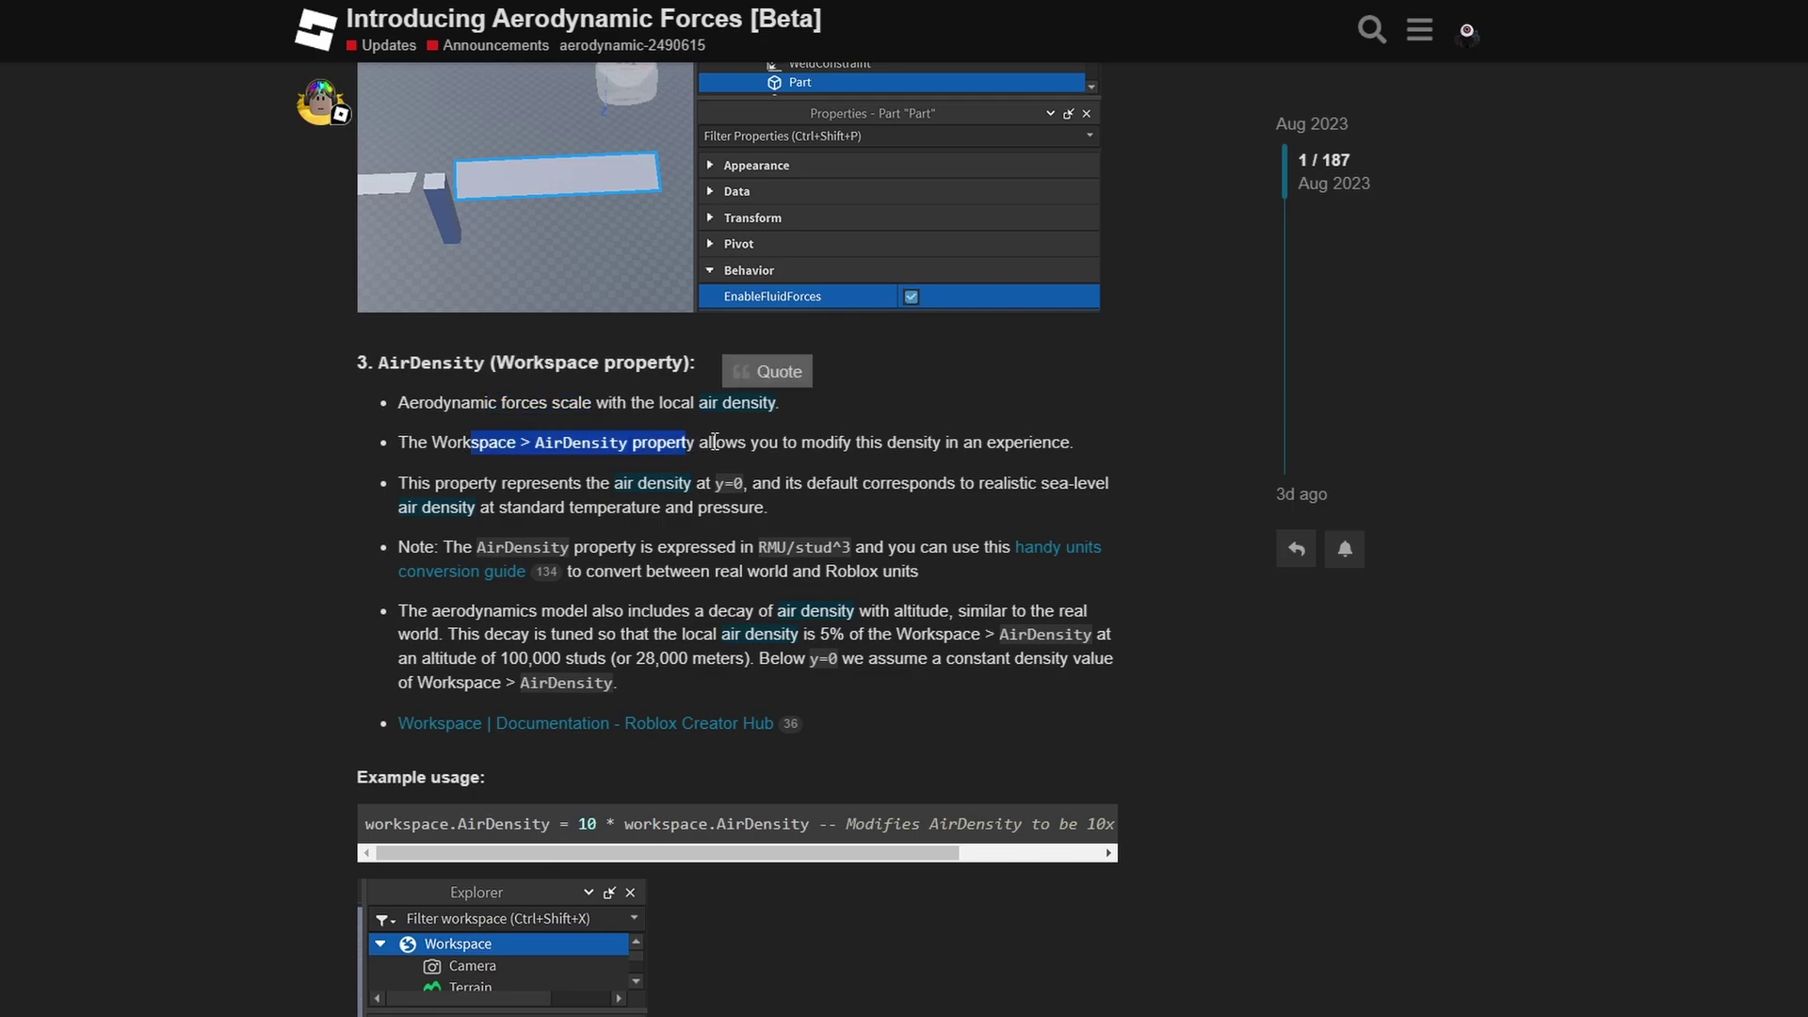
left_click(807, 461)
left_click_drag(491, 479, 861, 485)
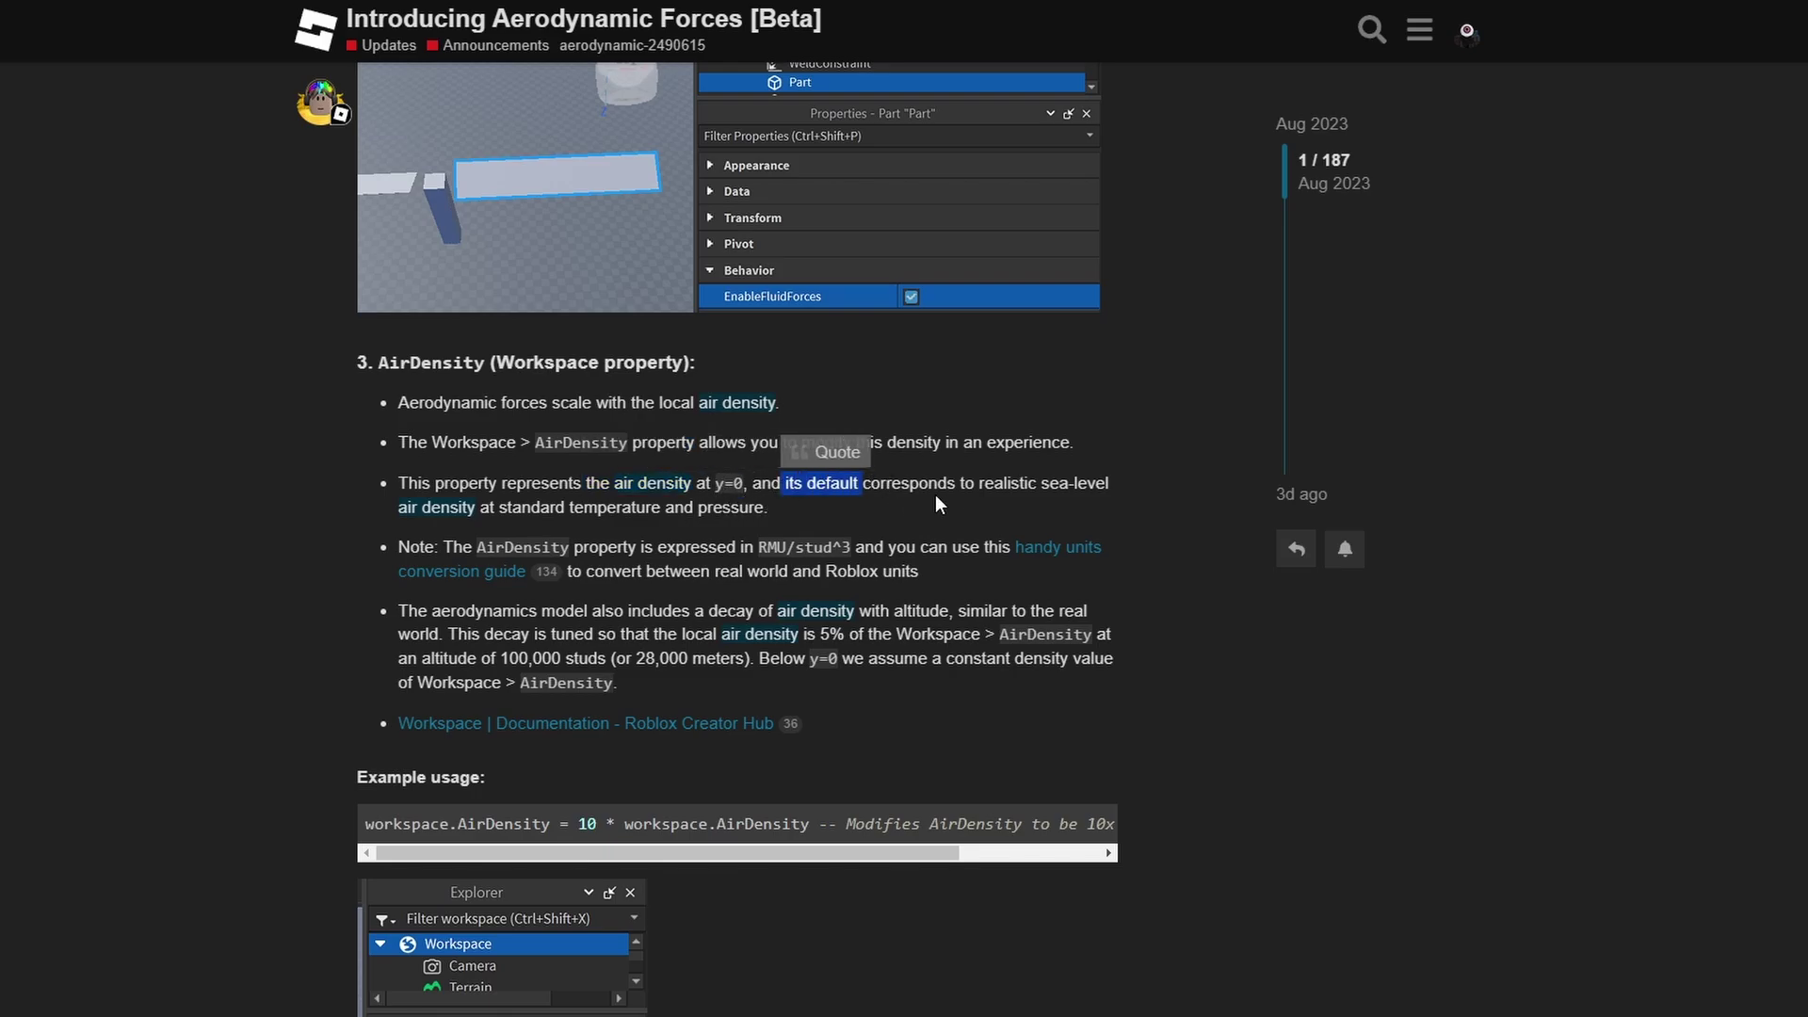
left_click_drag(1097, 482, 1020, 484)
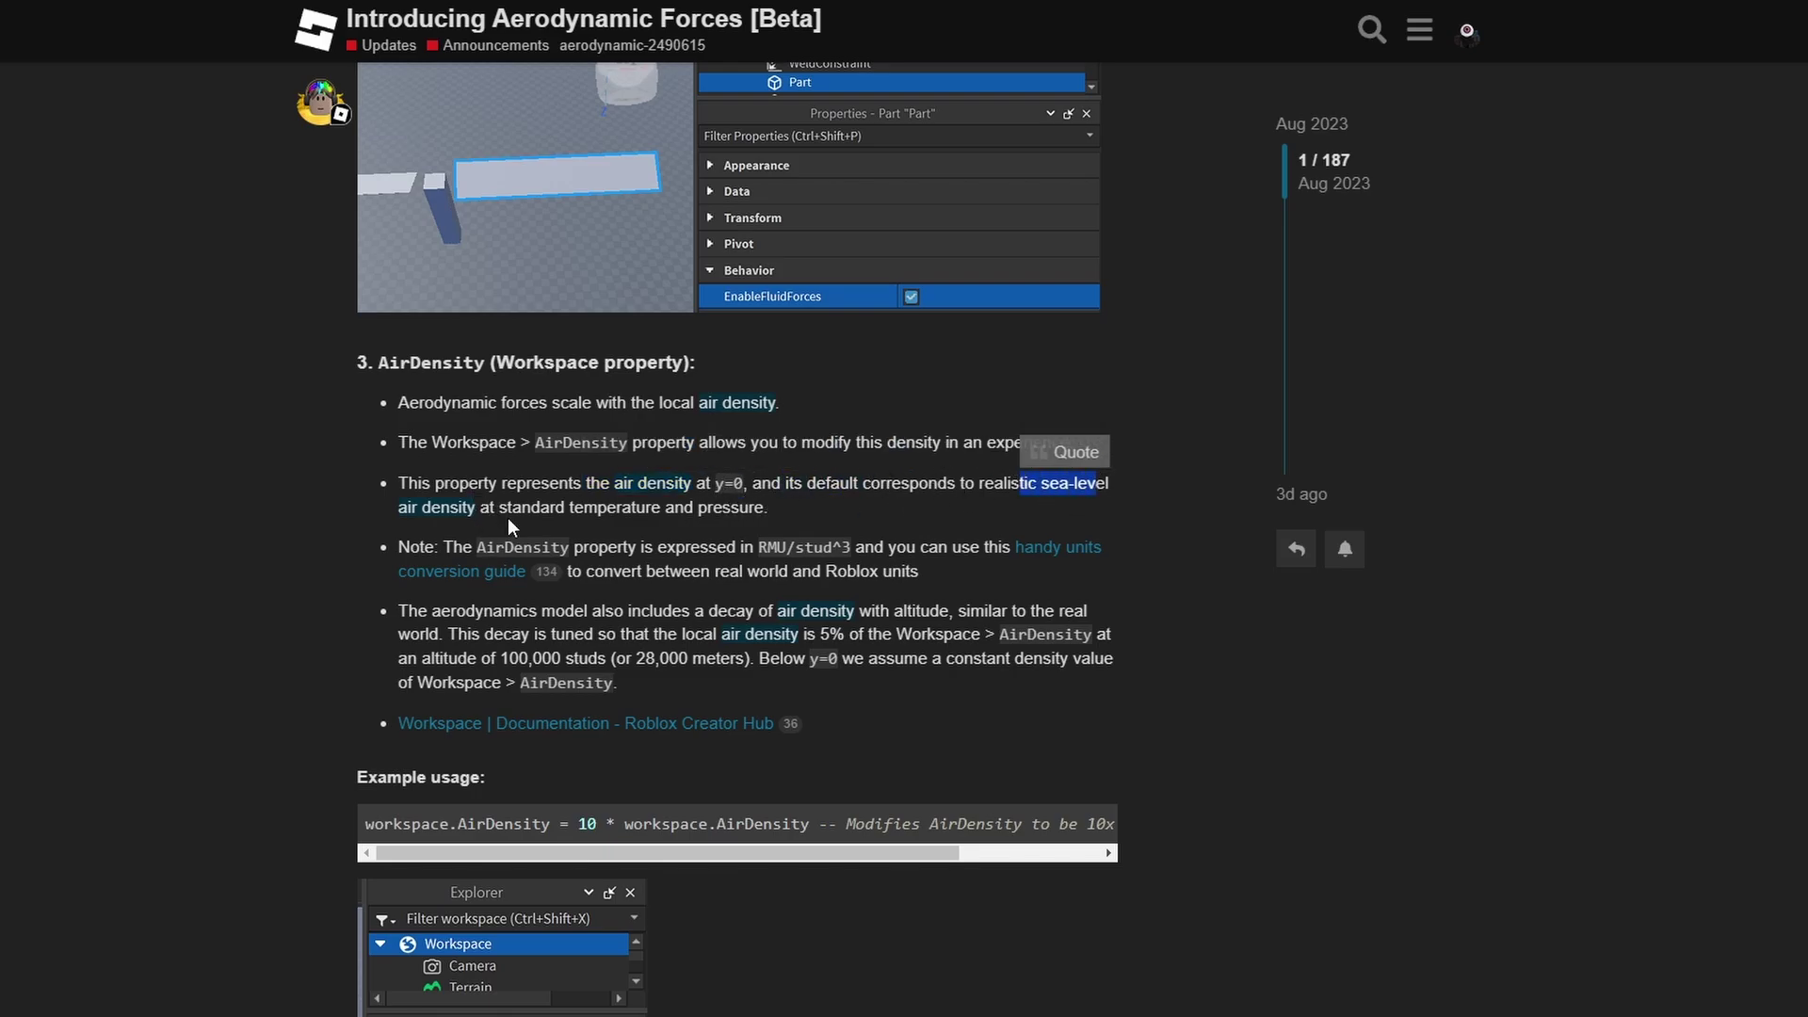
left_click_drag(598, 509, 655, 510)
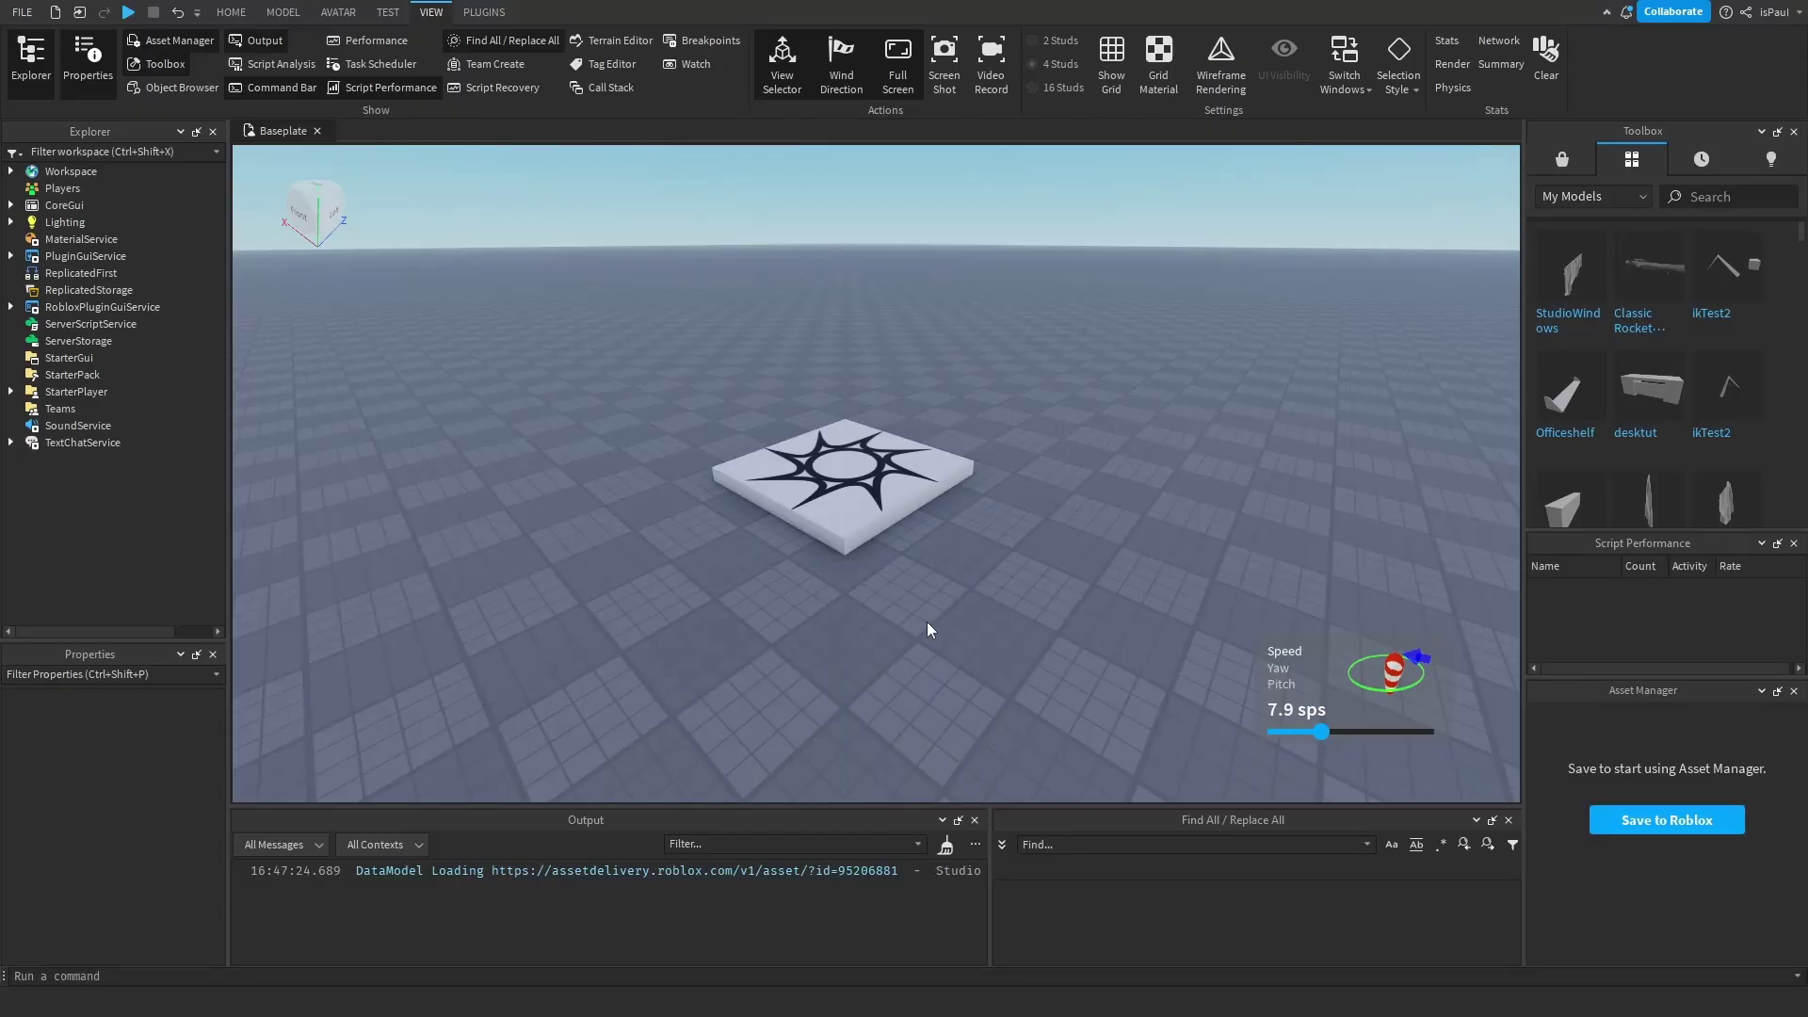
Back in Roblox Studio, insert a block part near the spawn location and scale it into a wide, flat slab
right_click_drag(927, 622, 897, 601)
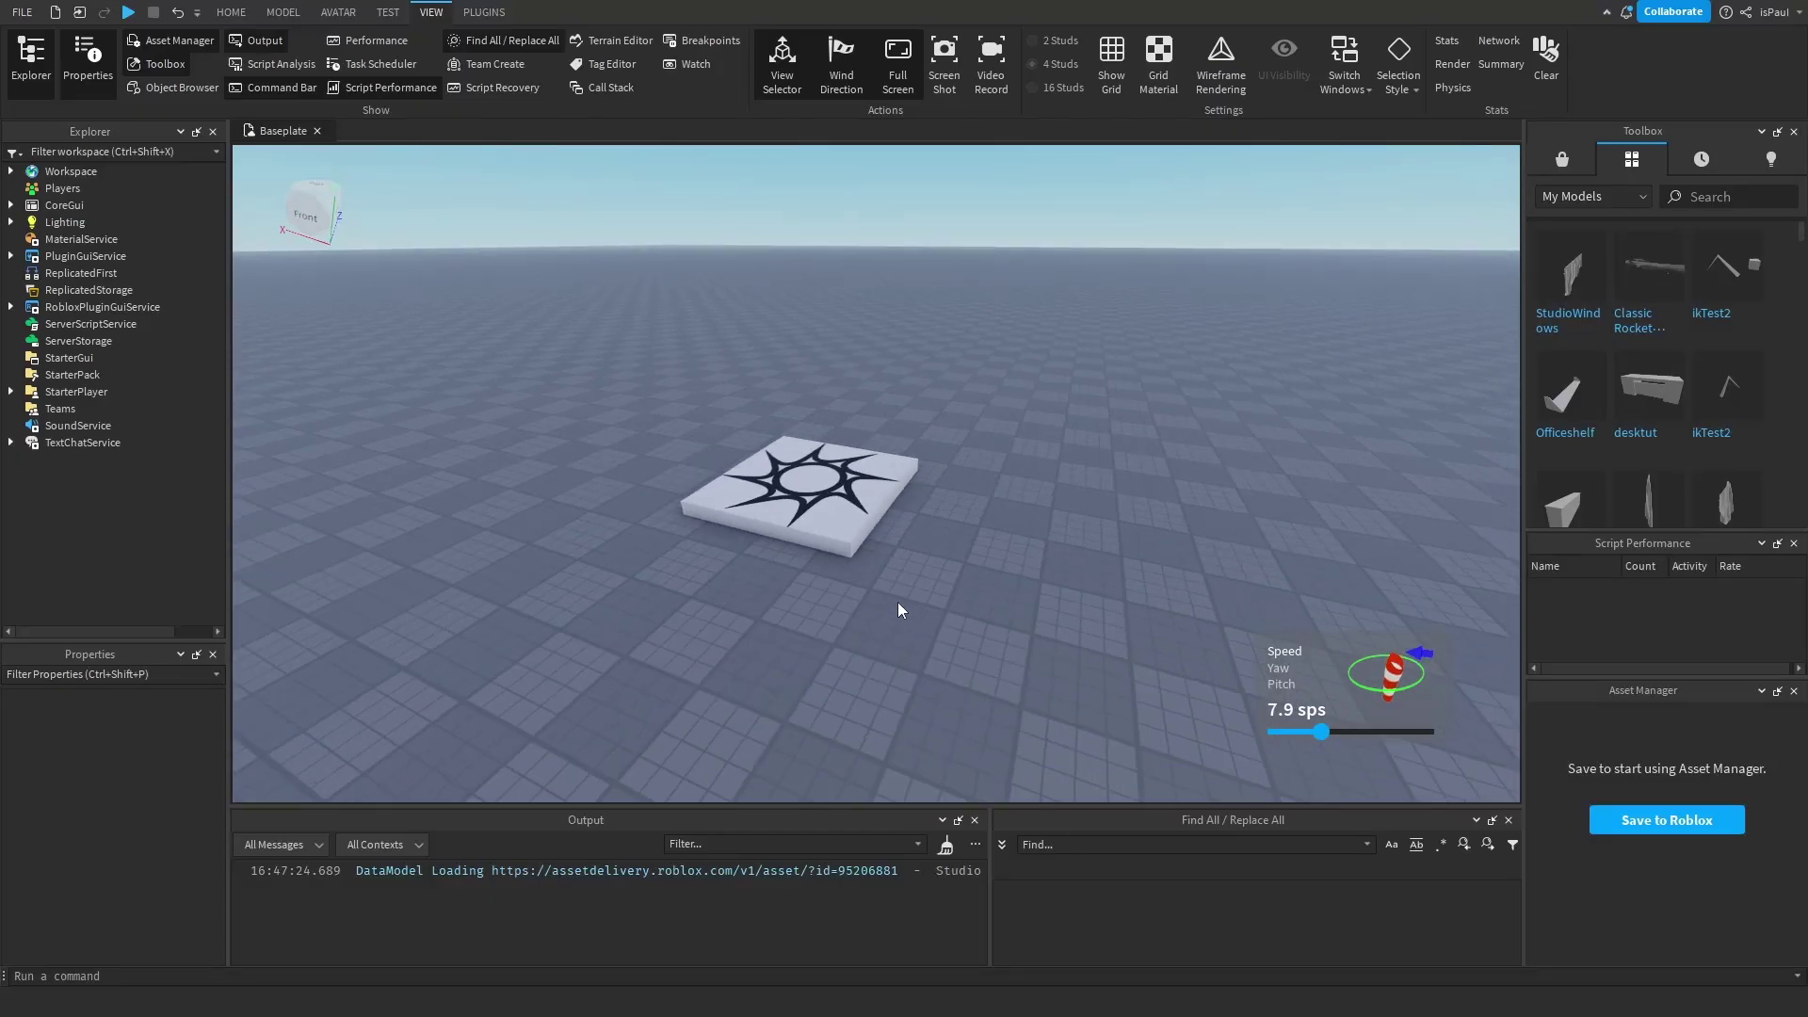
left_click(841, 493)
key("ctrl+3")
left_click_drag(810, 442, 808, 446)
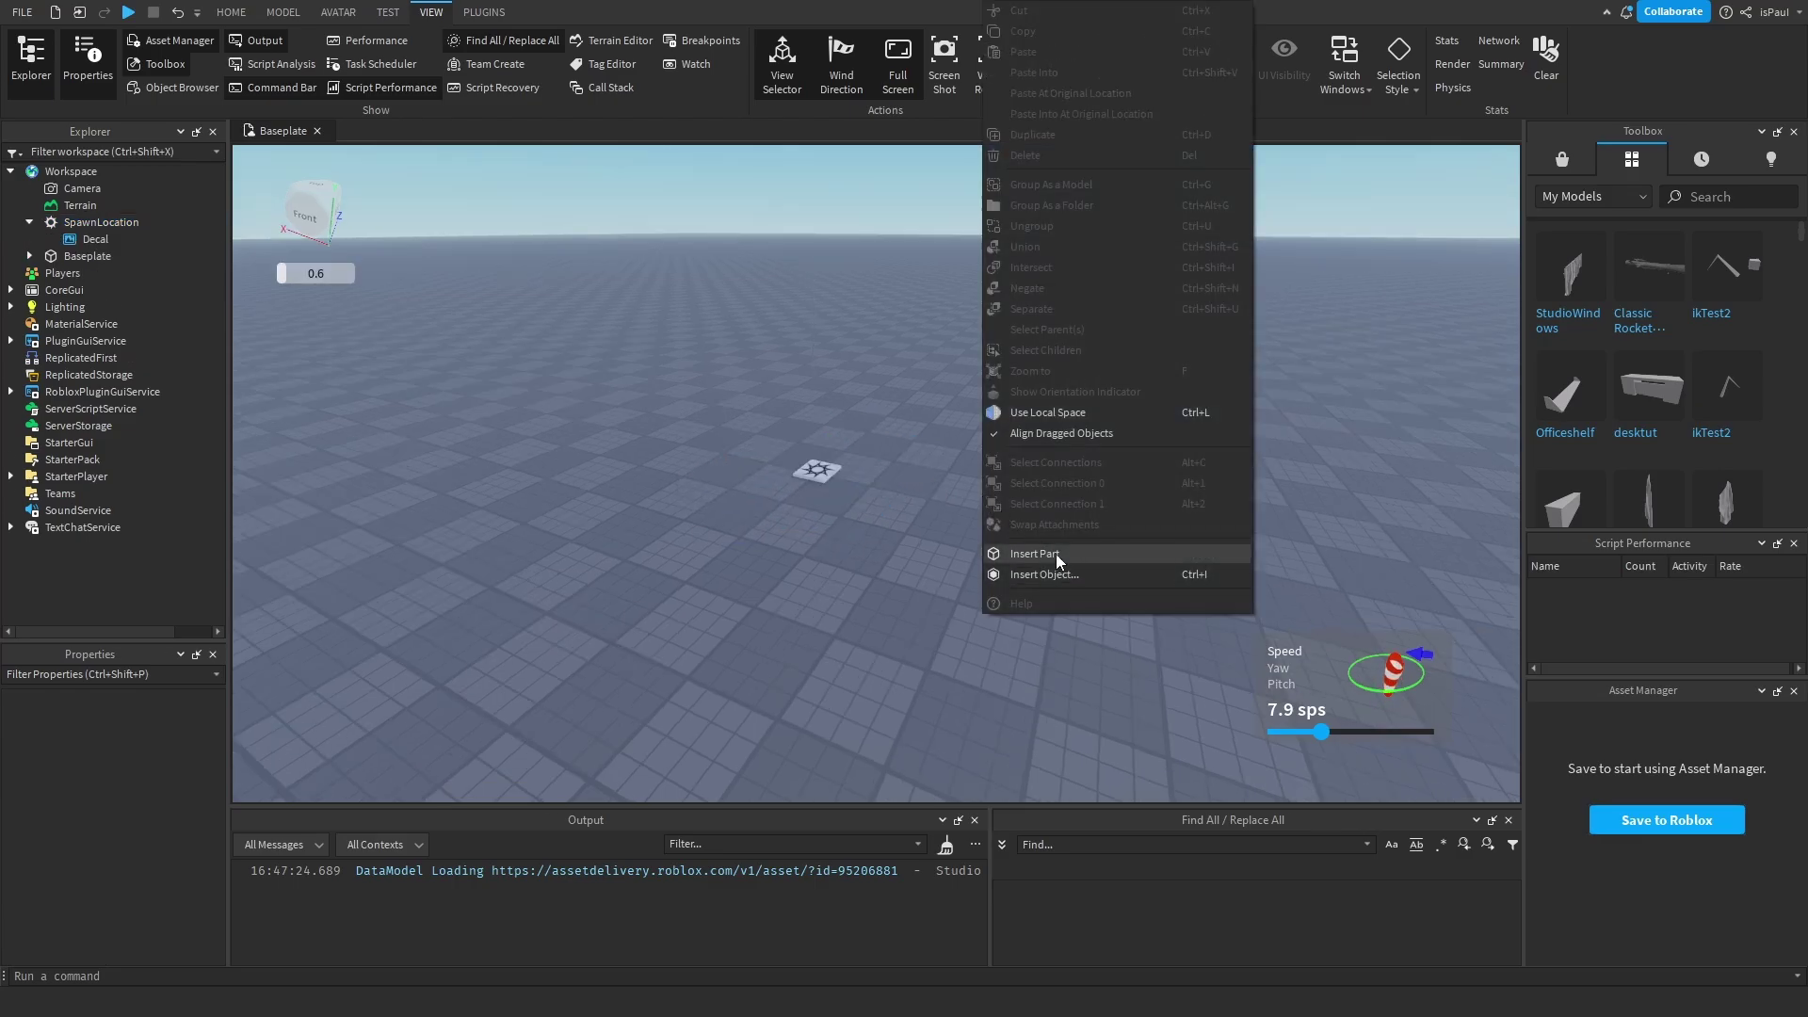
left_click(1055, 555)
left_click(1000, 503)
right_click_drag(1011, 563, 1024, 561)
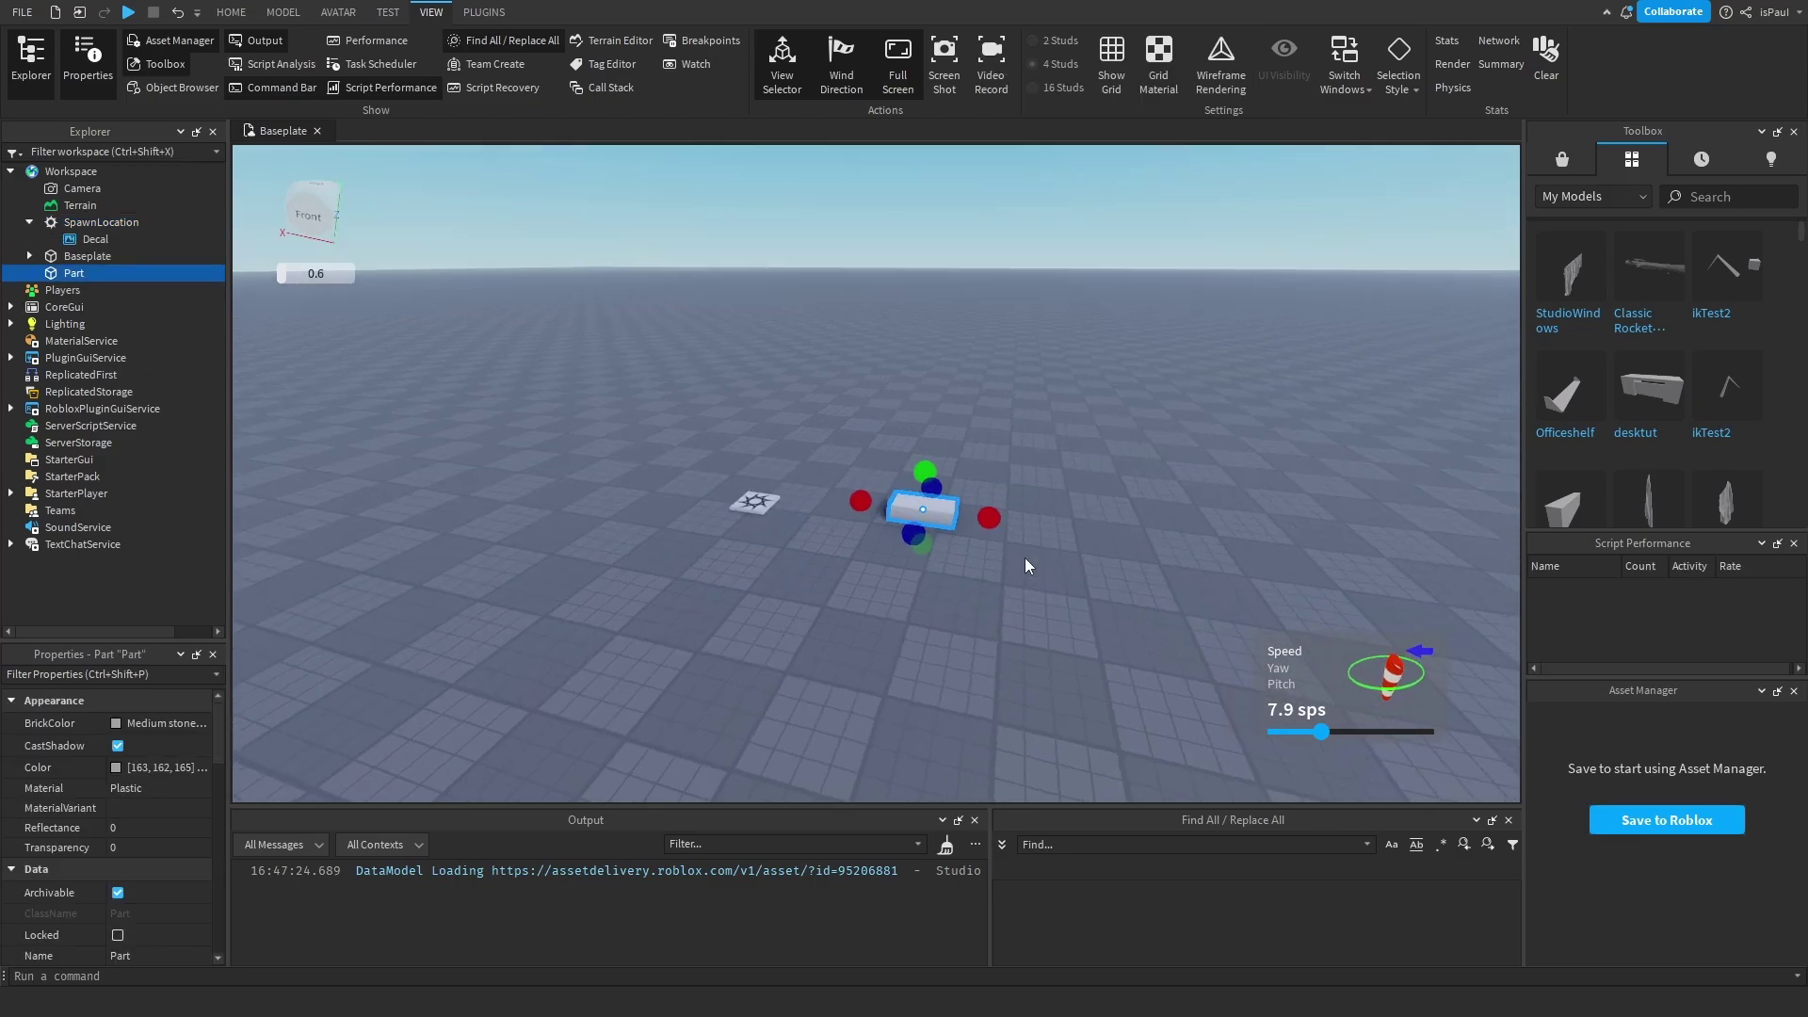
right_click_drag(1007, 603, 1005, 593)
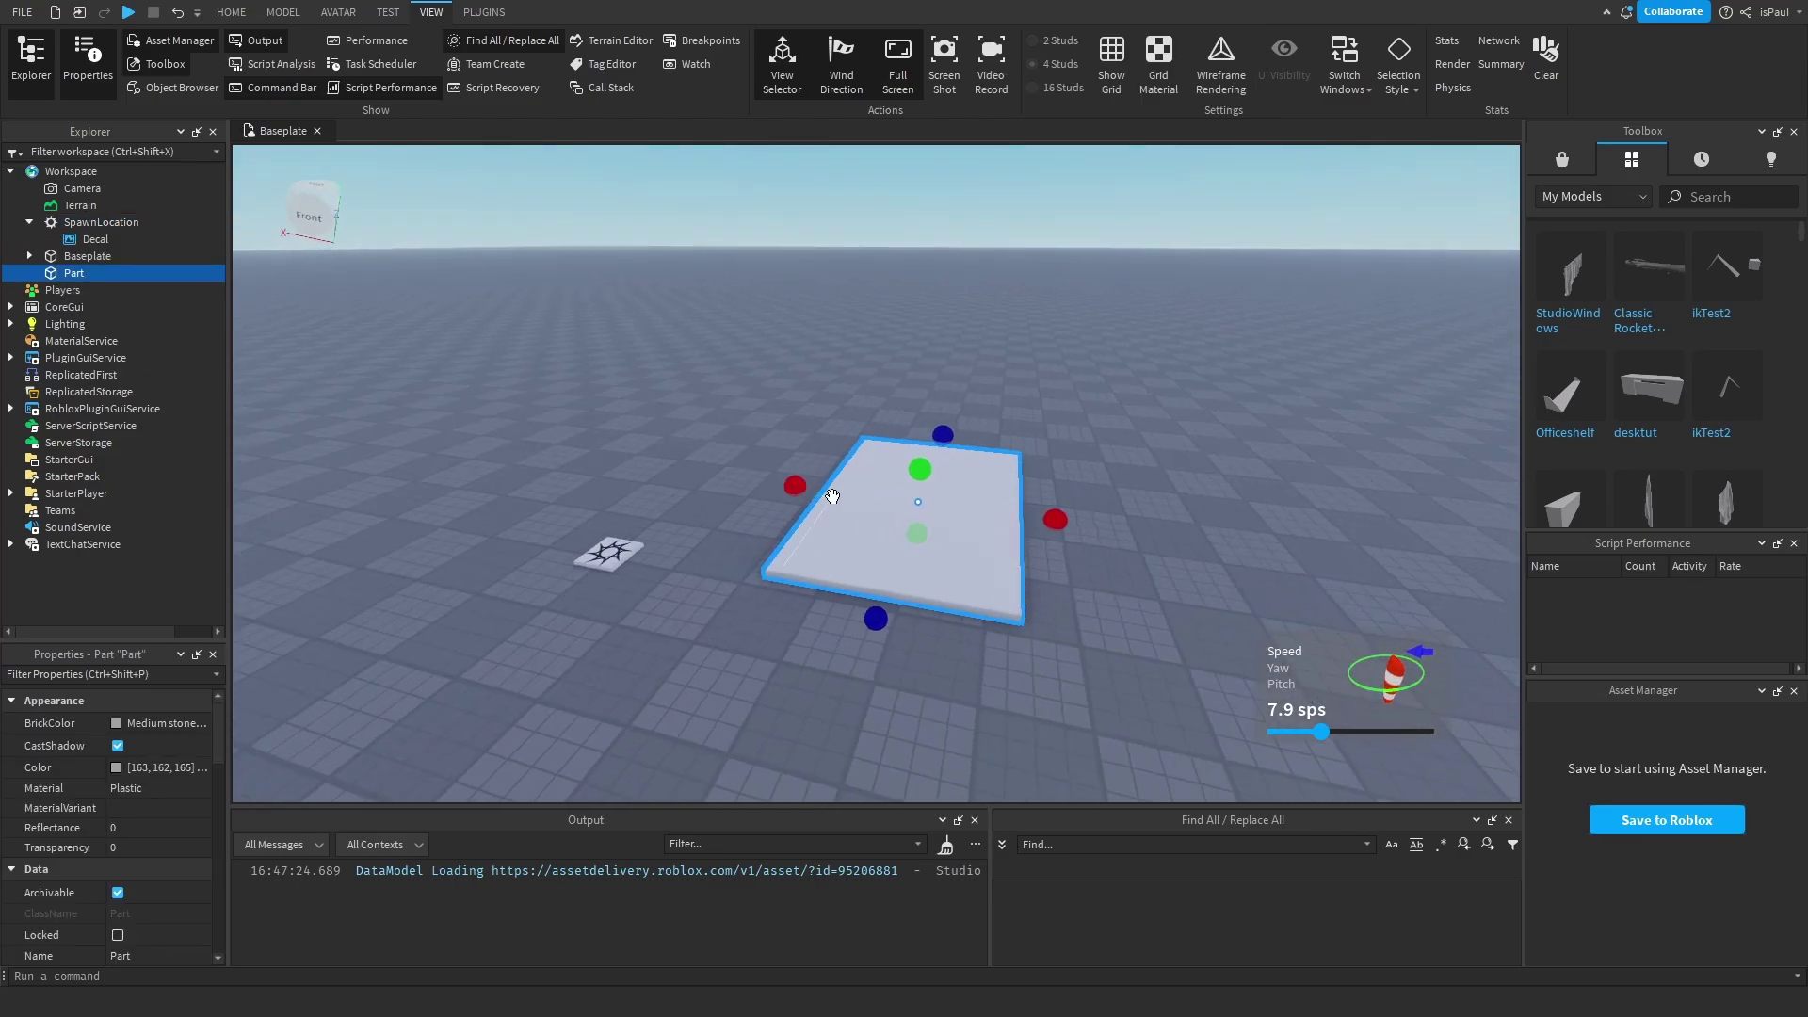
left_click_drag(798, 487, 776, 484)
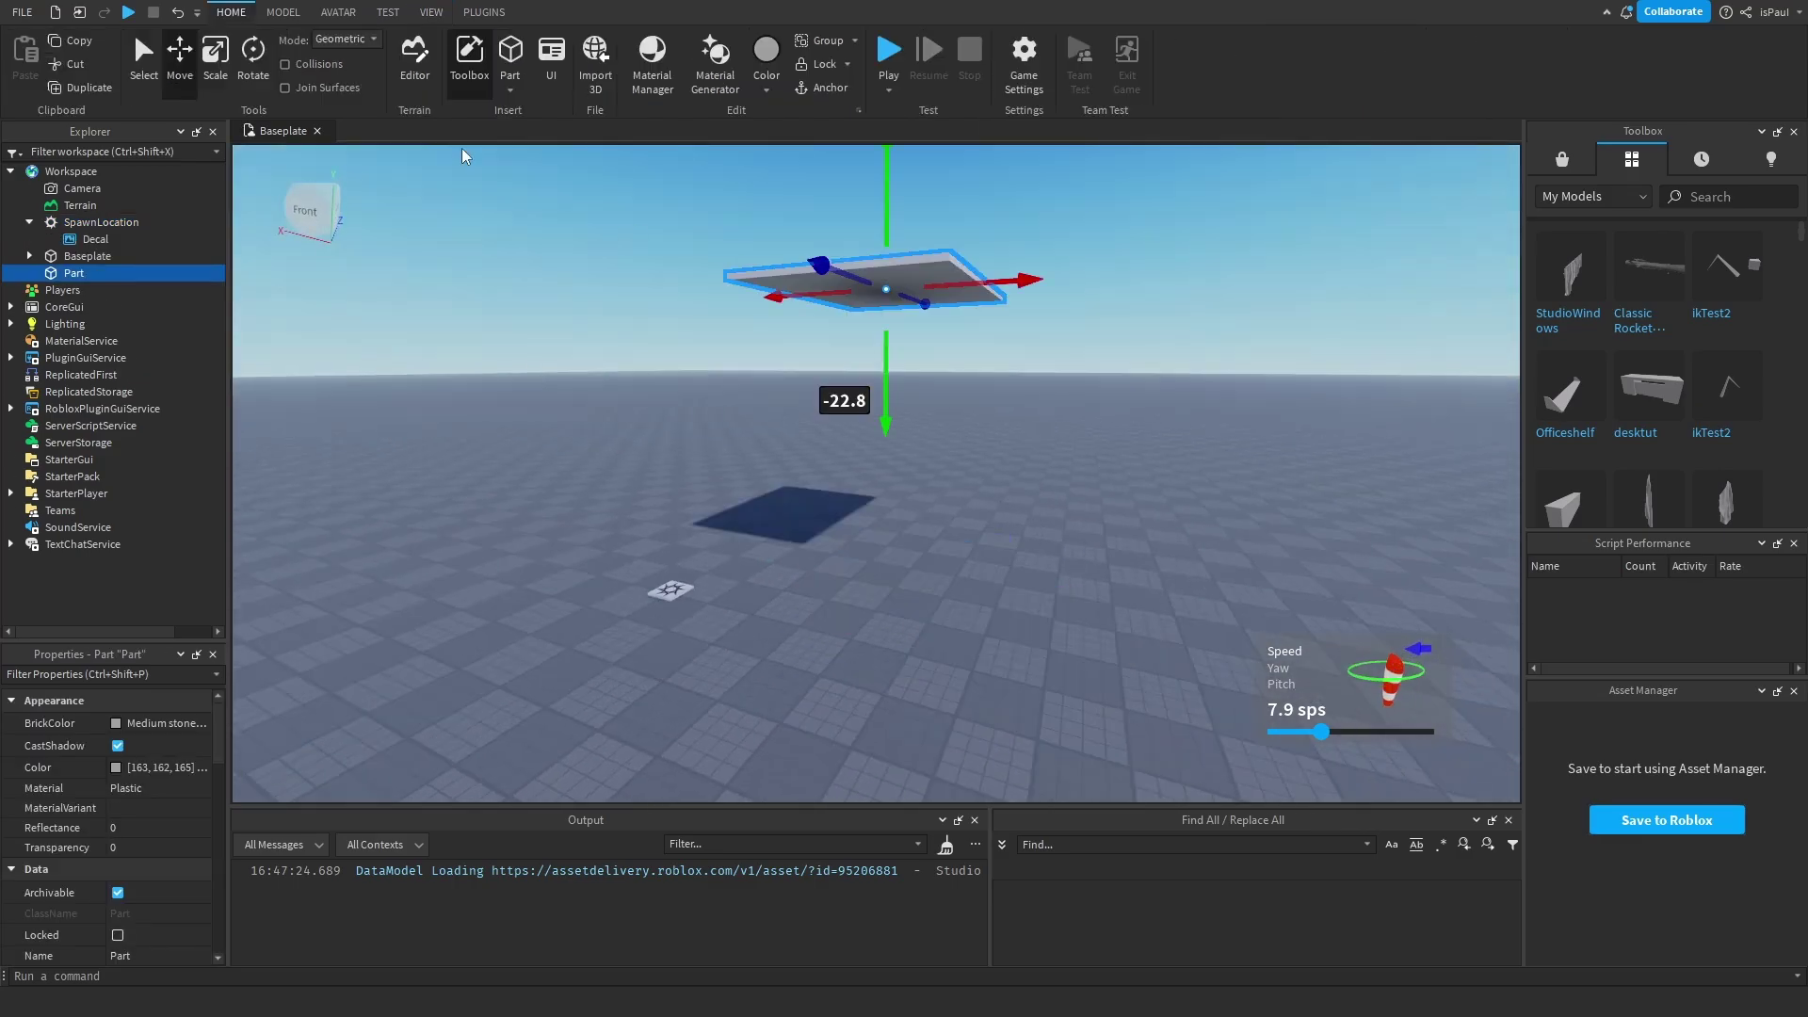
Position the slab high above the baseplate, run the simulation to test its fall, and stop the test
left_click(883, 222)
left_click(899, 58)
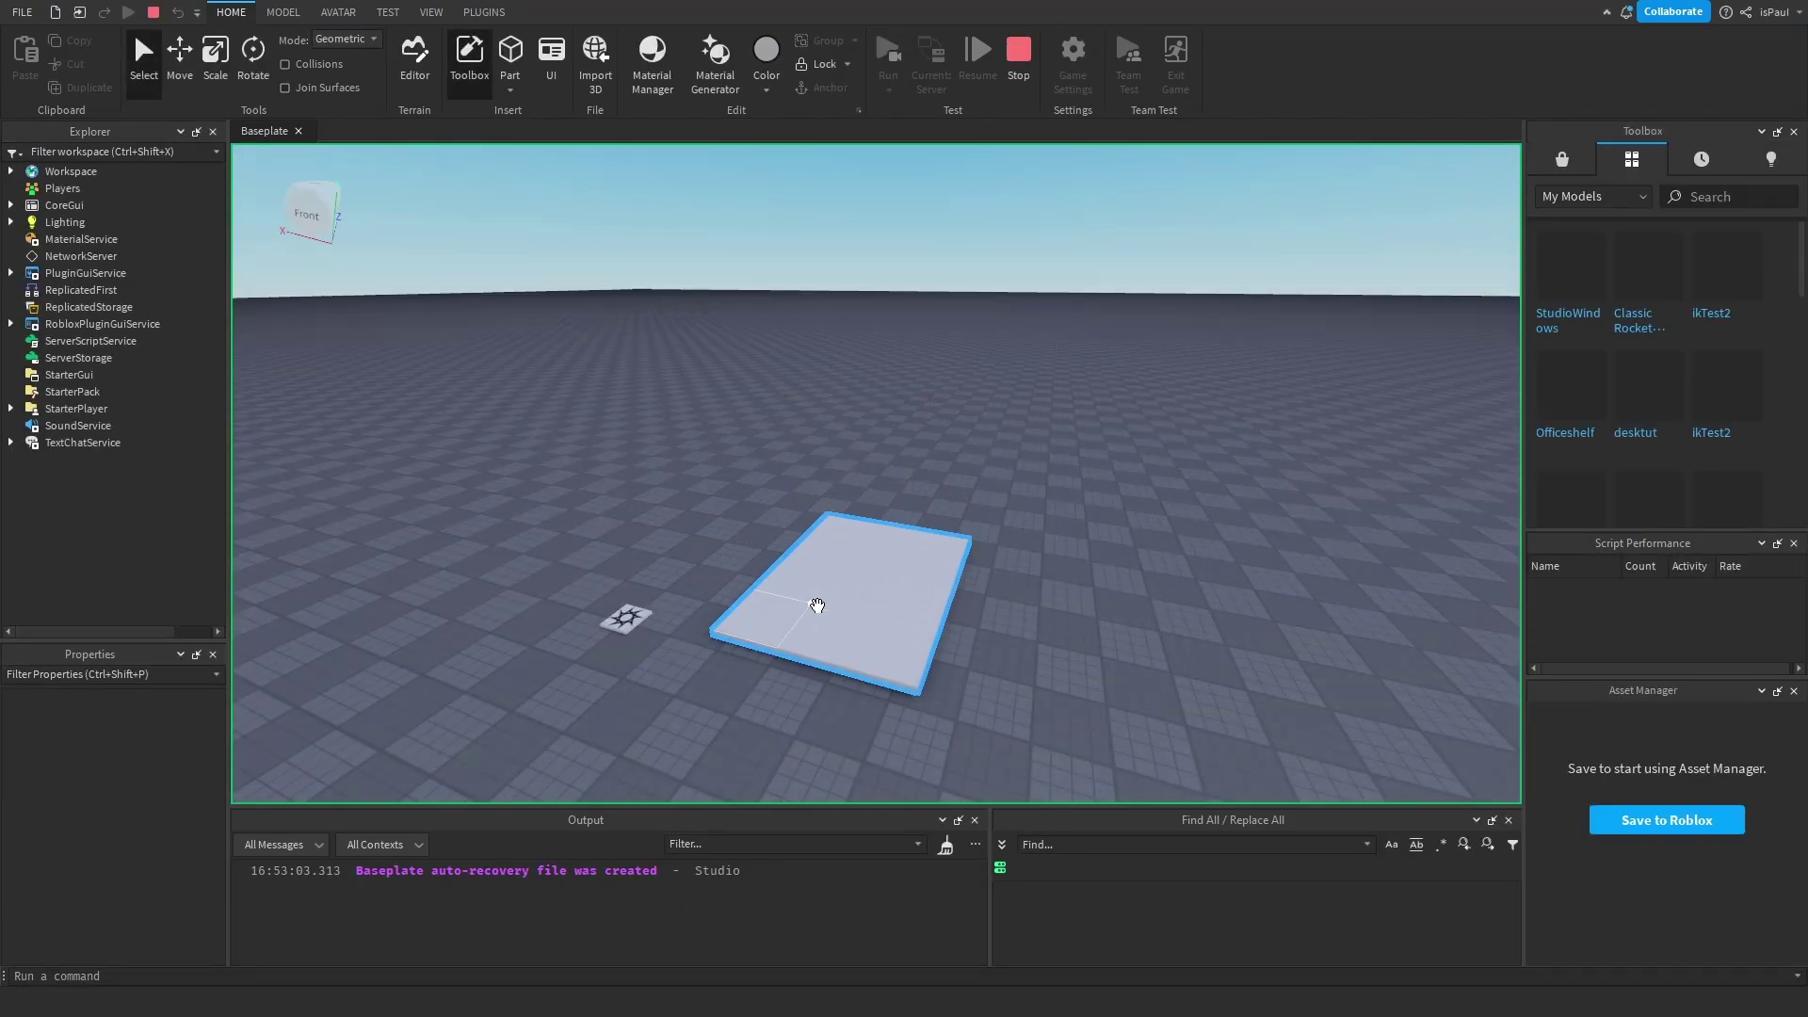
left_click(1018, 57)
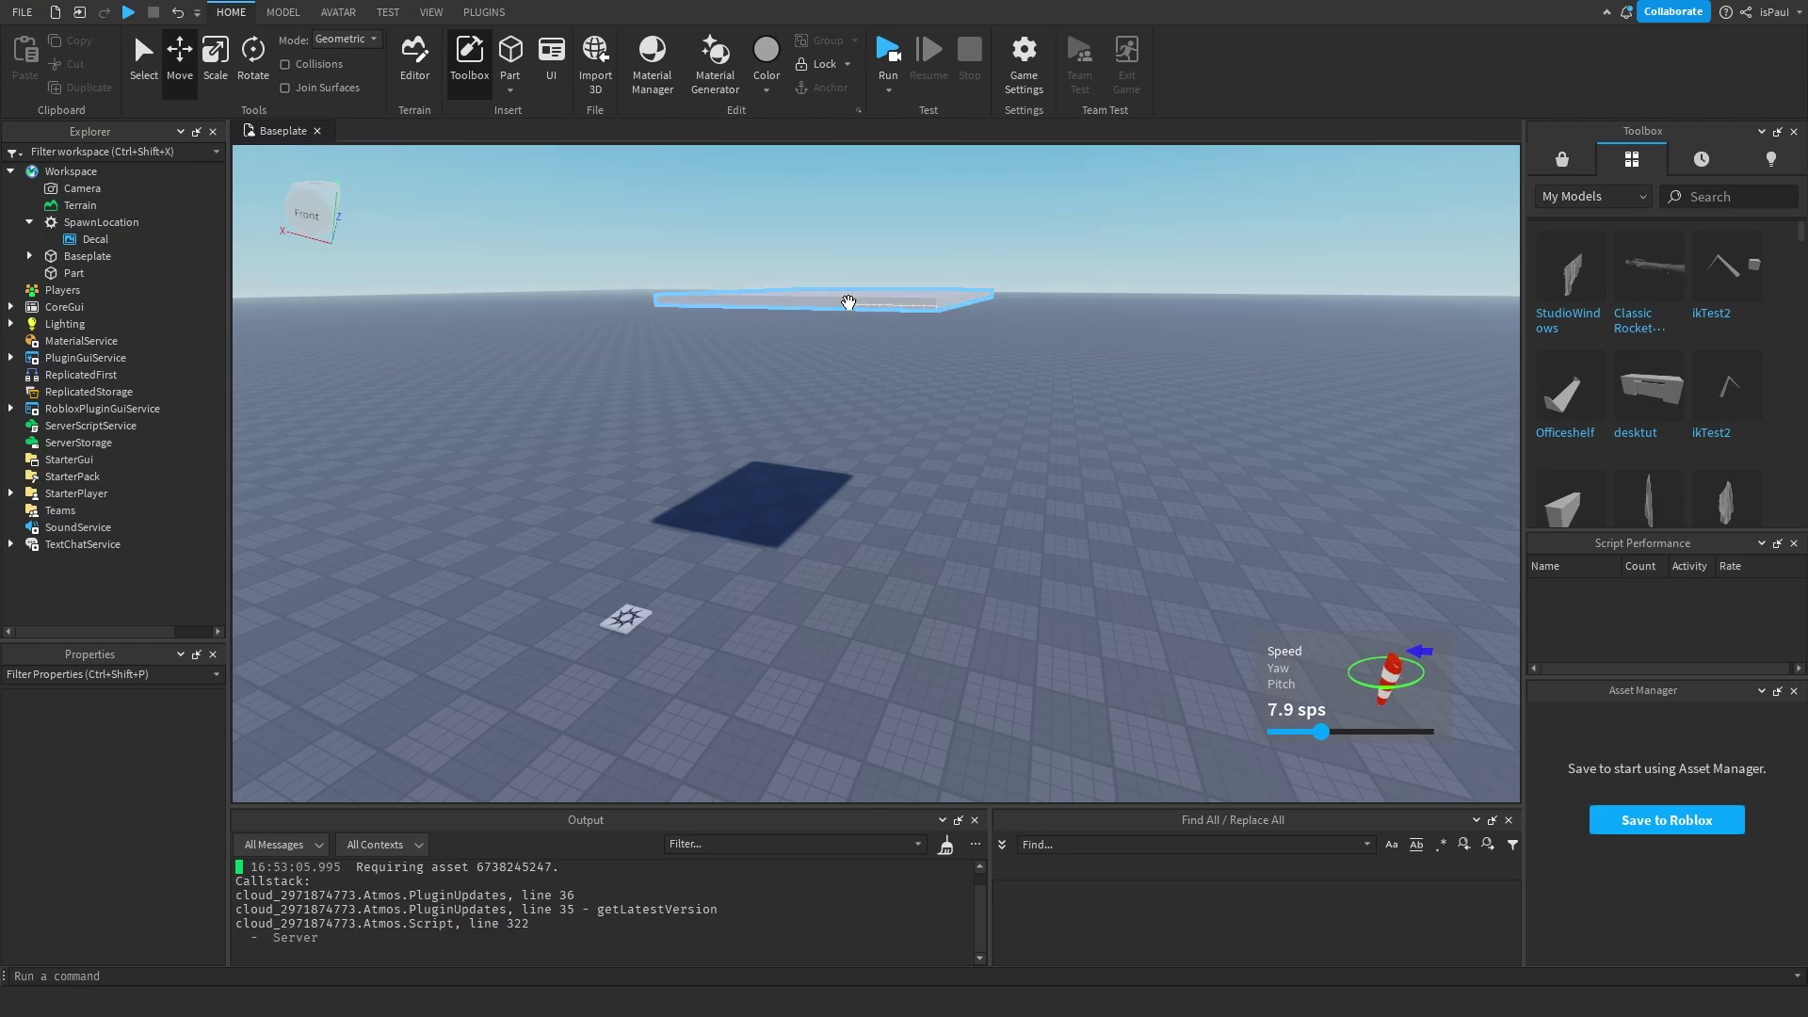
Enable fluid forces on the floating slab, run the simulation to test its fall, and stop the test
left_click(849, 303)
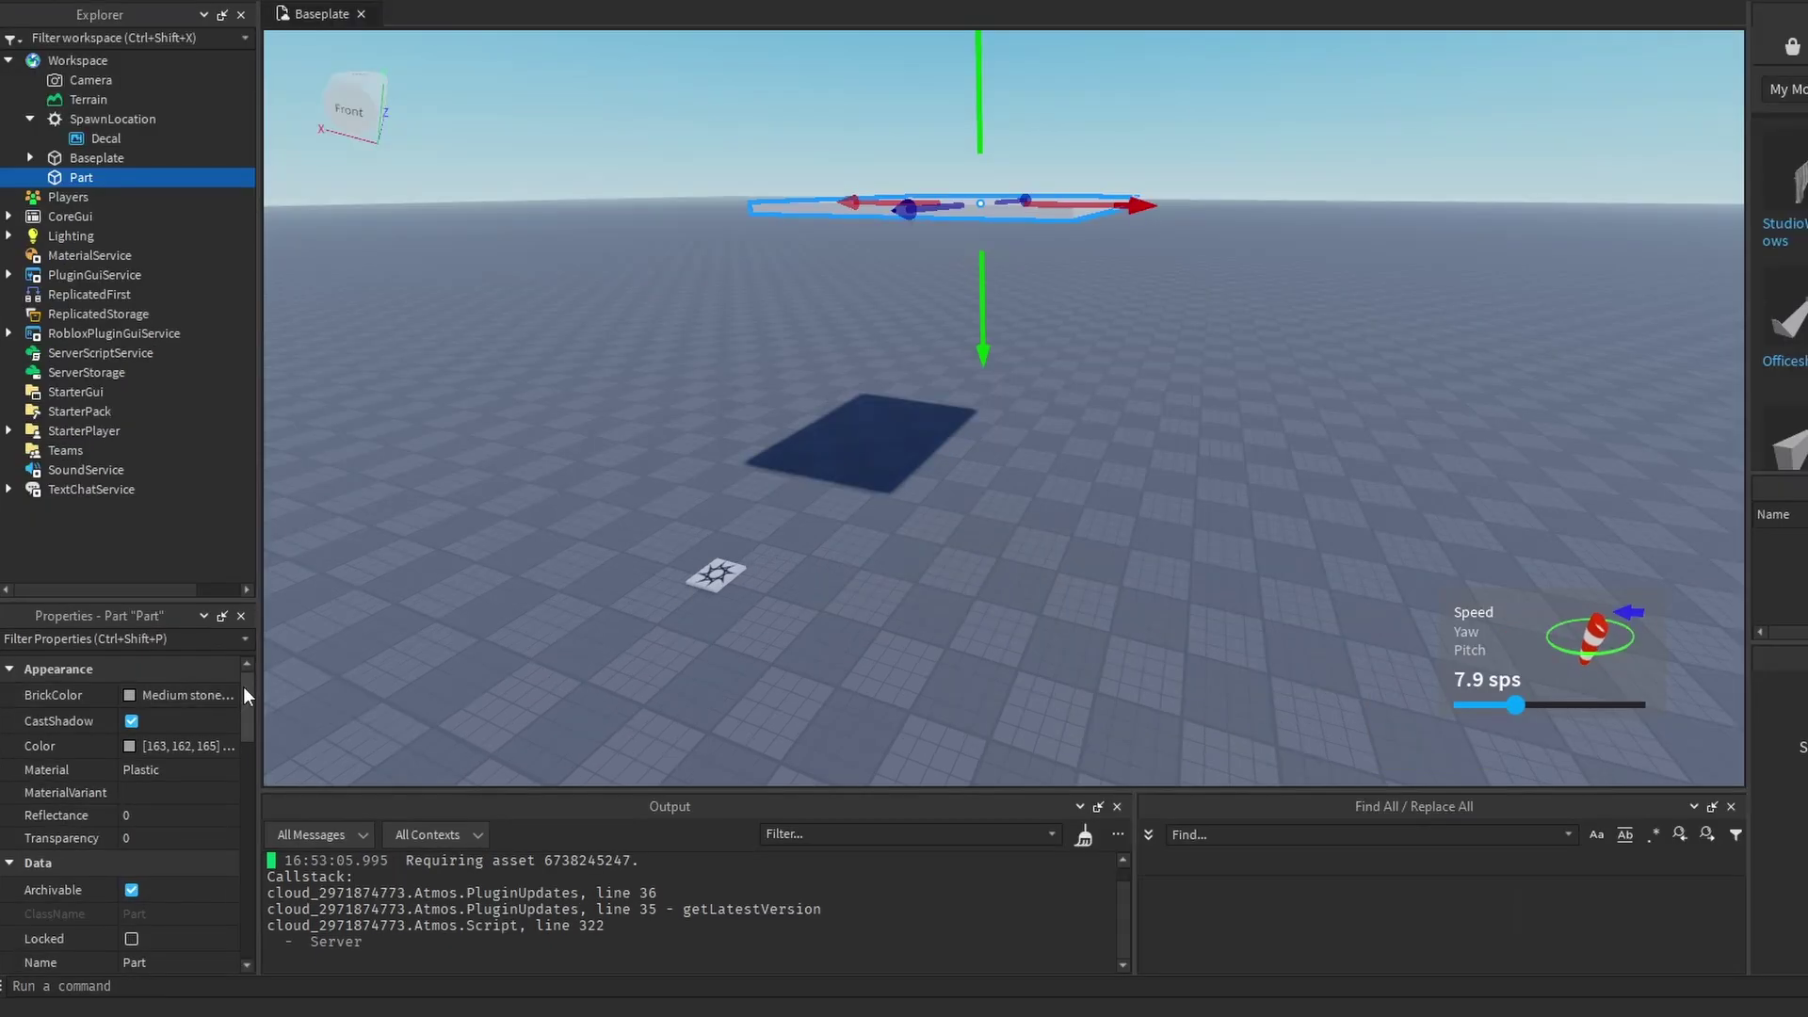
left_click_drag(215, 714, 241, 839)
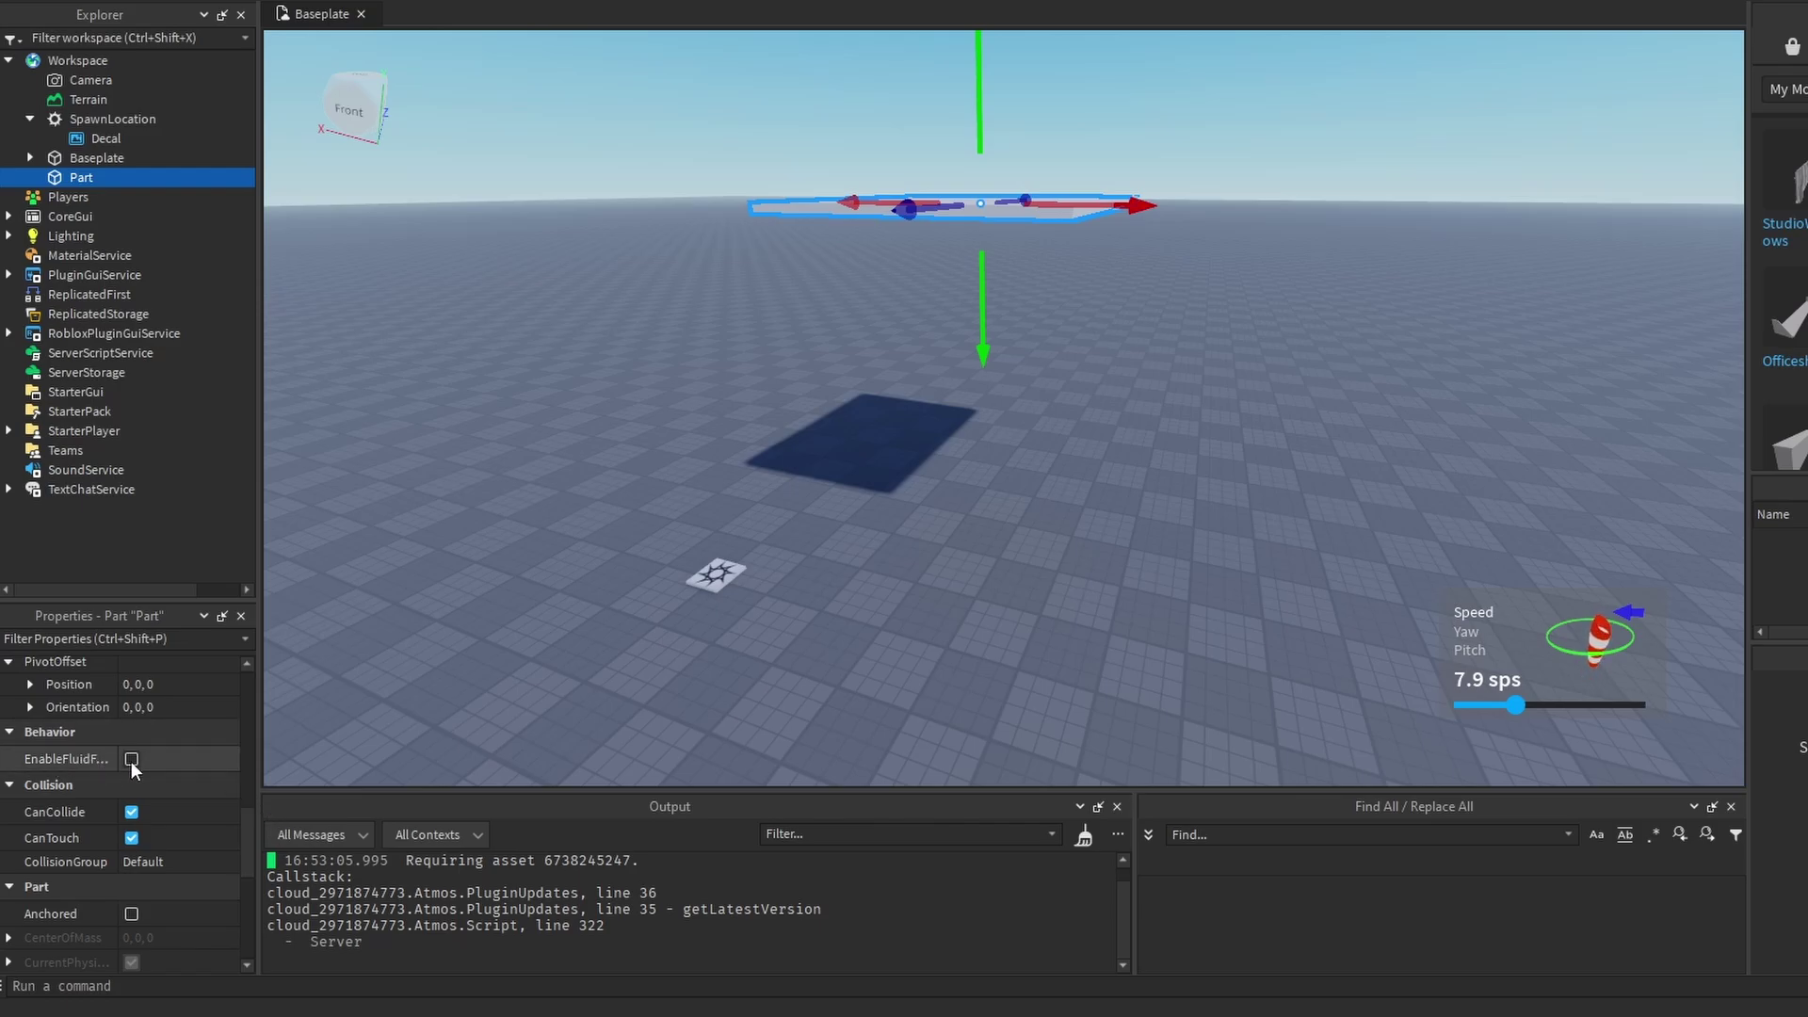
left_click(132, 761)
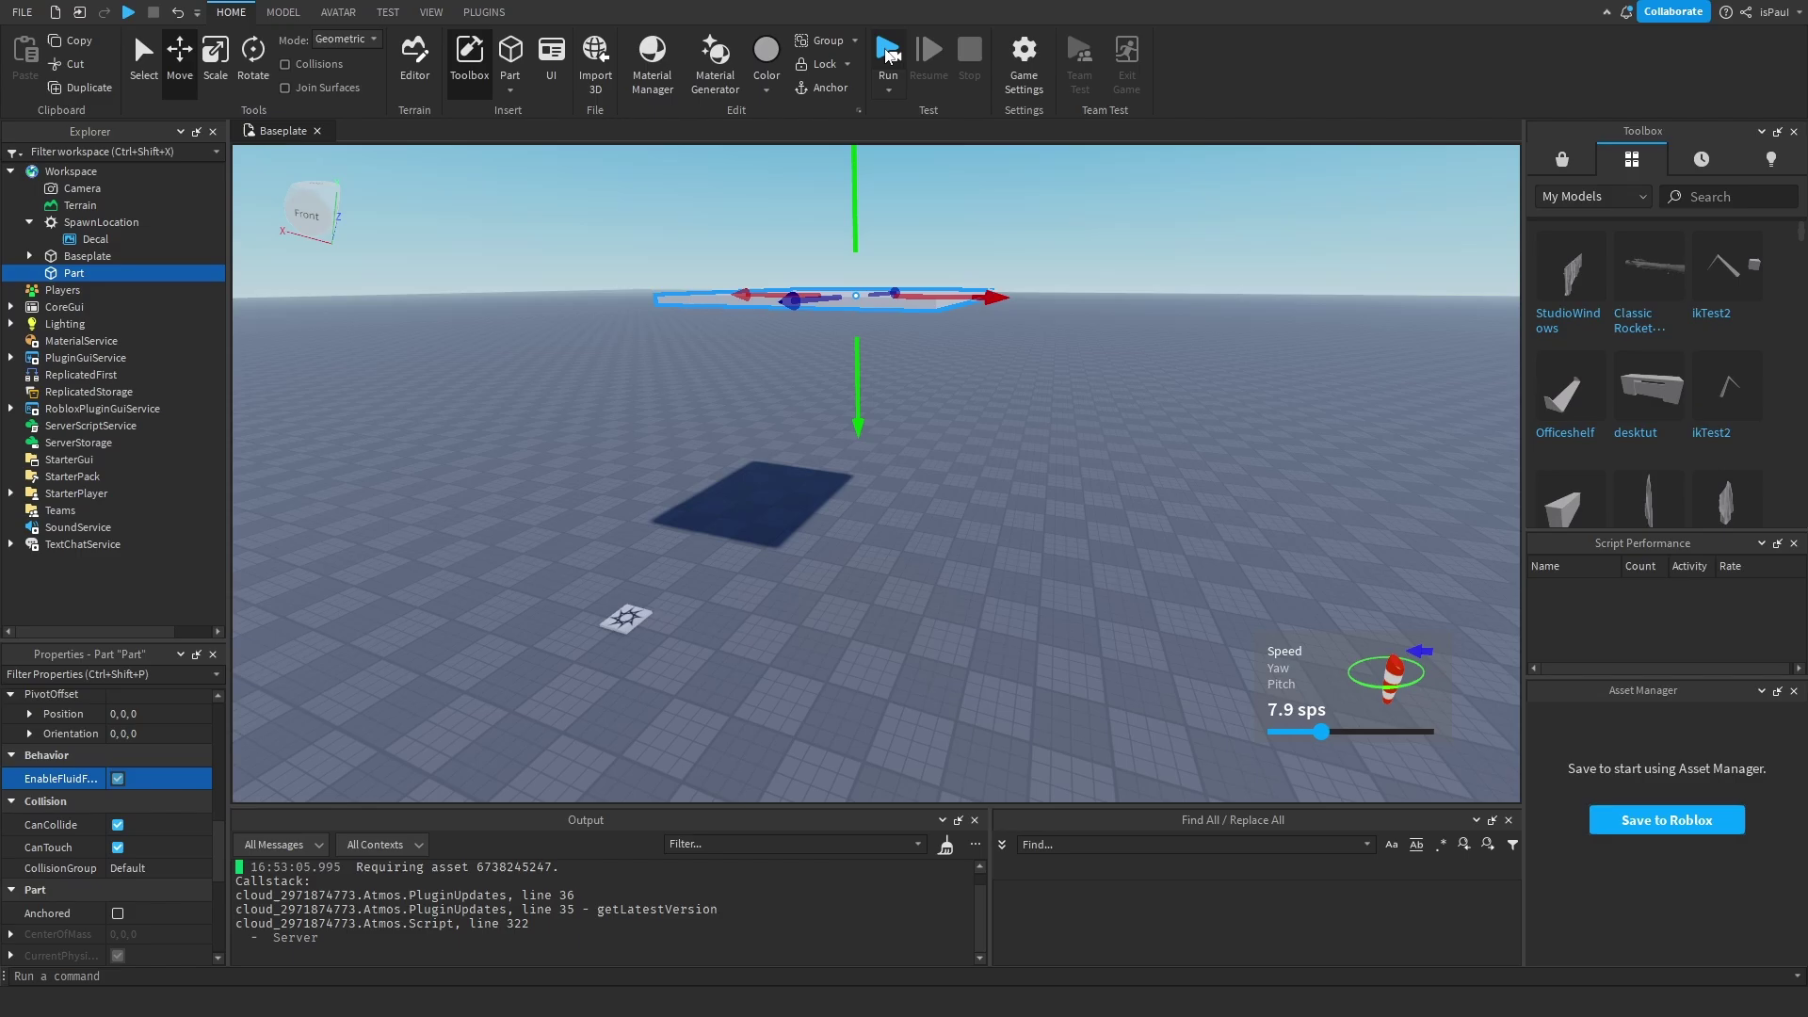
left_click(888, 55)
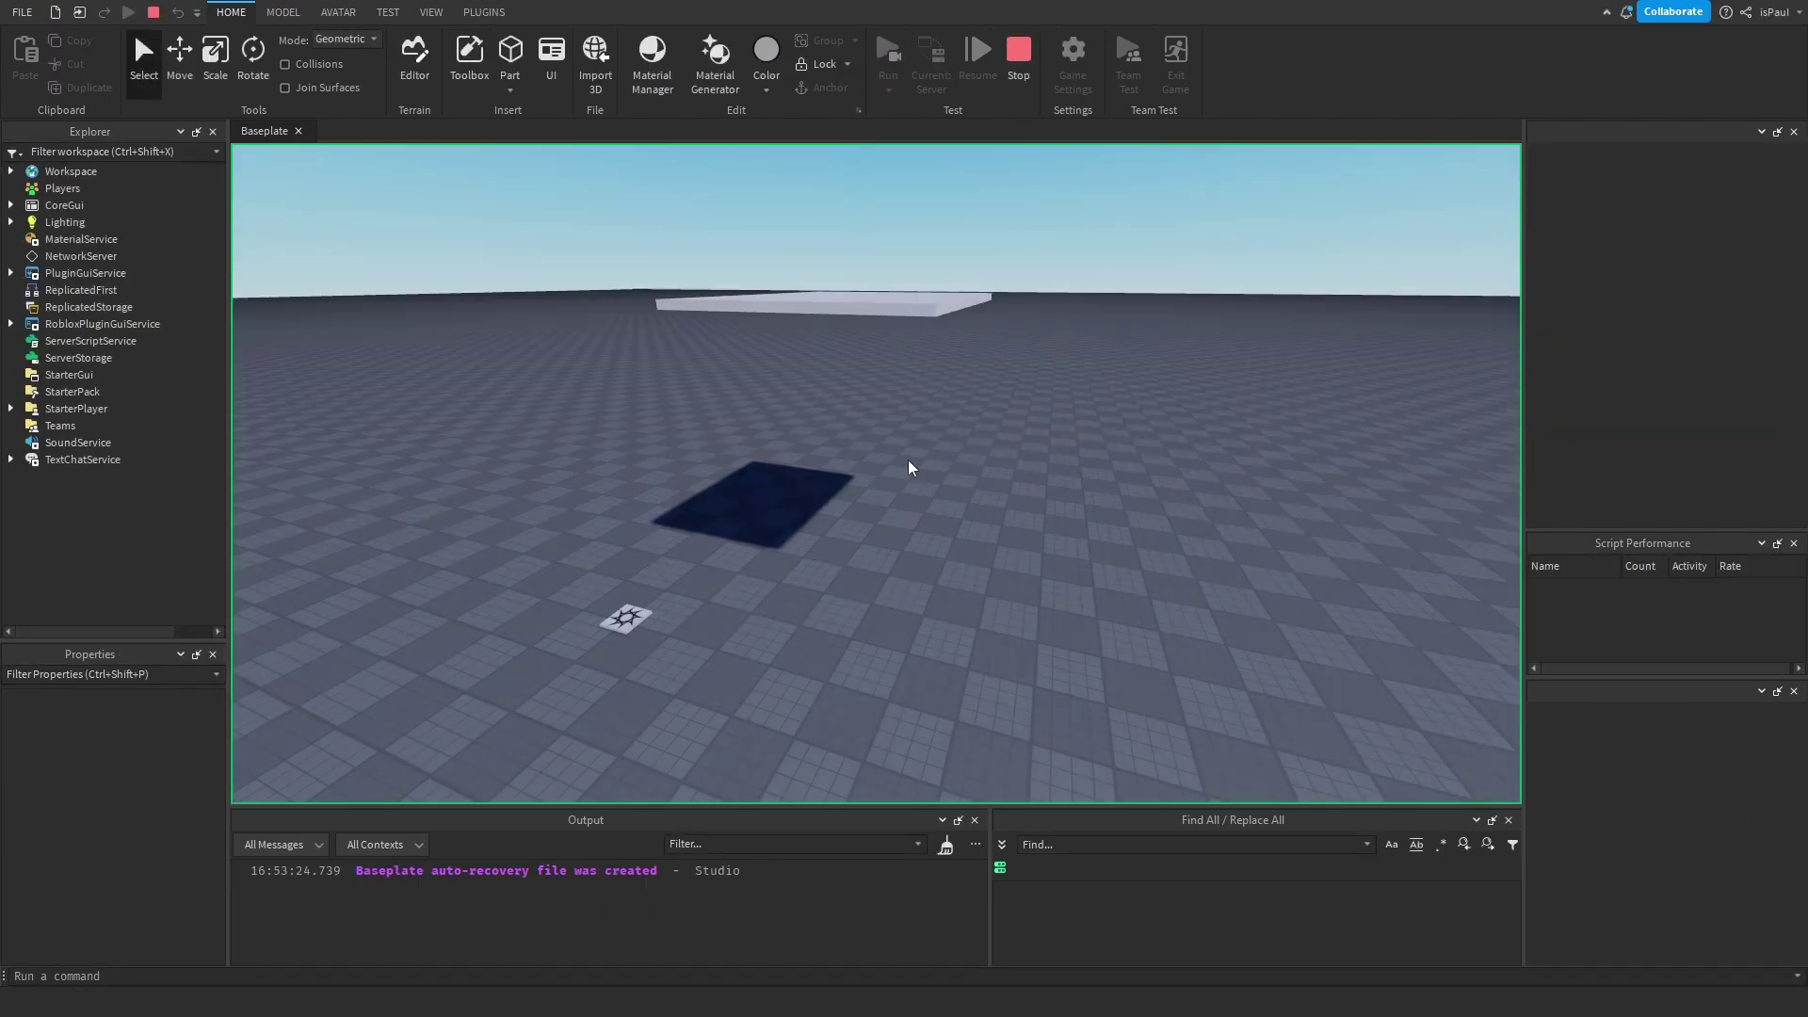
left_click_drag(909, 467, 867, 610)
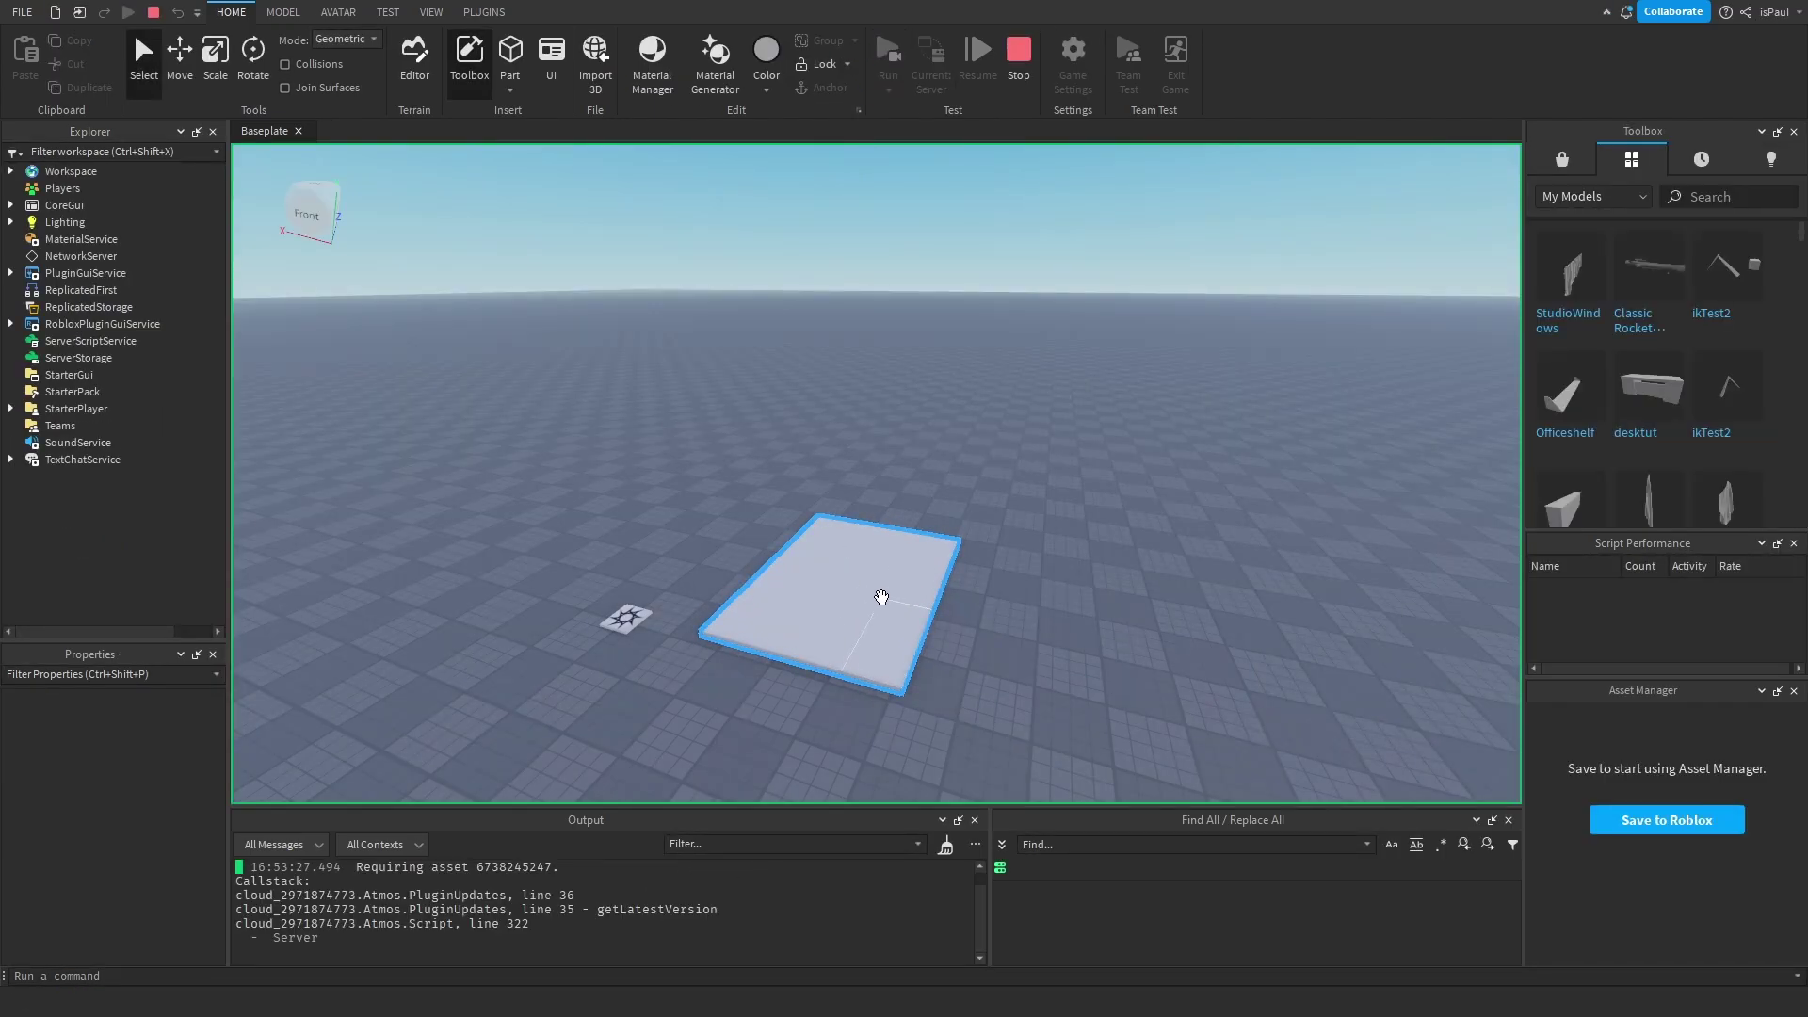
key("shift+F5")
Rotate the floating slab to a steep tilt, run the simulation to test its fall, and stop the test
left_click_drag(854, 382, 864, 308)
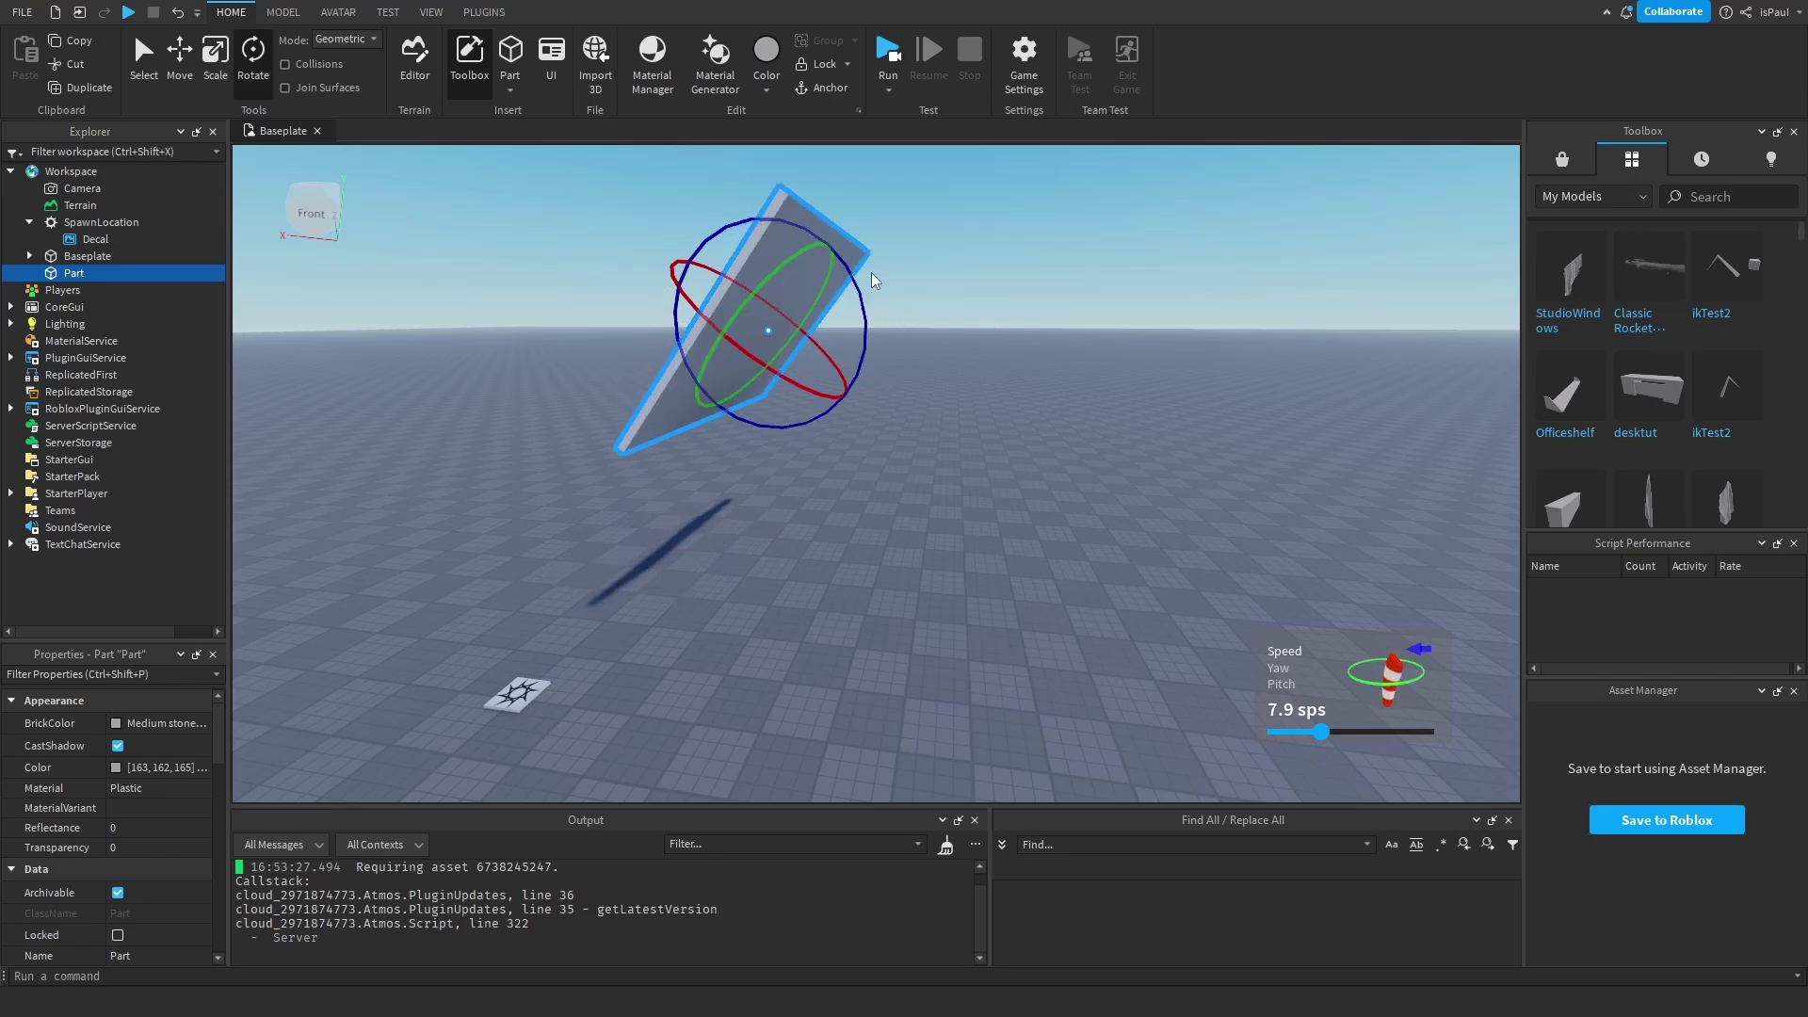
left_click(994, 527)
right_click_drag(994, 528, 929, 514)
key("a")
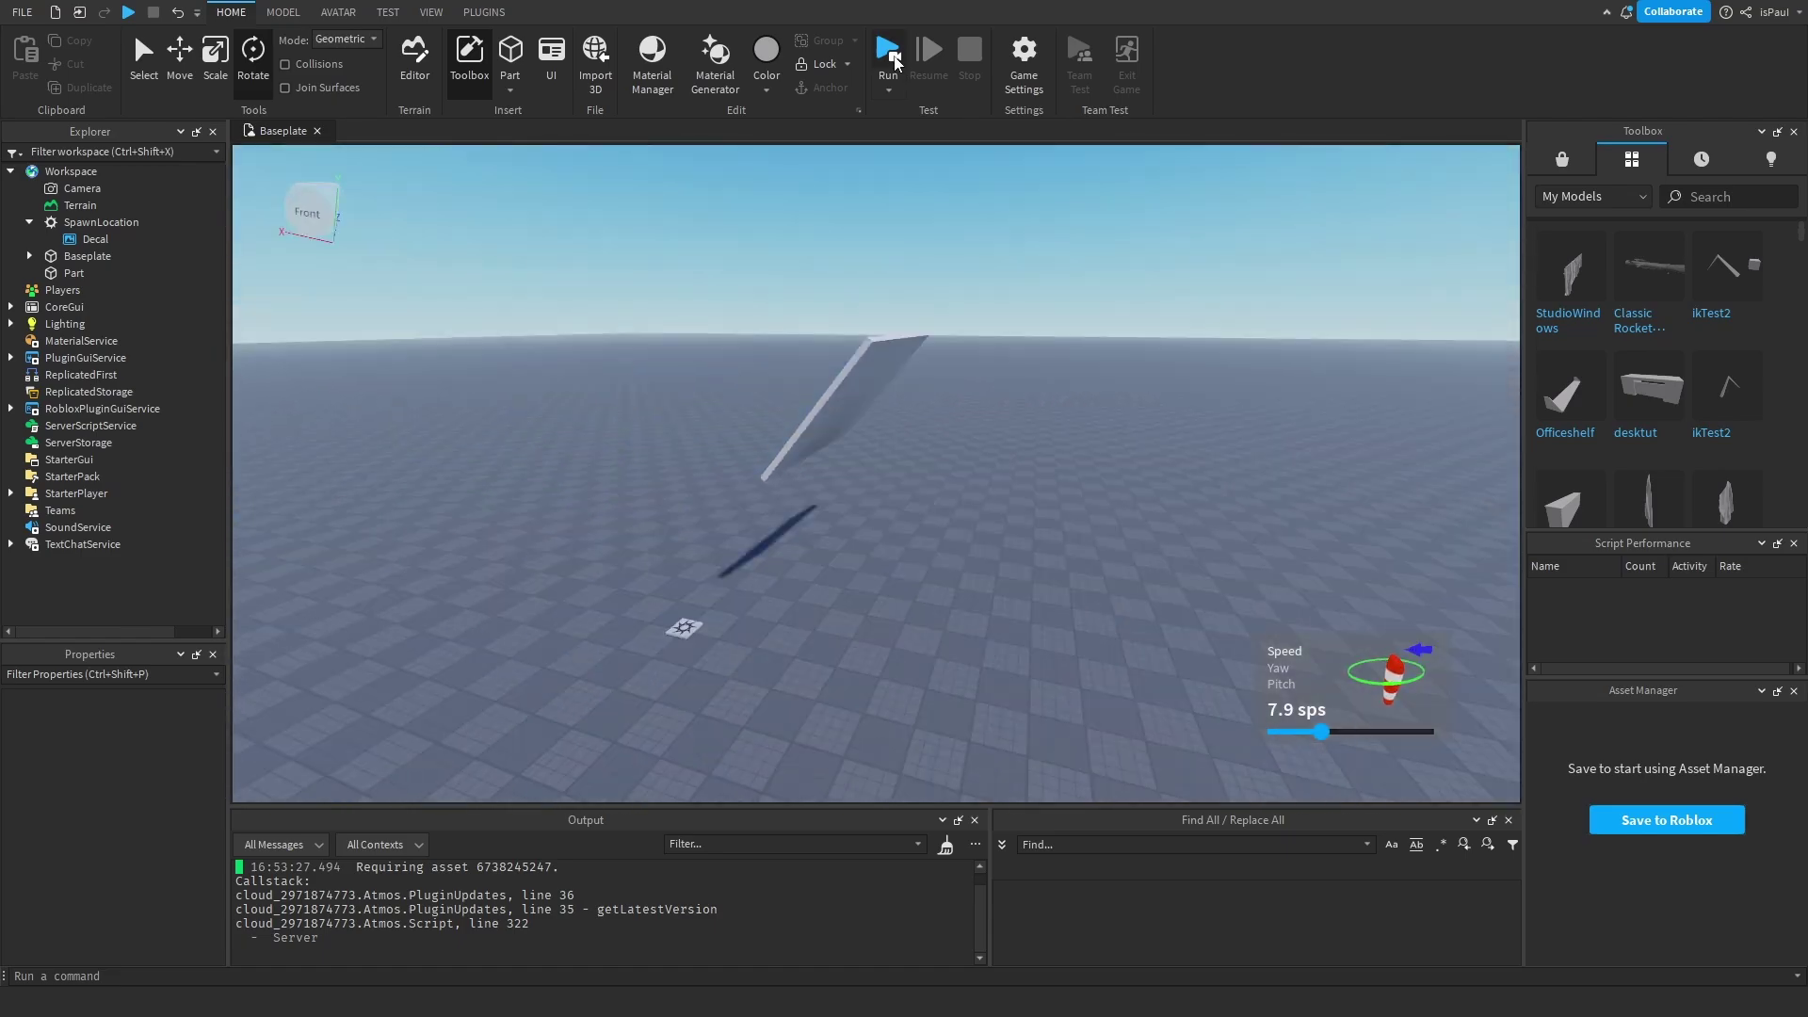
left_click(892, 55)
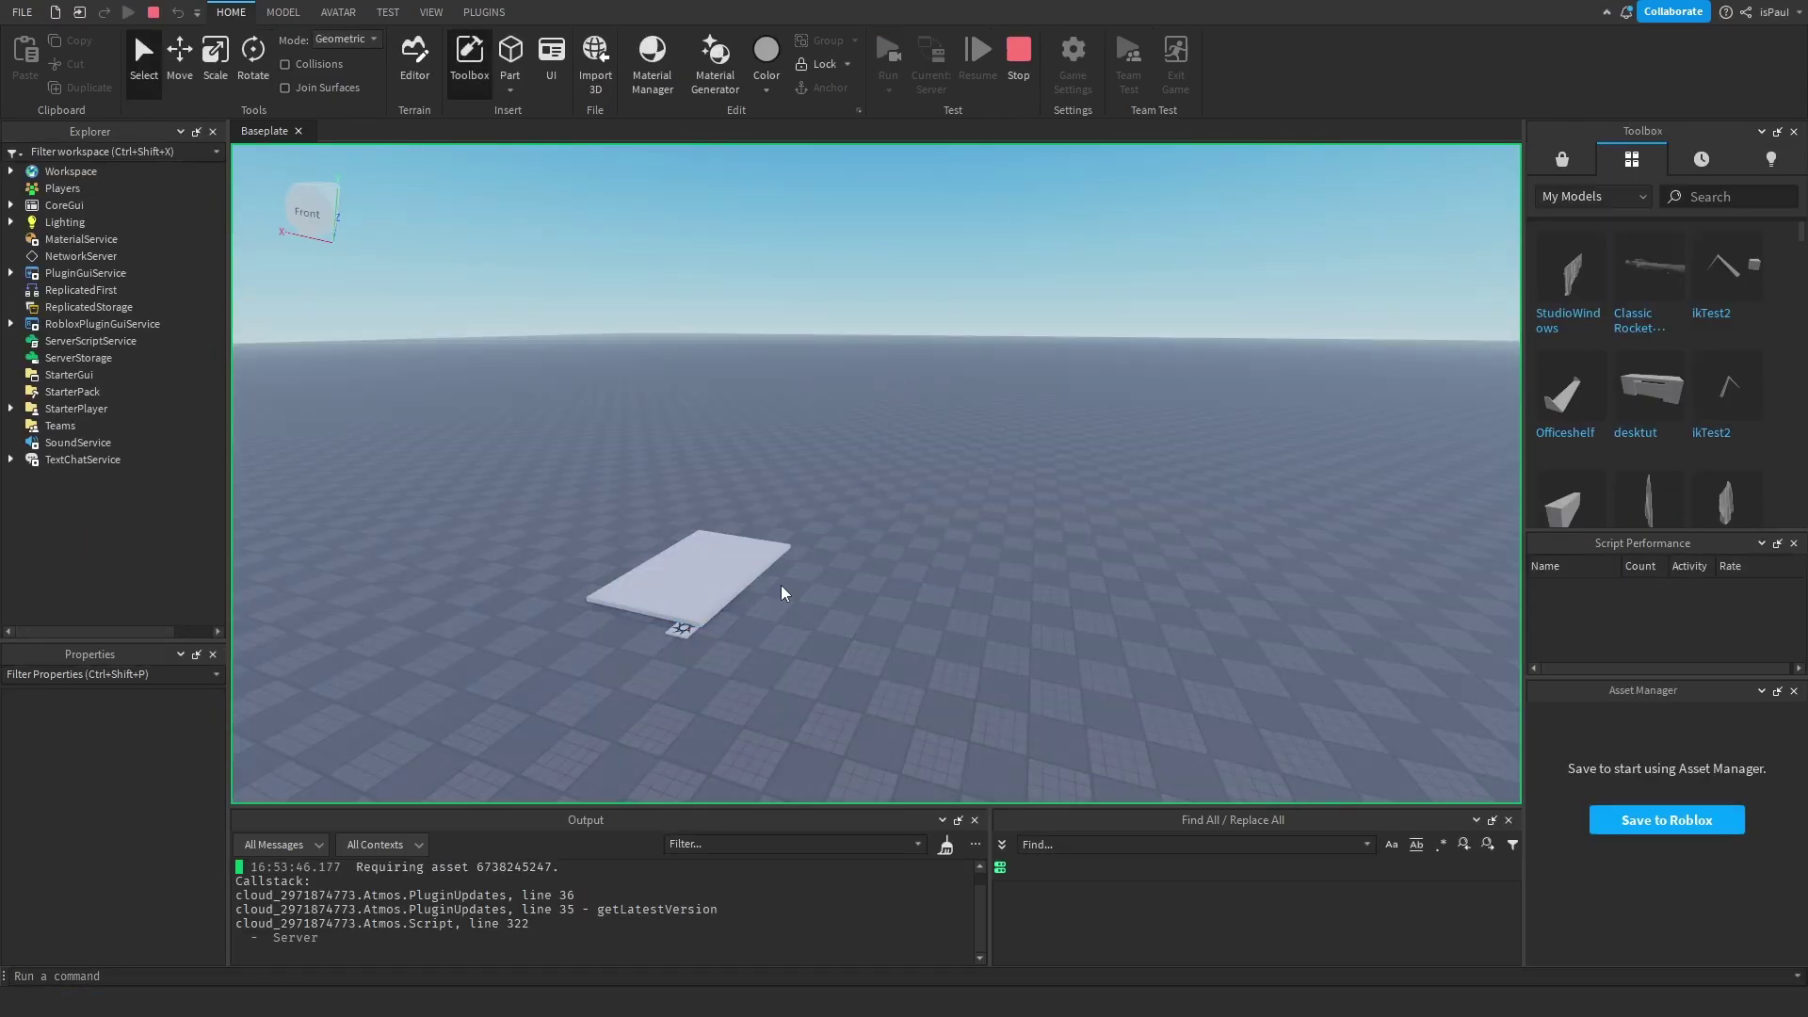
left_click(1015, 84)
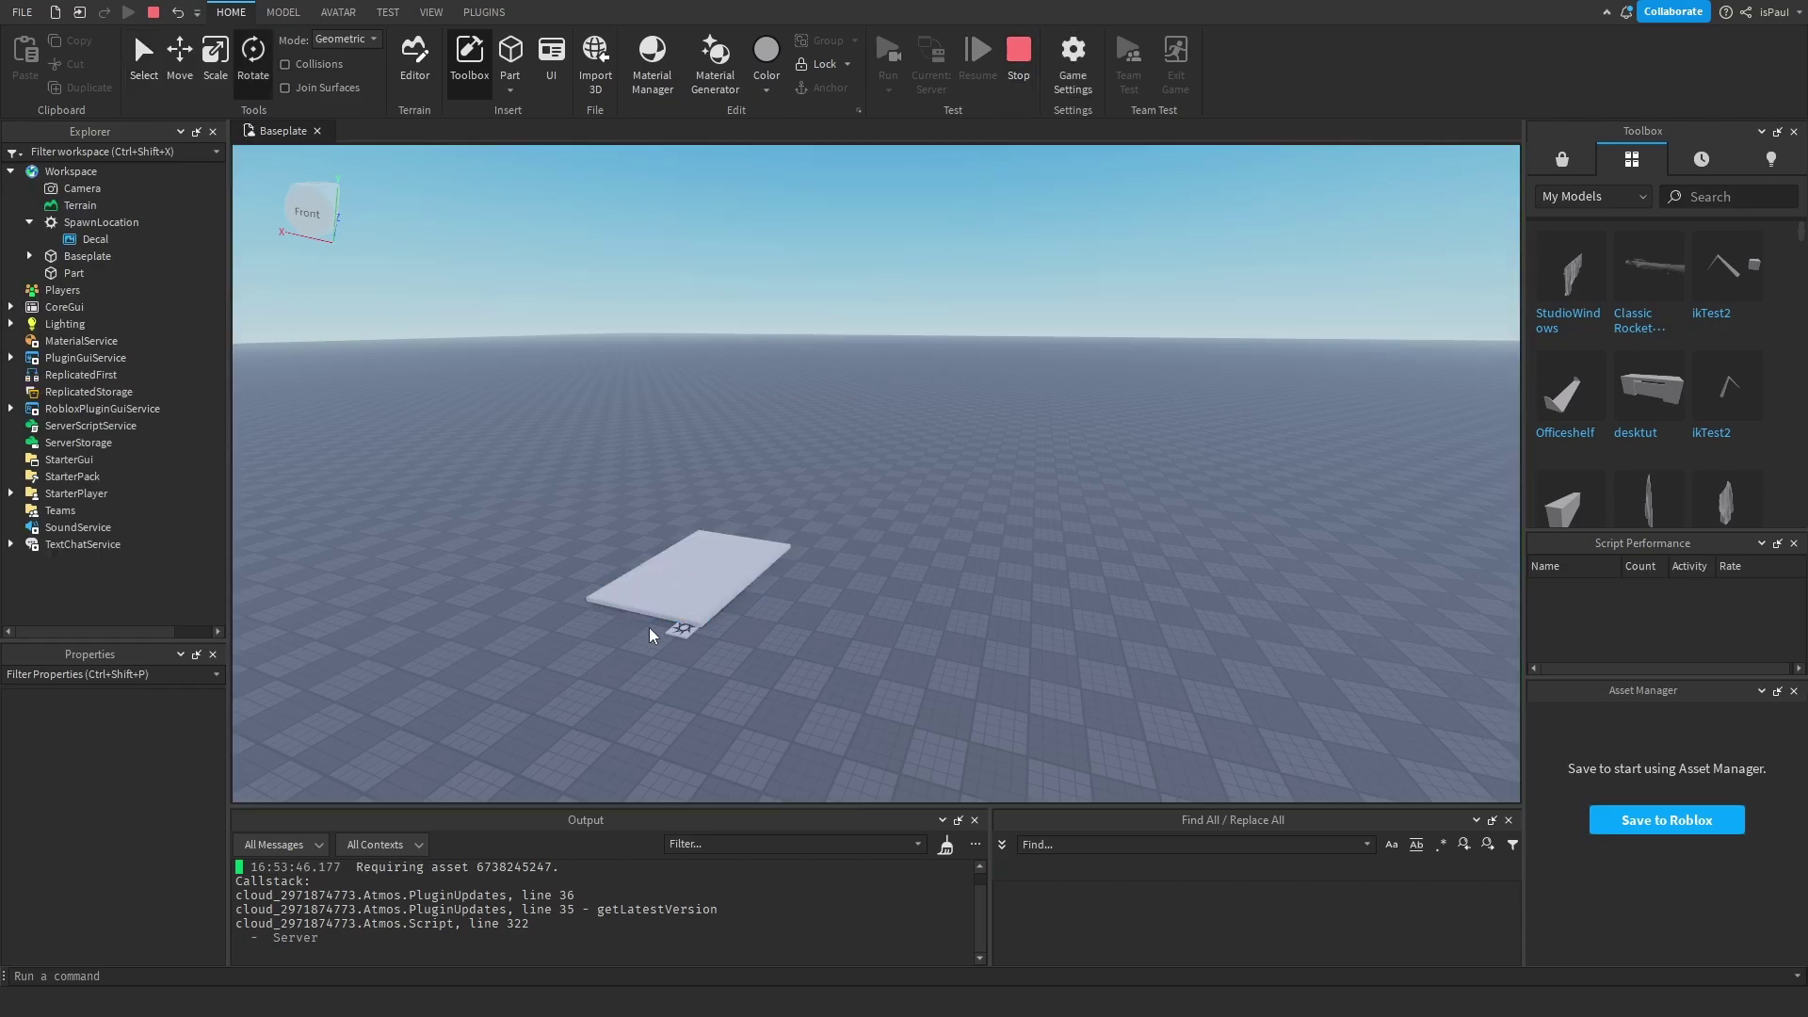
Raise the tilted slab by about 22 studs above the baseplate and run the simulation to test its fall
left_click(828, 450)
key("ctrl+2")
right_click_drag(831, 496, 831, 496)
left_click_drag(817, 504, 812, 440)
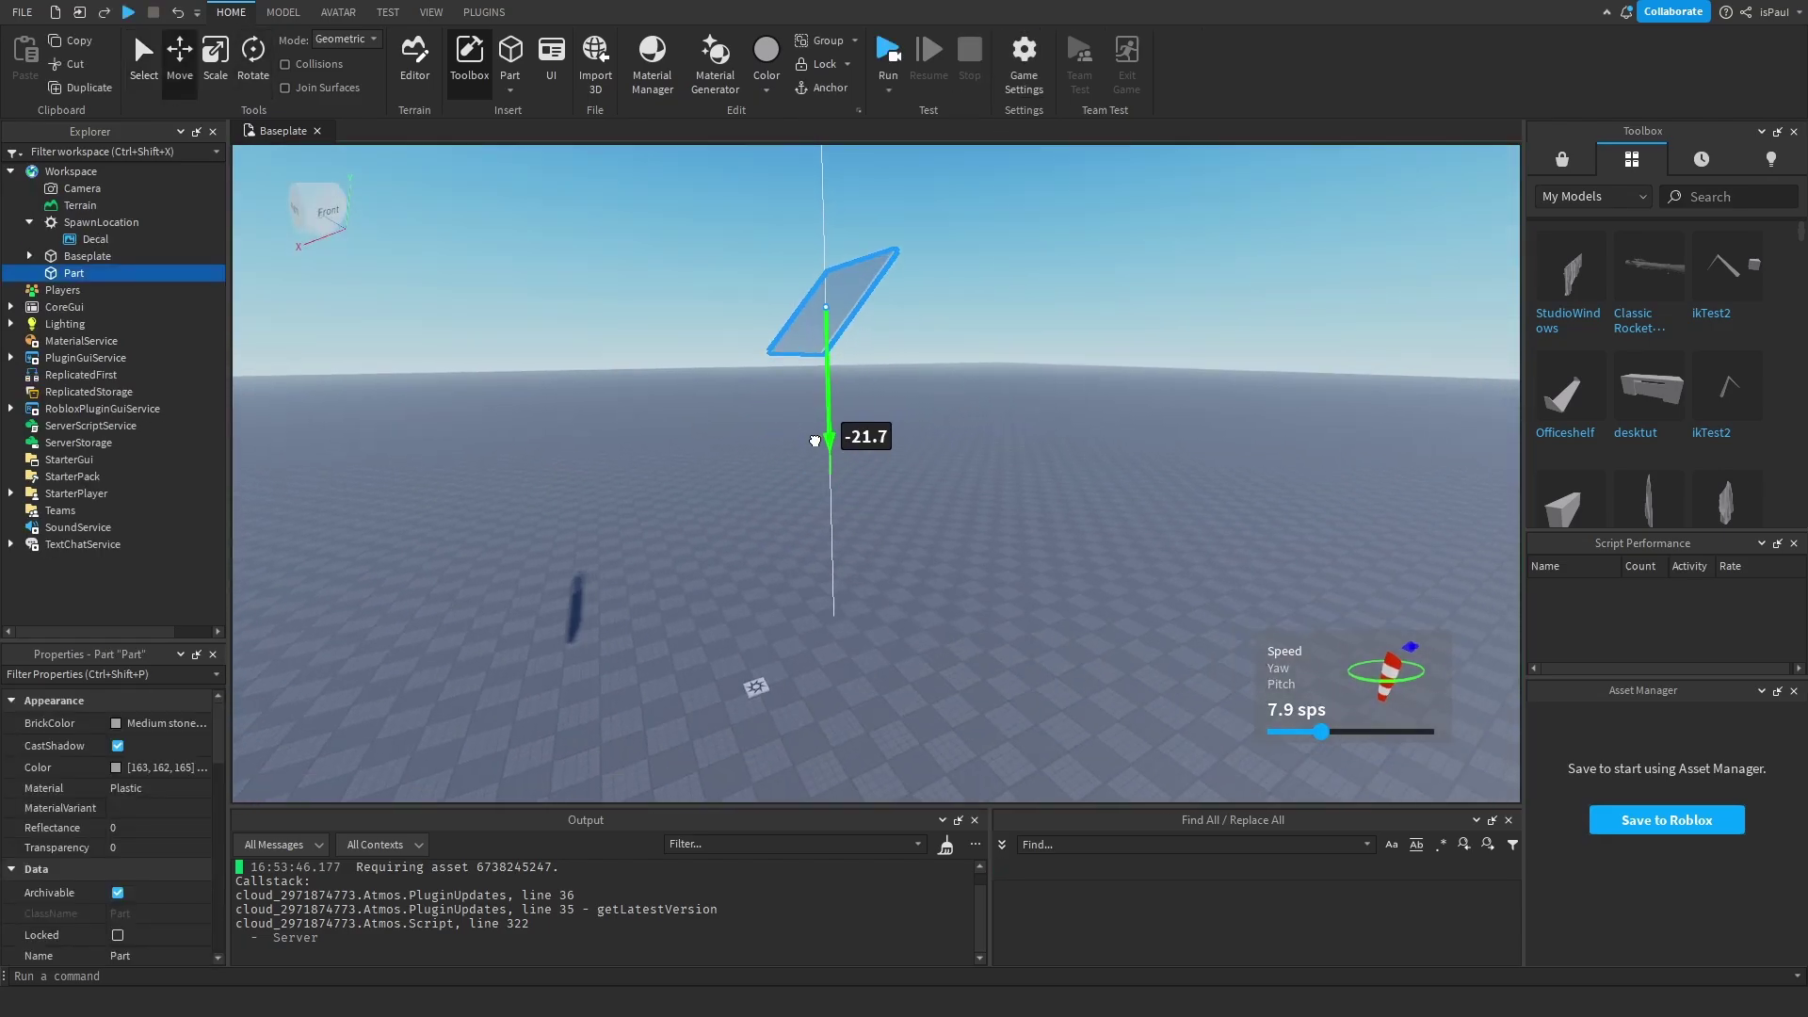
left_click(1004, 569)
right_click_drag(1005, 569, 918, 426)
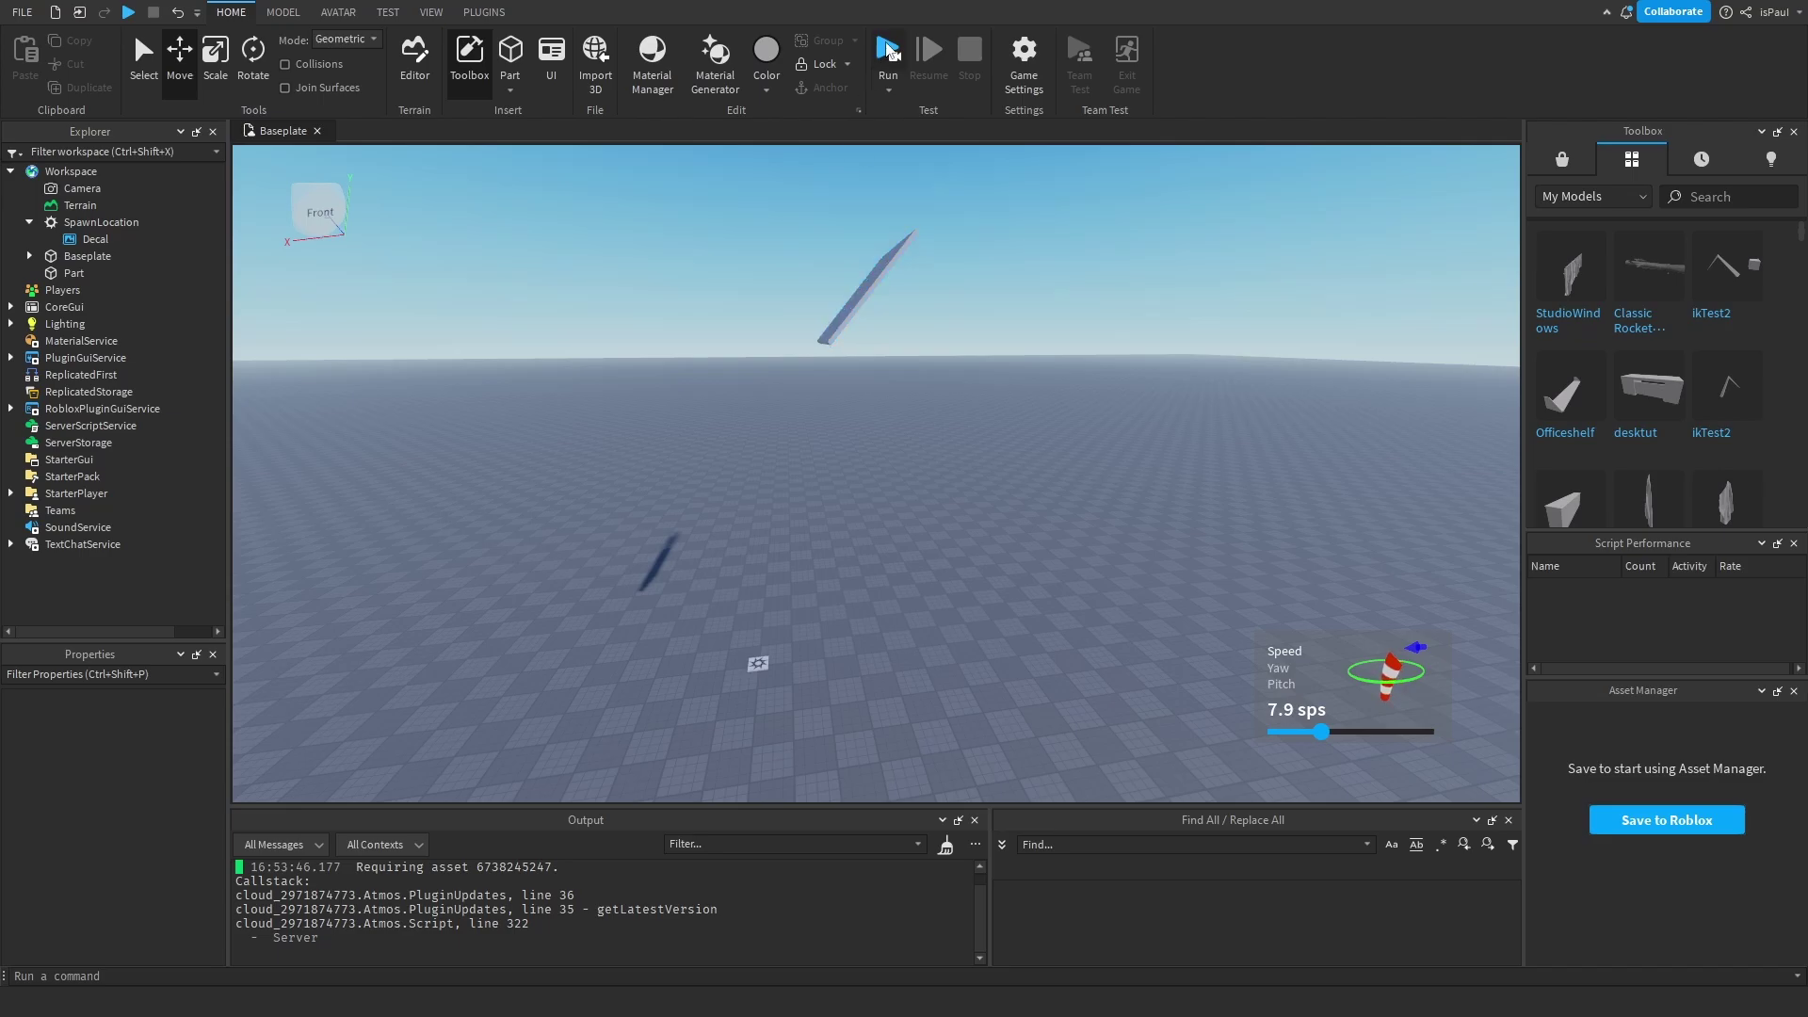
left_click(887, 51)
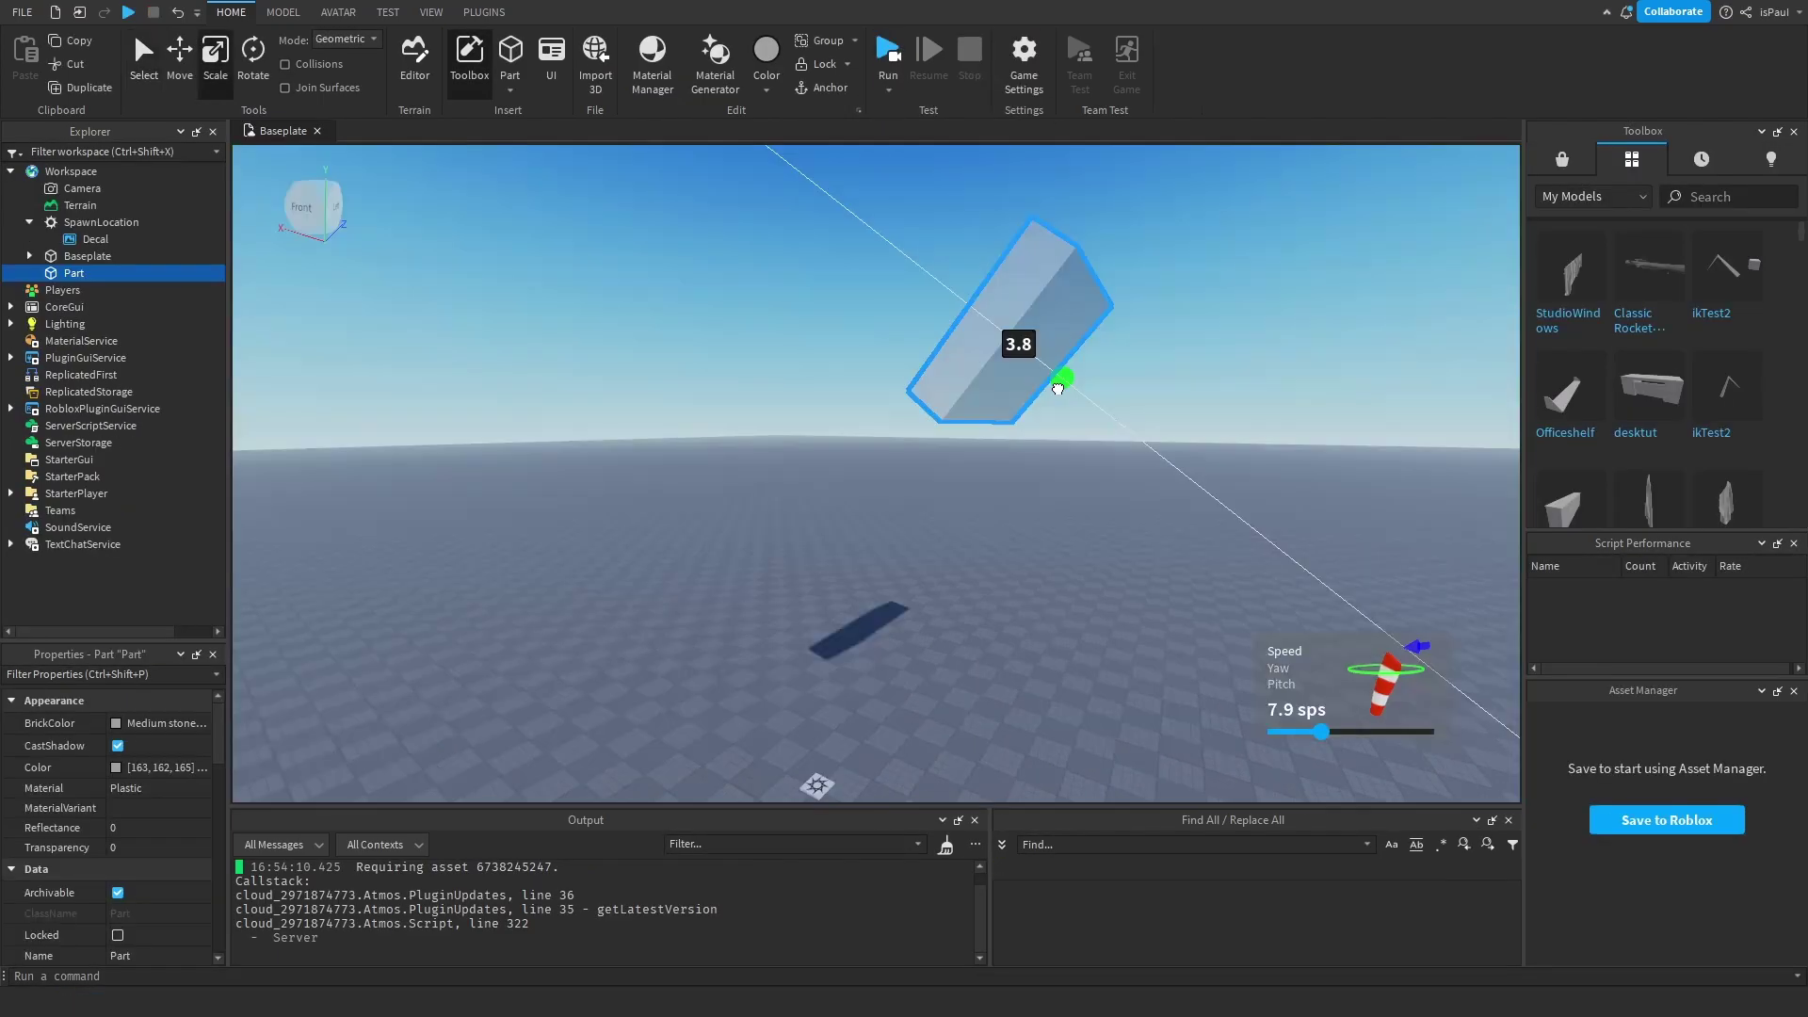
Scale the tilted slab into a thick block, run the simulation to test its fall, and stop the test
left_click_drag(1057, 389, 1122, 471)
left_click(1097, 617)
right_click_drag(1098, 617, 1118, 629)
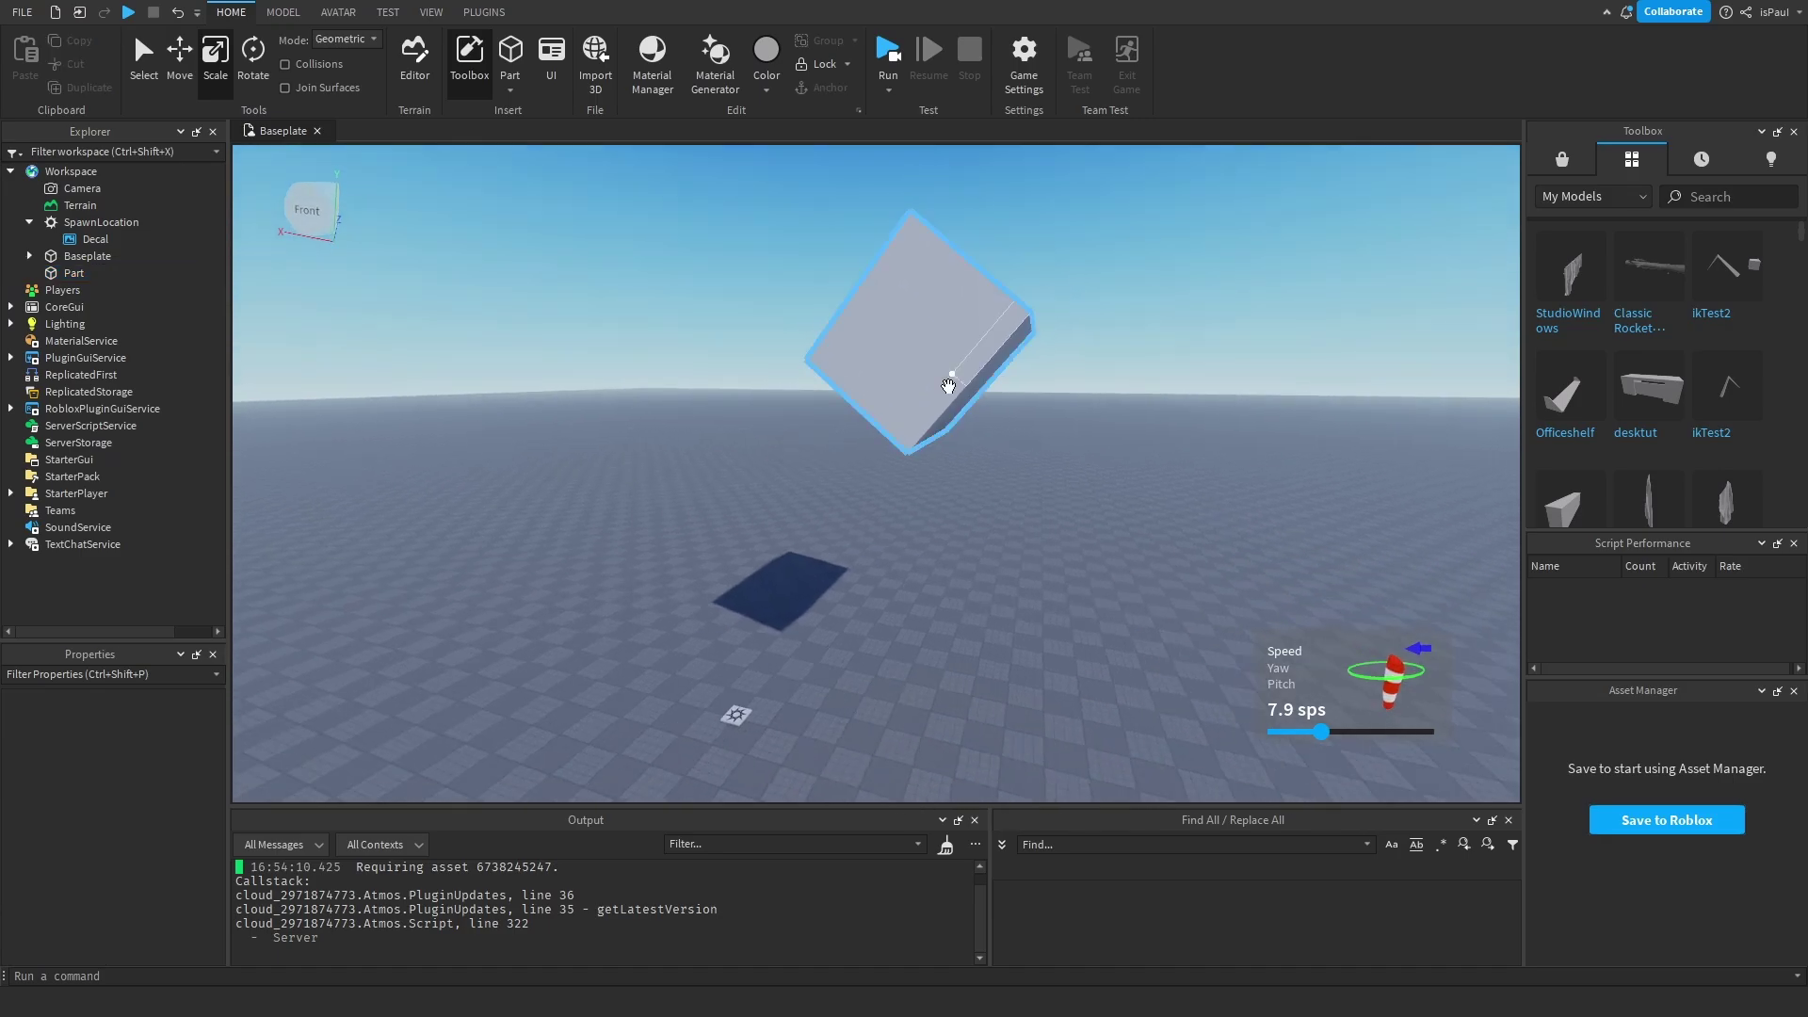
left_click(948, 386)
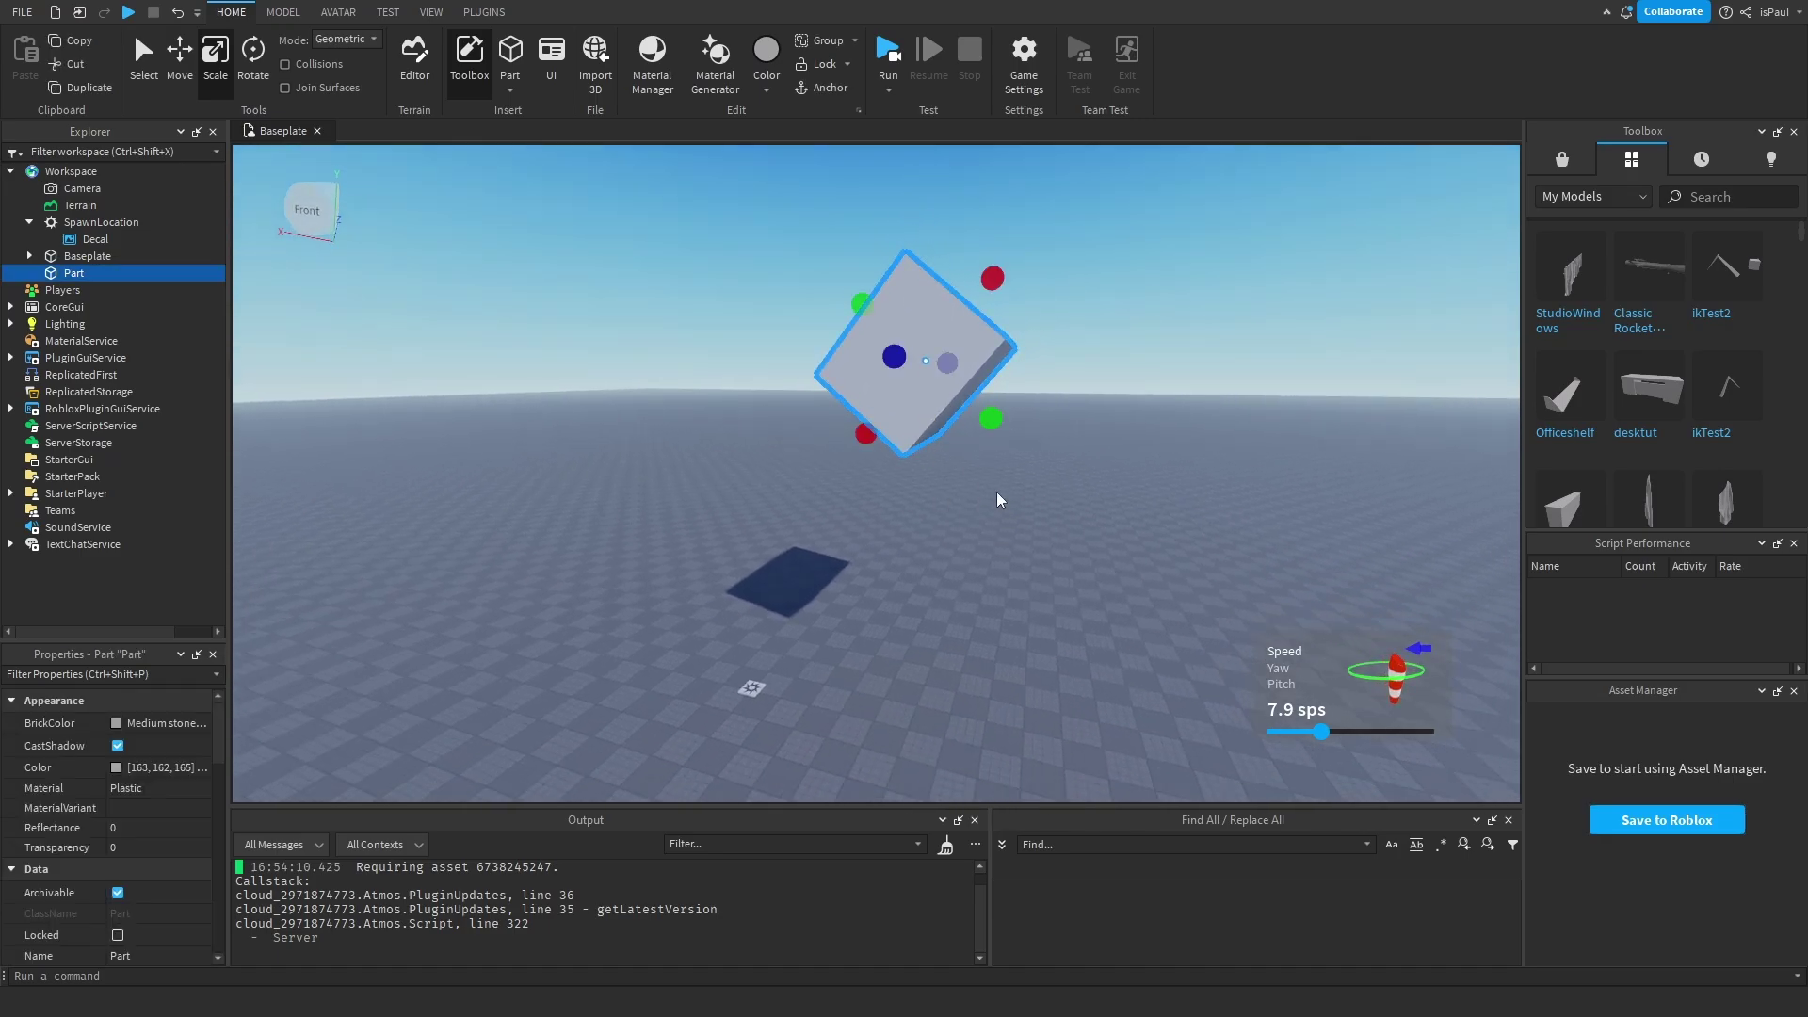
key("F5")
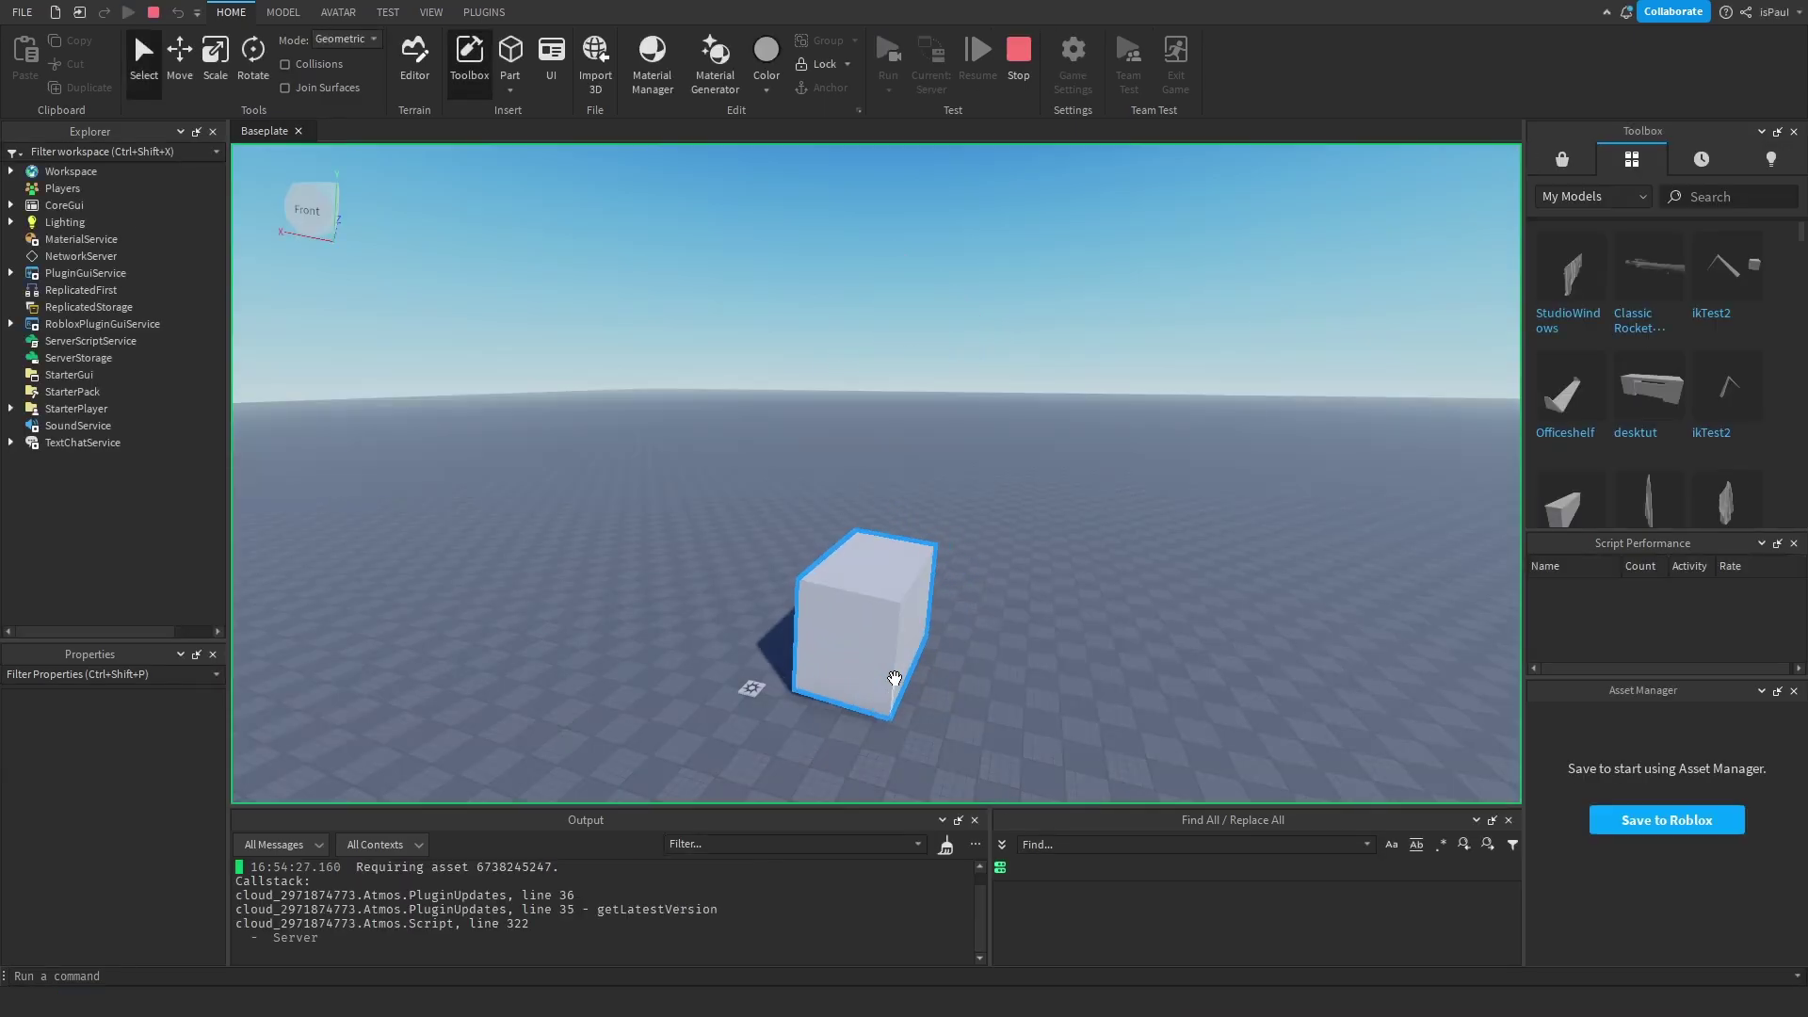
key("shift+F5")
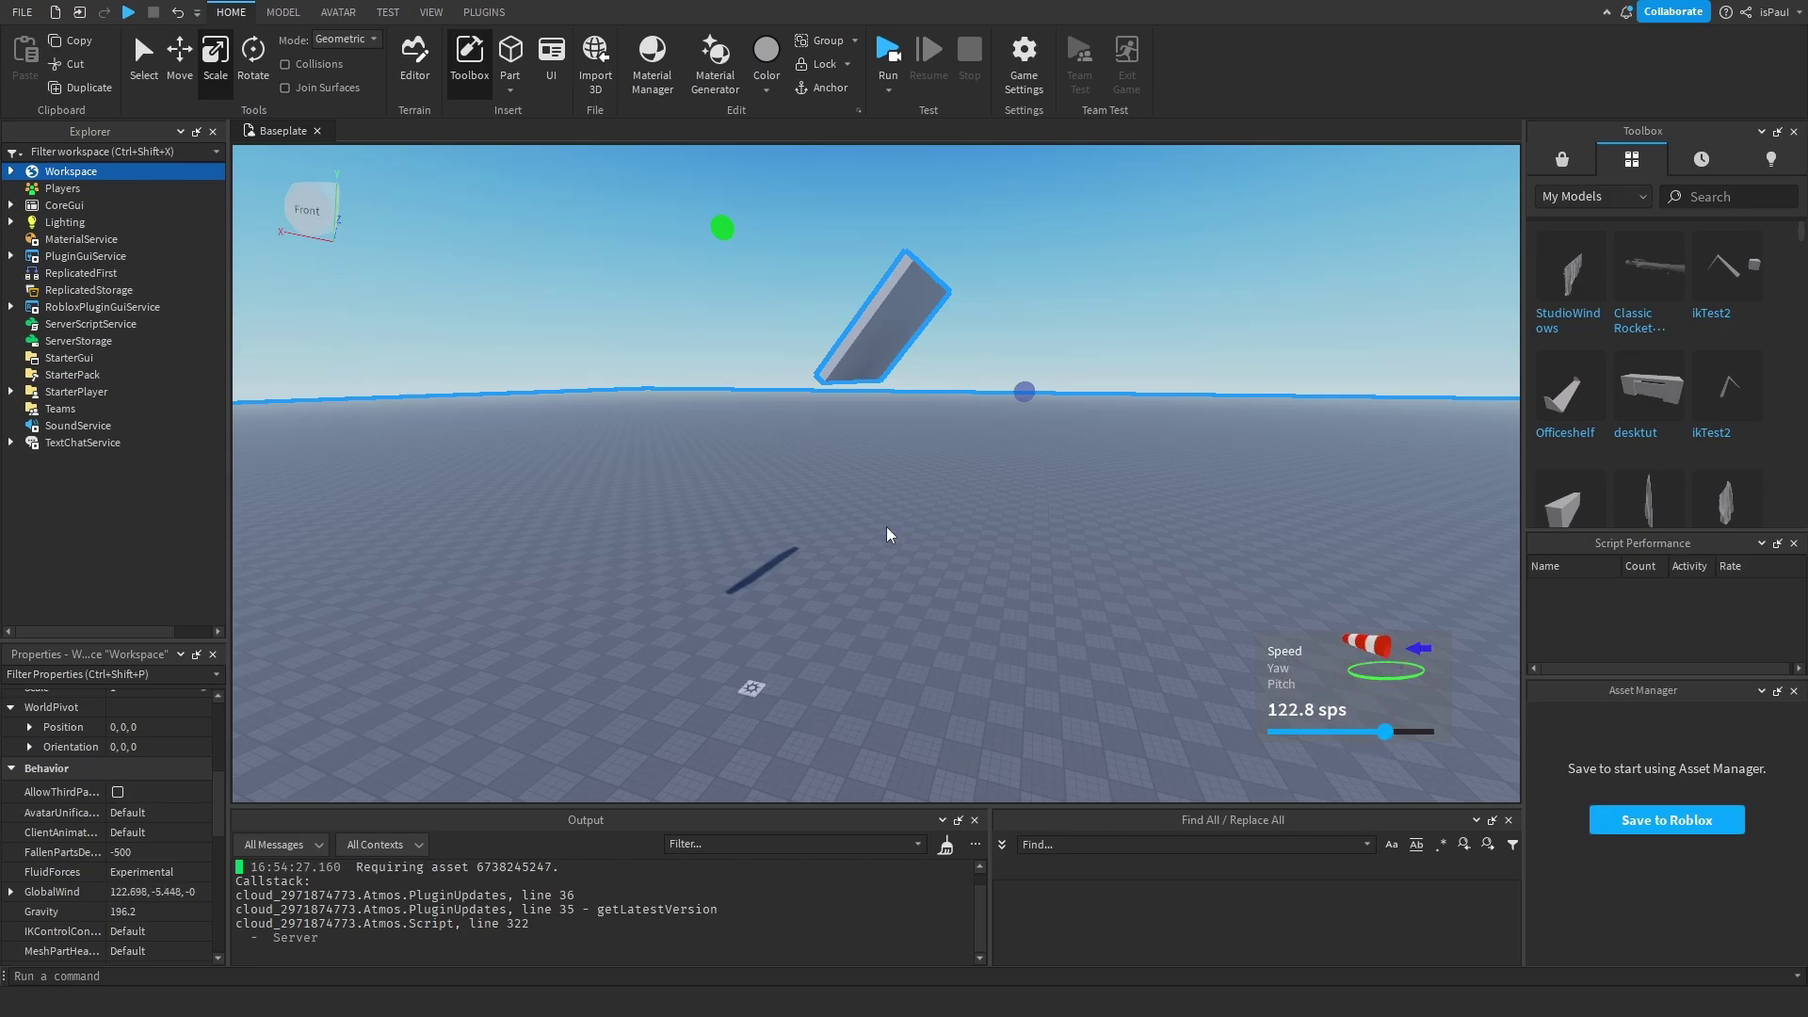
Run the simulation in the stronger wind and lift the slab above the baseplate to test how the wind moves it
key("F8")
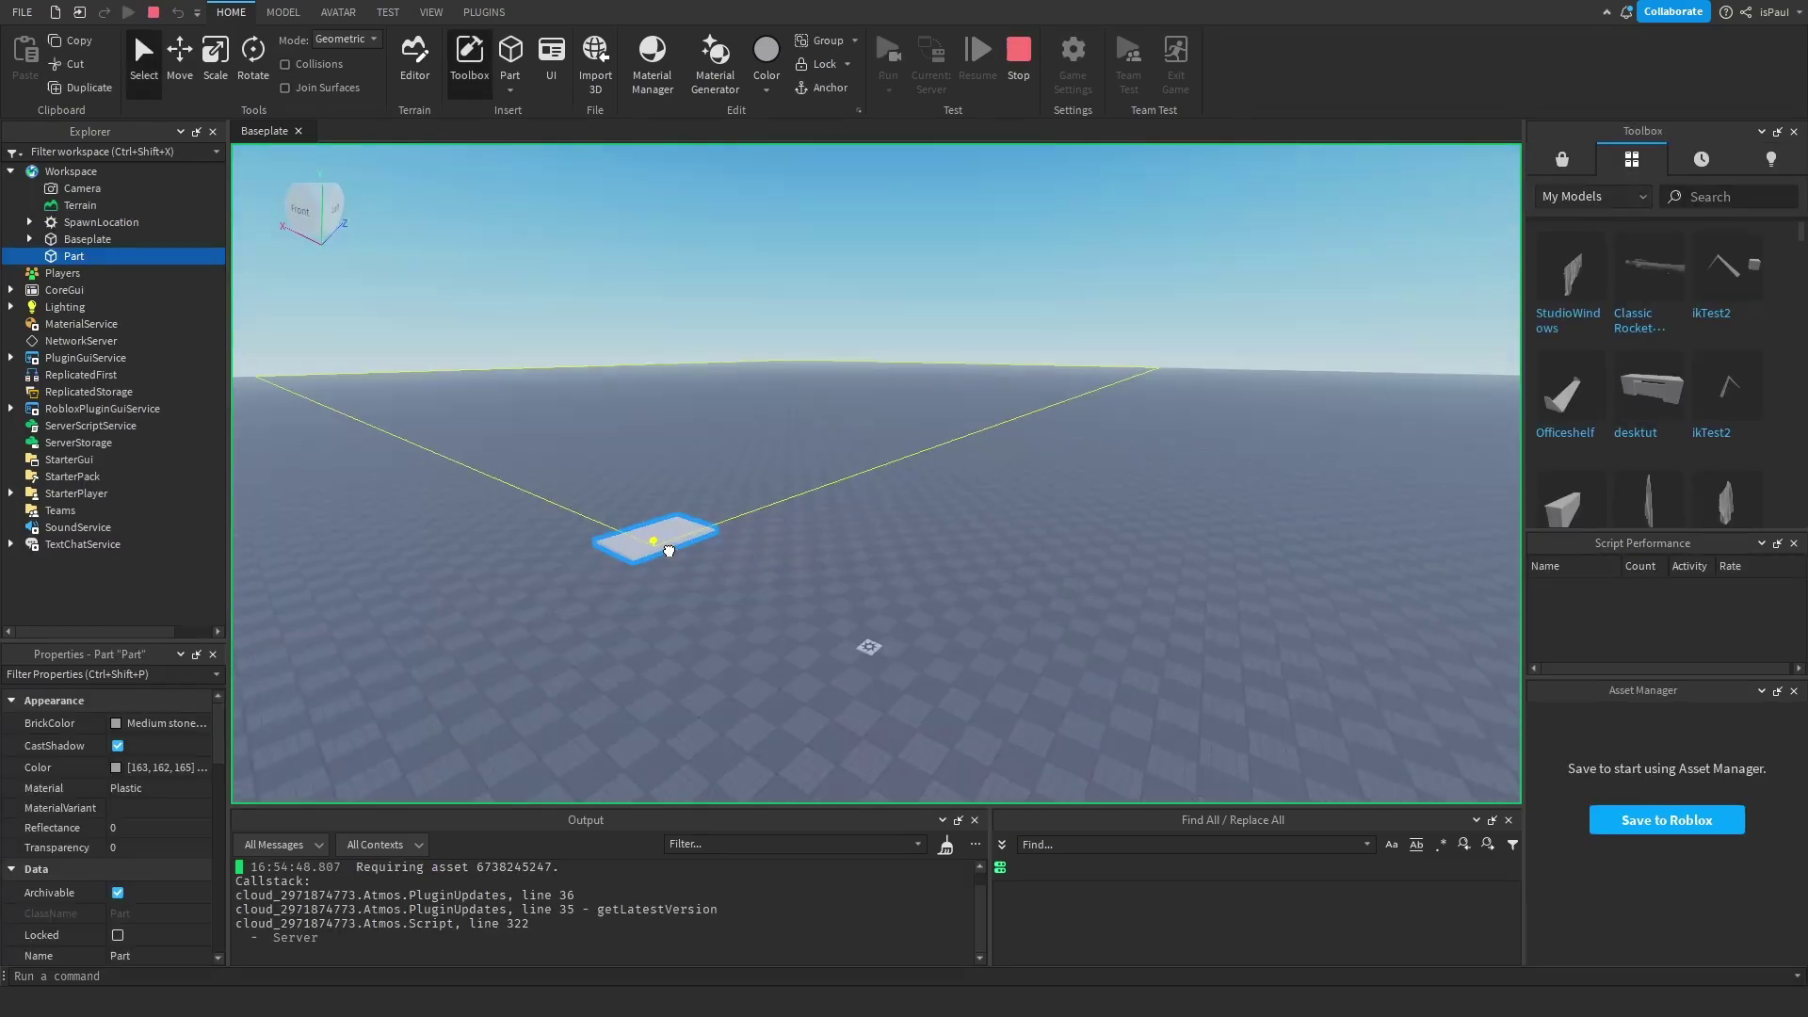
left_click_drag(666, 549, 1001, 690)
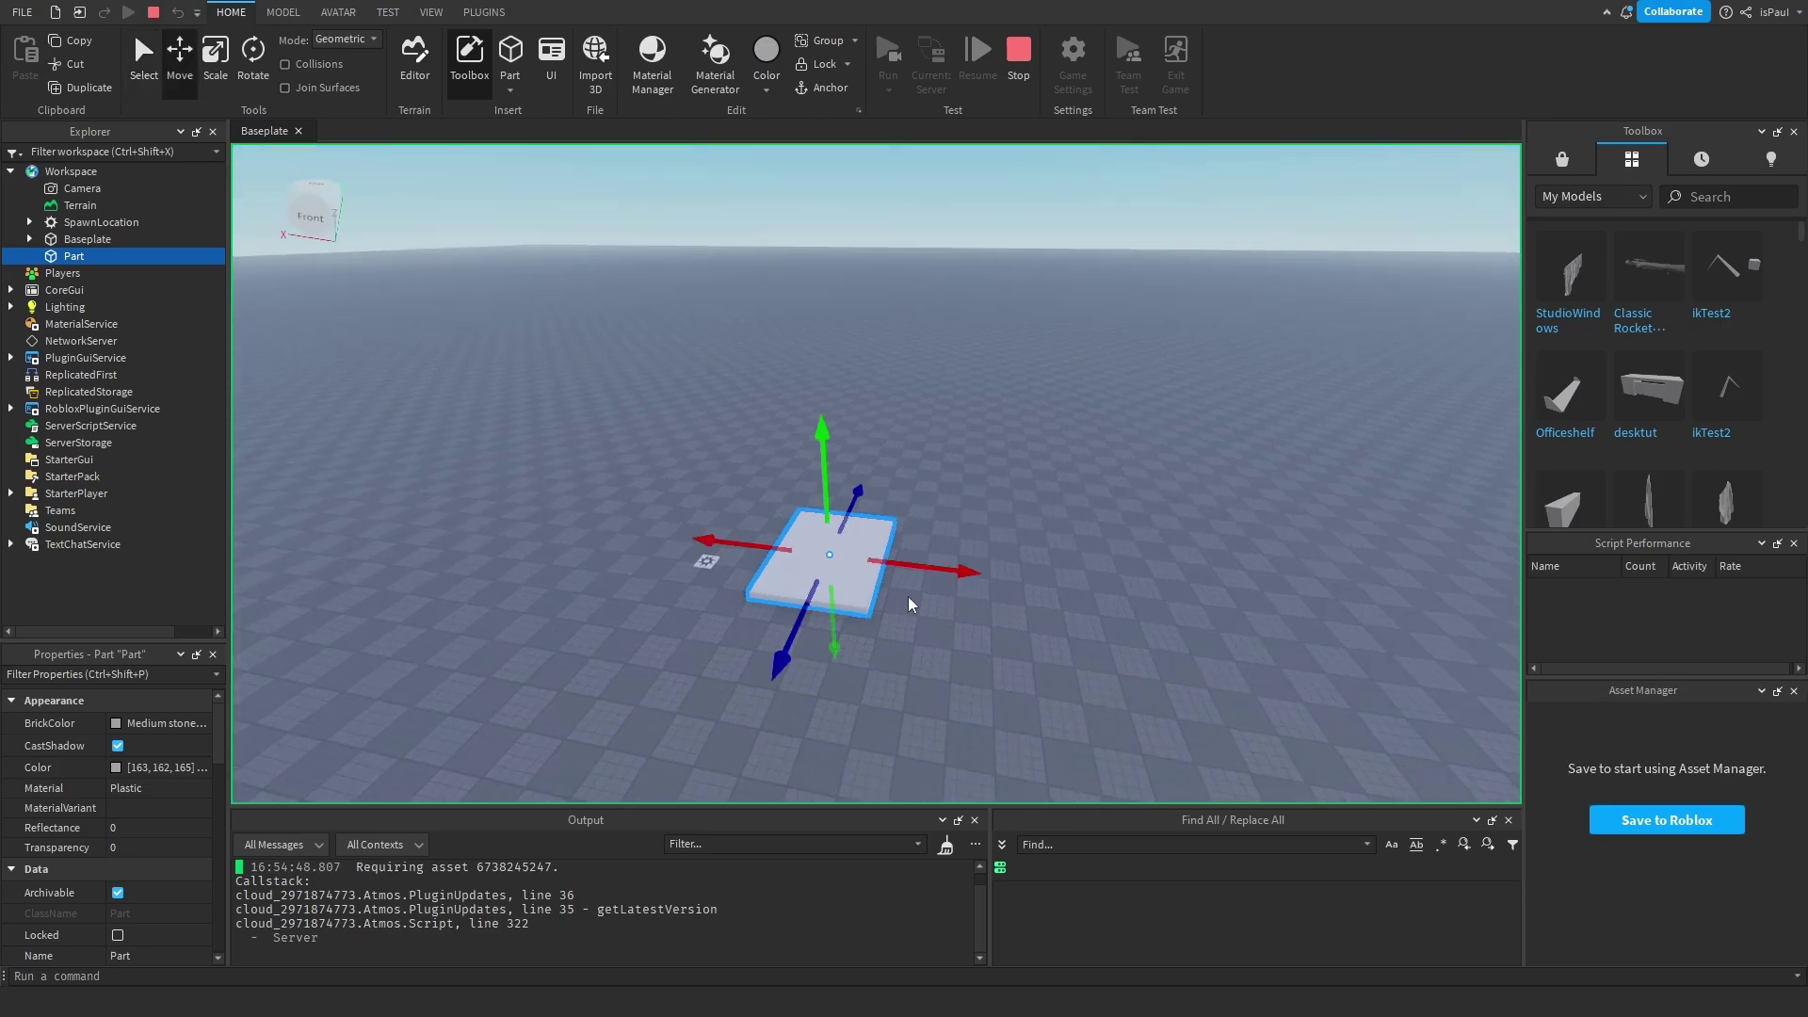
left_click_drag(834, 649, 808, 346)
right_click_drag(1017, 511, 1017, 512)
left_click(1017, 512)
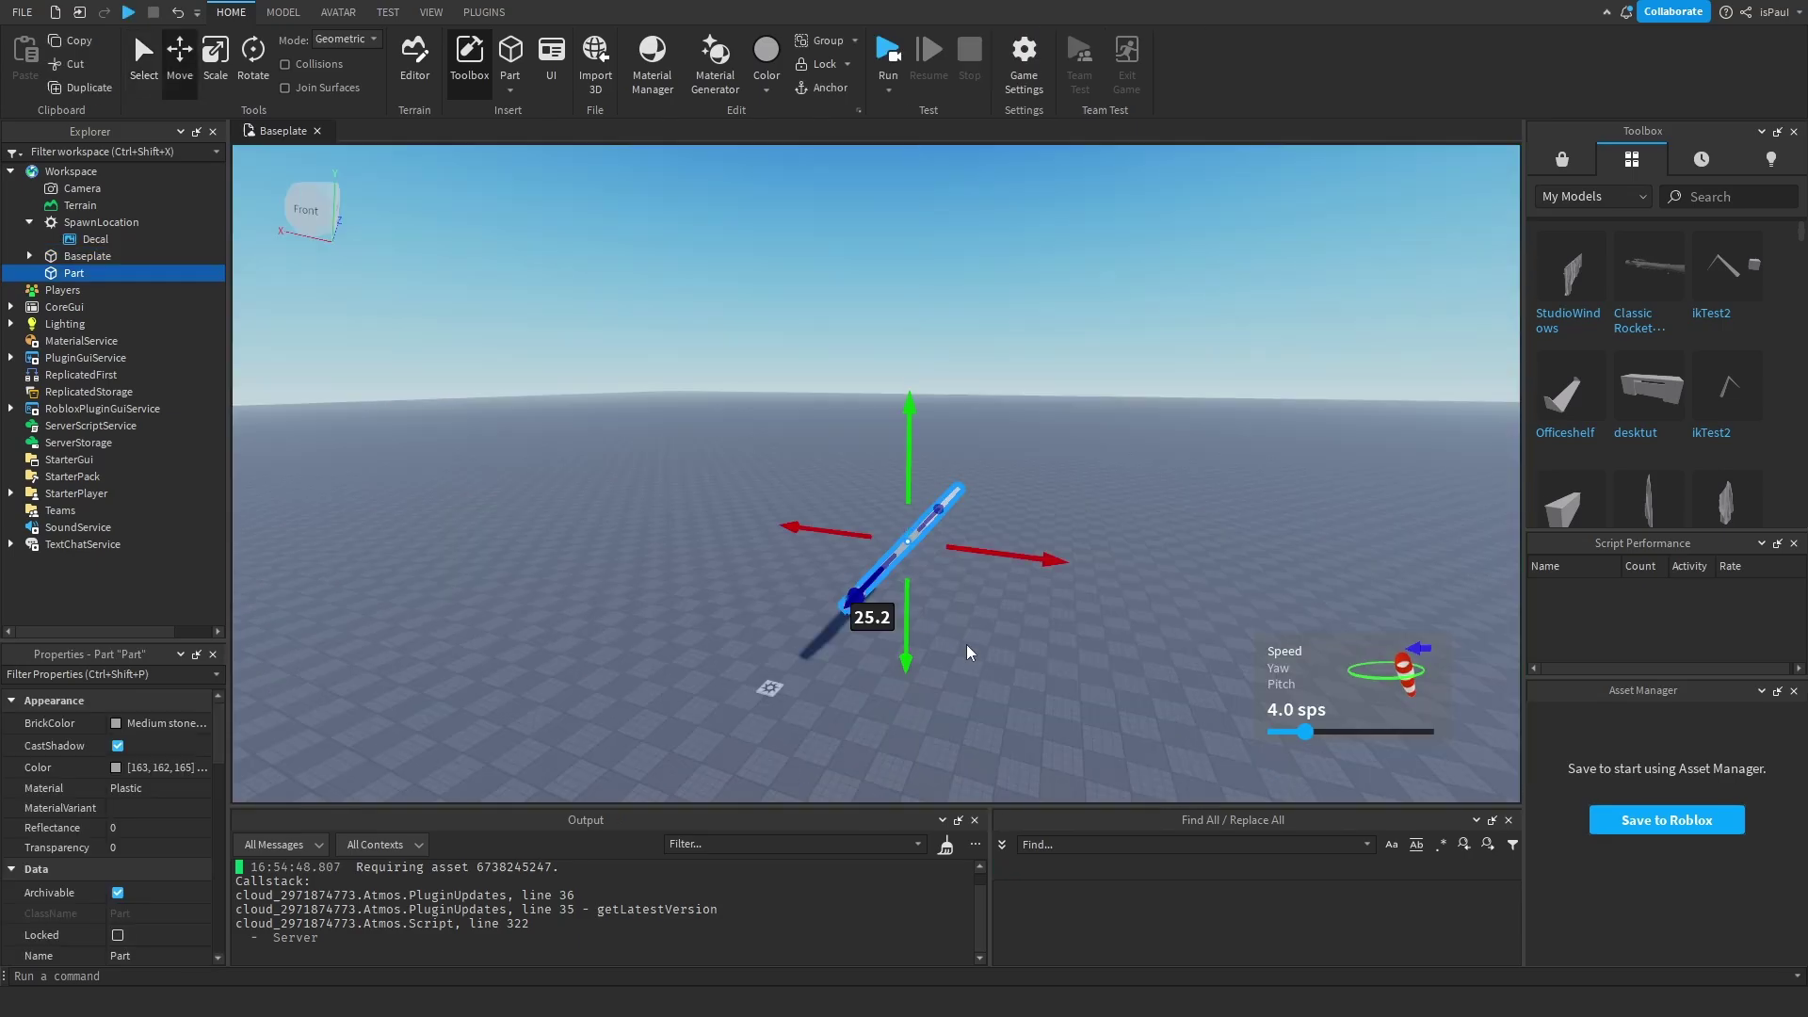
Set the global wind speed to 104.5 sps and start a play test with the character
left_click(969, 648)
right_click_drag(979, 590, 979, 593)
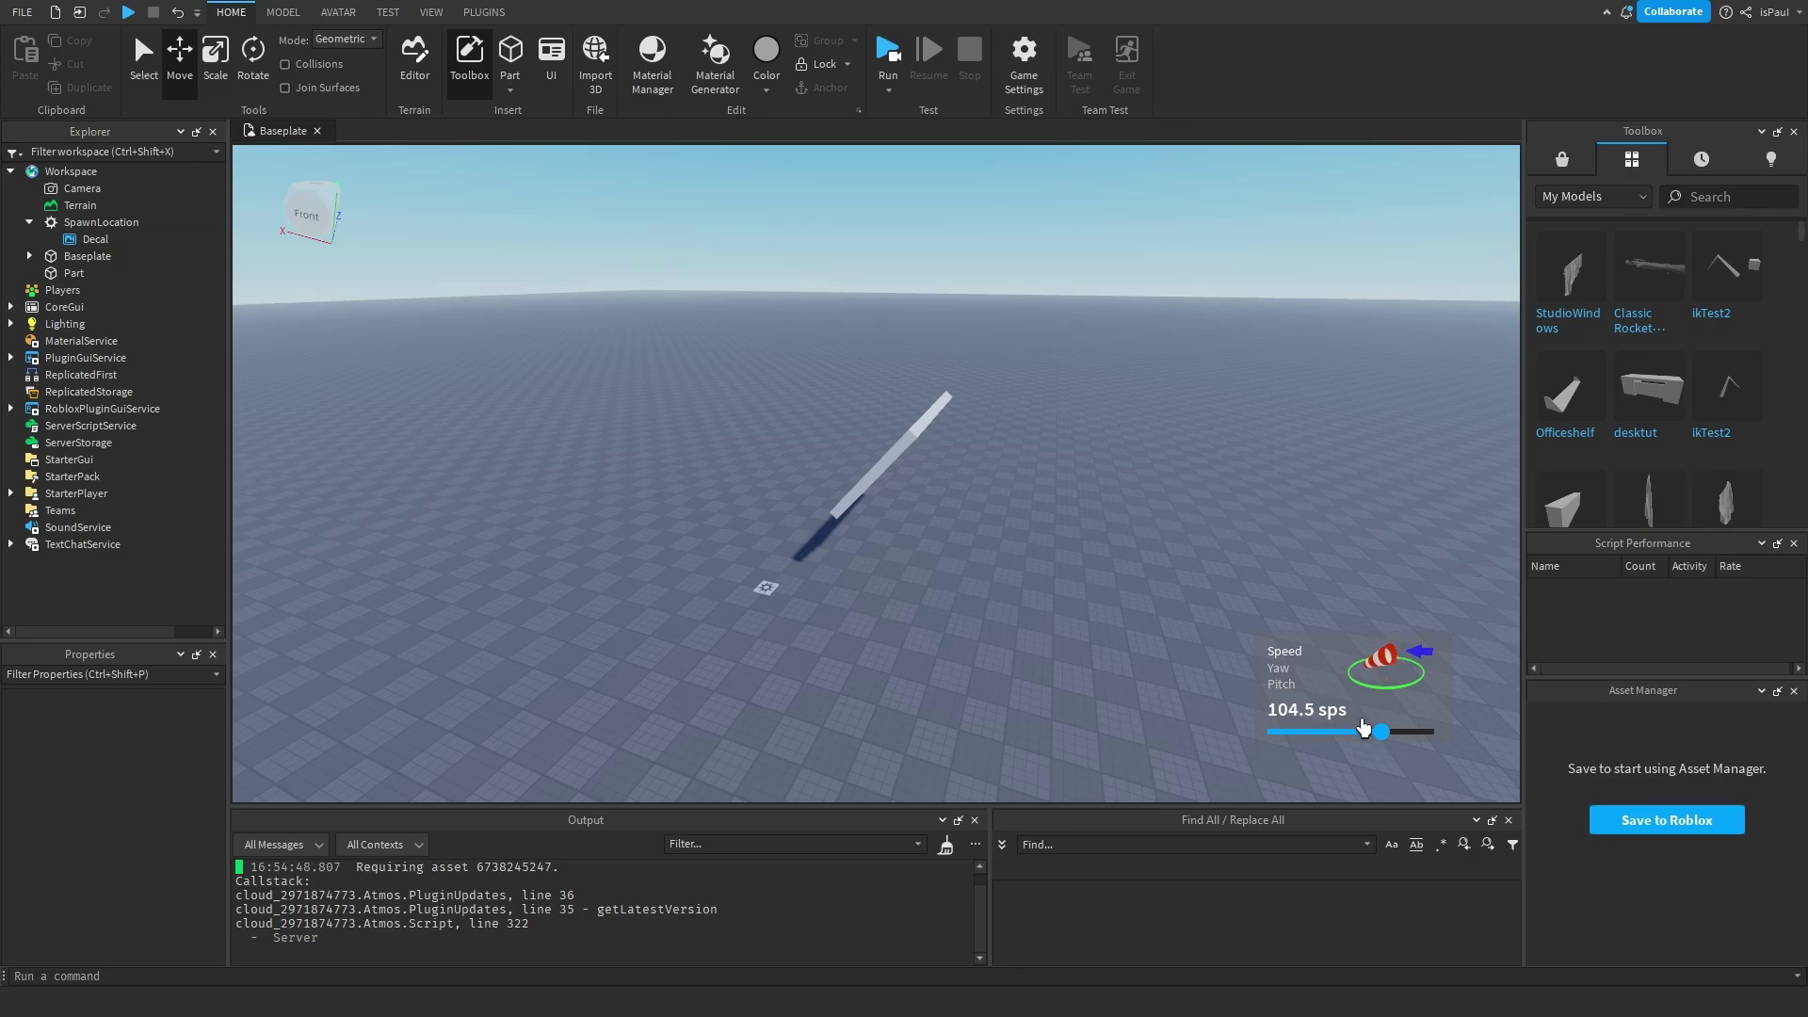
left_click(888, 89)
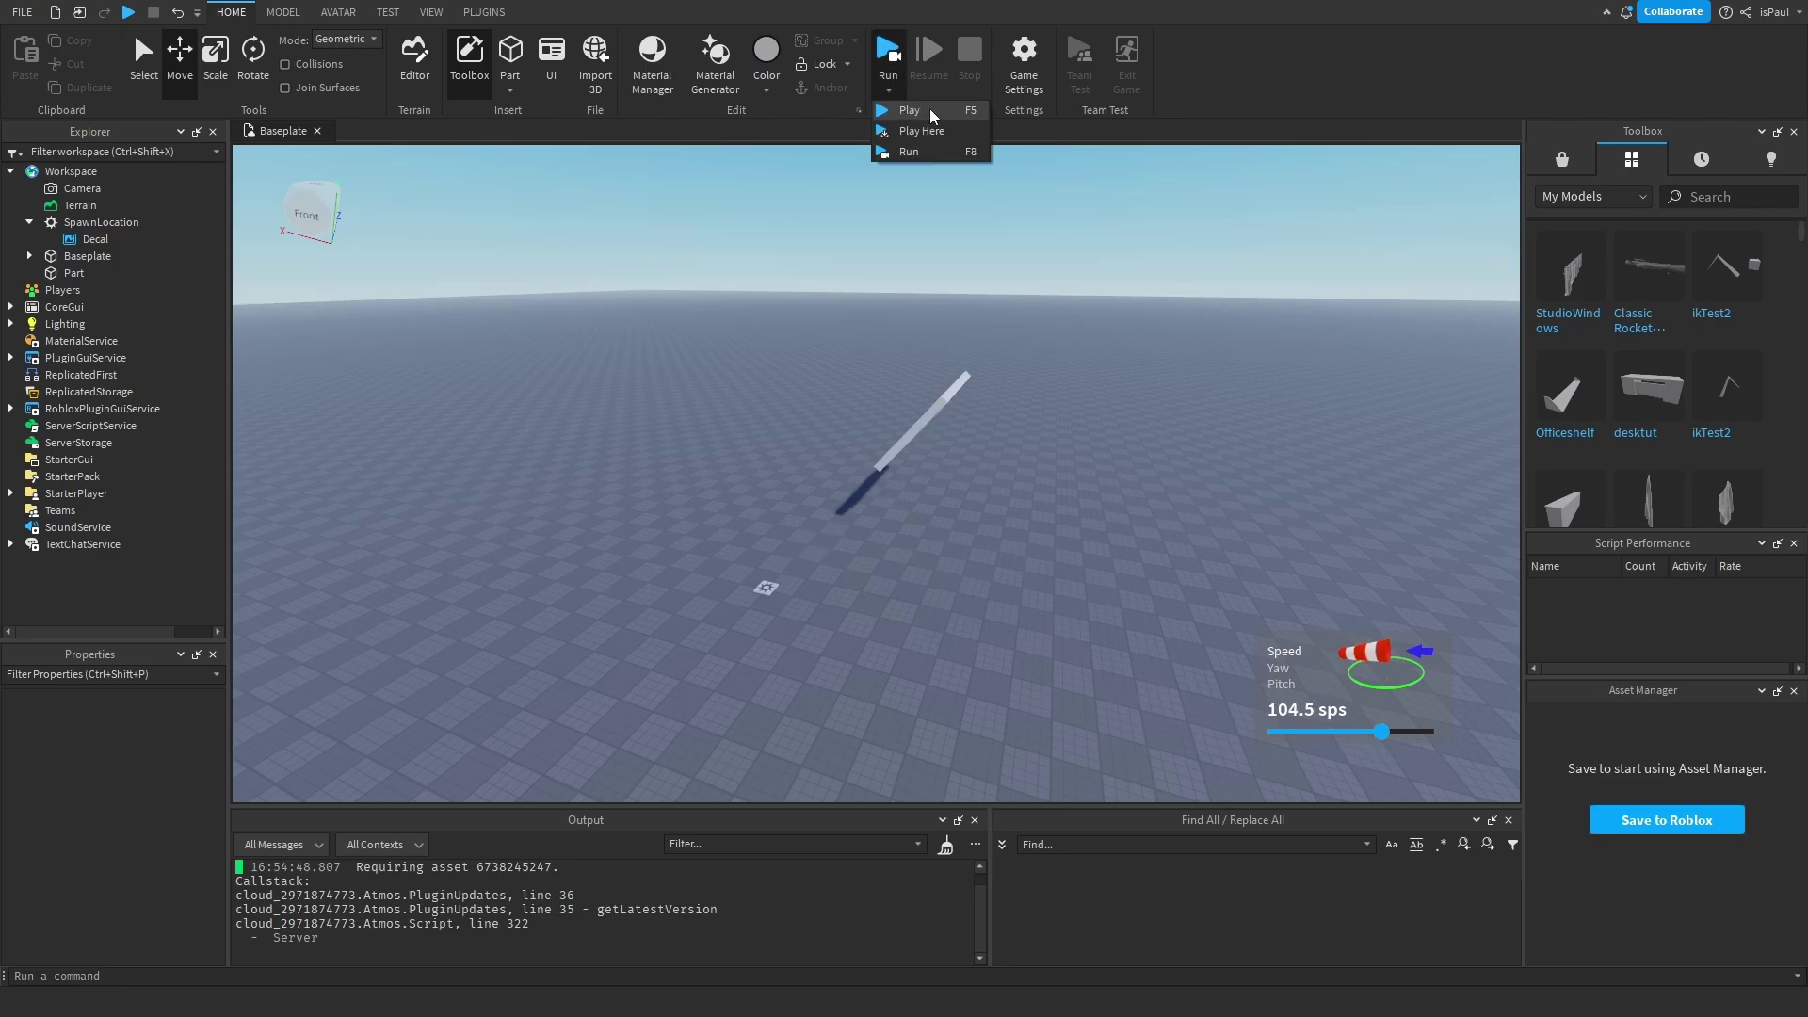
left_click(910, 111)
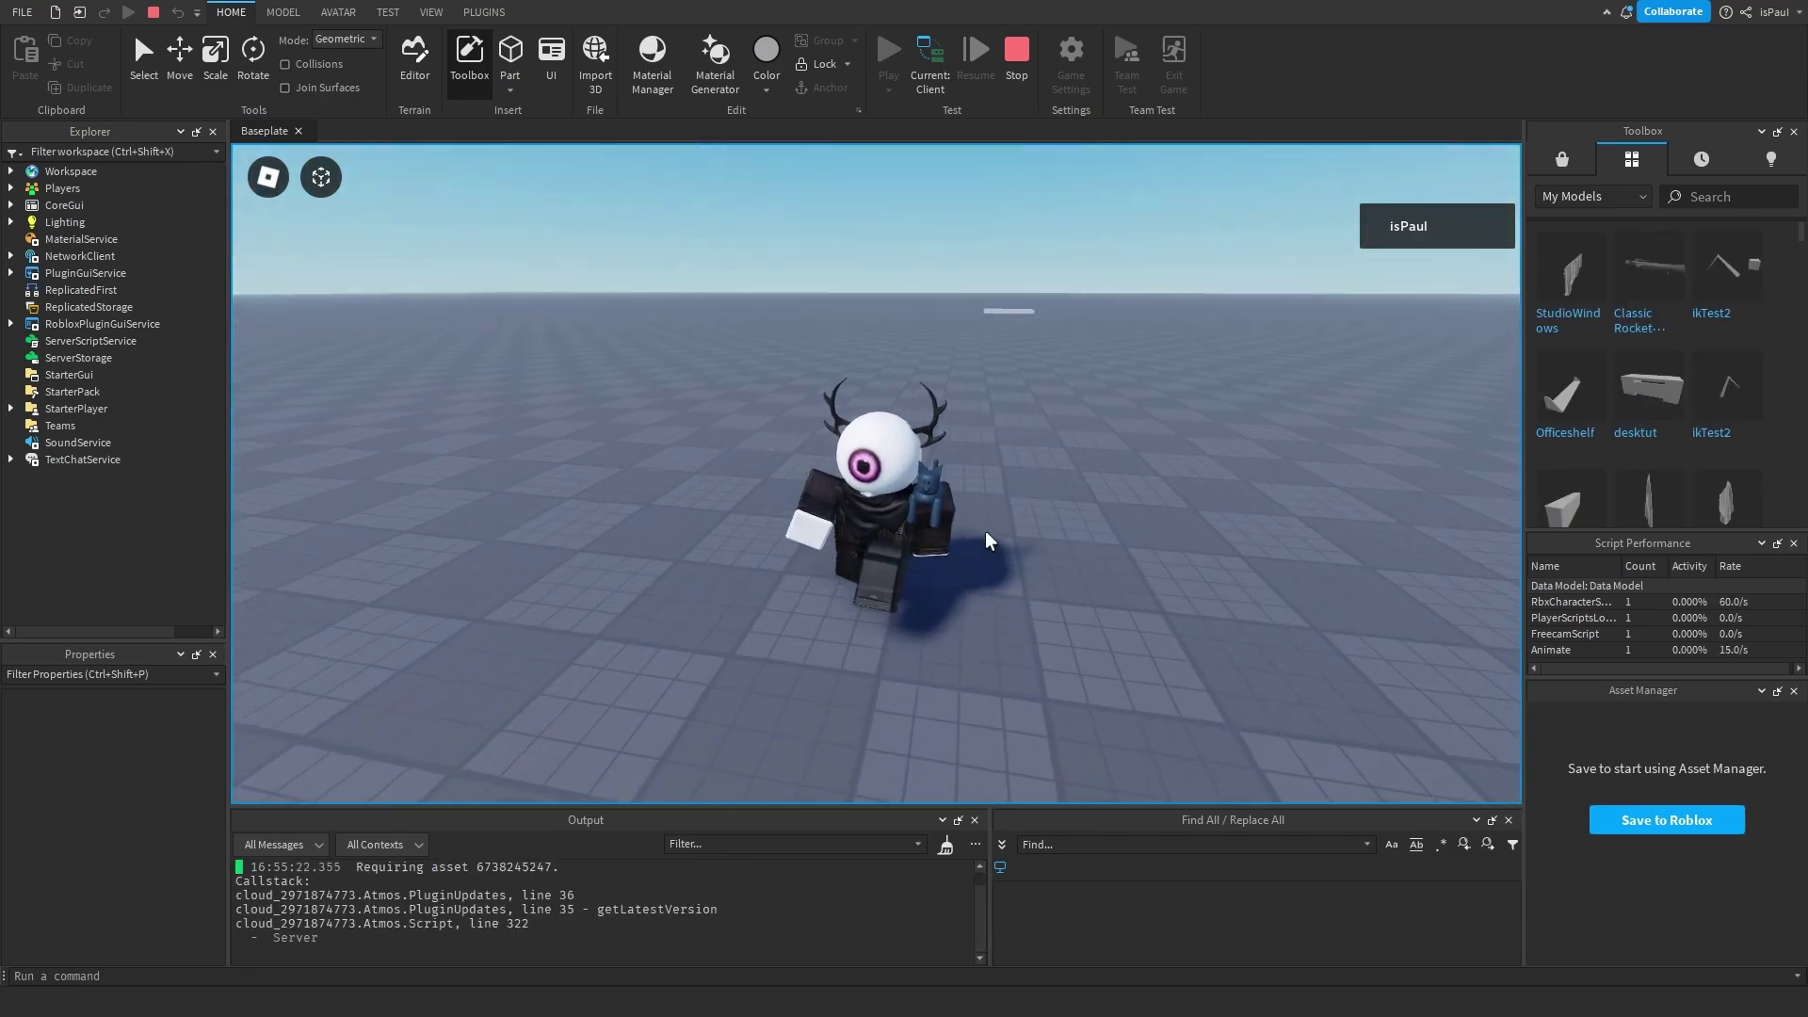
During the play test, set the X component of the Workspace's GlobalWind to 20
right_click_drag(987, 537, 973, 580)
left_click(71, 172)
scroll(147, 787, "down", 5)
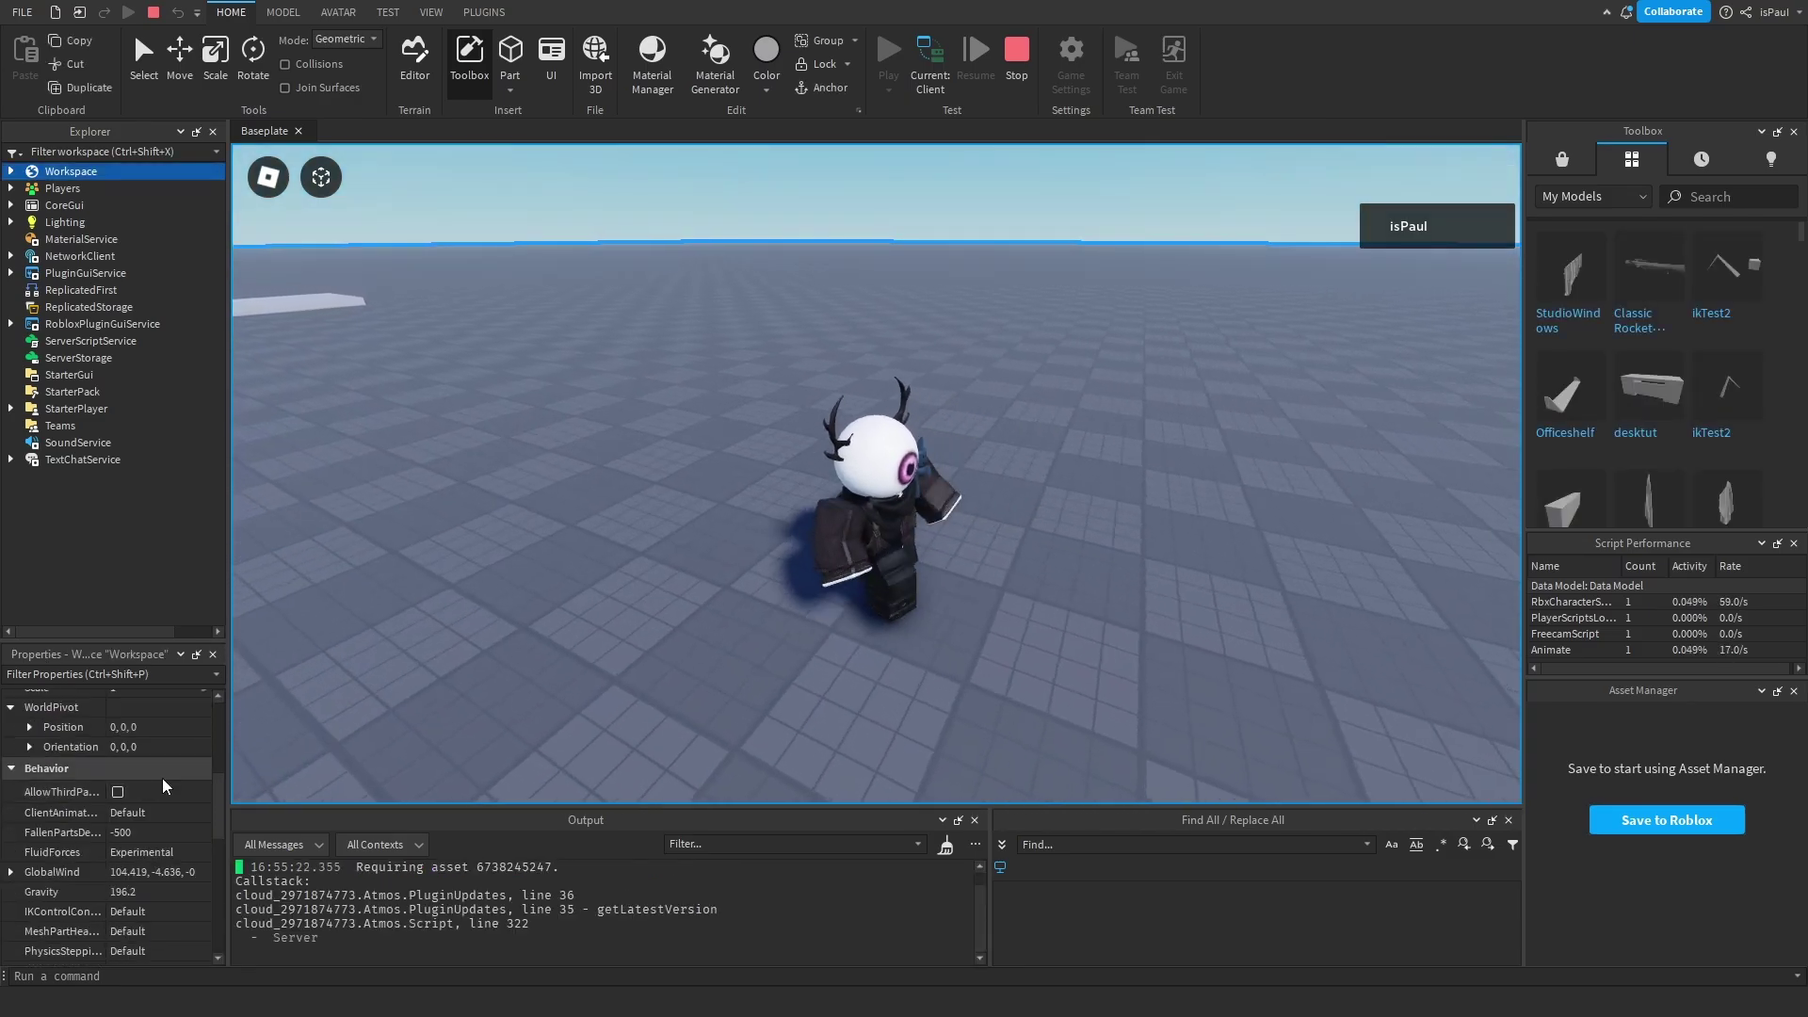
scroll(164, 785, "down", 5)
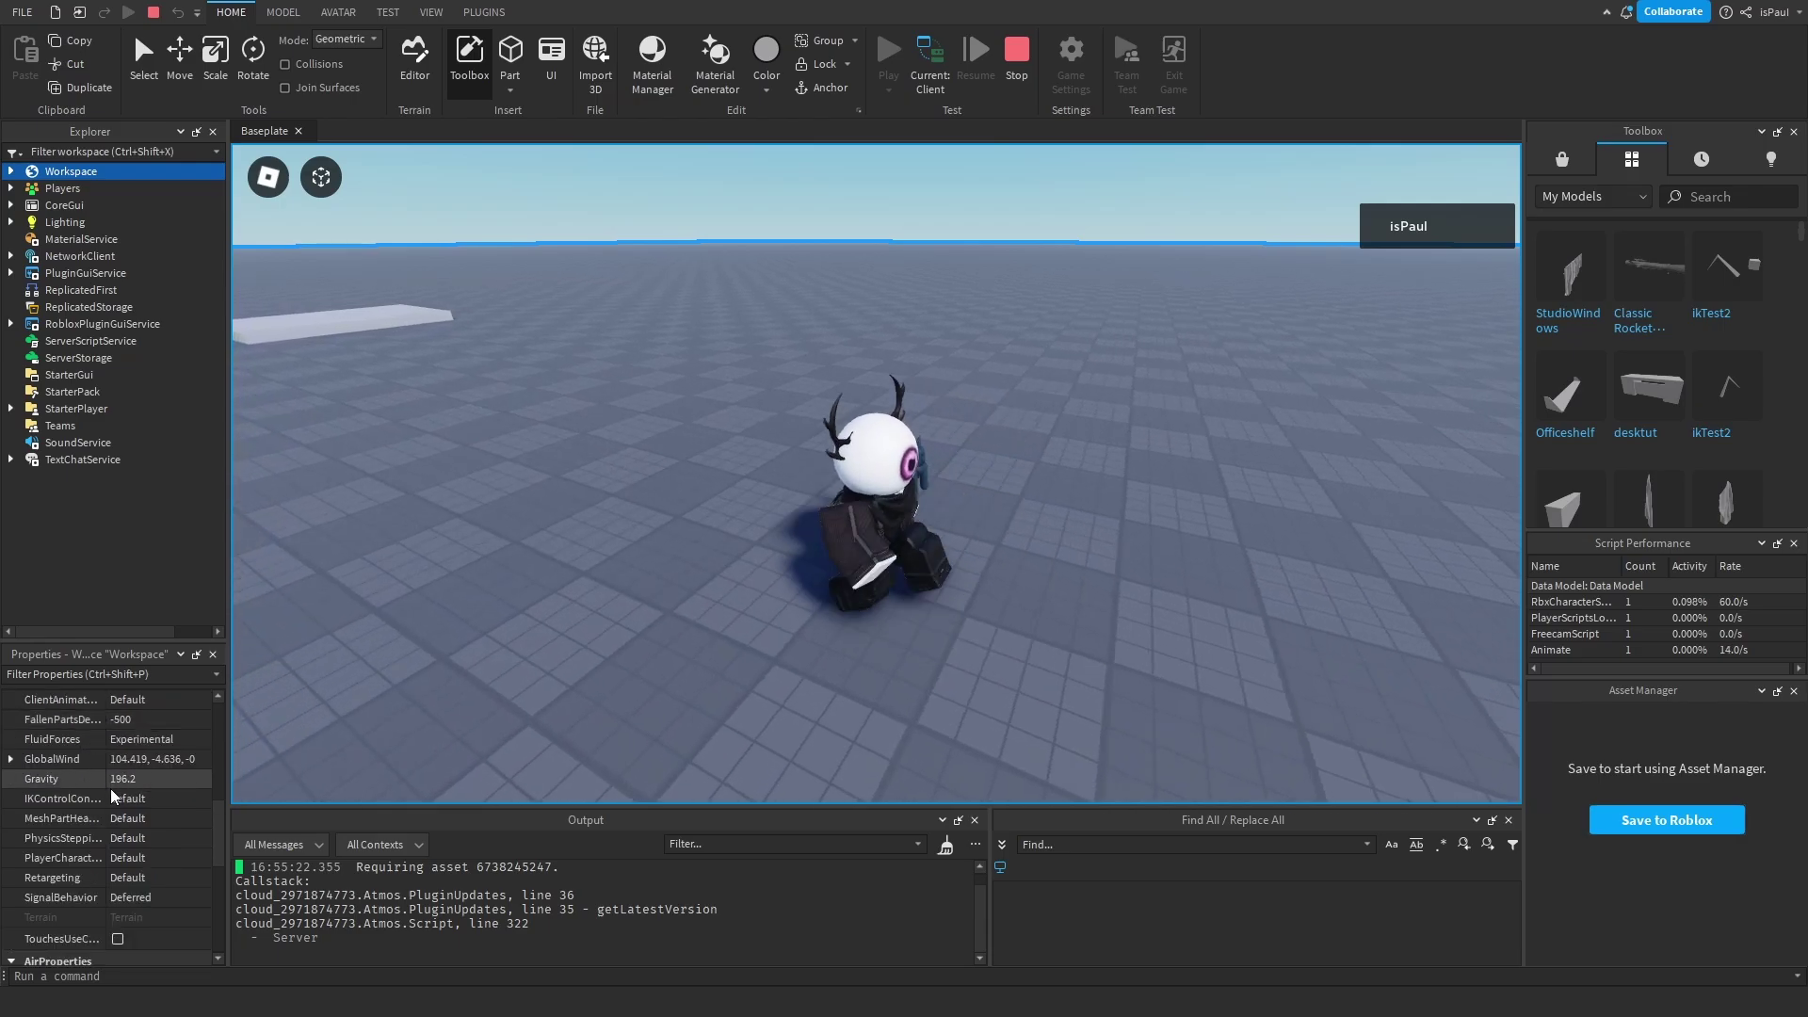
left_click(10, 758)
left_click(144, 780)
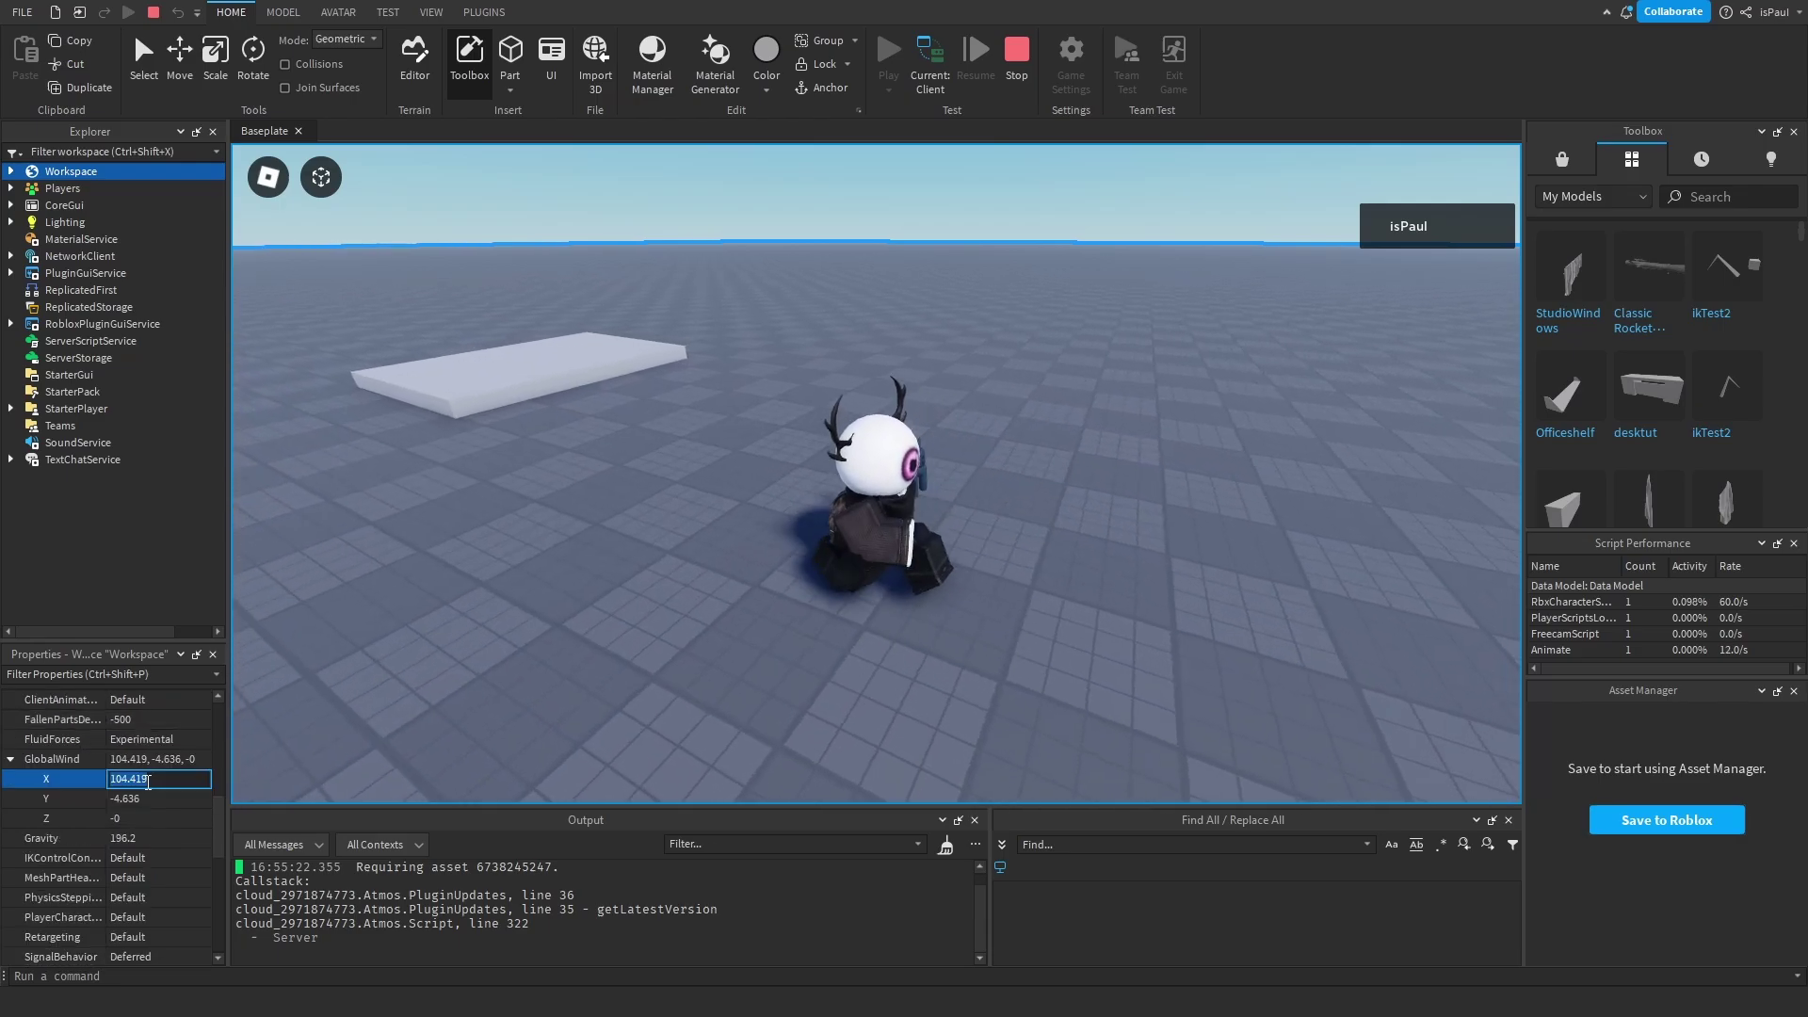
type("20")
key("Return")
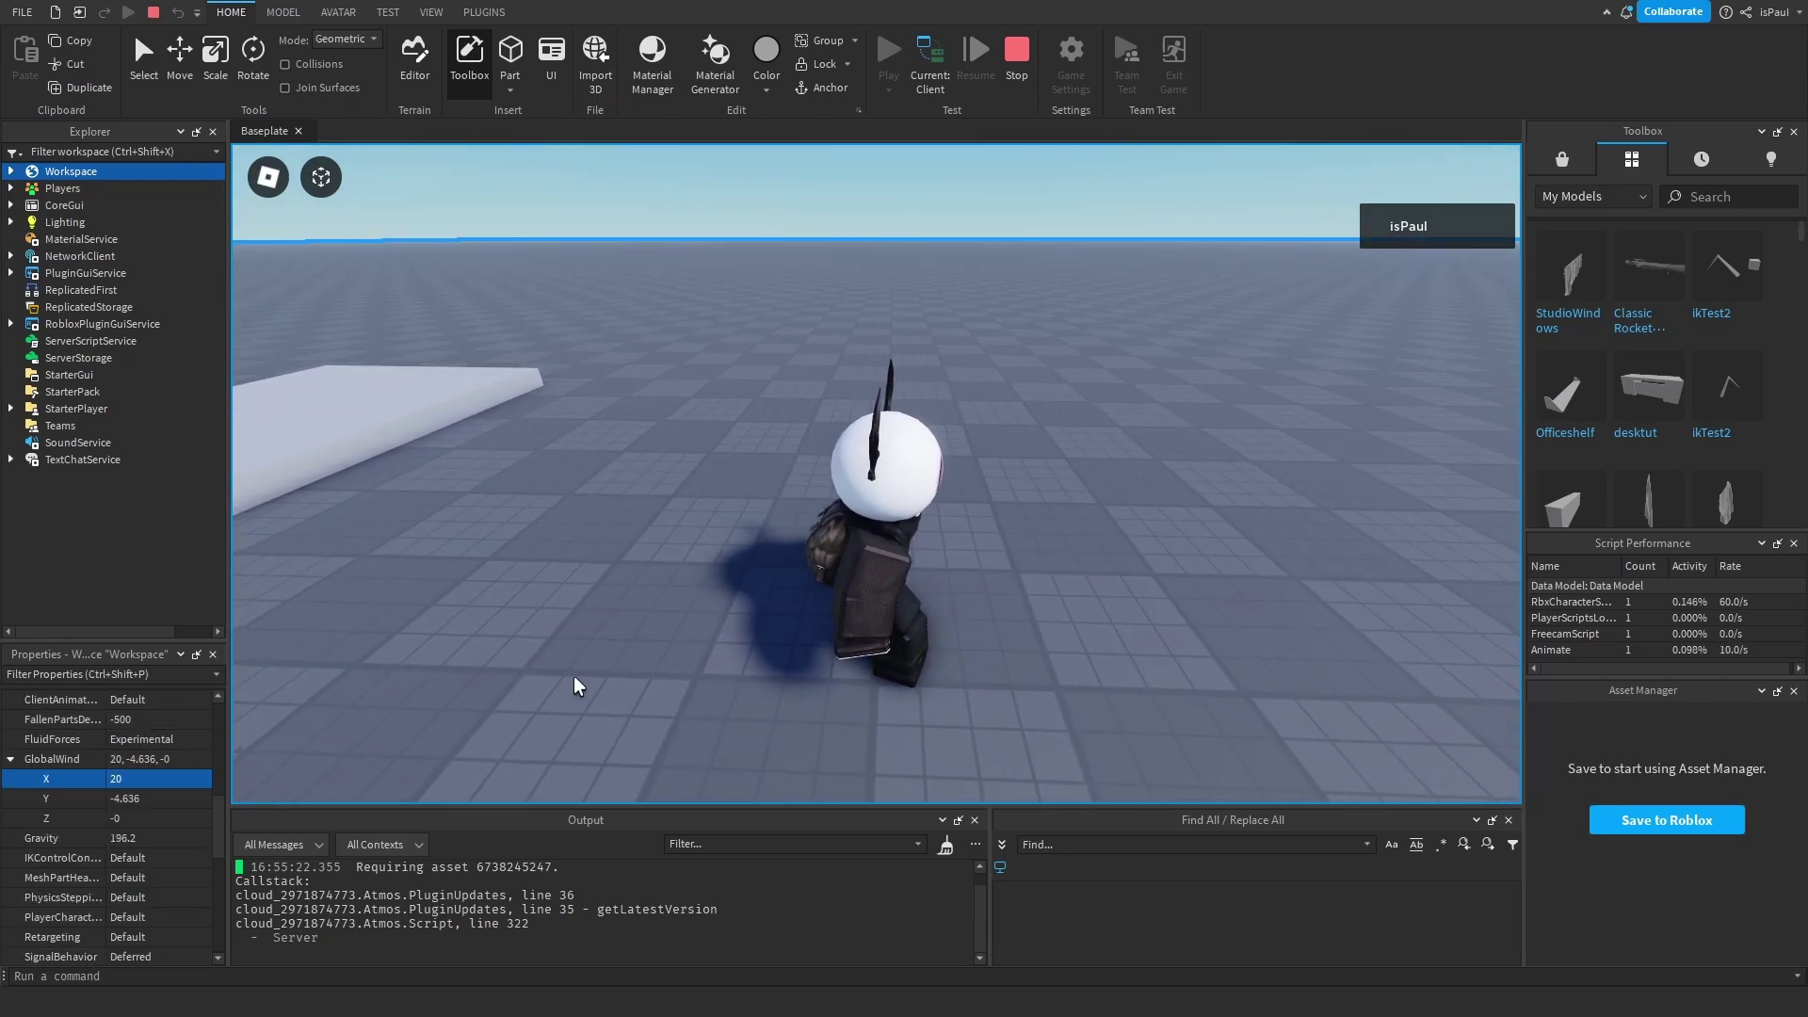
Set the X component of the Workspace's GlobalWind to 100 while the play test runs
double_click(145, 777)
type("1")
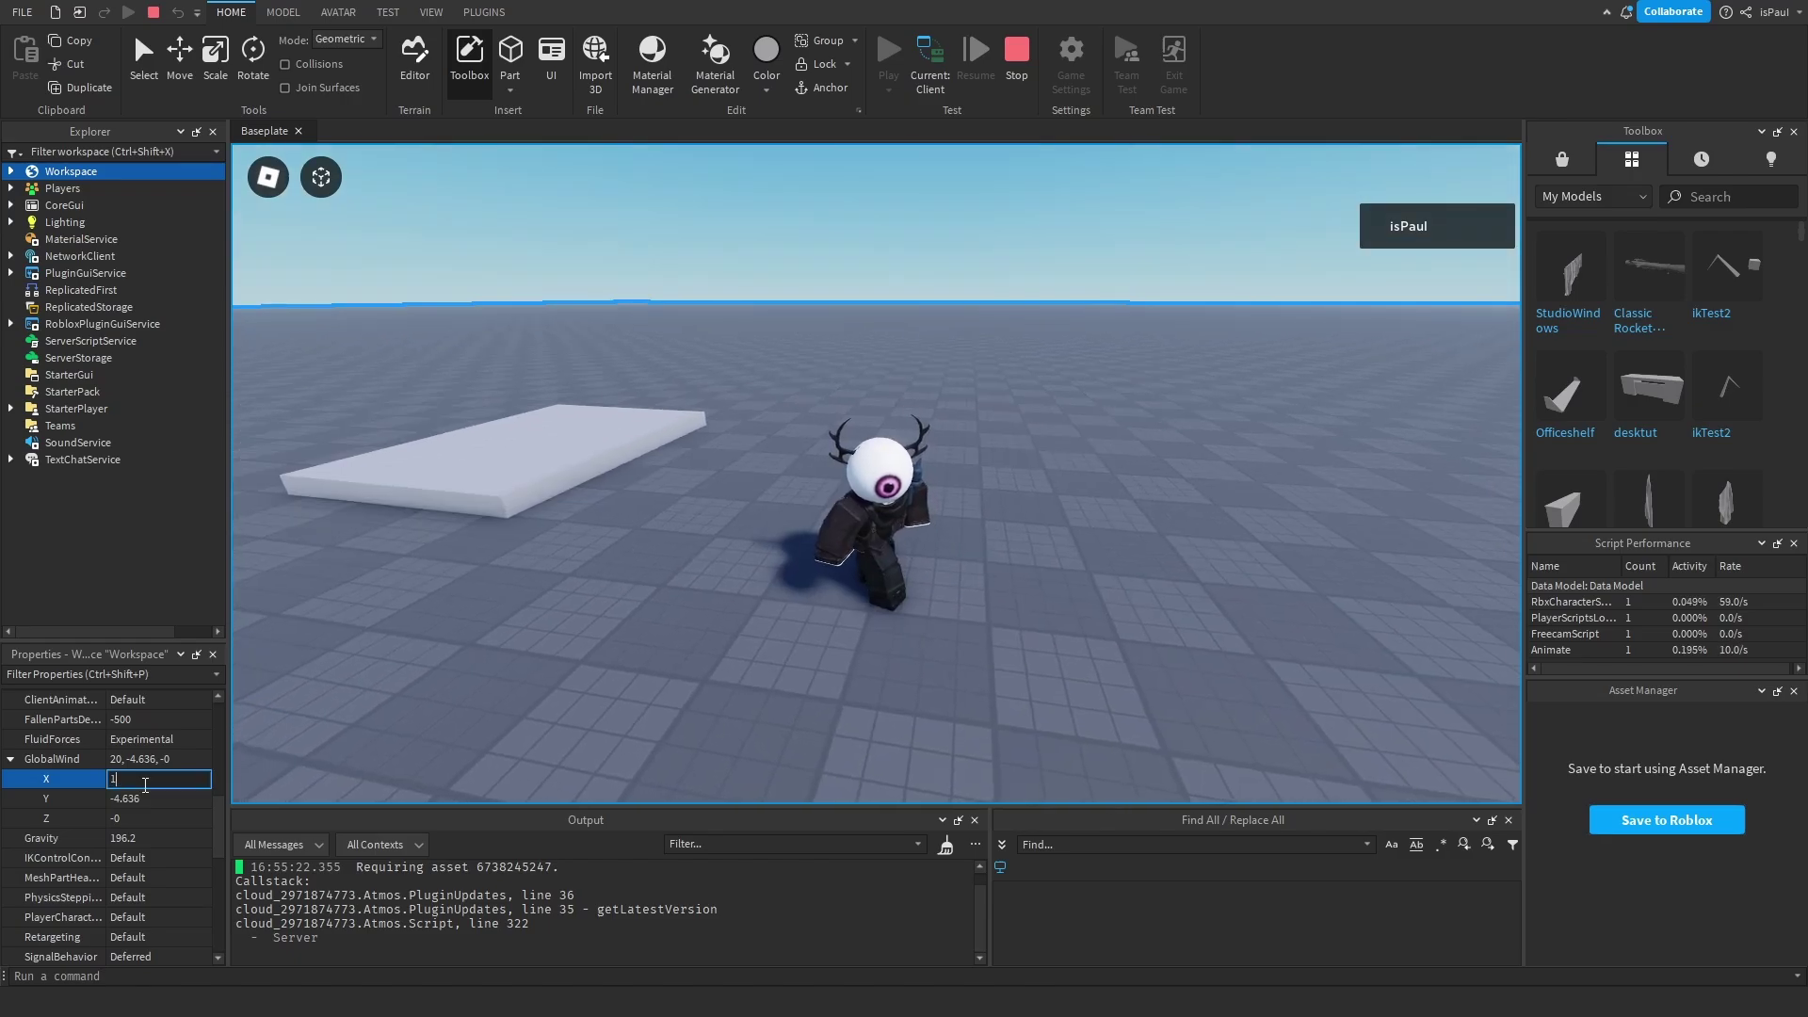
type("00")
key("Return")
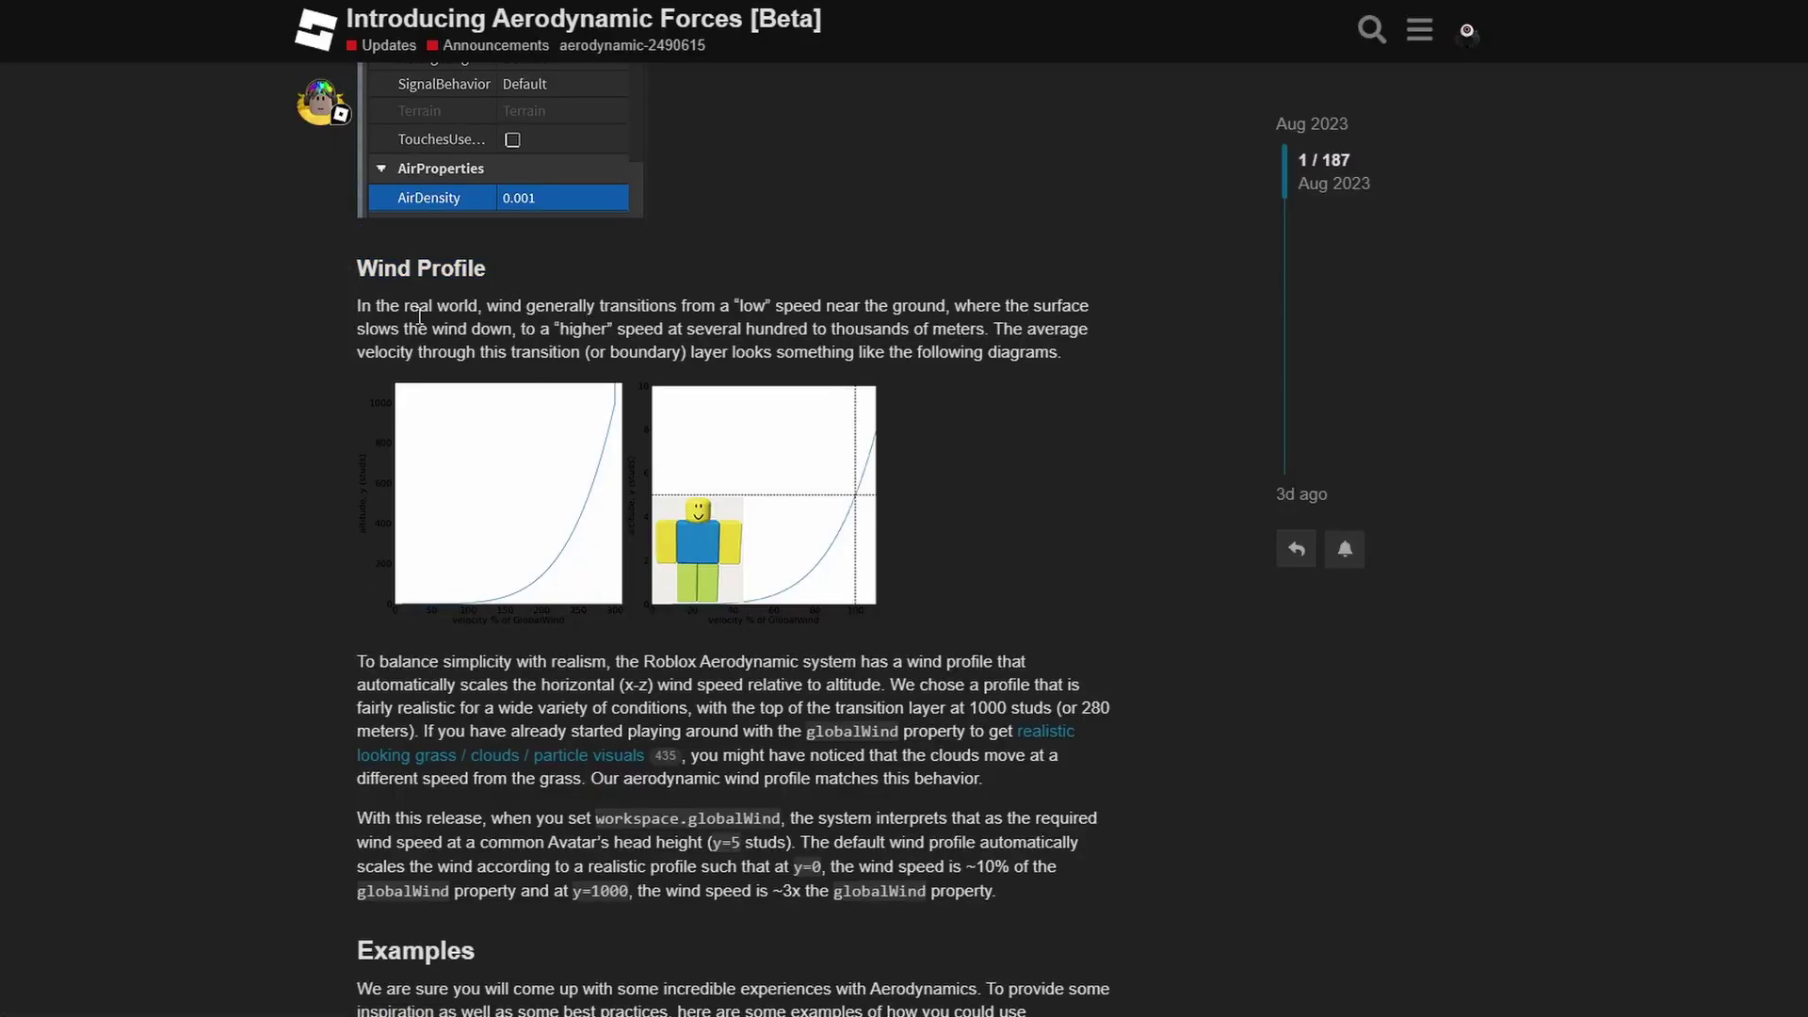
Switch to the forum announcement, read its Wind Profile section, and enlarge the altitude and velocity diagrams
left_click_drag(419, 310, 347, 307)
left_click_drag(605, 305, 717, 309)
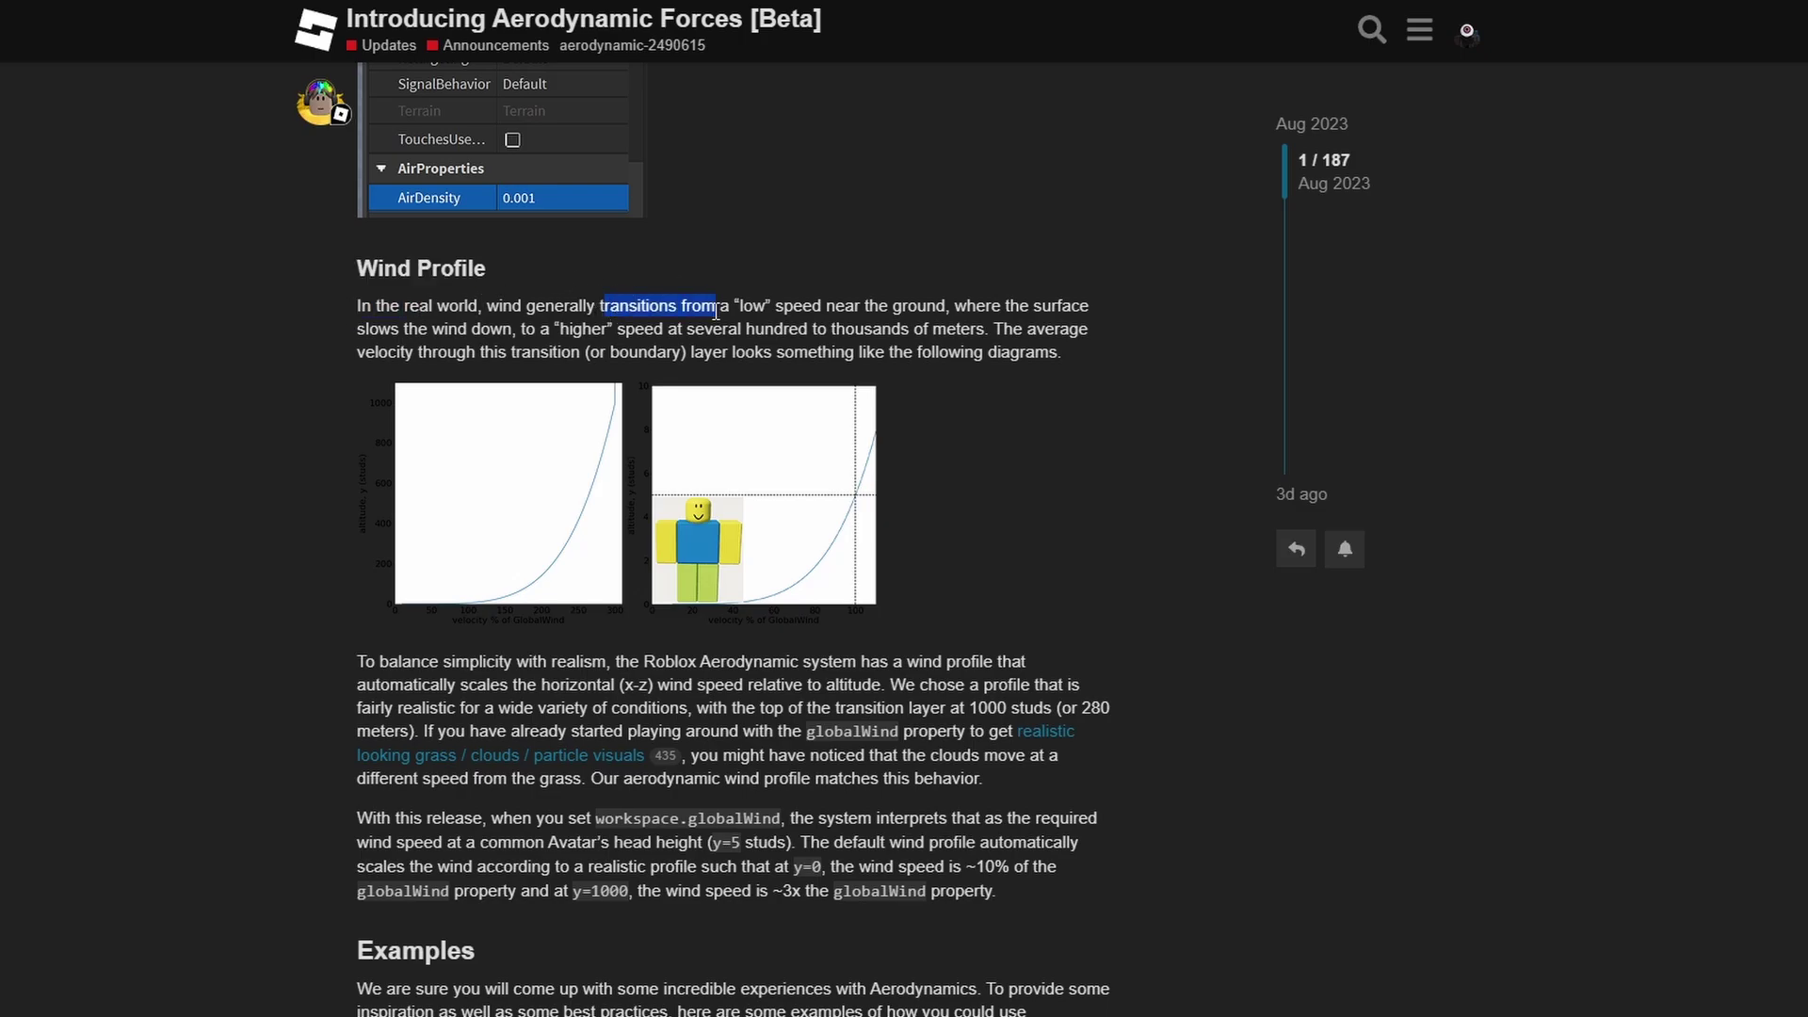
left_click(883, 392)
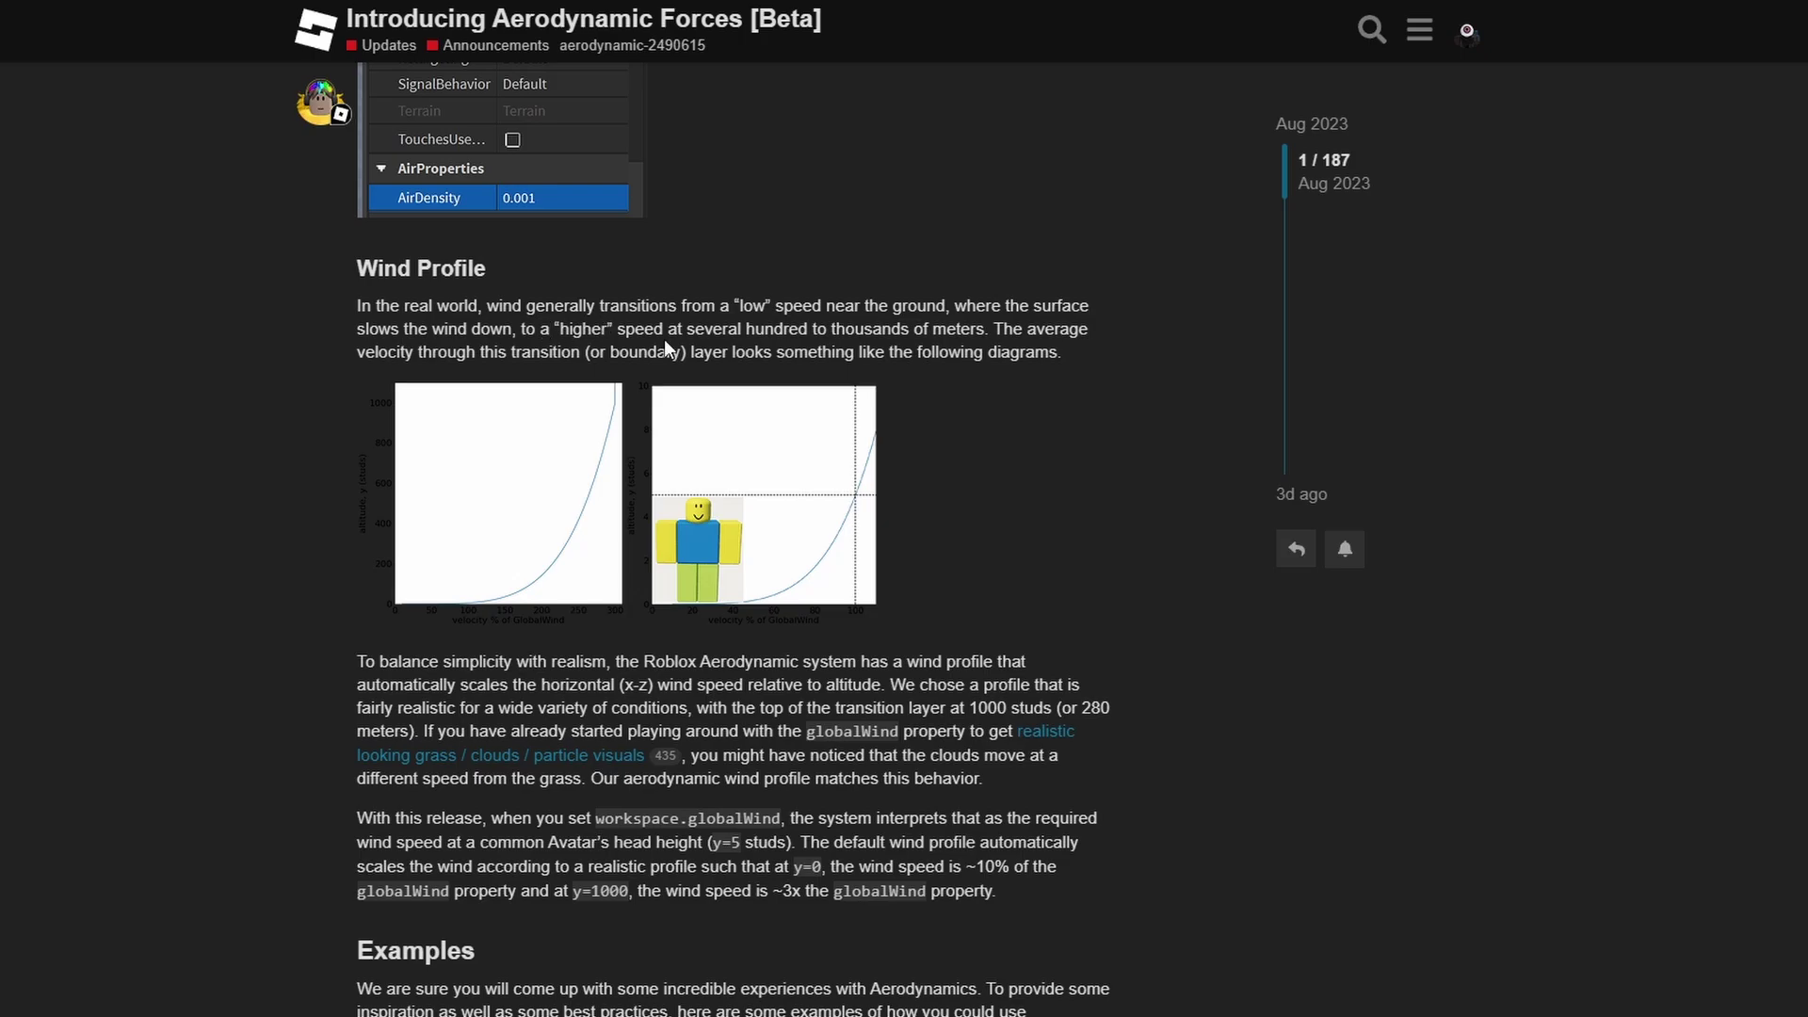
left_click_drag(985, 329, 904, 329)
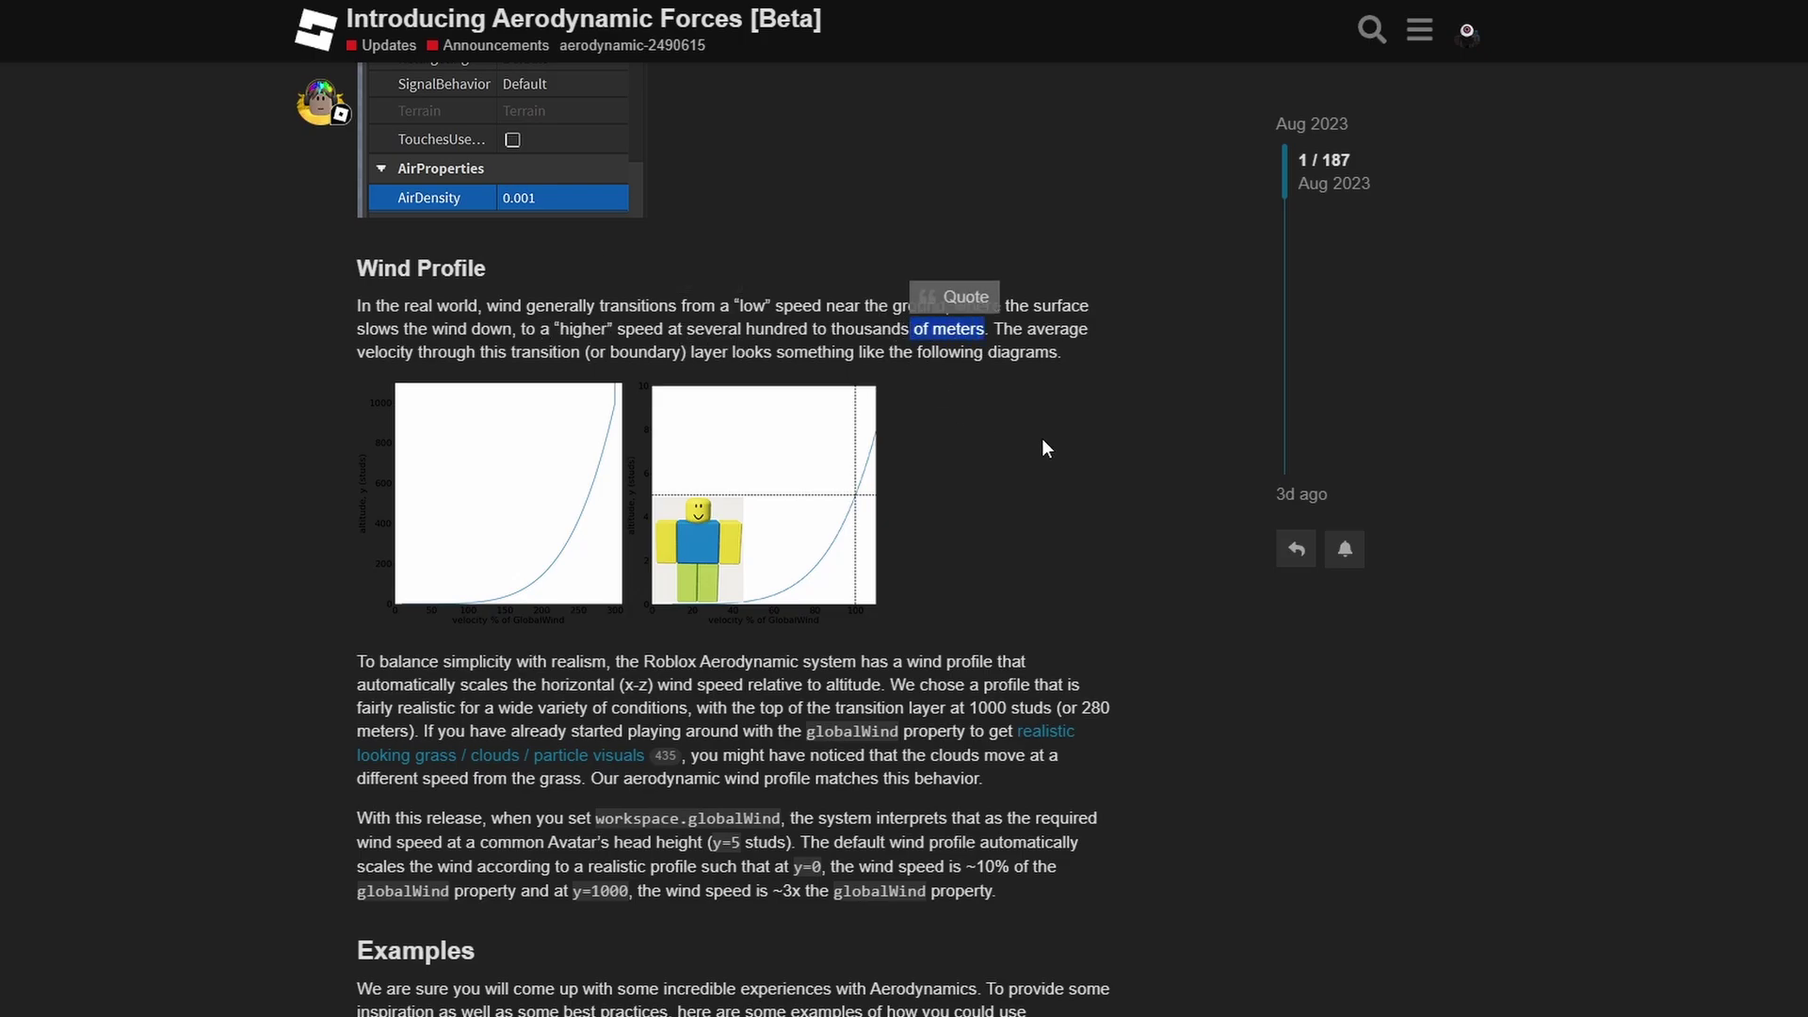
left_click(772, 453)
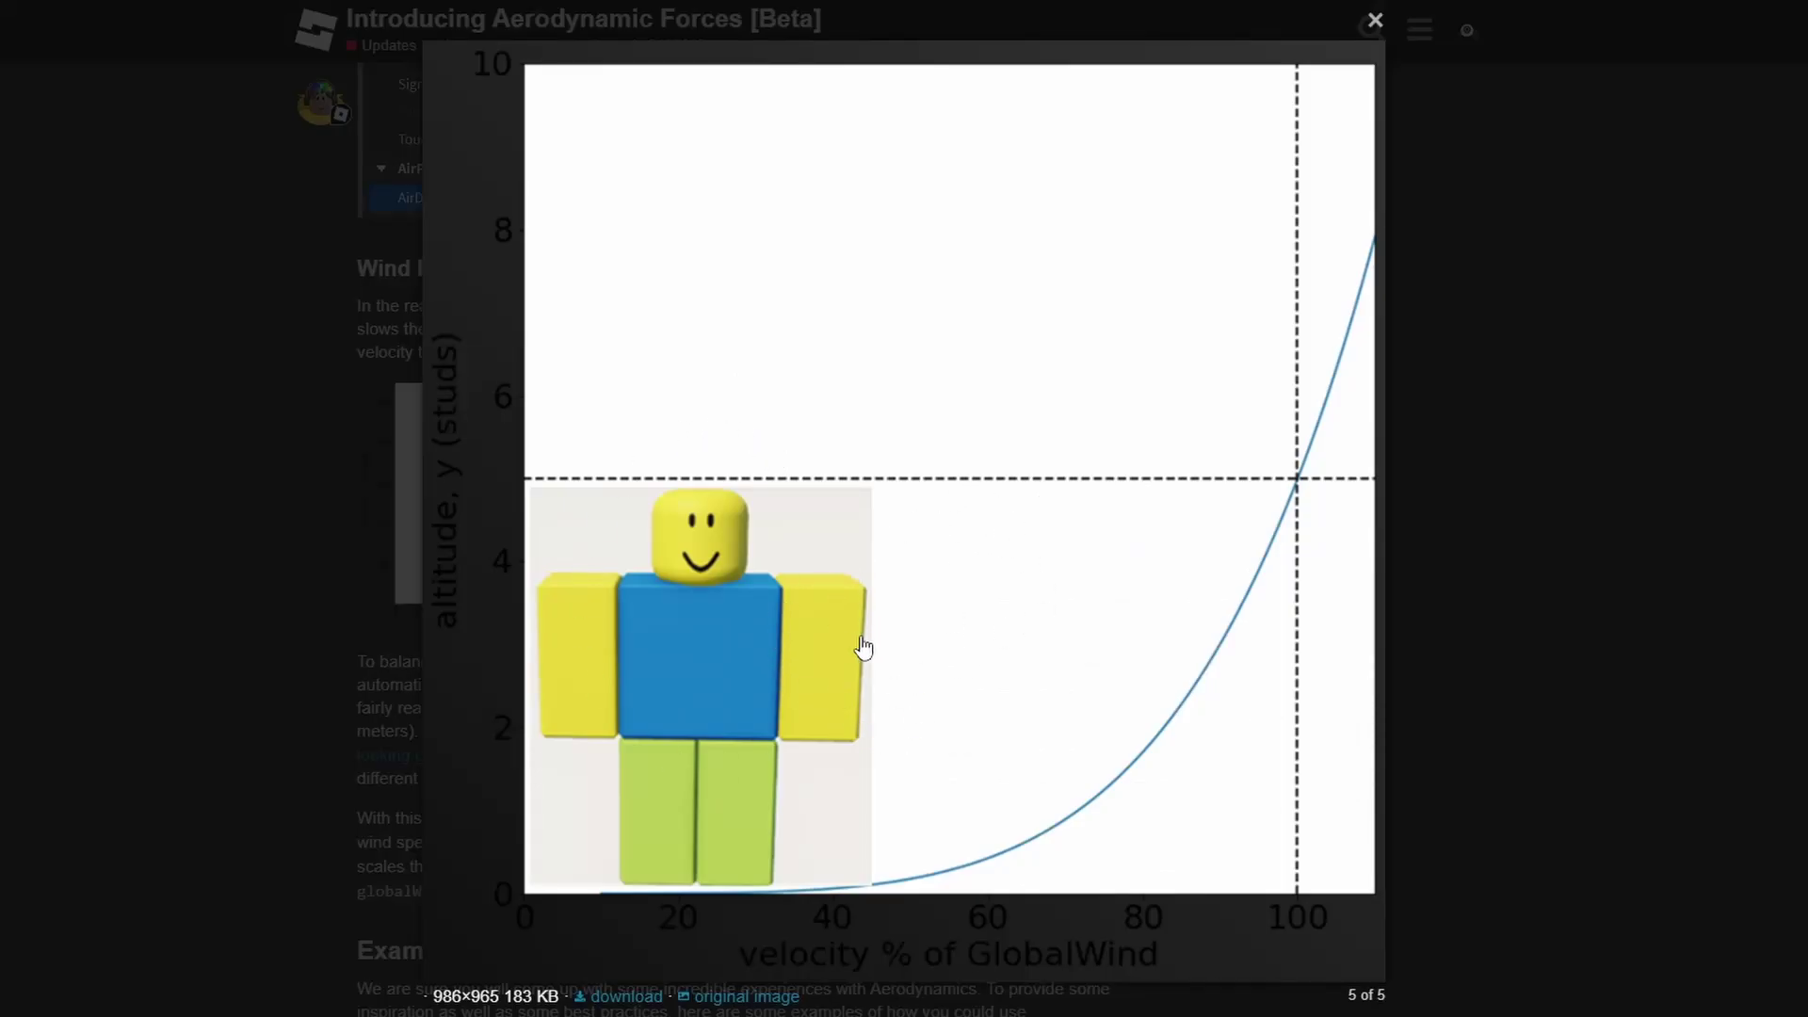
key("Left")
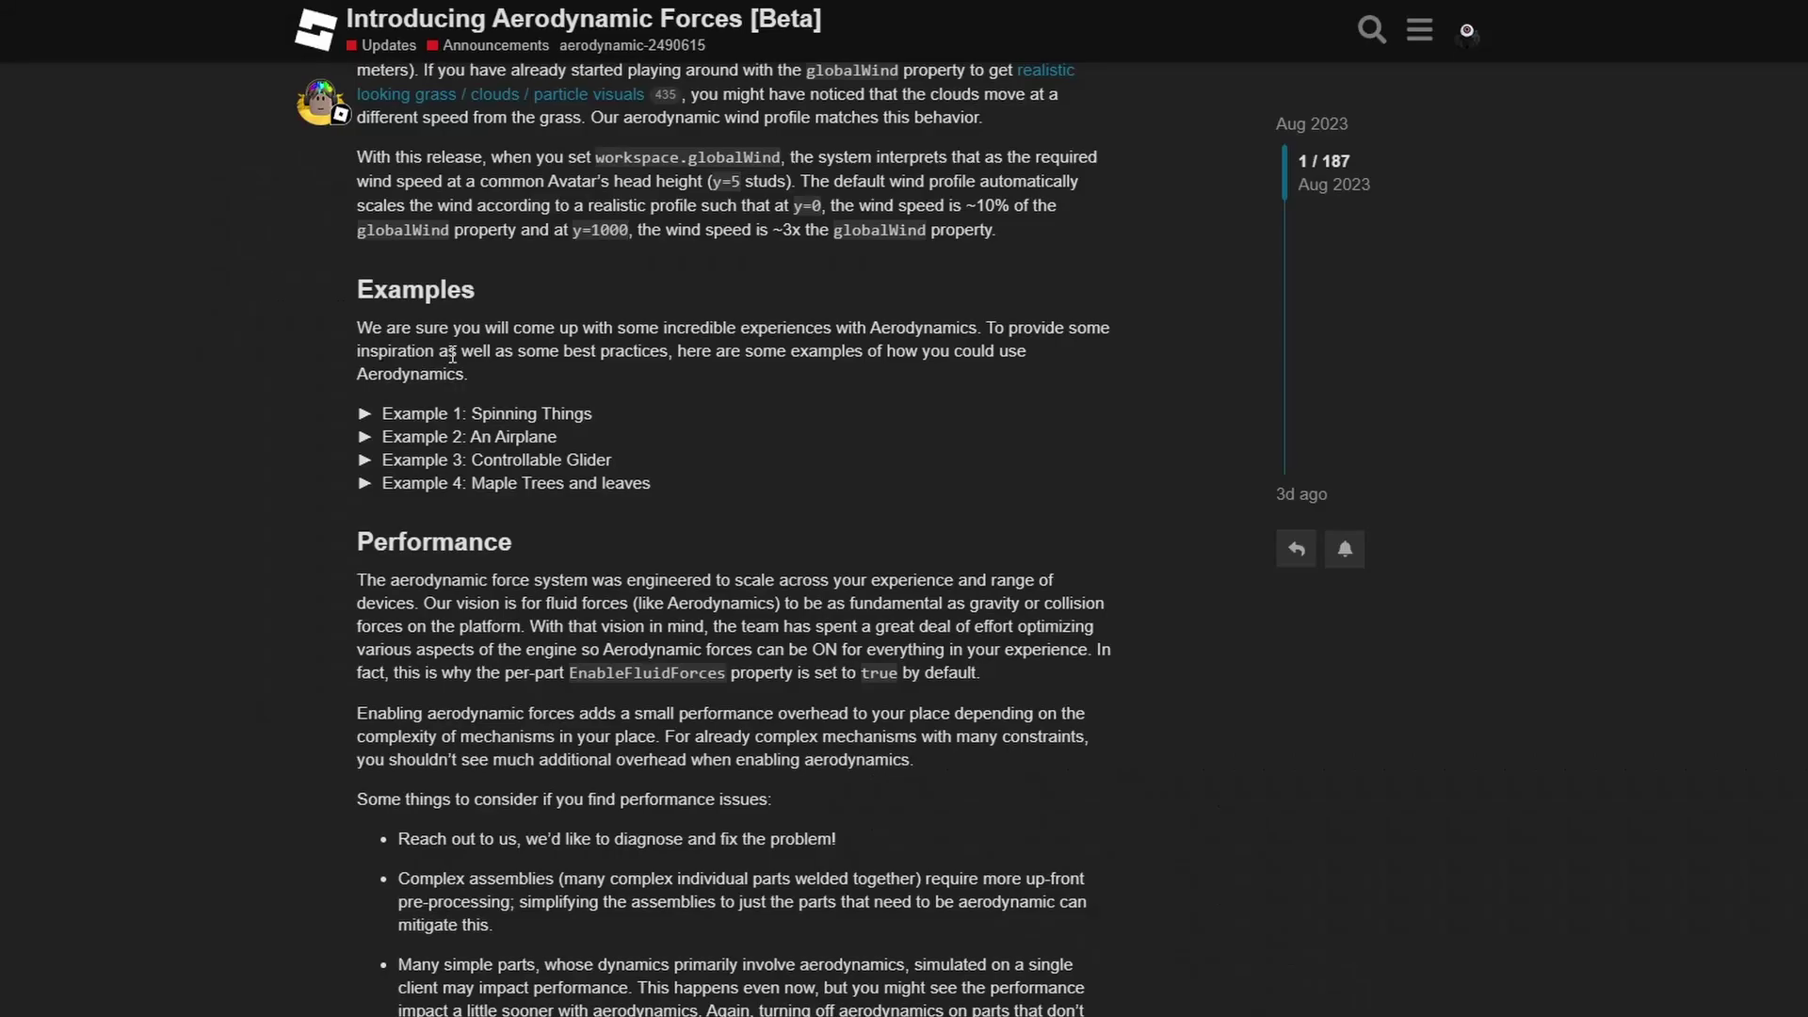
Expand the announcement's aerodynamics examples, including Spinning Things and Controllable Glider, and view their descriptions and demonstrations
left_click(618, 416)
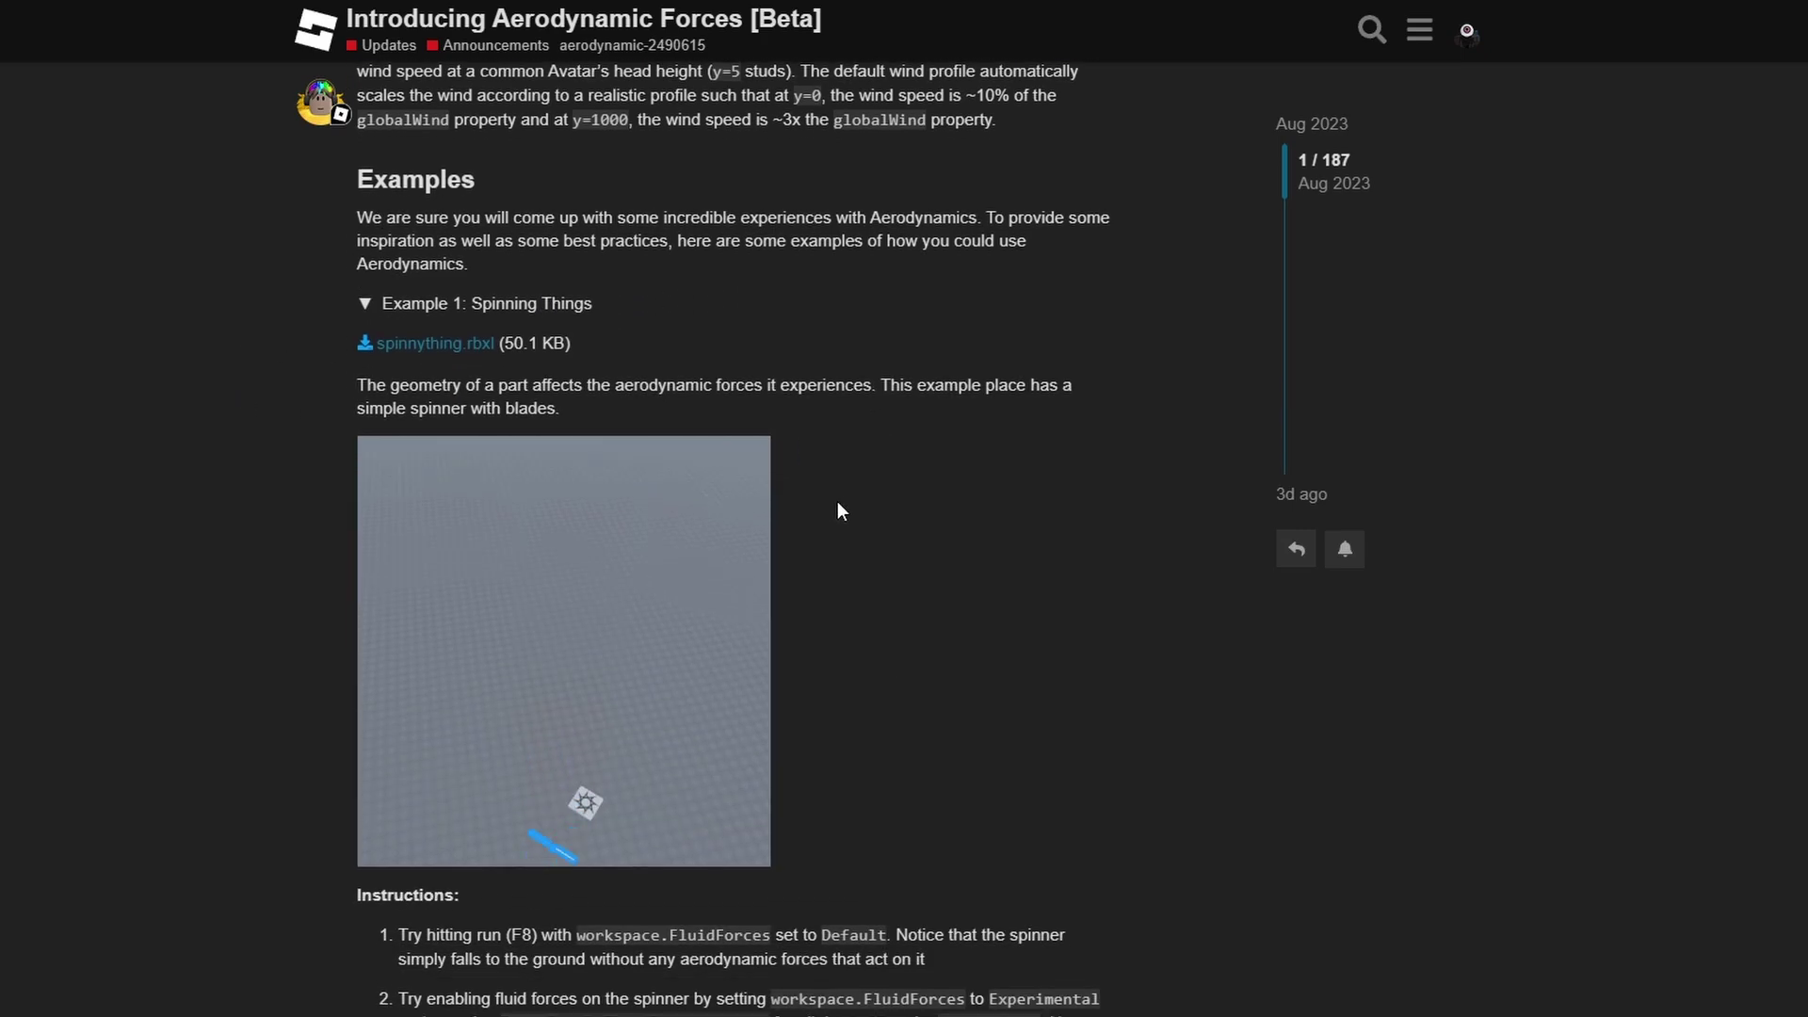
scroll(768, 640, "down", 2)
mouse_move(664, 556)
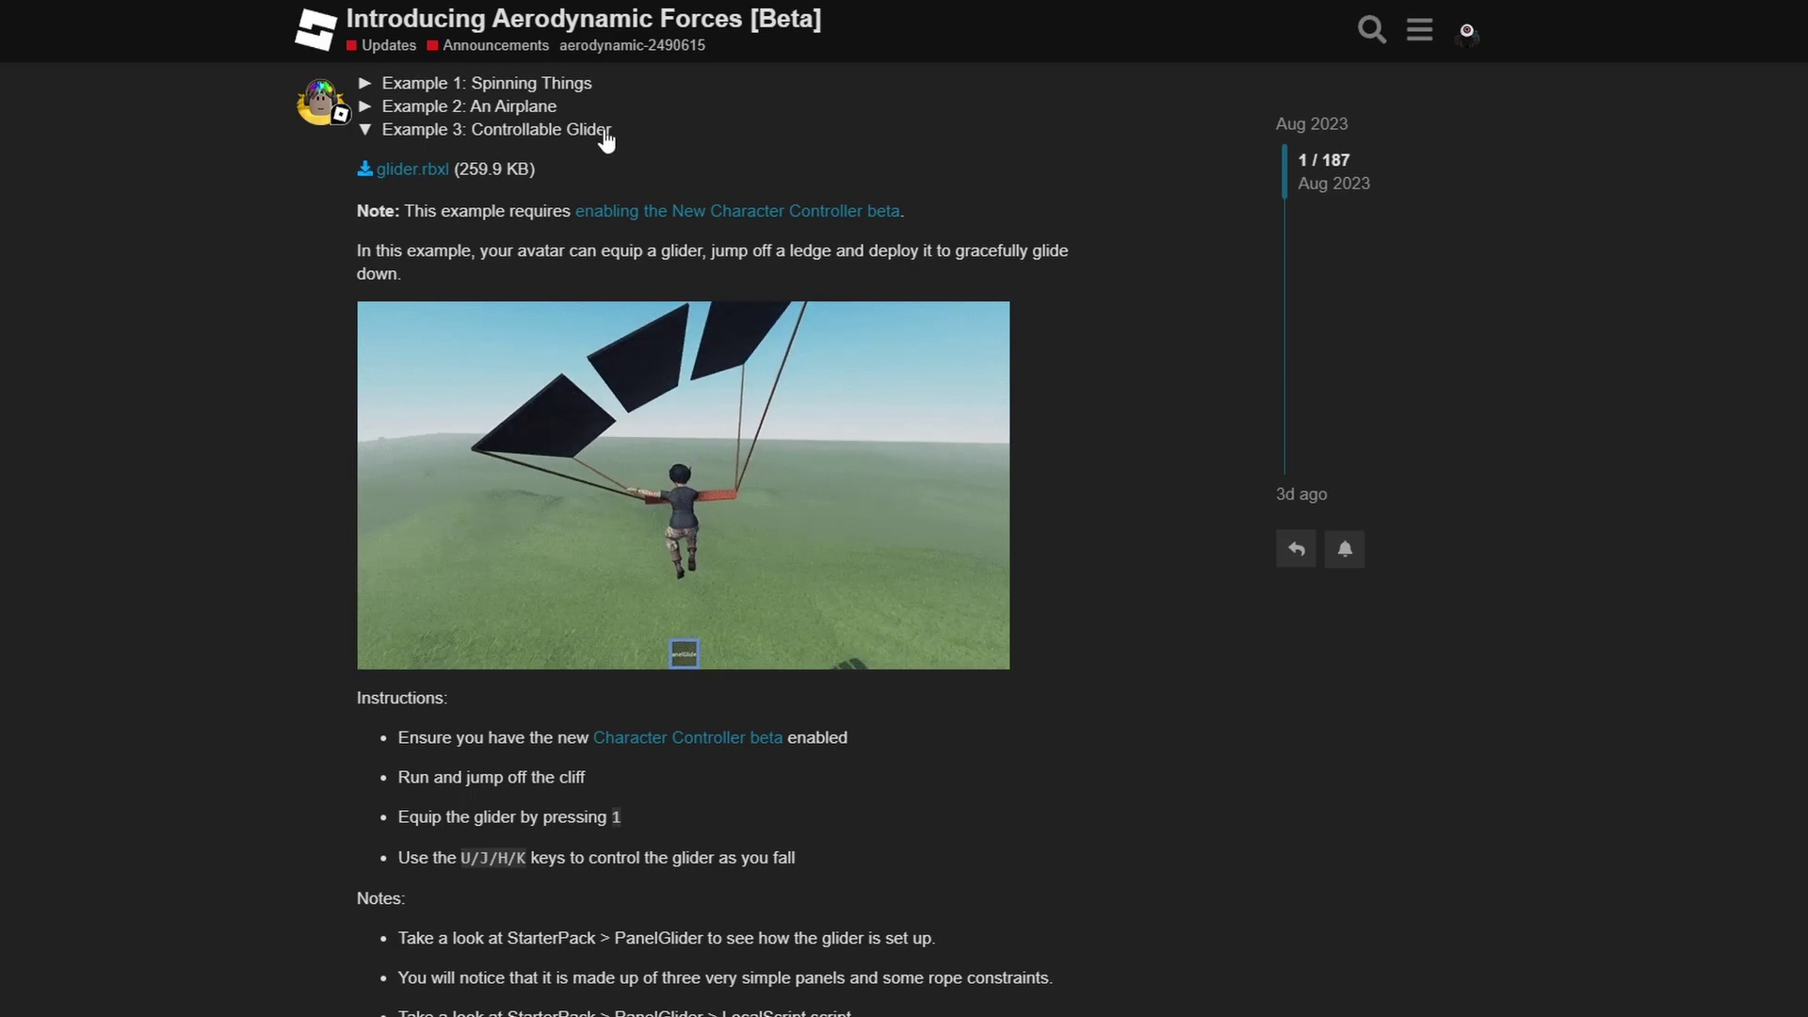
Review the Spinning Things blades and instructions from the announcement, and run the simulation in spinnything.rbxl
left_click(676, 123)
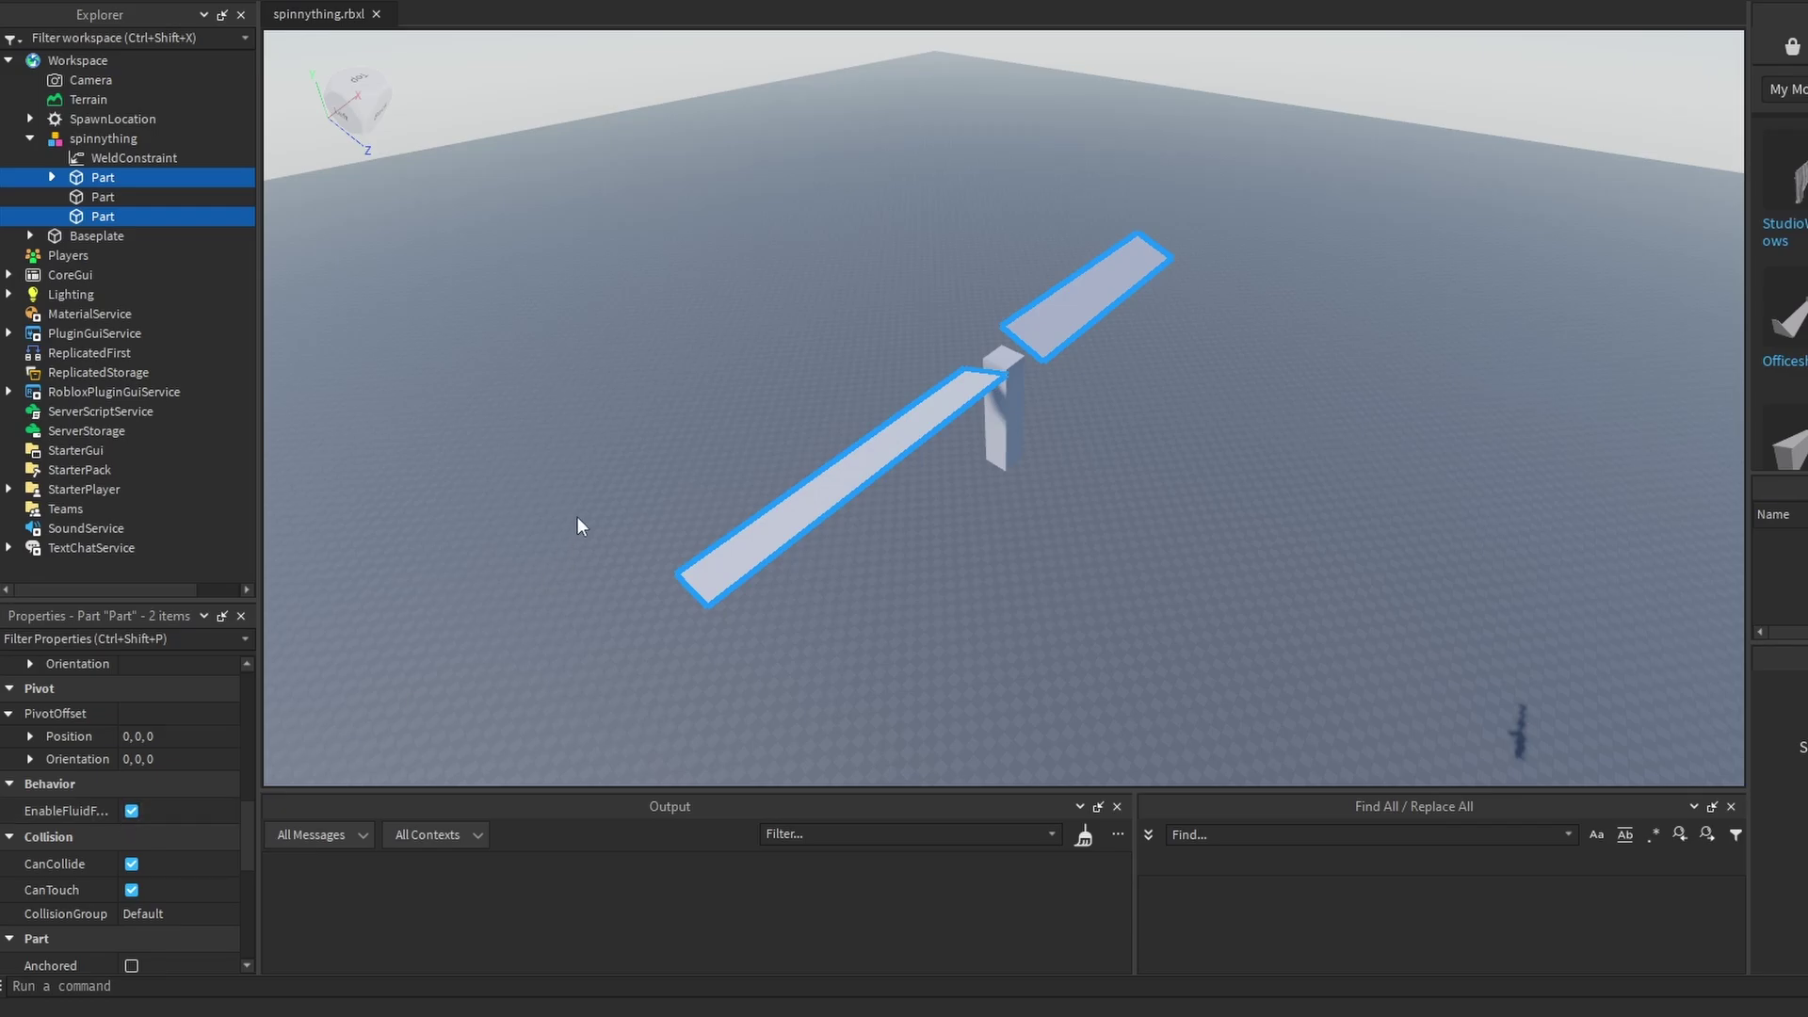
left_click(1098, 537)
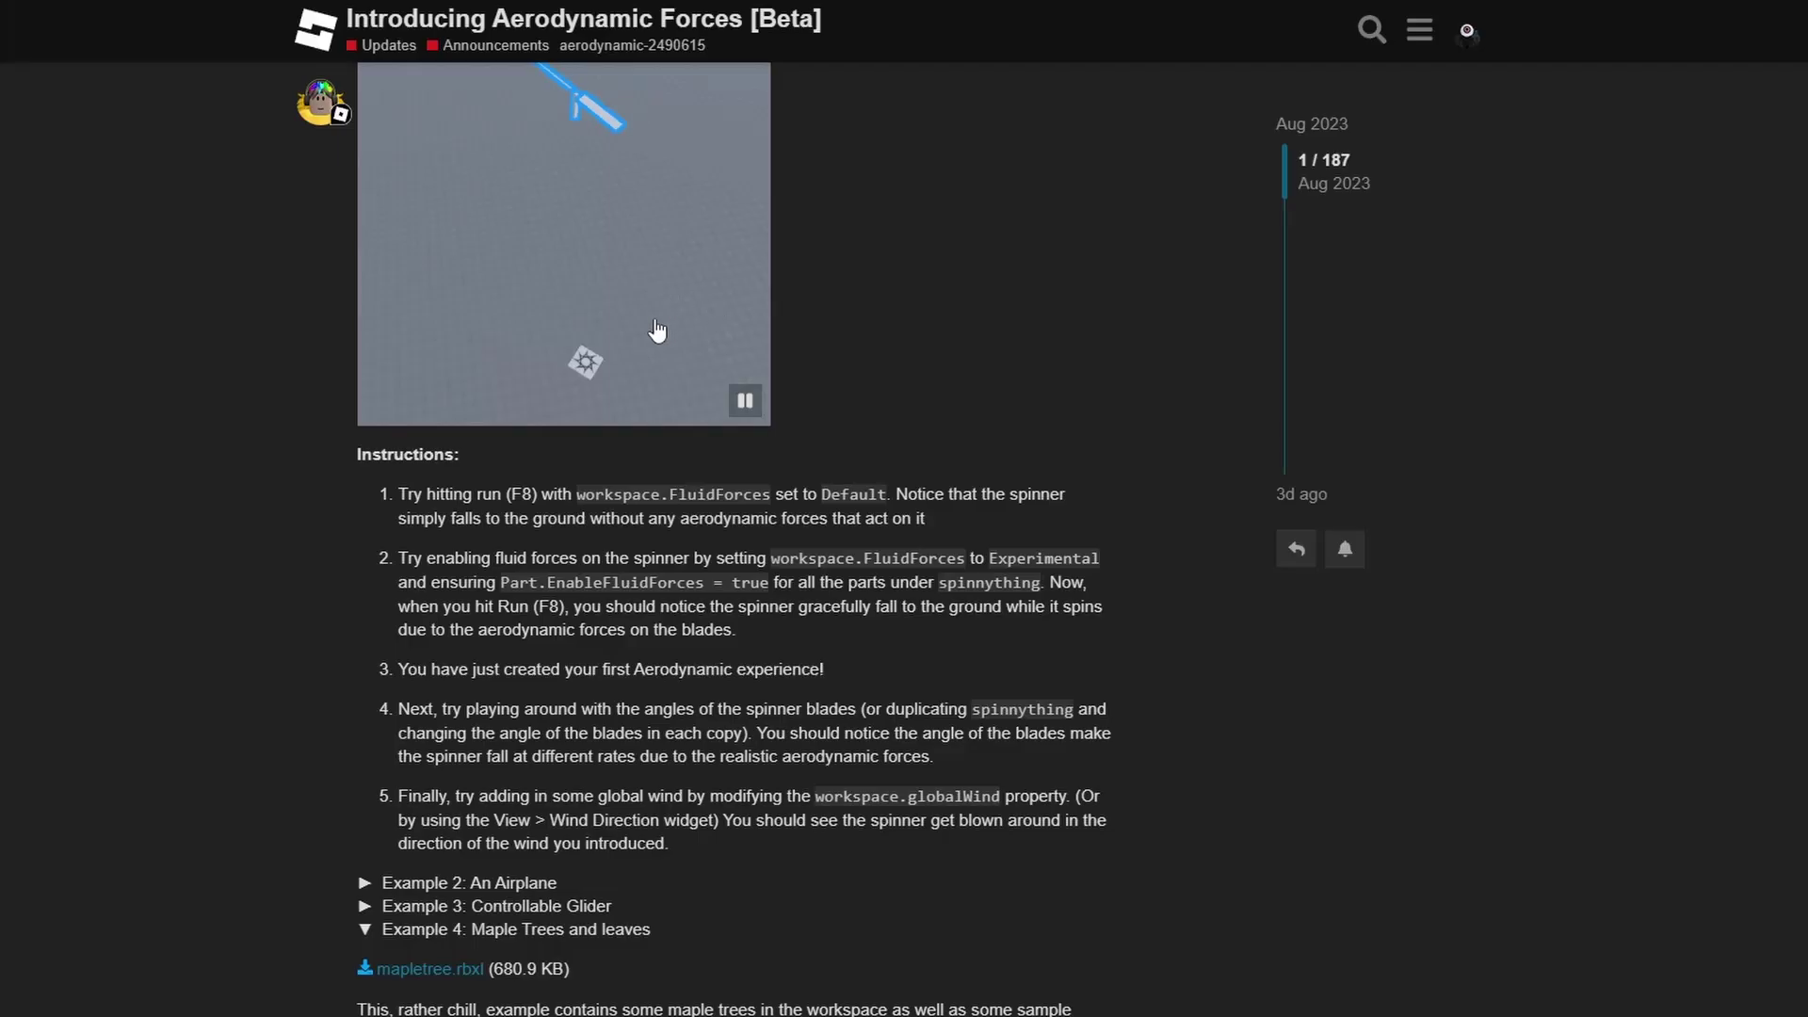
scroll(695, 477, "down", 1)
scroll(694, 477, "down", 1)
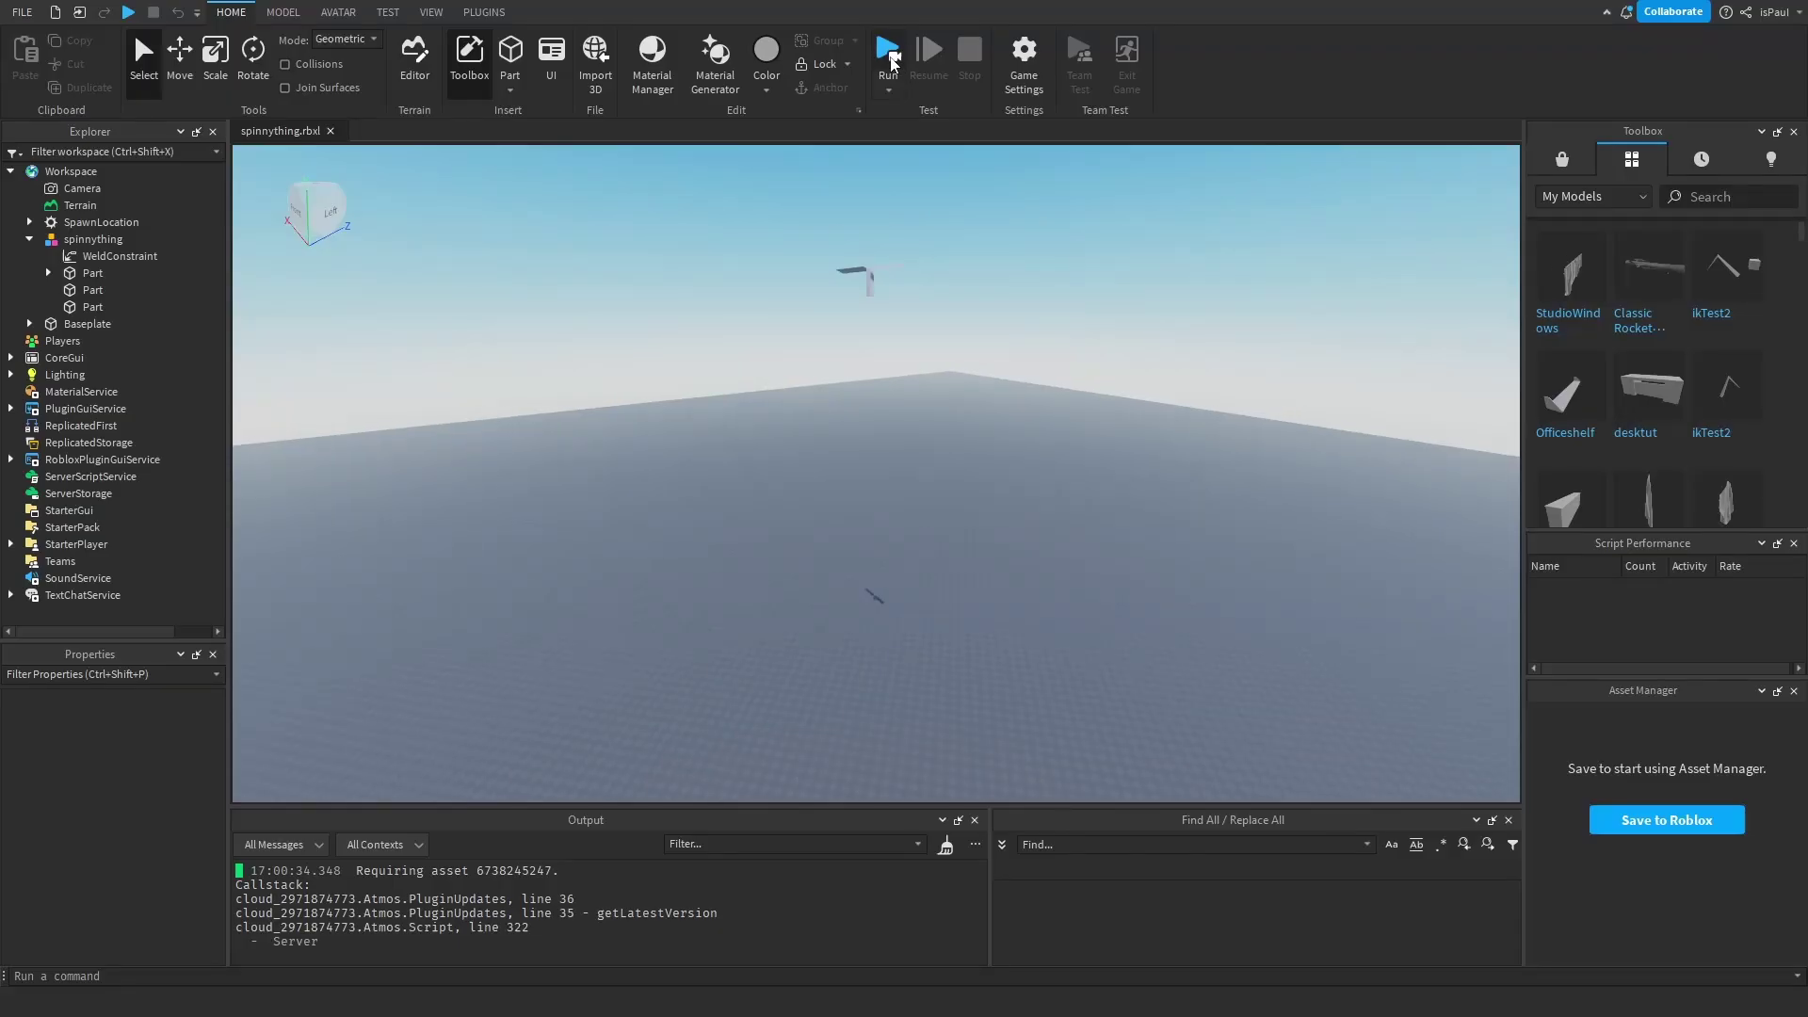
left_click(888, 55)
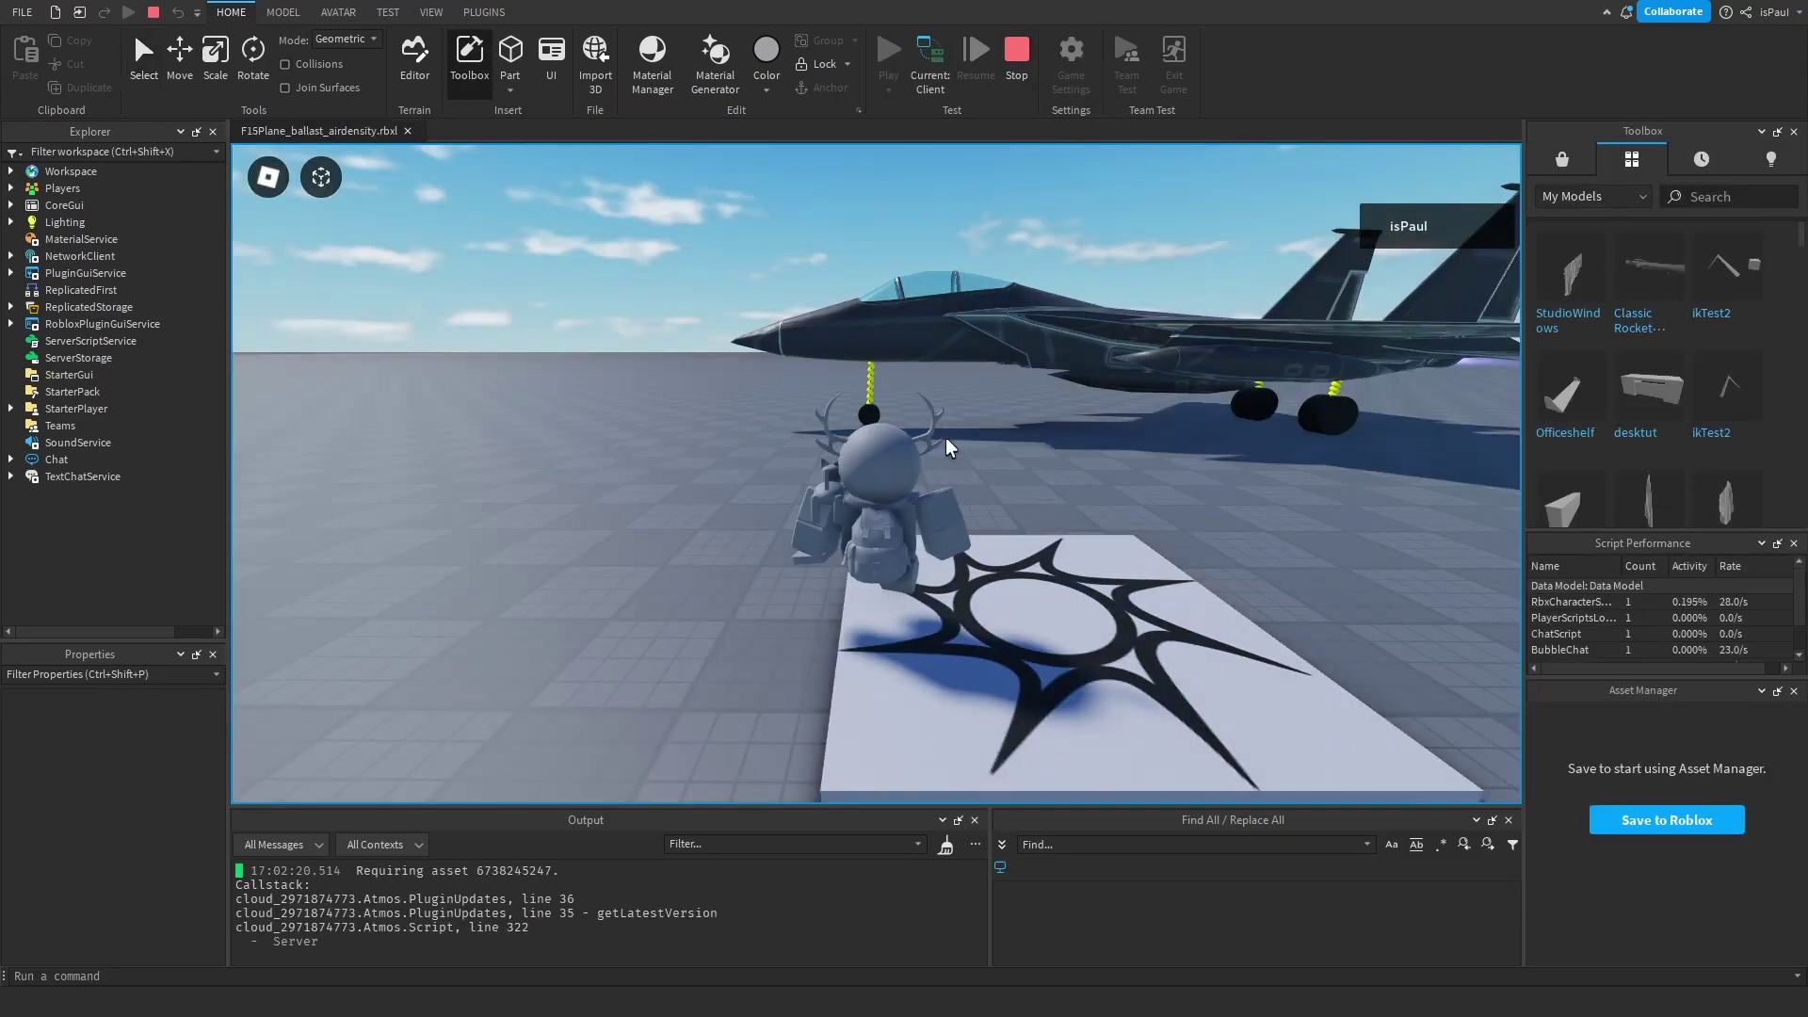
In the play test, walk the avatar to the F15, enter it, and throttle up to take off
key("w")
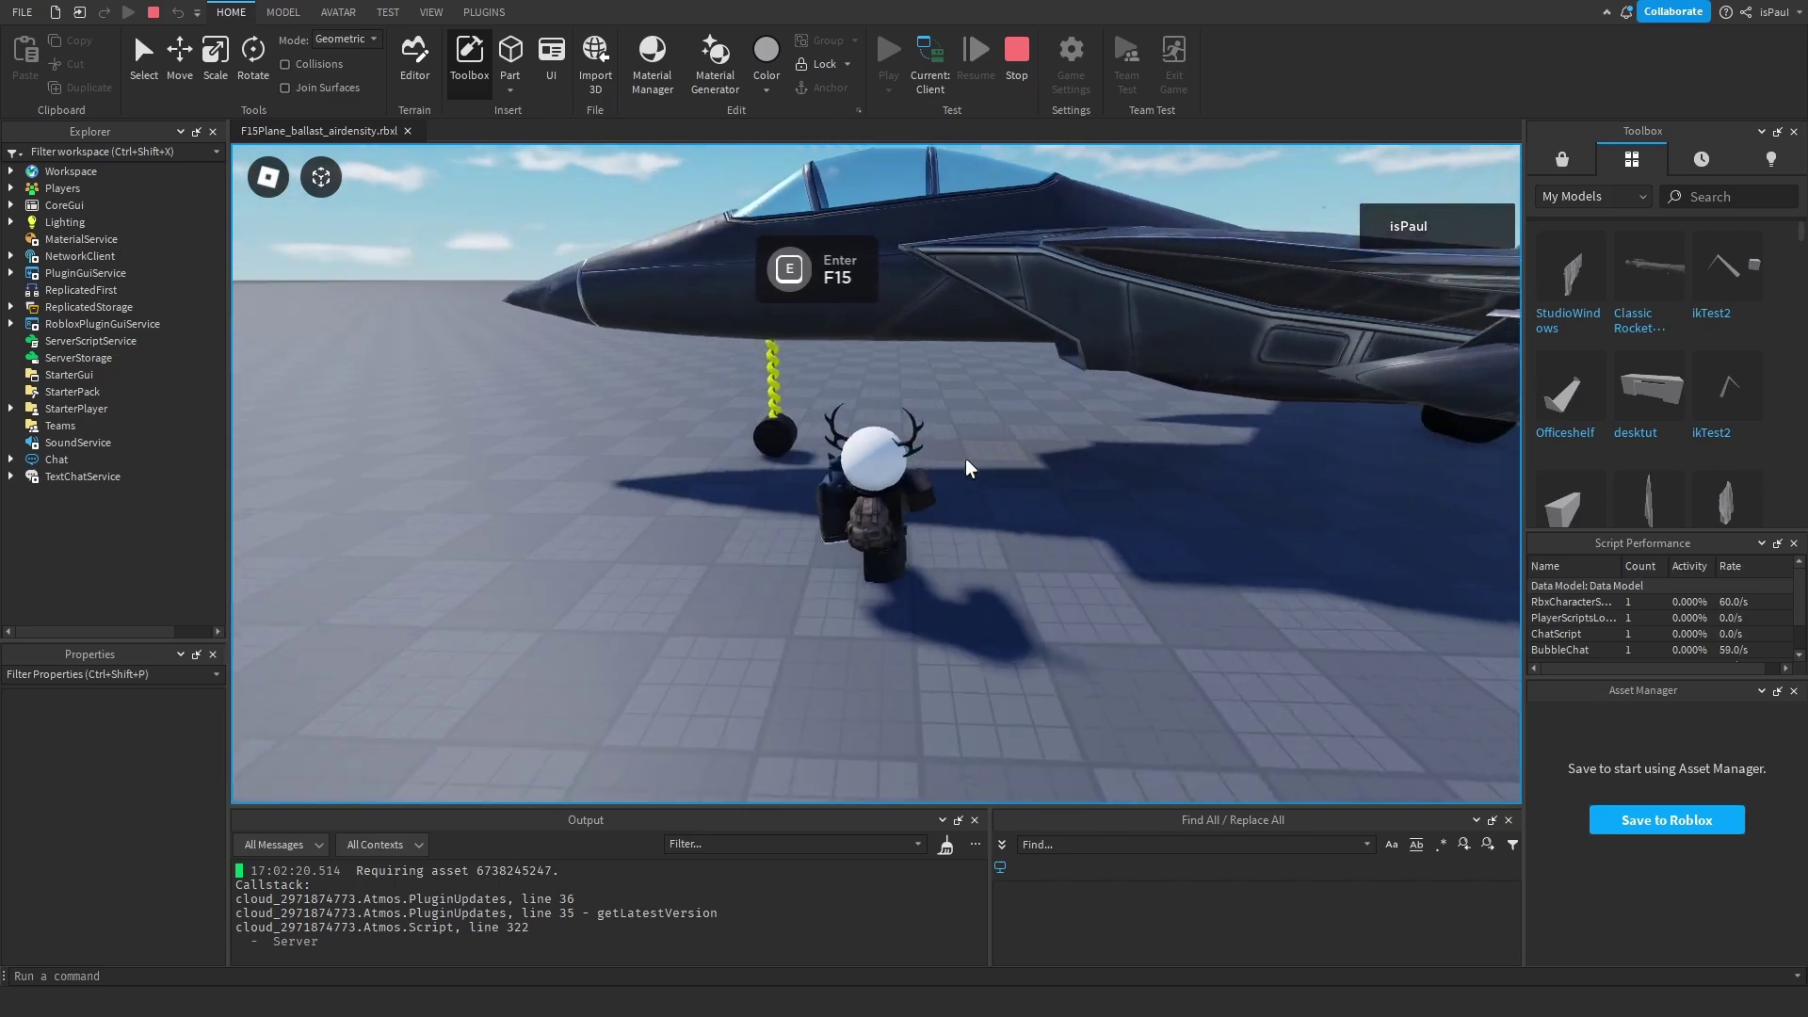
key("e")
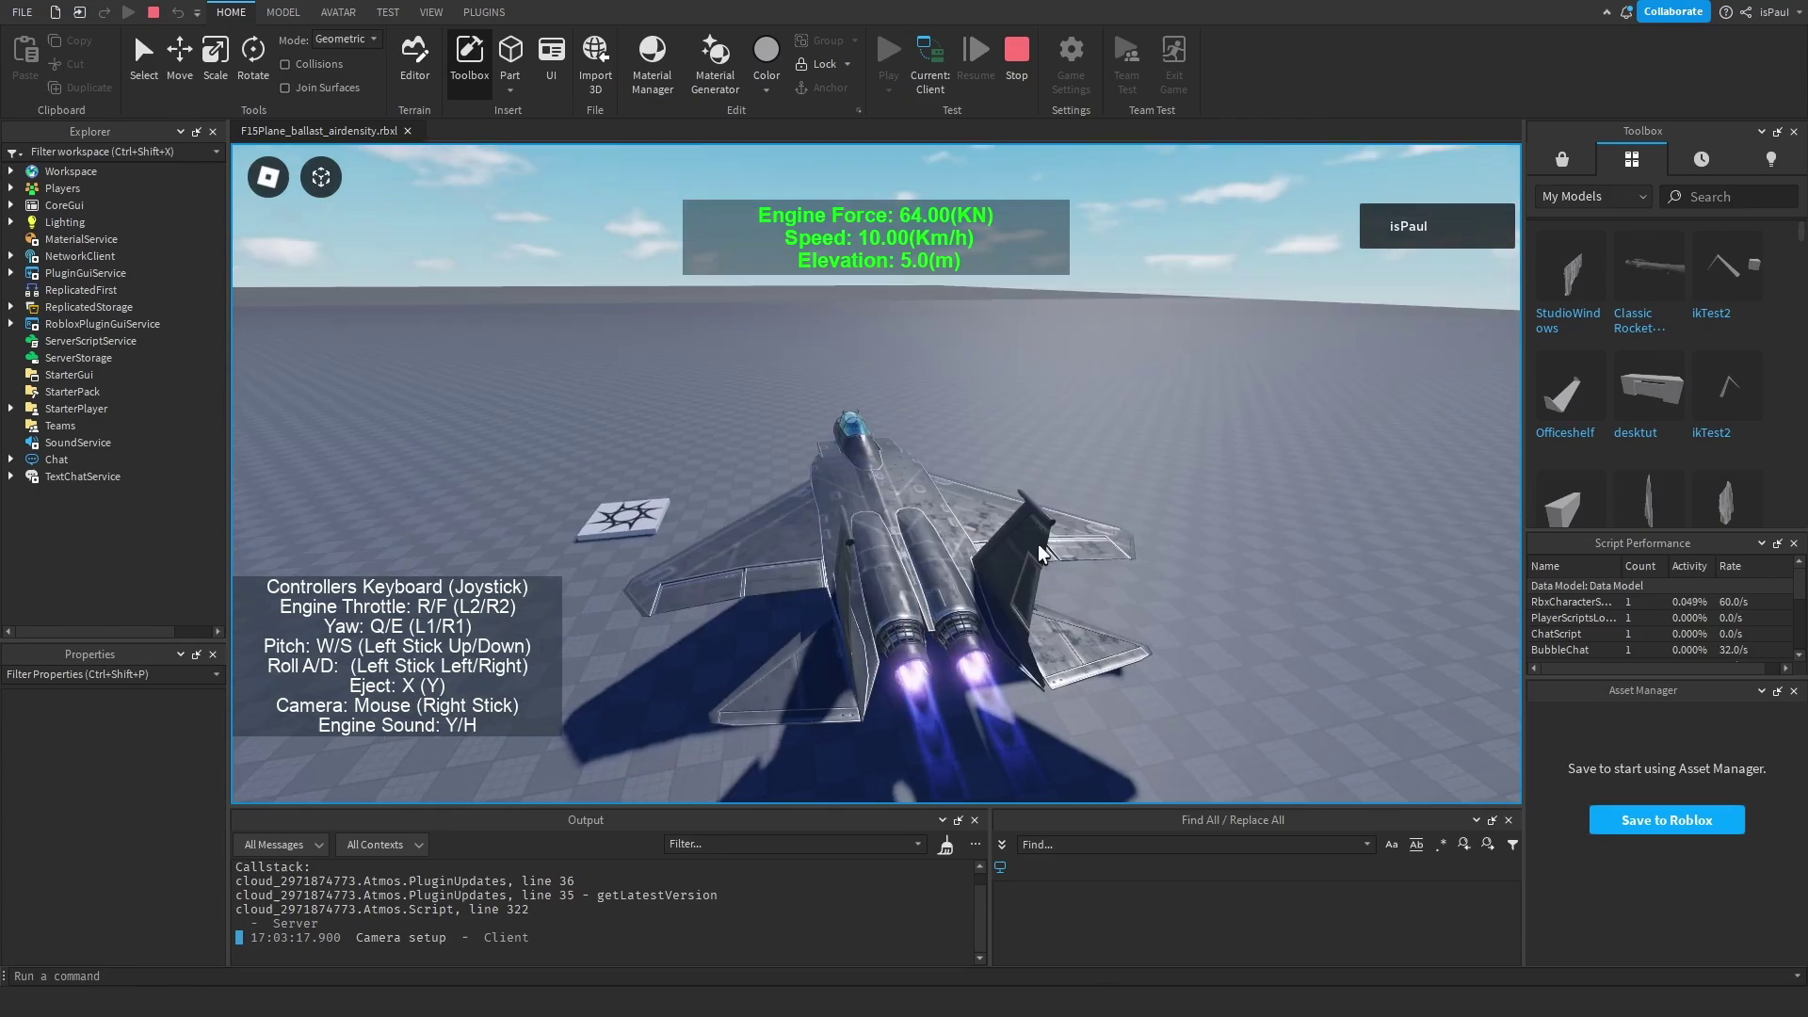
key("r")
right_click_drag(1038, 545, 1038, 544)
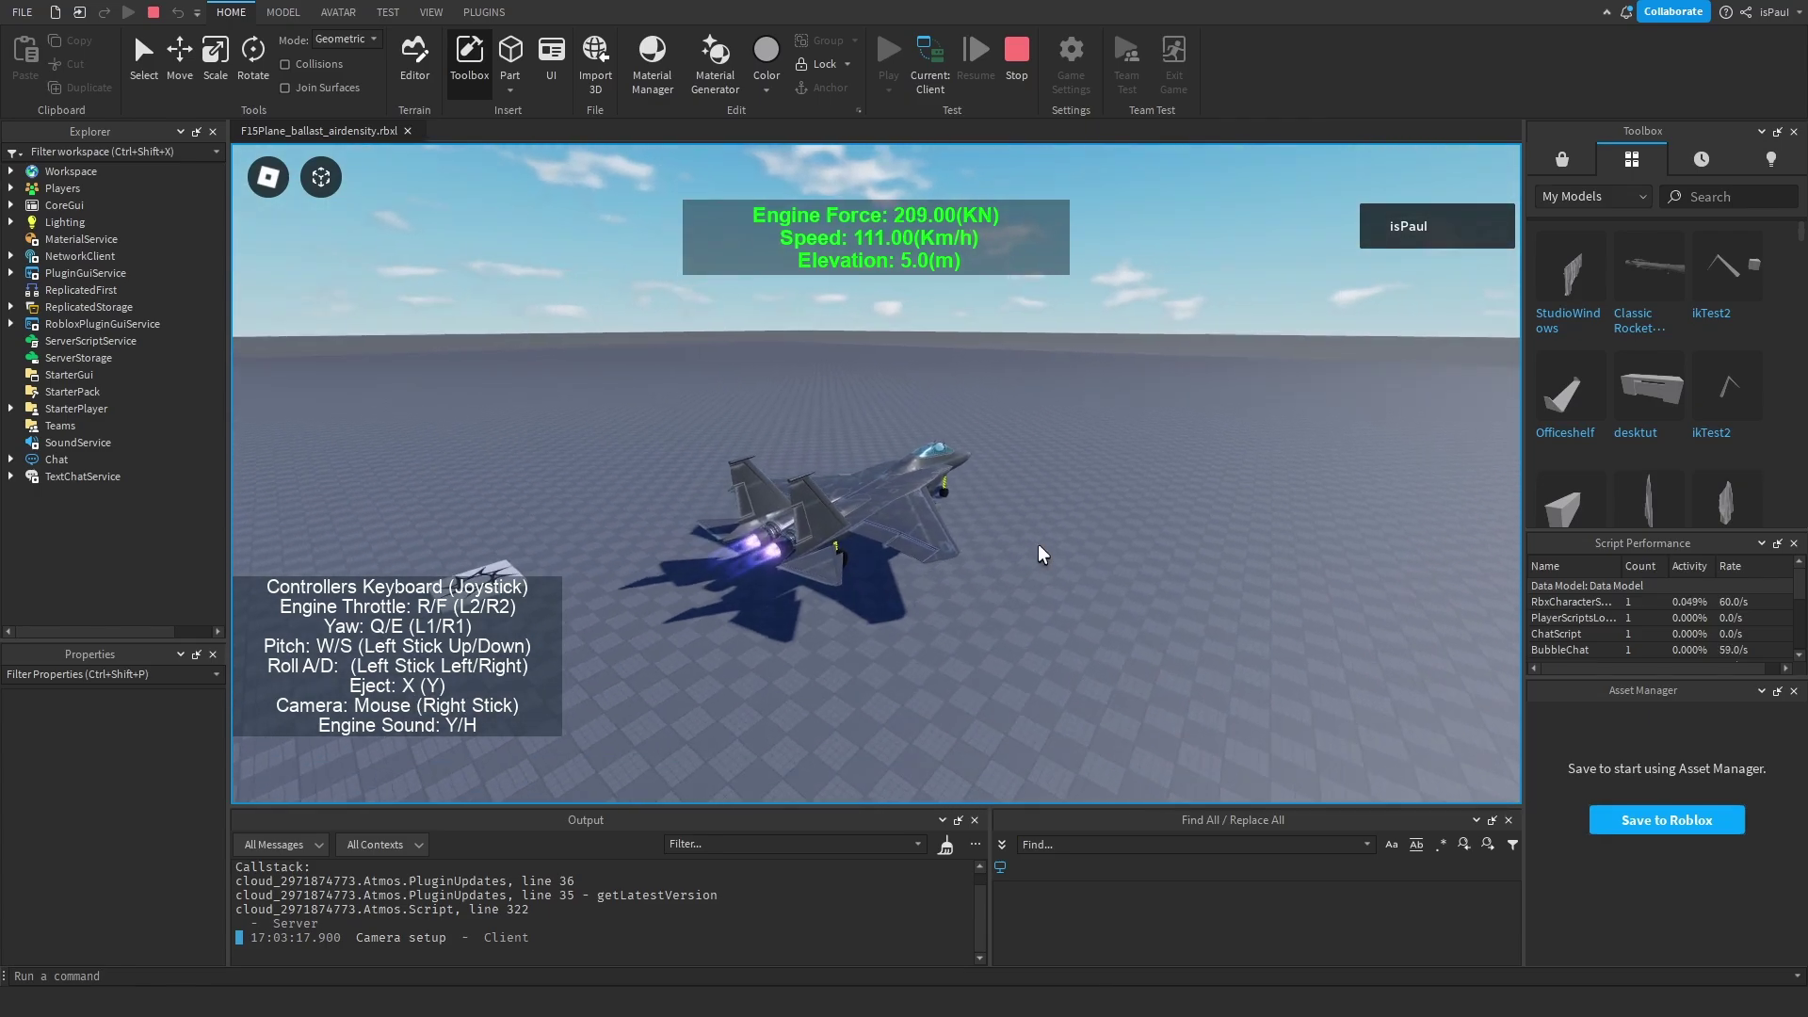
key("r")
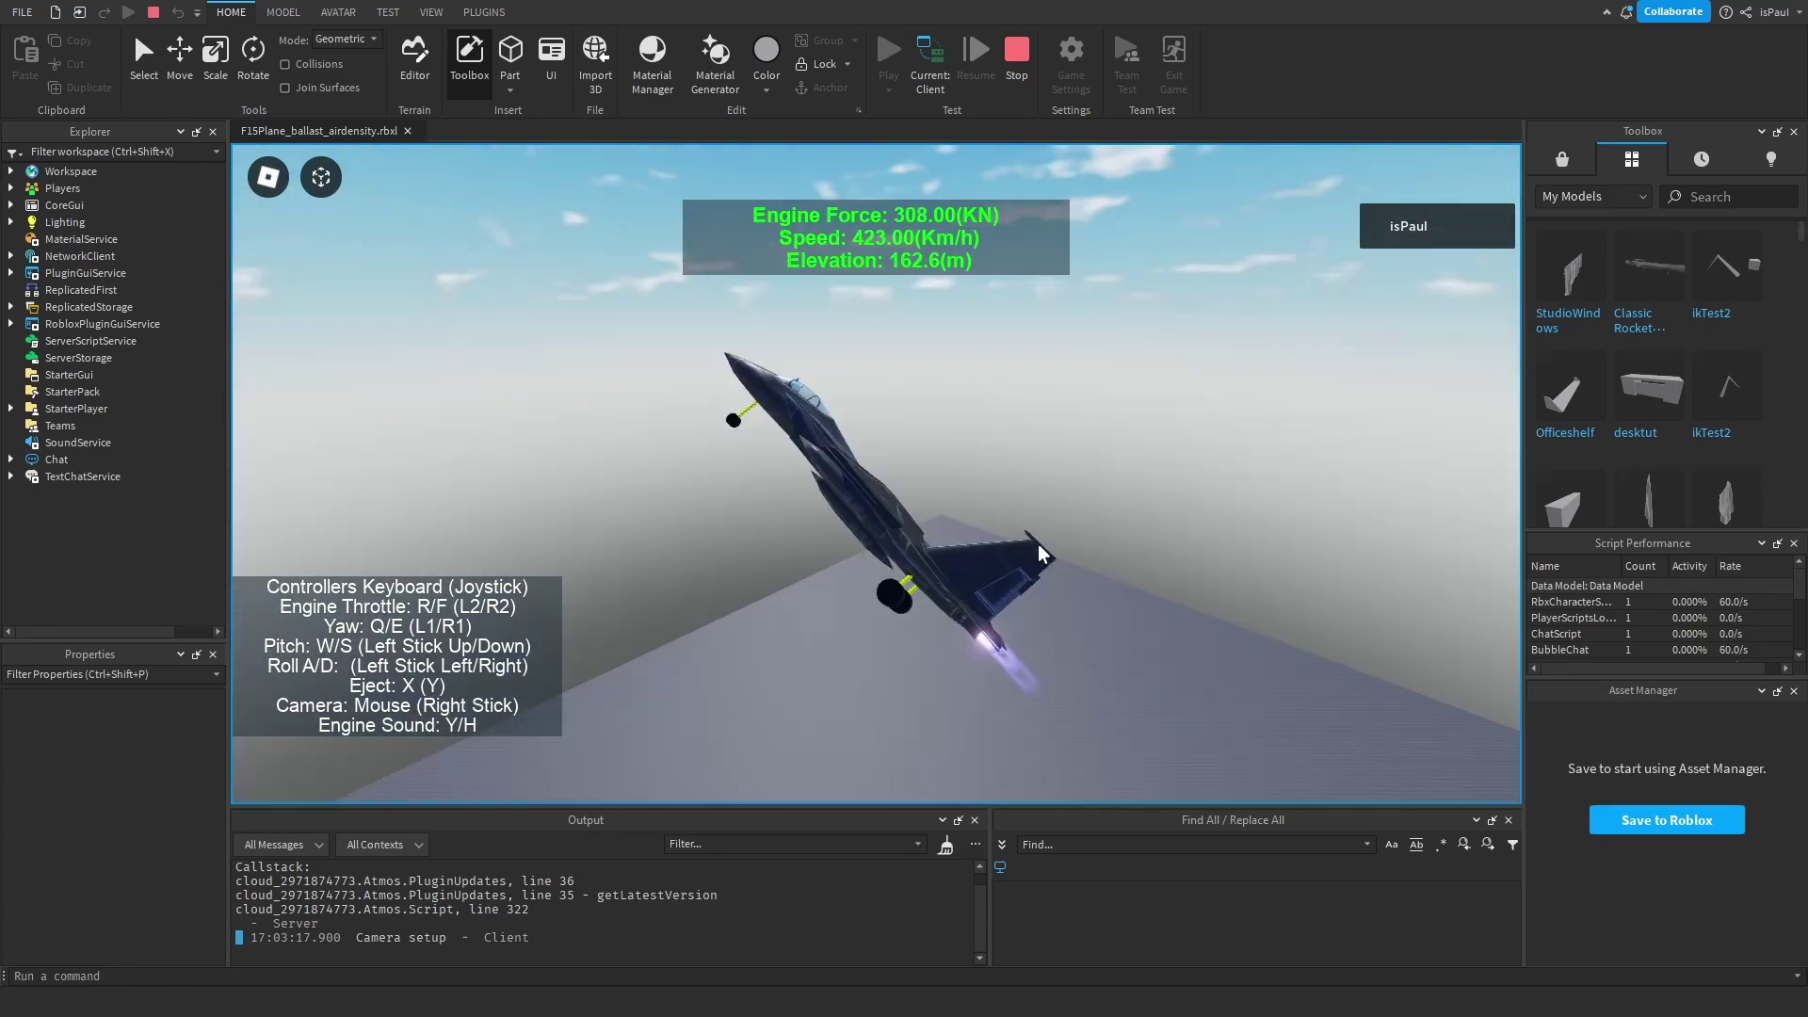
key("s")
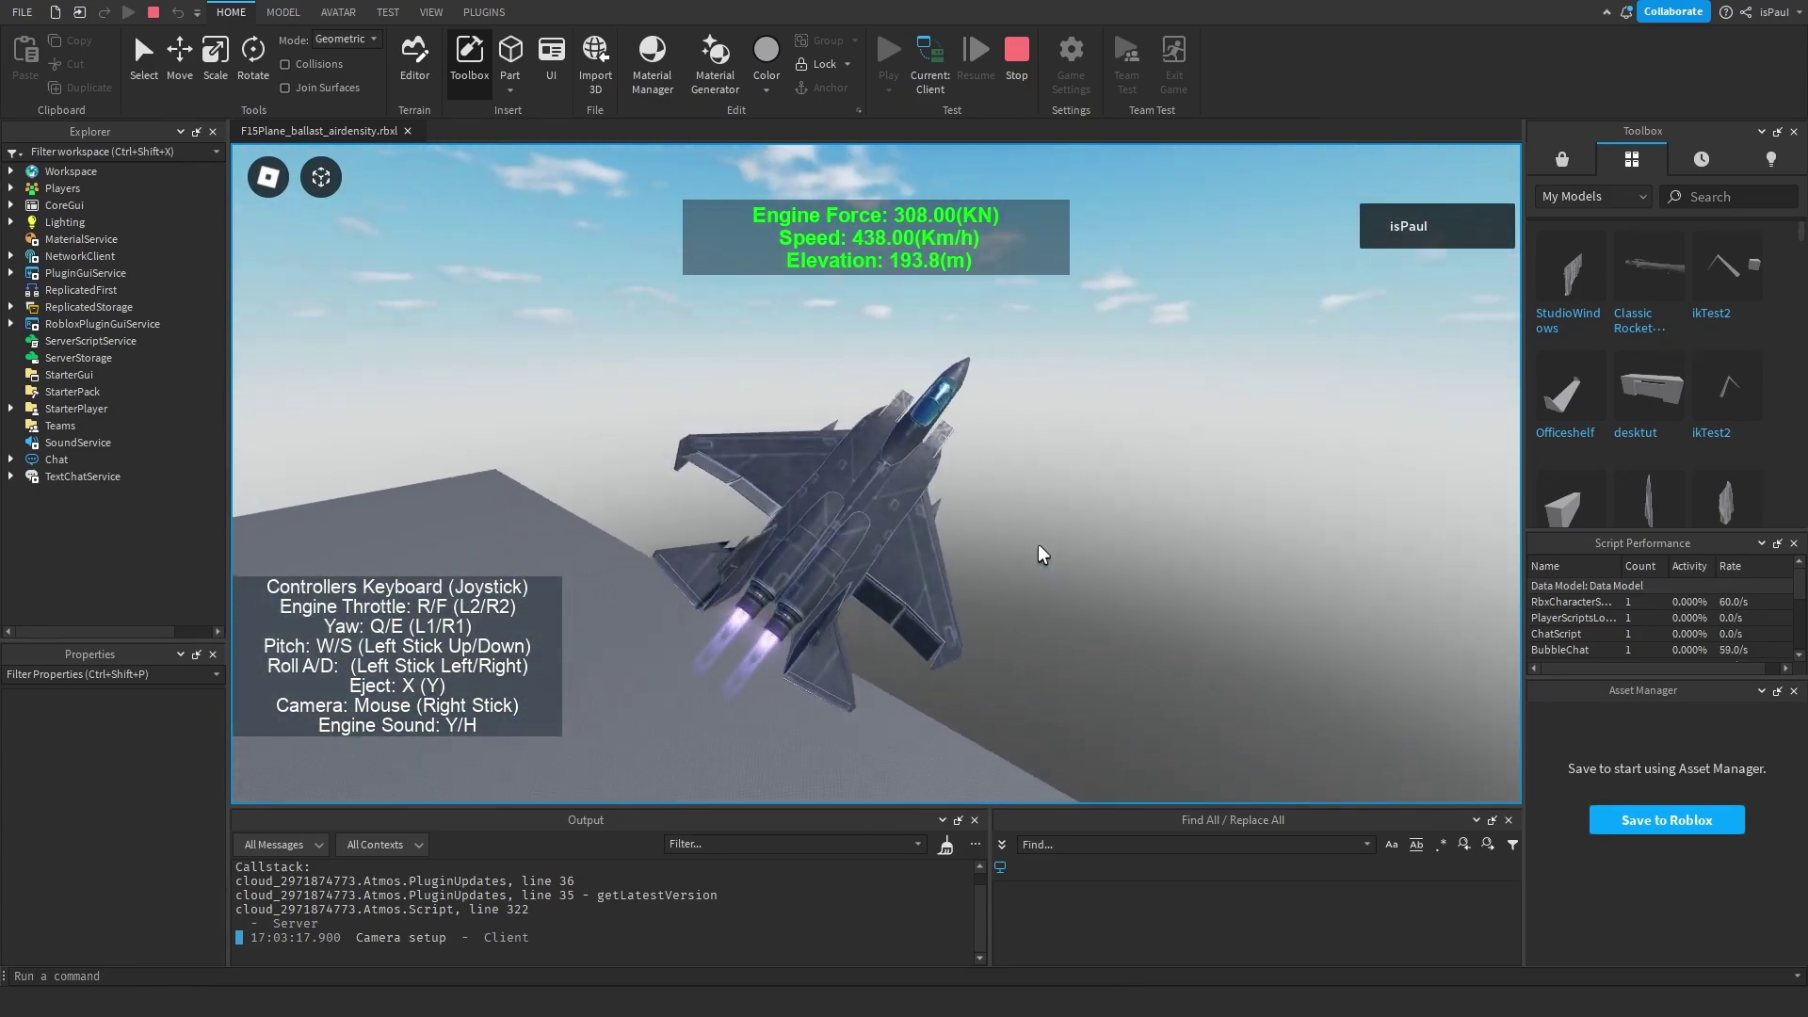
Fly the F15 through pitch and roll manoeuvres while viewing it from different camera angles
right_click_drag(1038, 544, 1058, 533)
key("s")
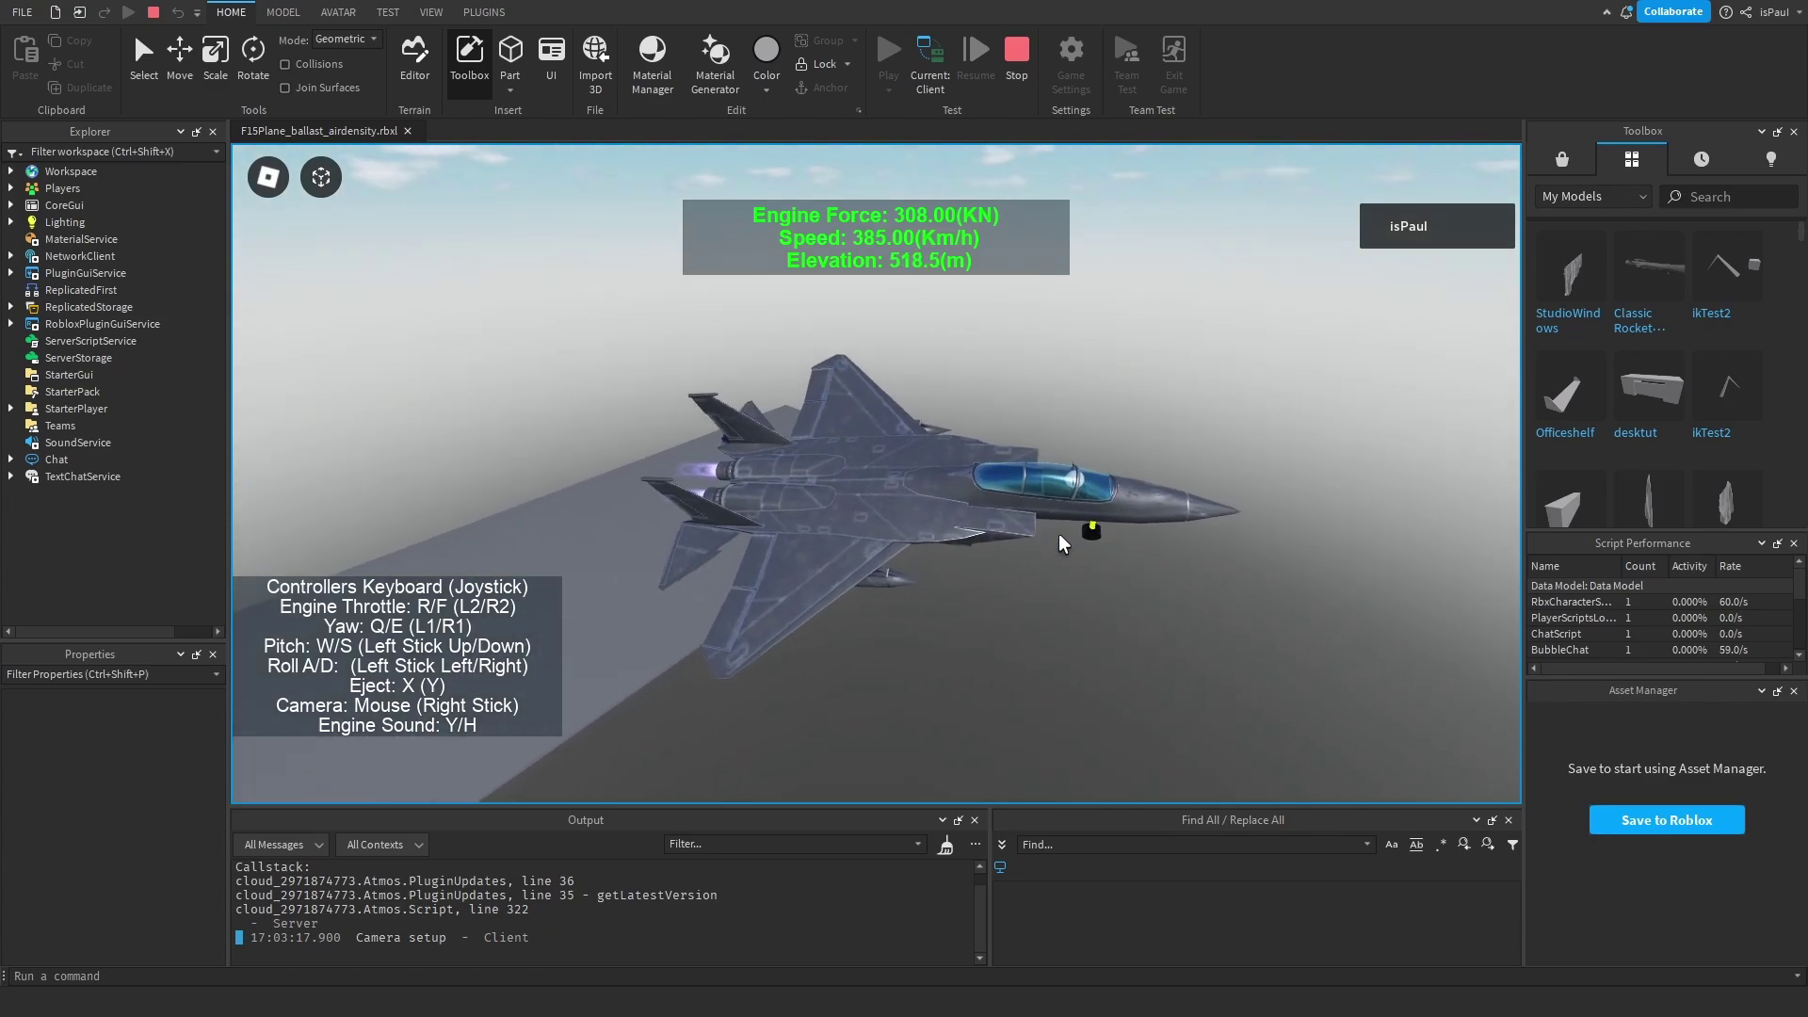
key("a")
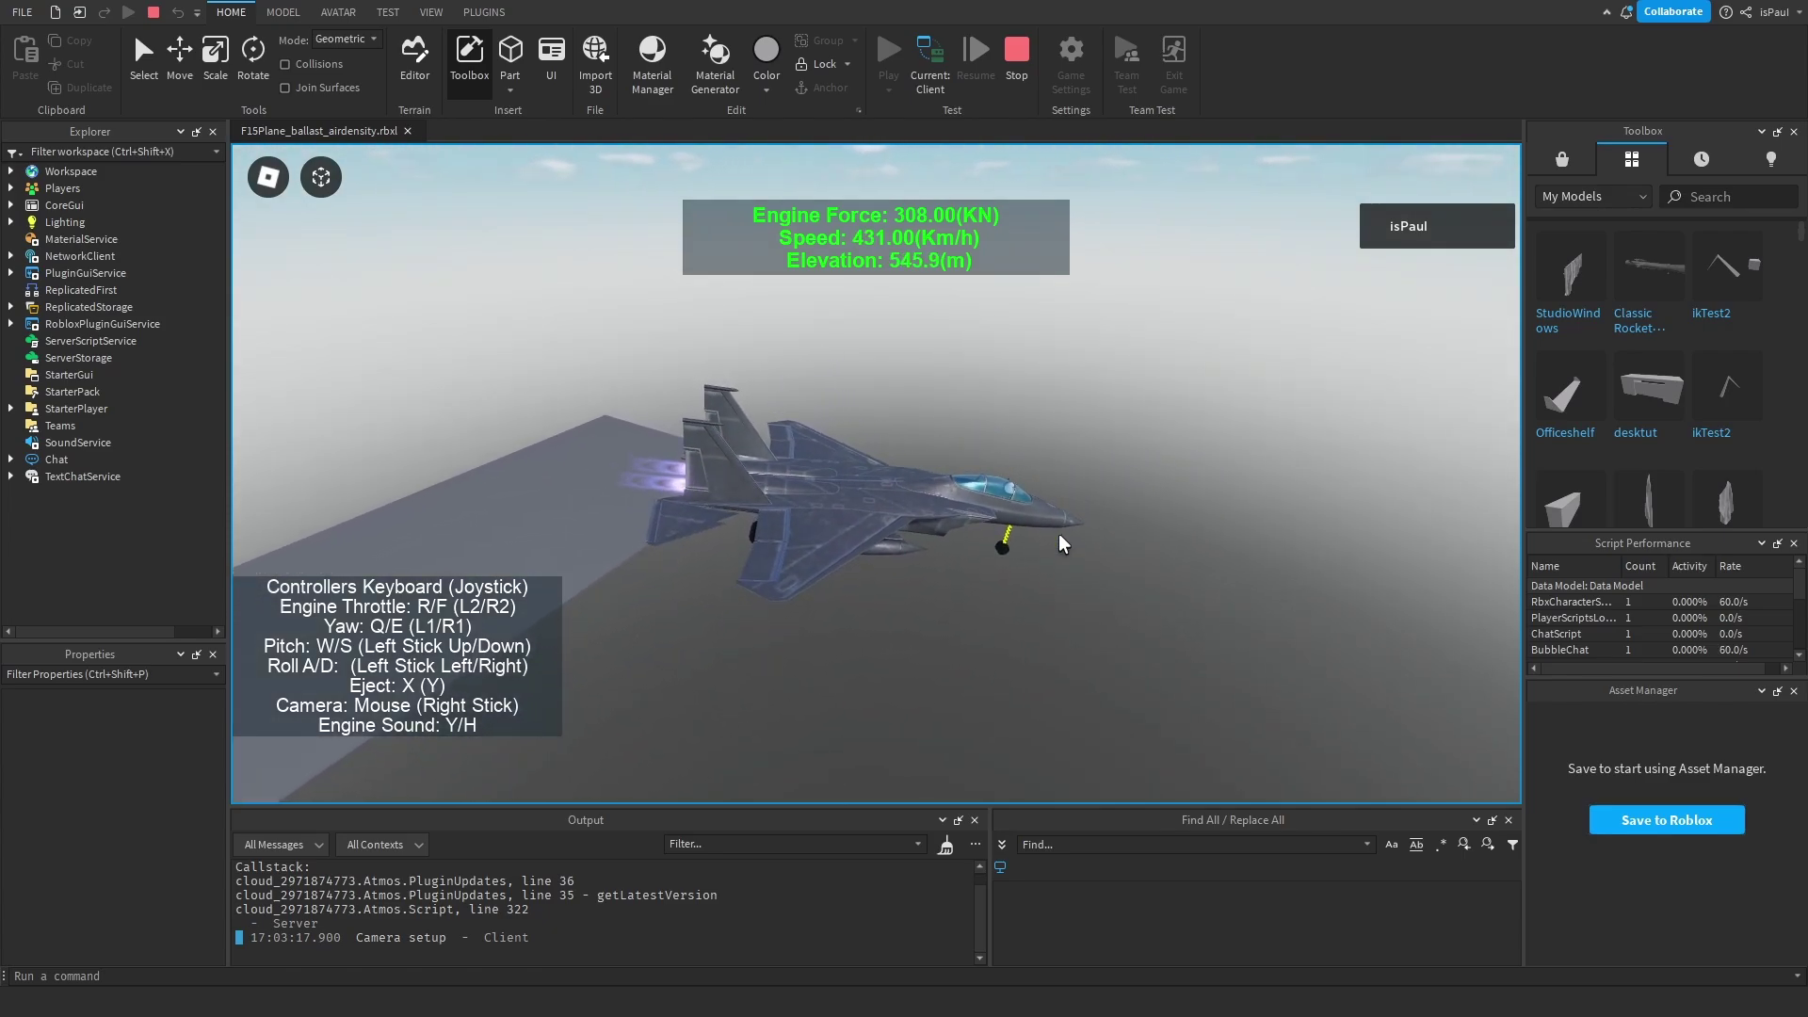
key("a")
right_click_drag(1059, 533, 992, 548)
key("s")
key("d")
key("s")
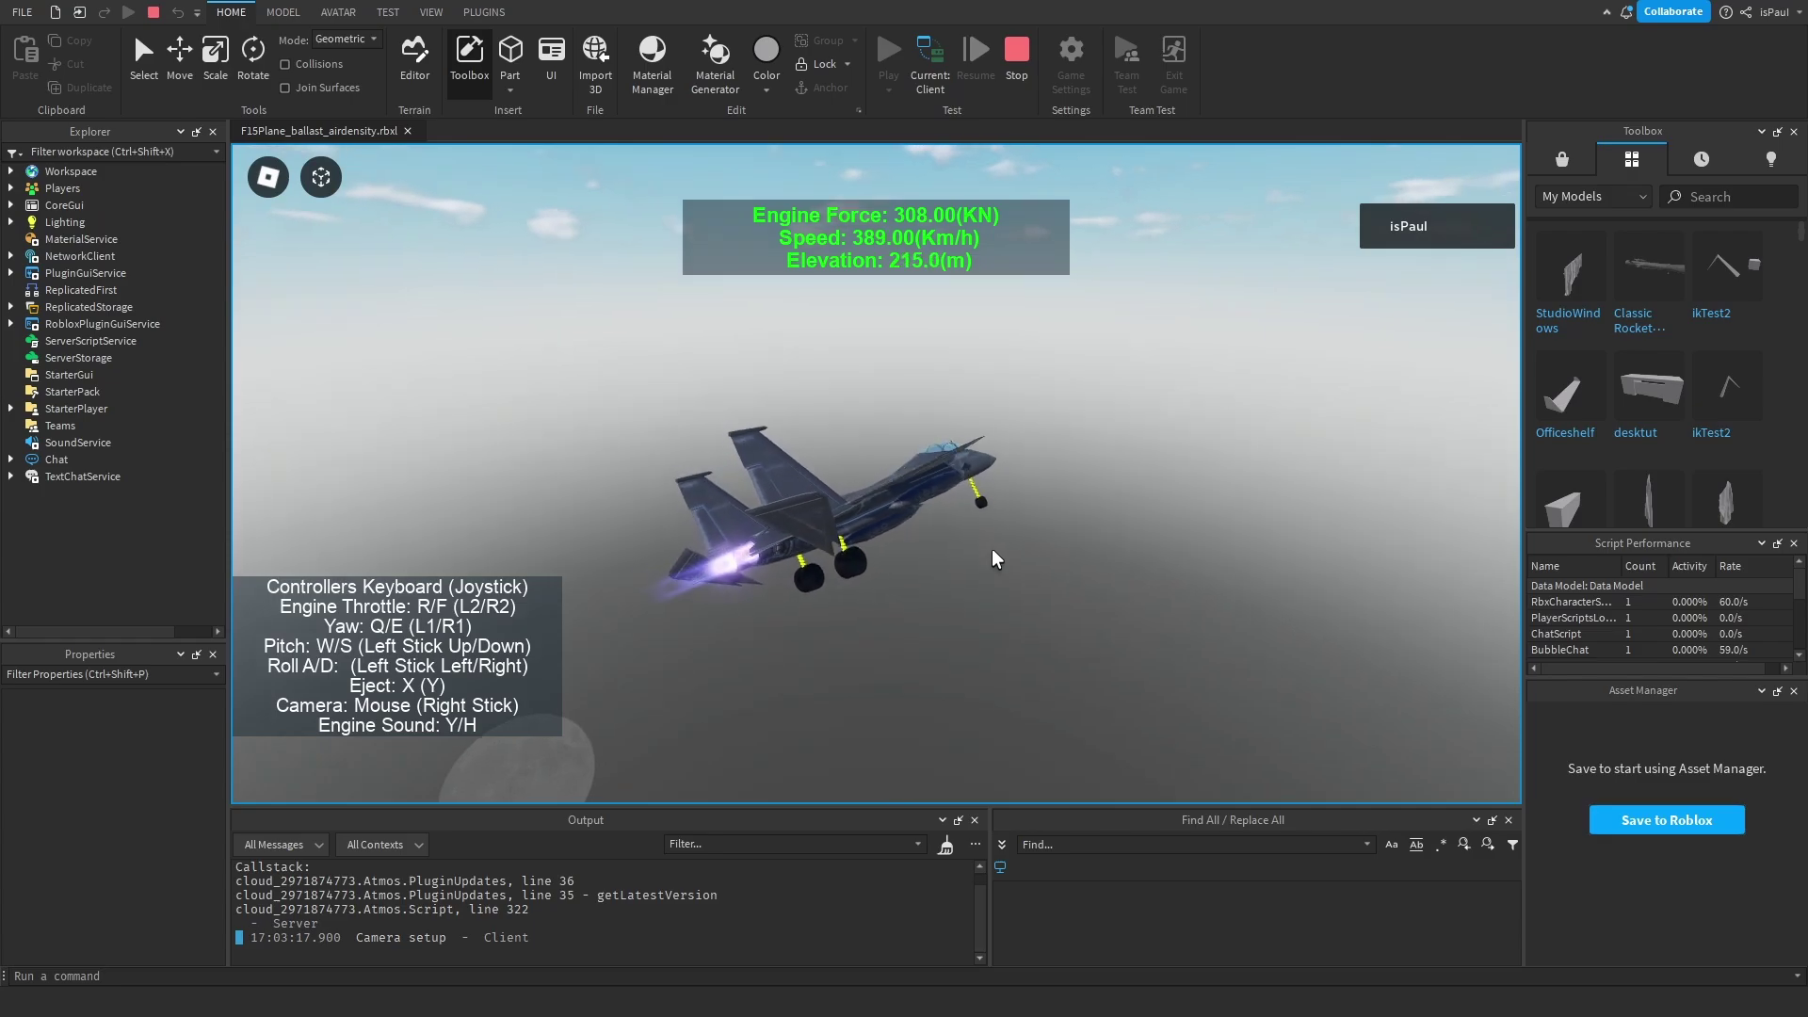
key("a")
key("d")
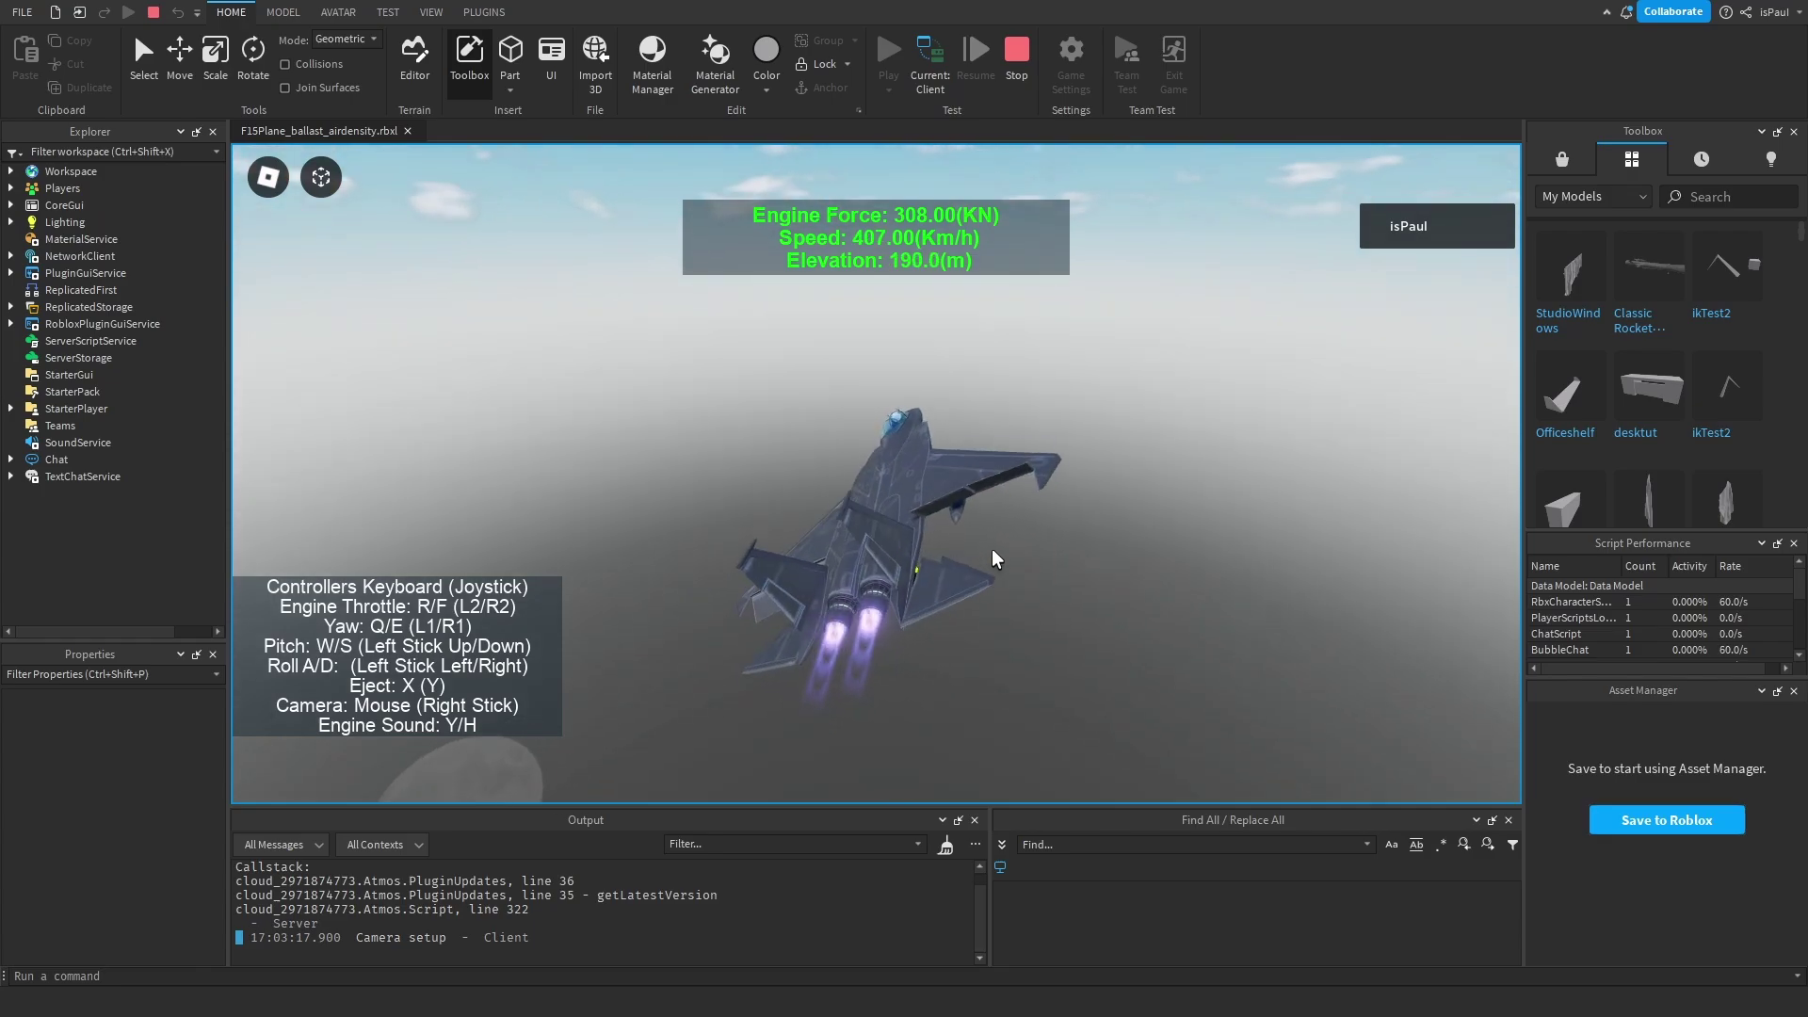
key("a")
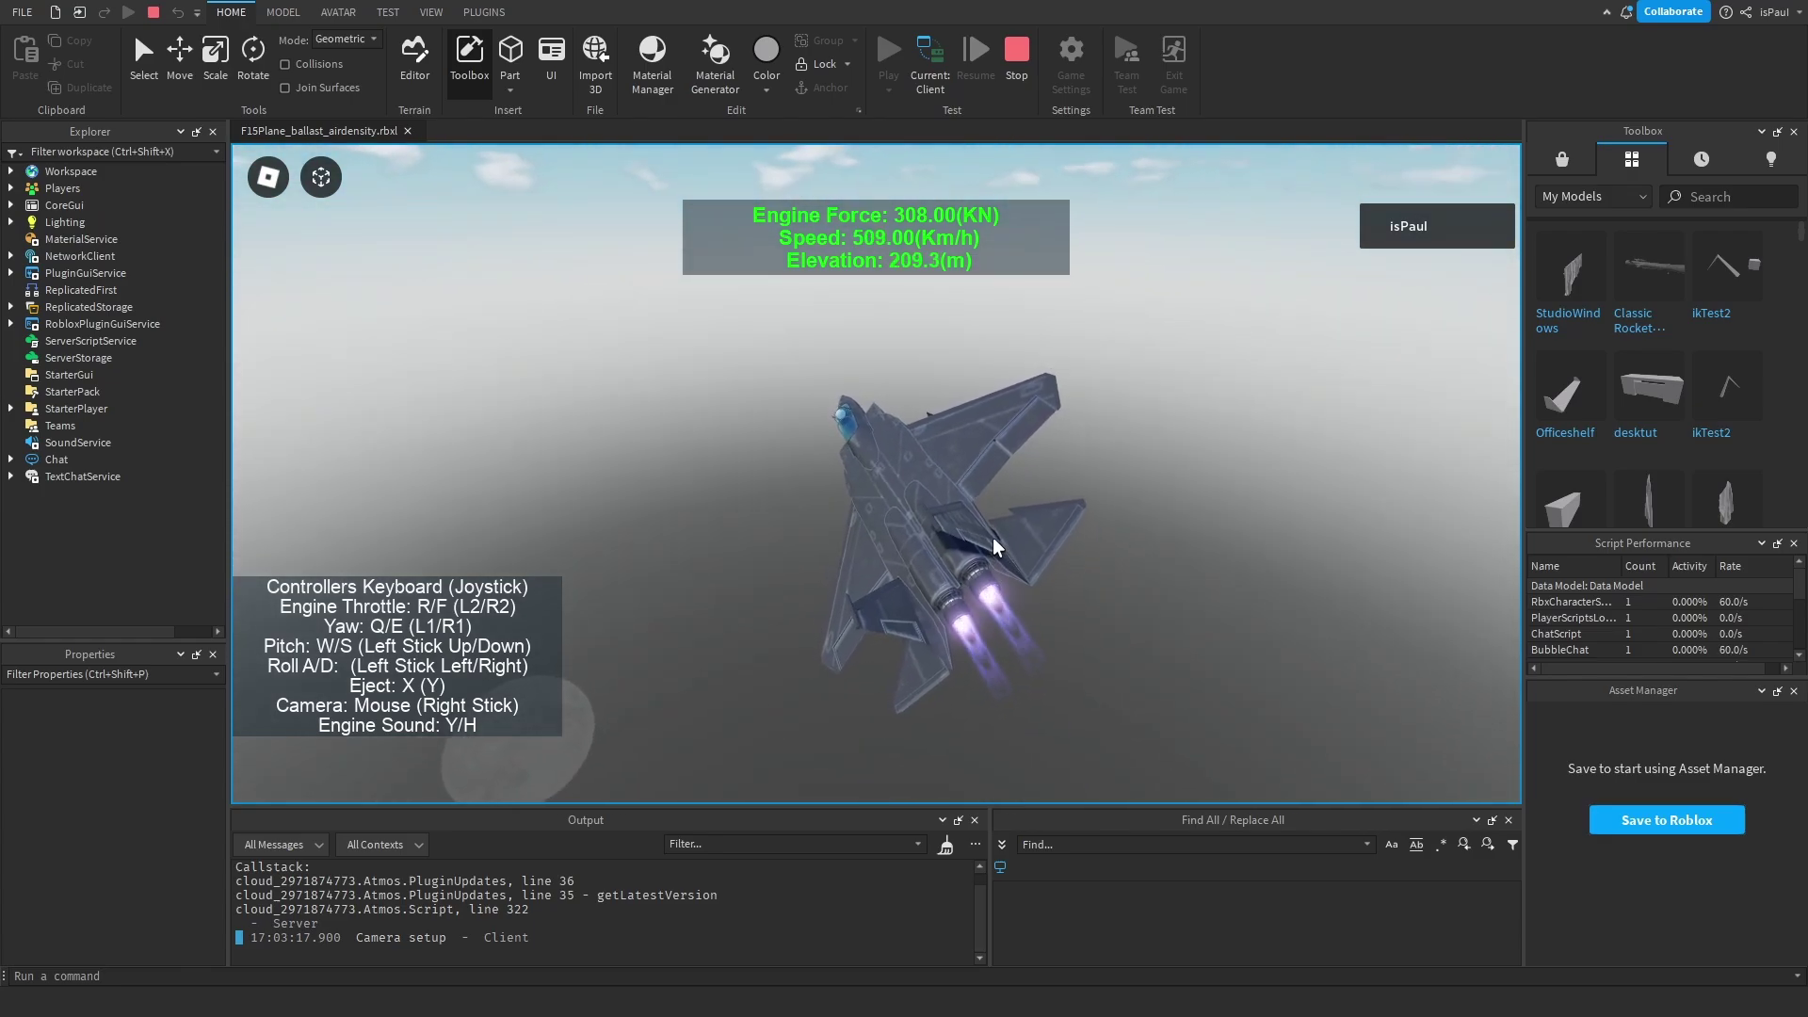
Eject from the F15 in mid-air and descend with the parachute
key("x")
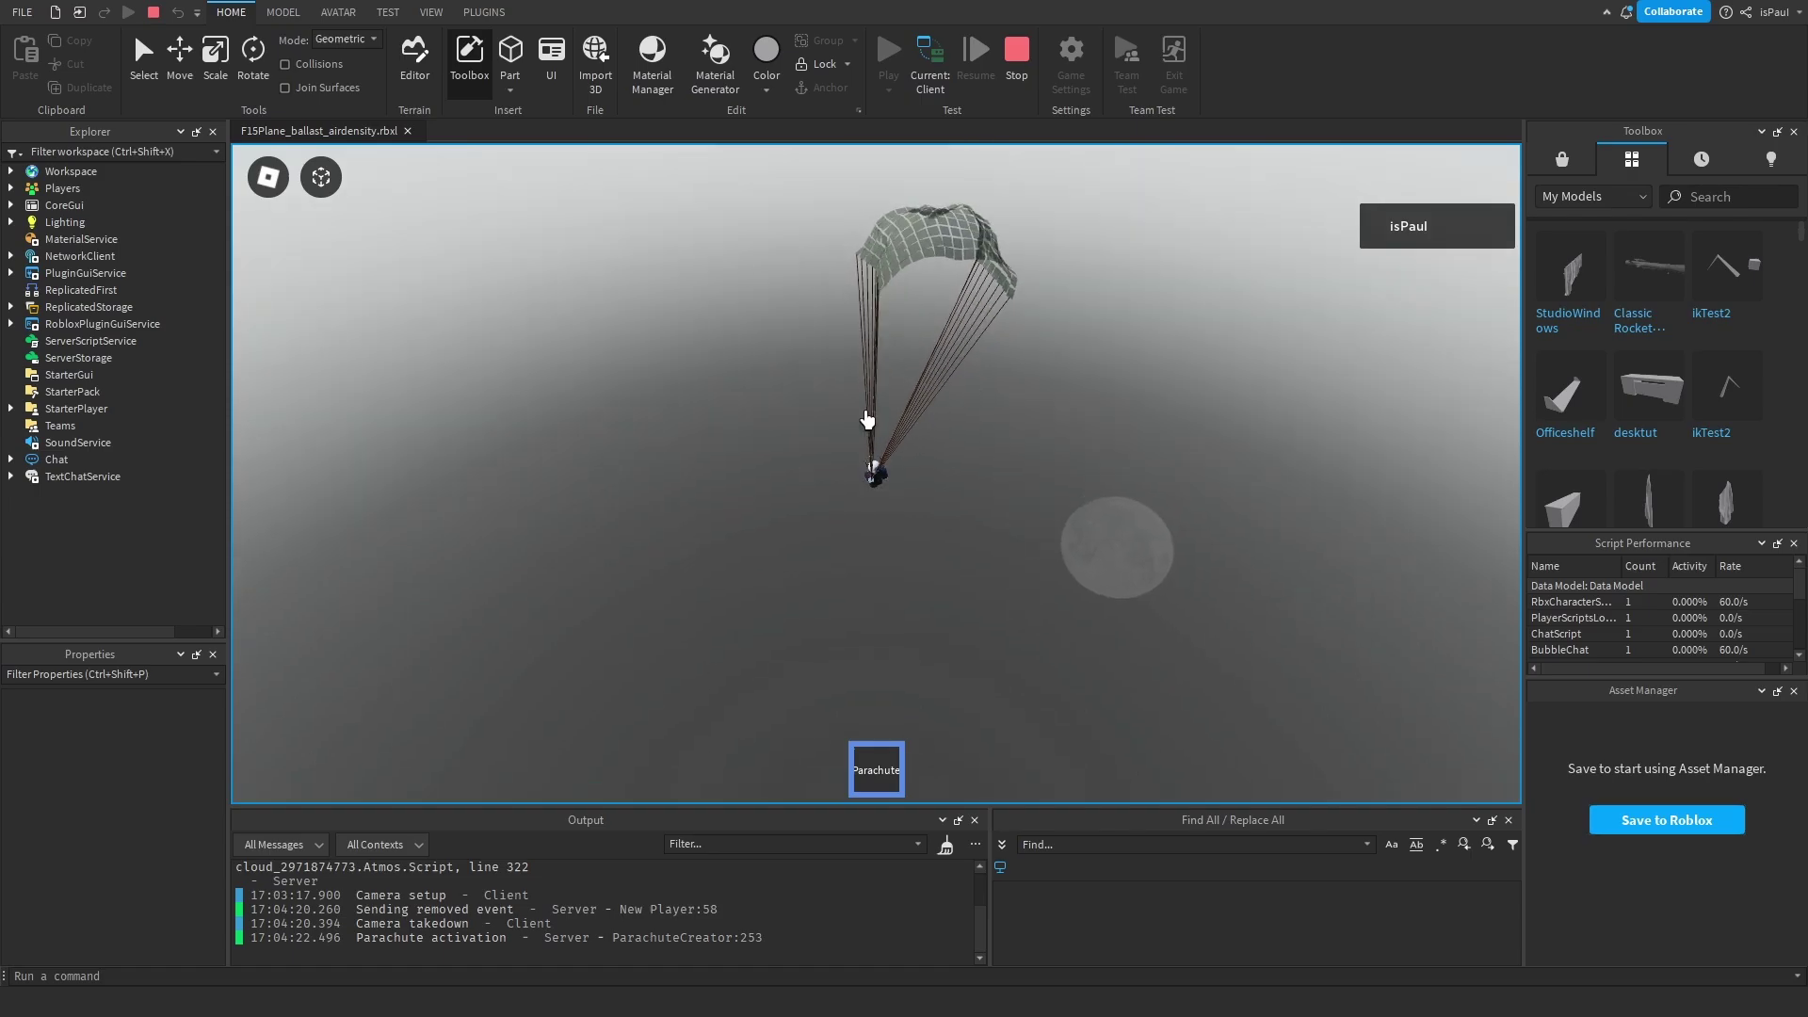
right_click_drag(983, 486, 984, 484)
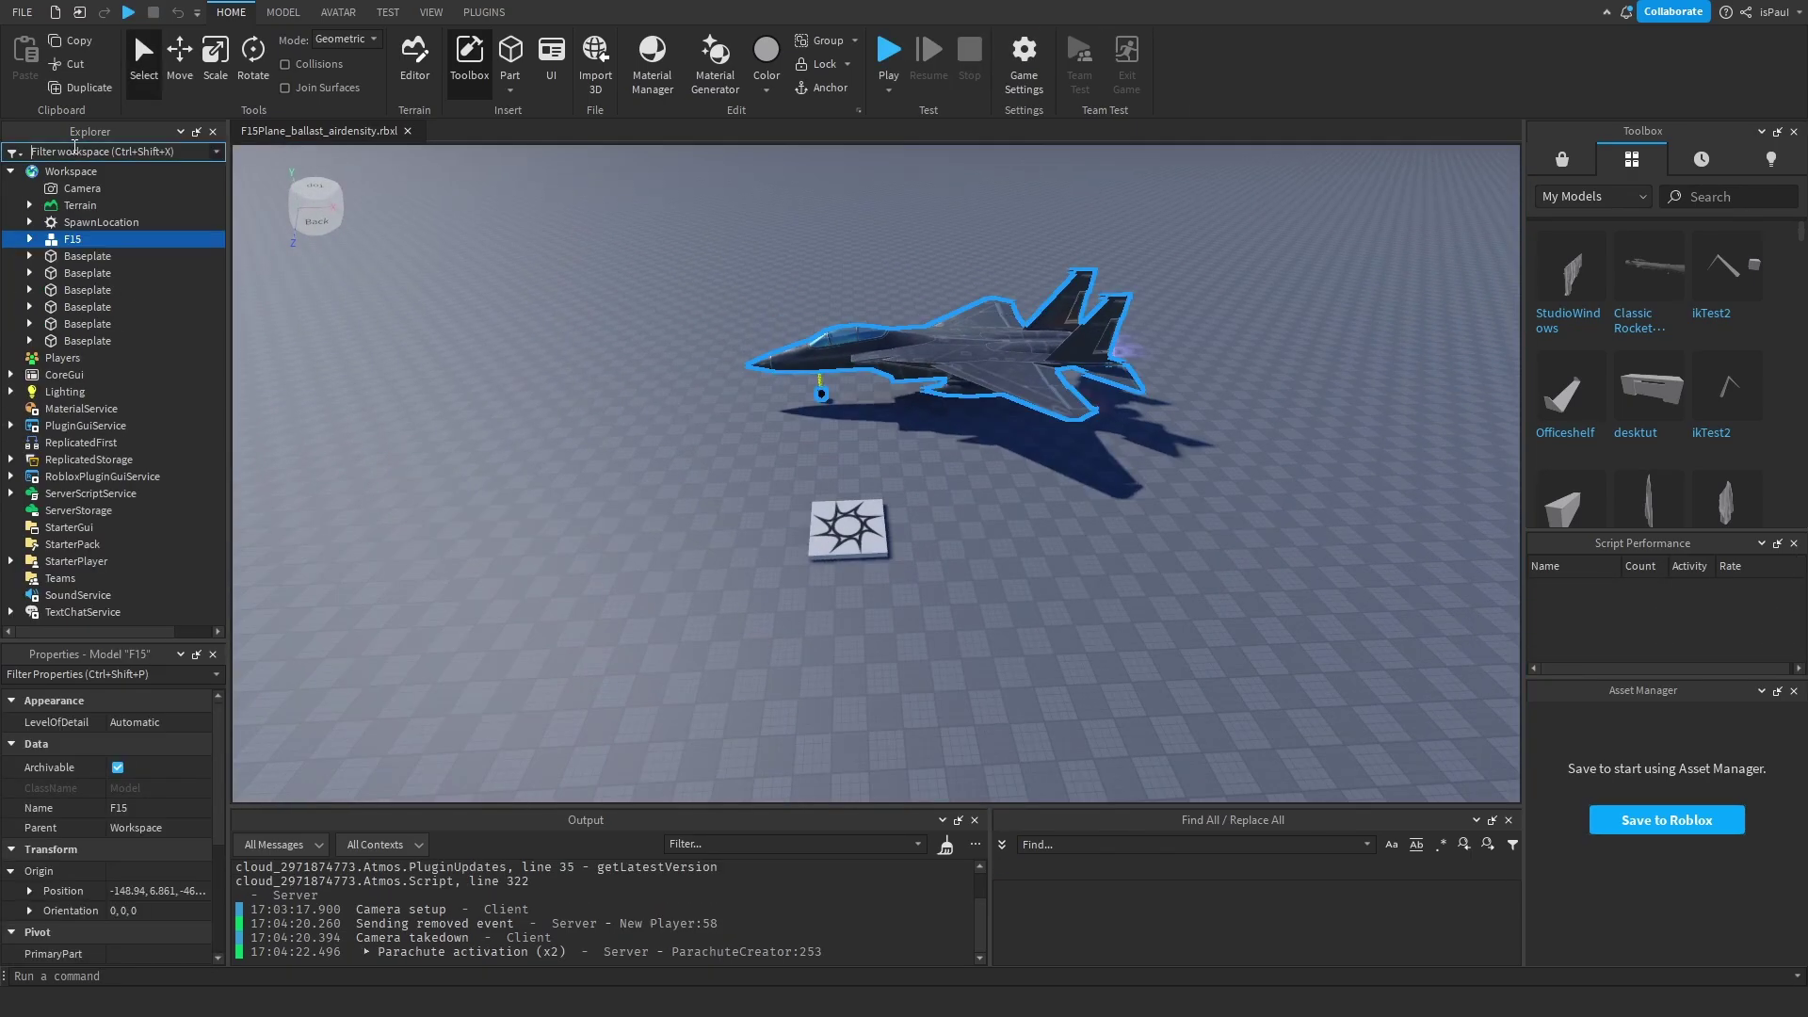
Filter the Explorer for "parach", open the ParachuteCreator script, and read how its panels and spring constraints are built
type("parach")
double_click(106, 330)
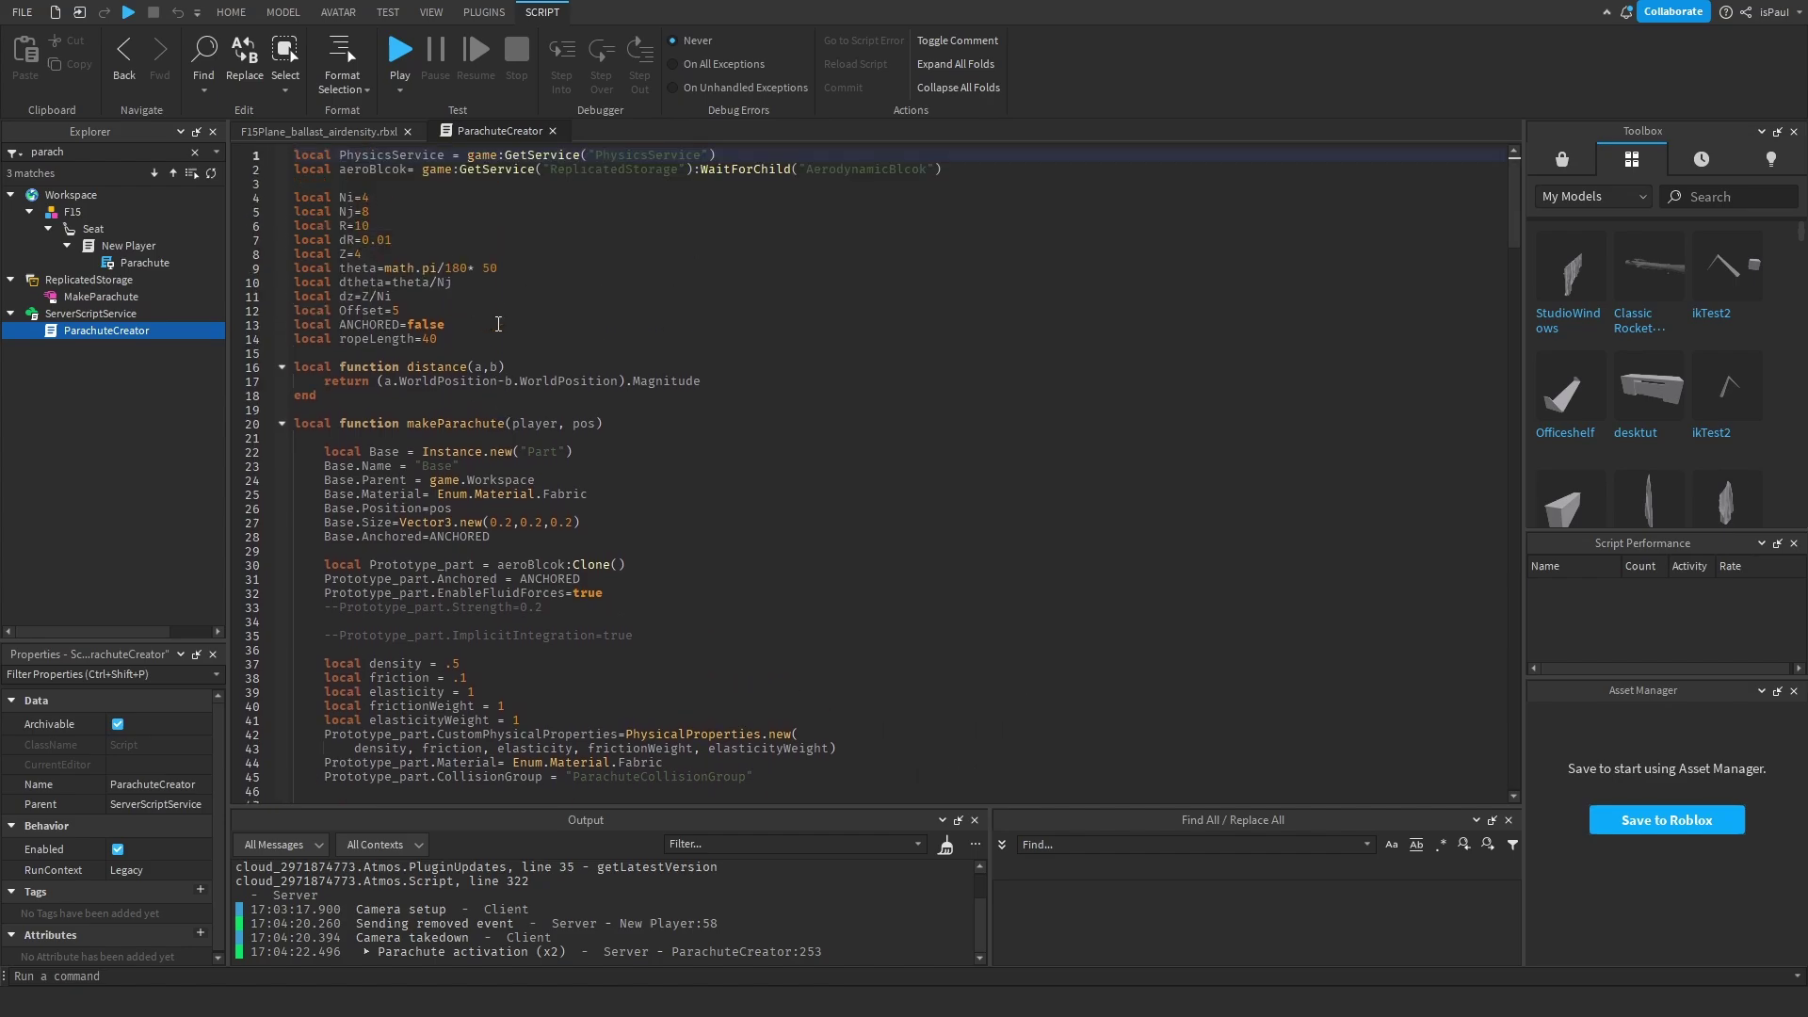
scroll(498, 324, "down", 6)
scroll(498, 322, "down", 5)
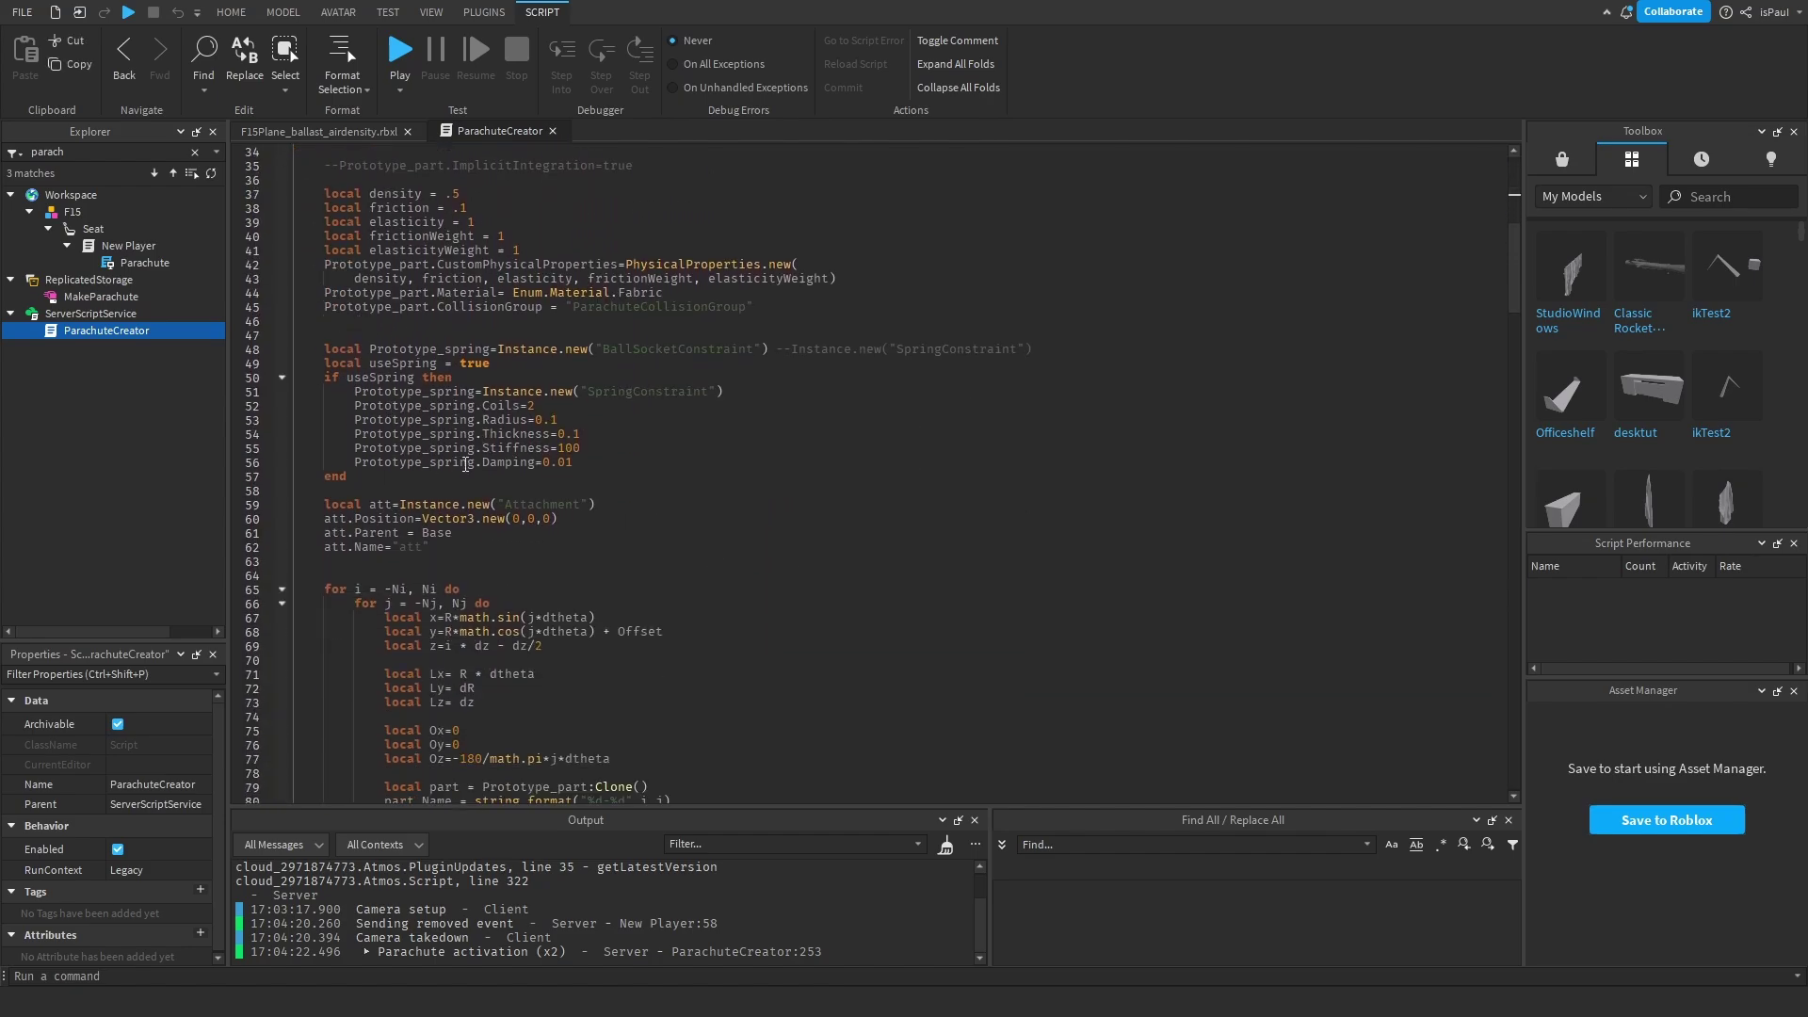
Play test the F15 place again and eject from the parked plane to spawn the parachute
left_click(297, 133)
left_click(888, 37)
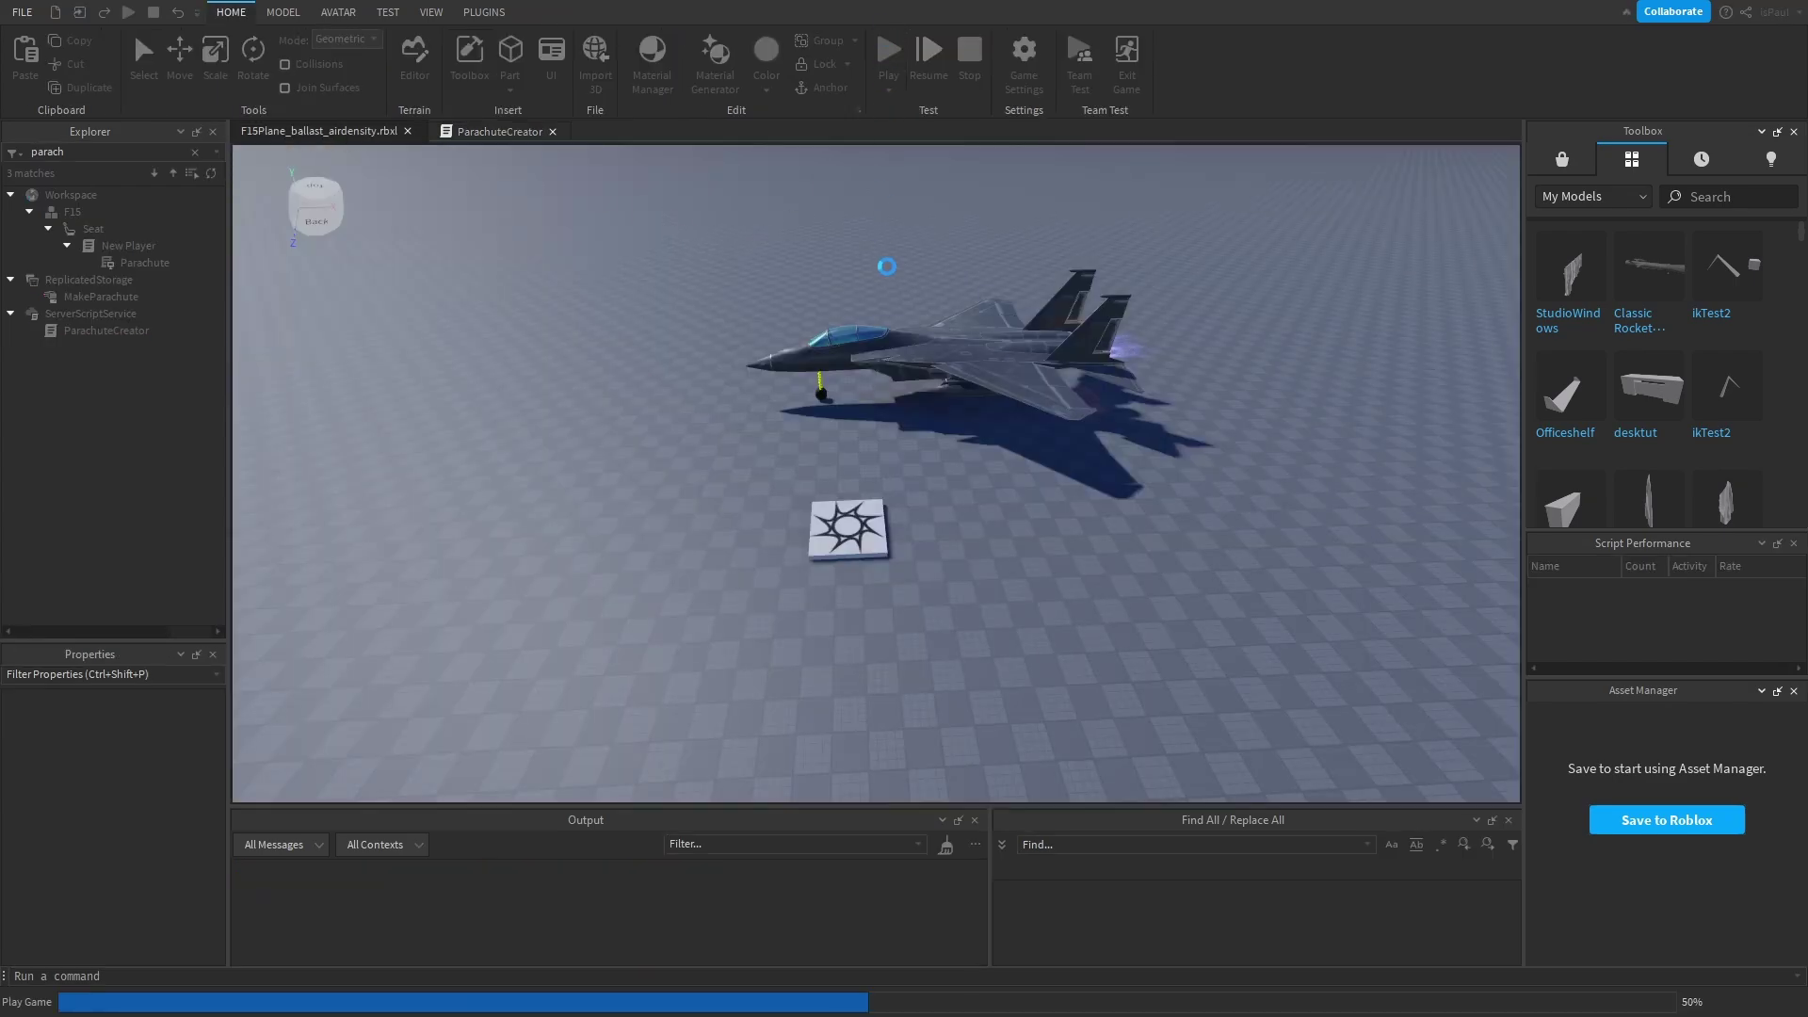
key("x")
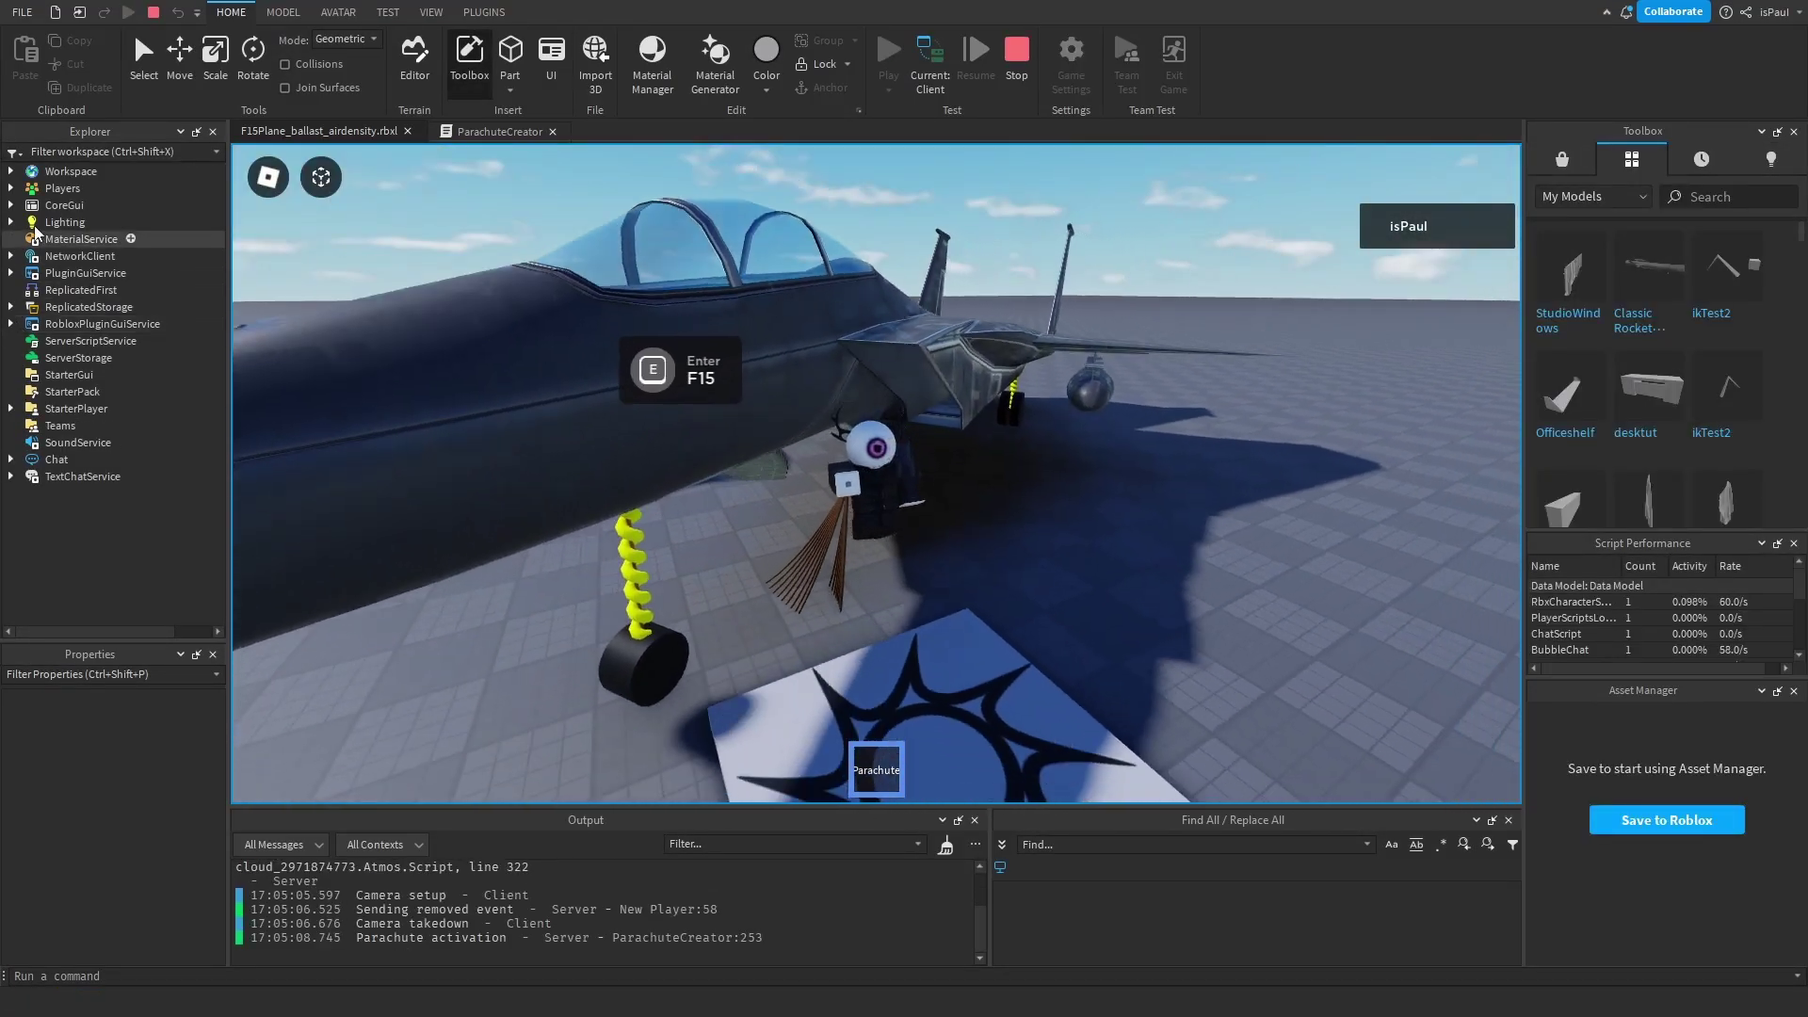
Copy the Parachute tool from the avatar's model in the Workspace during the play test
left_click(11, 171)
left_click(29, 239)
scroll(103, 282, "down", 1)
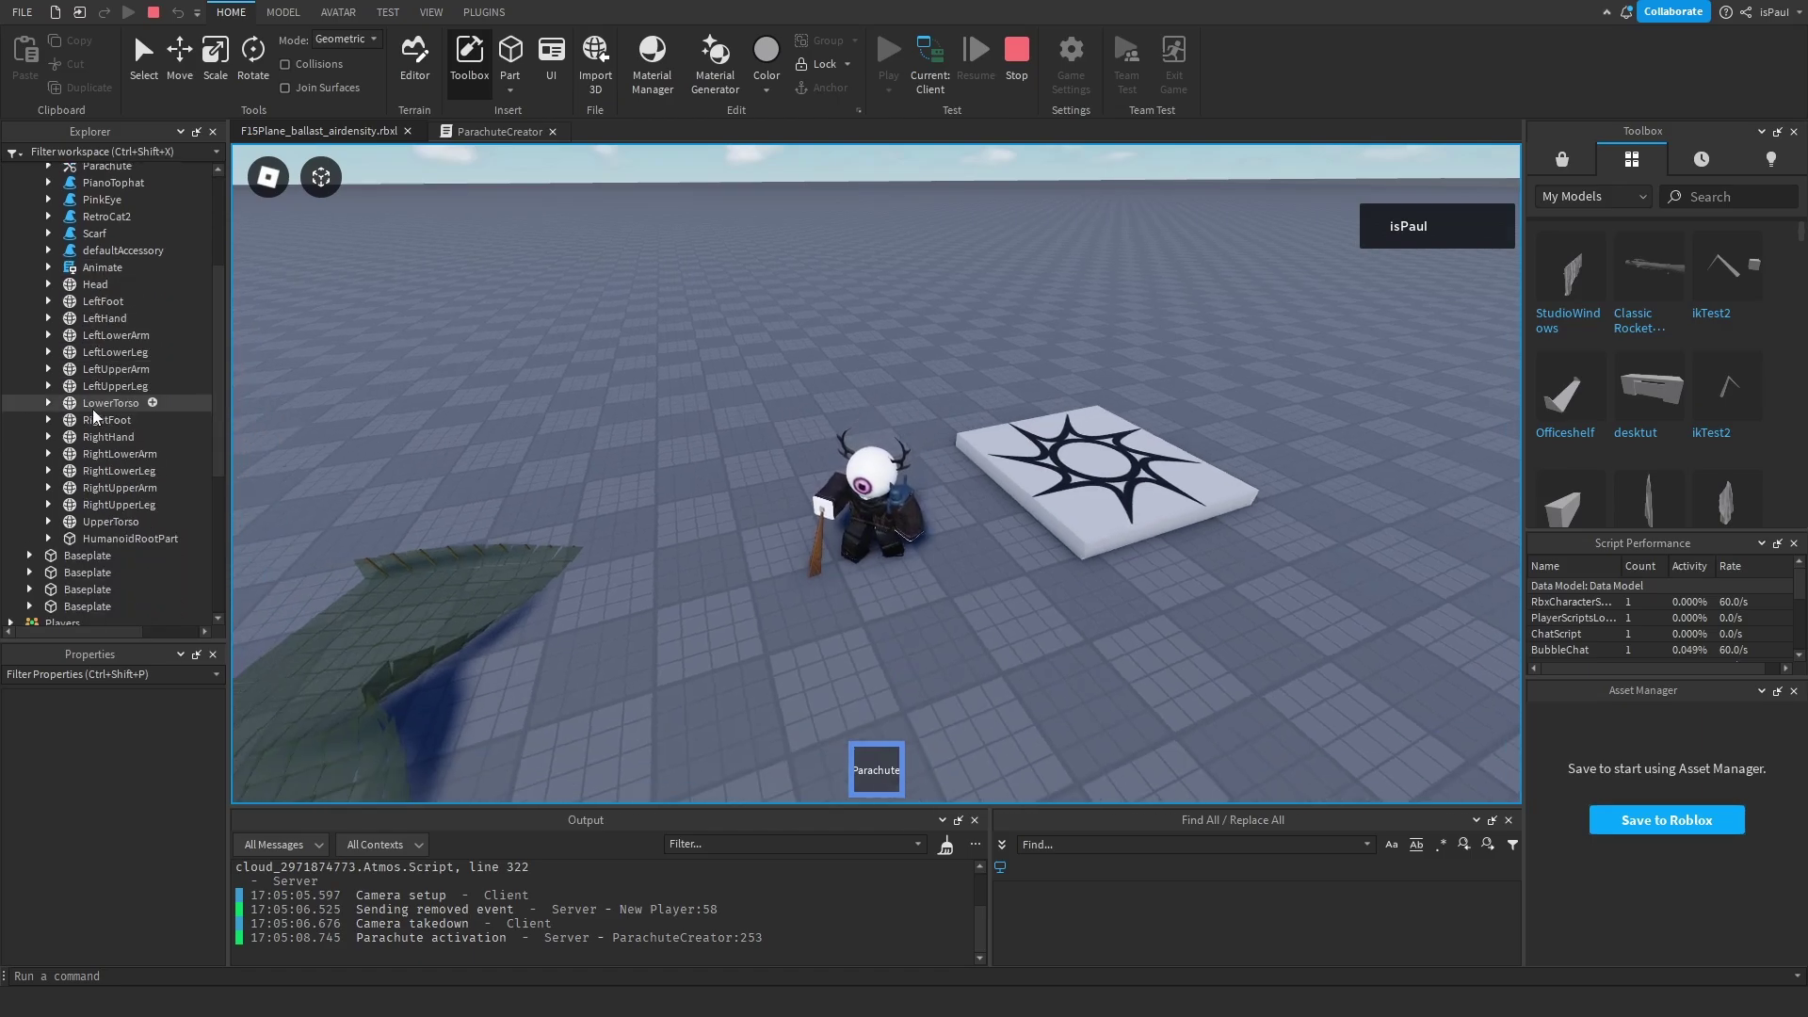
left_click(103, 311)
right_click_drag(631, 474, 499, 522)
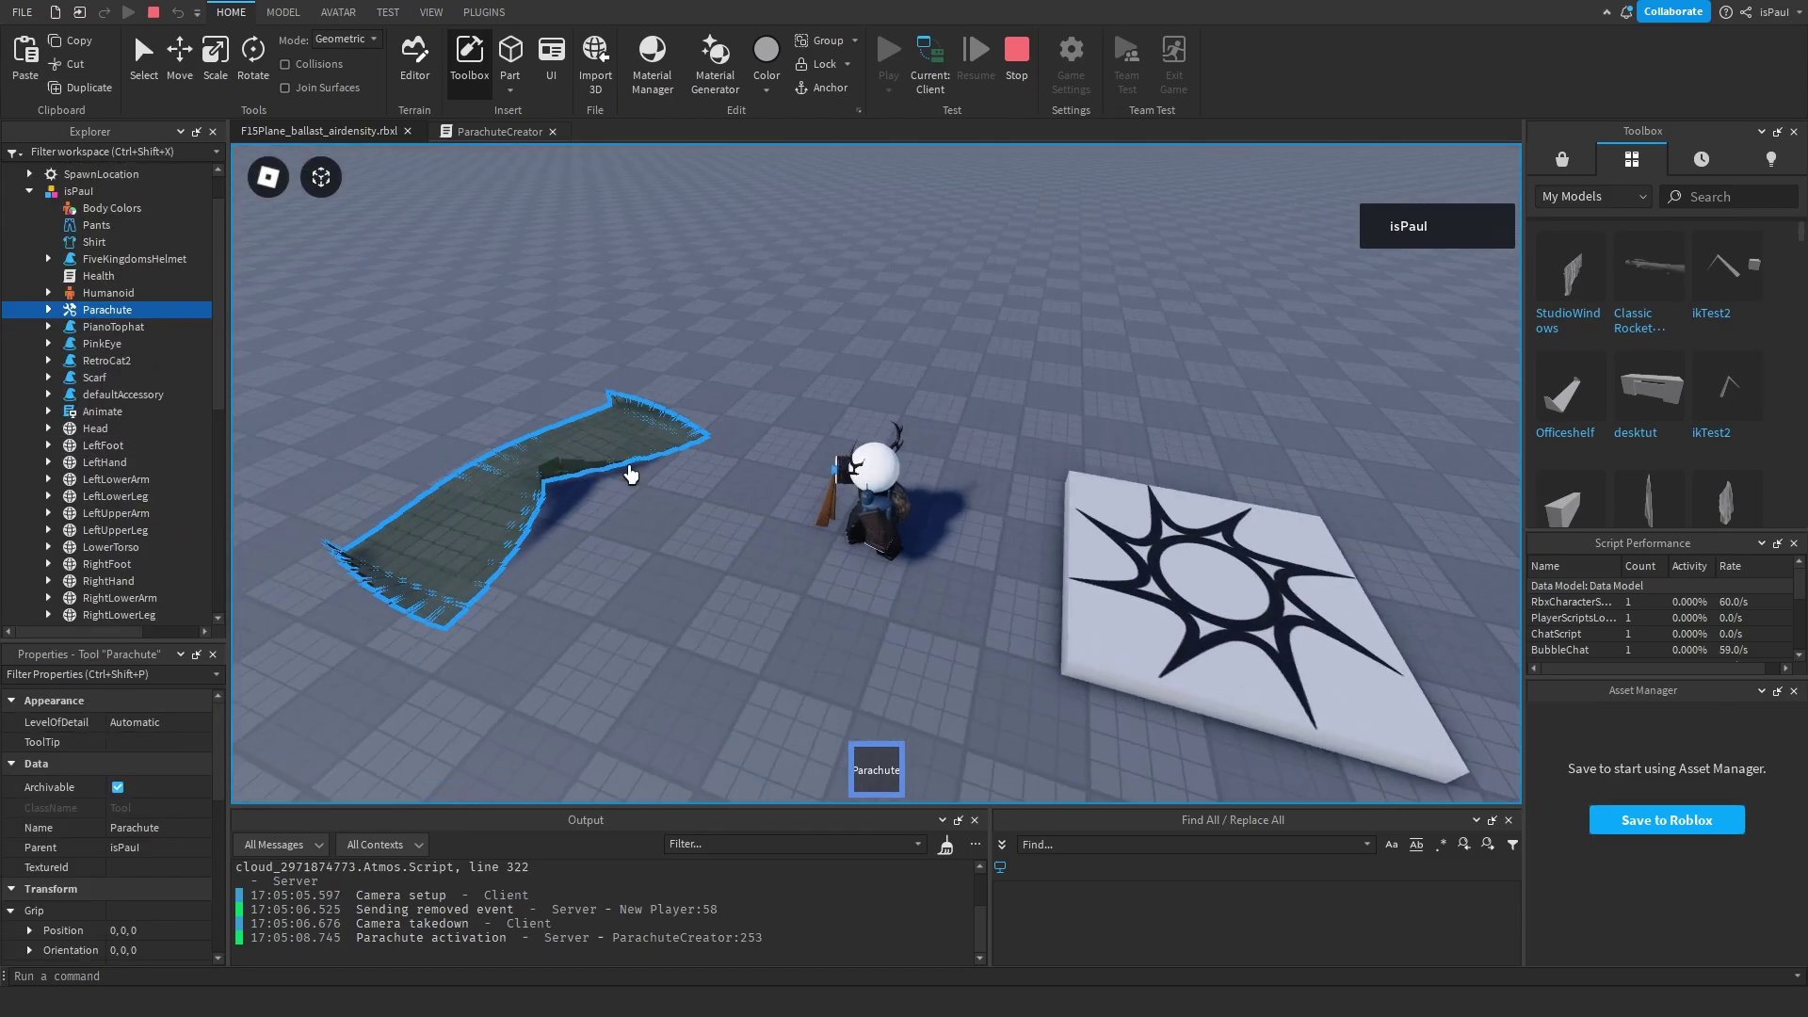
End the play test, paste the copied Parachute into the Workspace, and move its handle away from the canopy
left_click(1017, 57)
scroll(1017, 565, "up", 5)
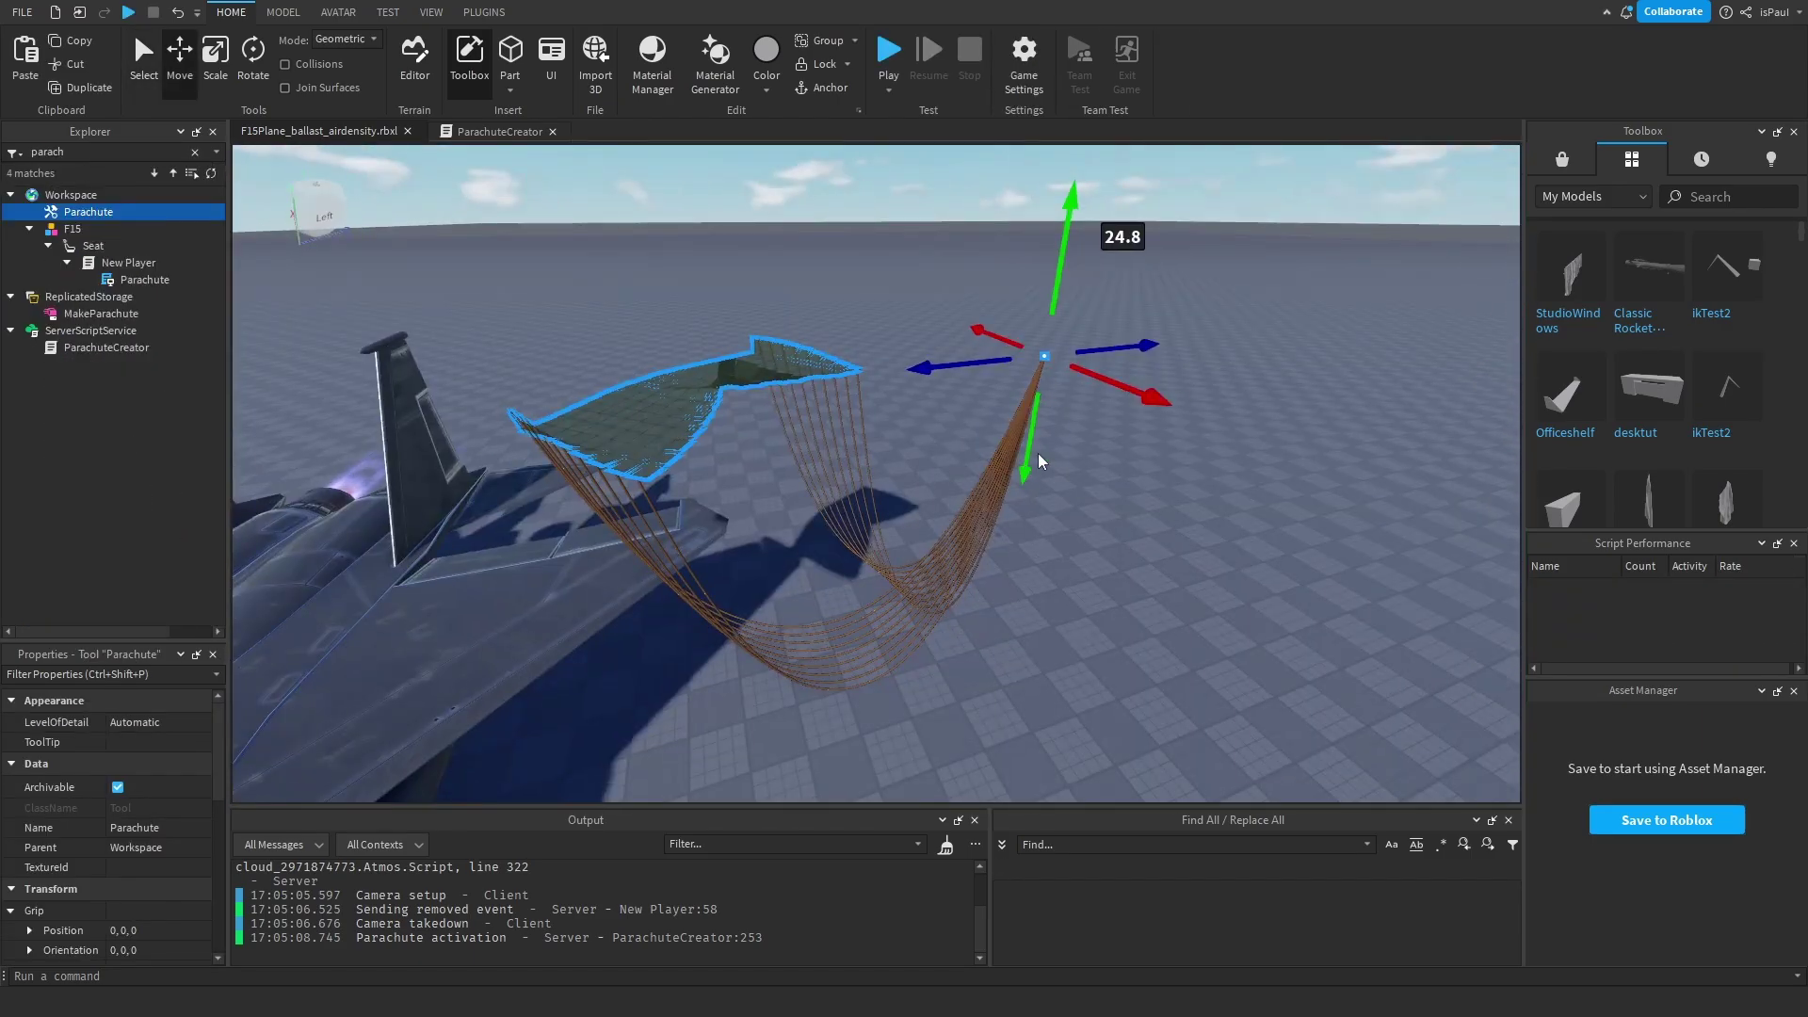
left_click_drag(1086, 374, 1111, 386)
Locate the parachute's canopy parts under its Handle in the Explorer and expand part 4--4
scroll(122, 382, "up", 15)
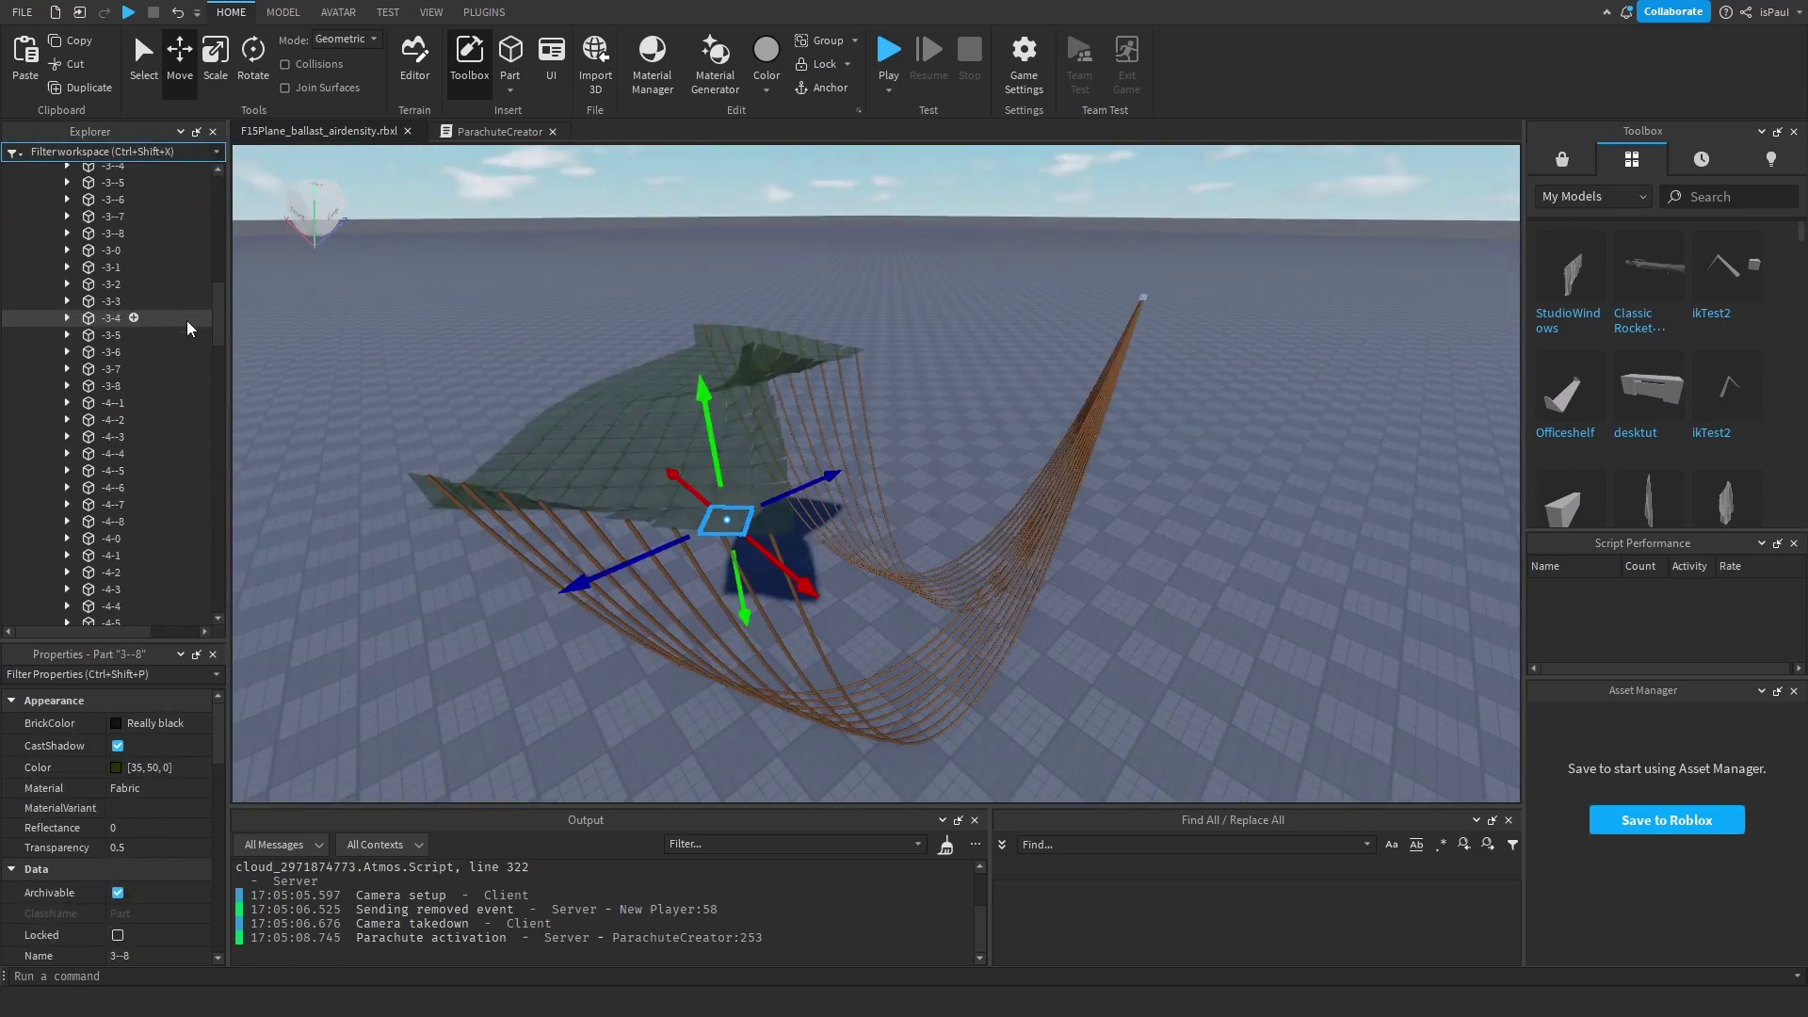
scroll(187, 317, "up", 5)
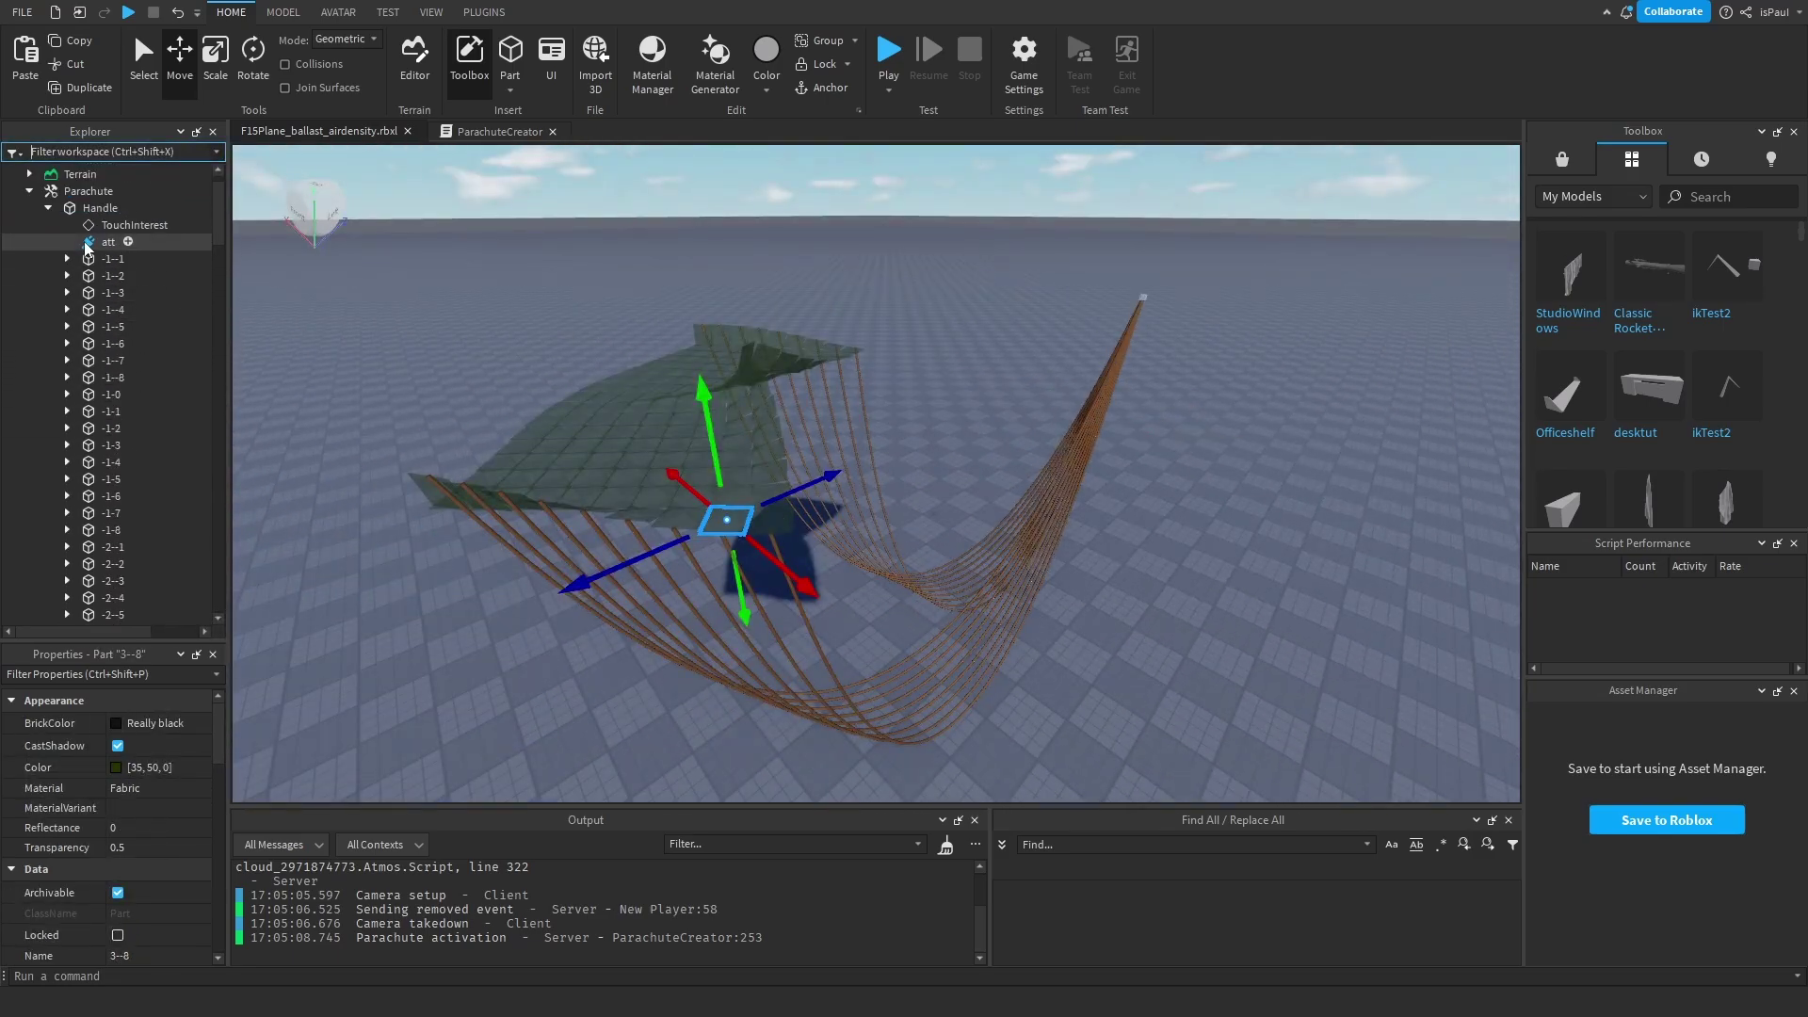
left_click(51, 210)
left_click(50, 209)
scroll(103, 290, "down", 5)
left_click_drag(219, 263, 229, 525)
left_click(66, 442)
Select the SpringConstraints of part 4--4 one by one to examine how neighbouring canopy panels are connected
left_click(151, 387)
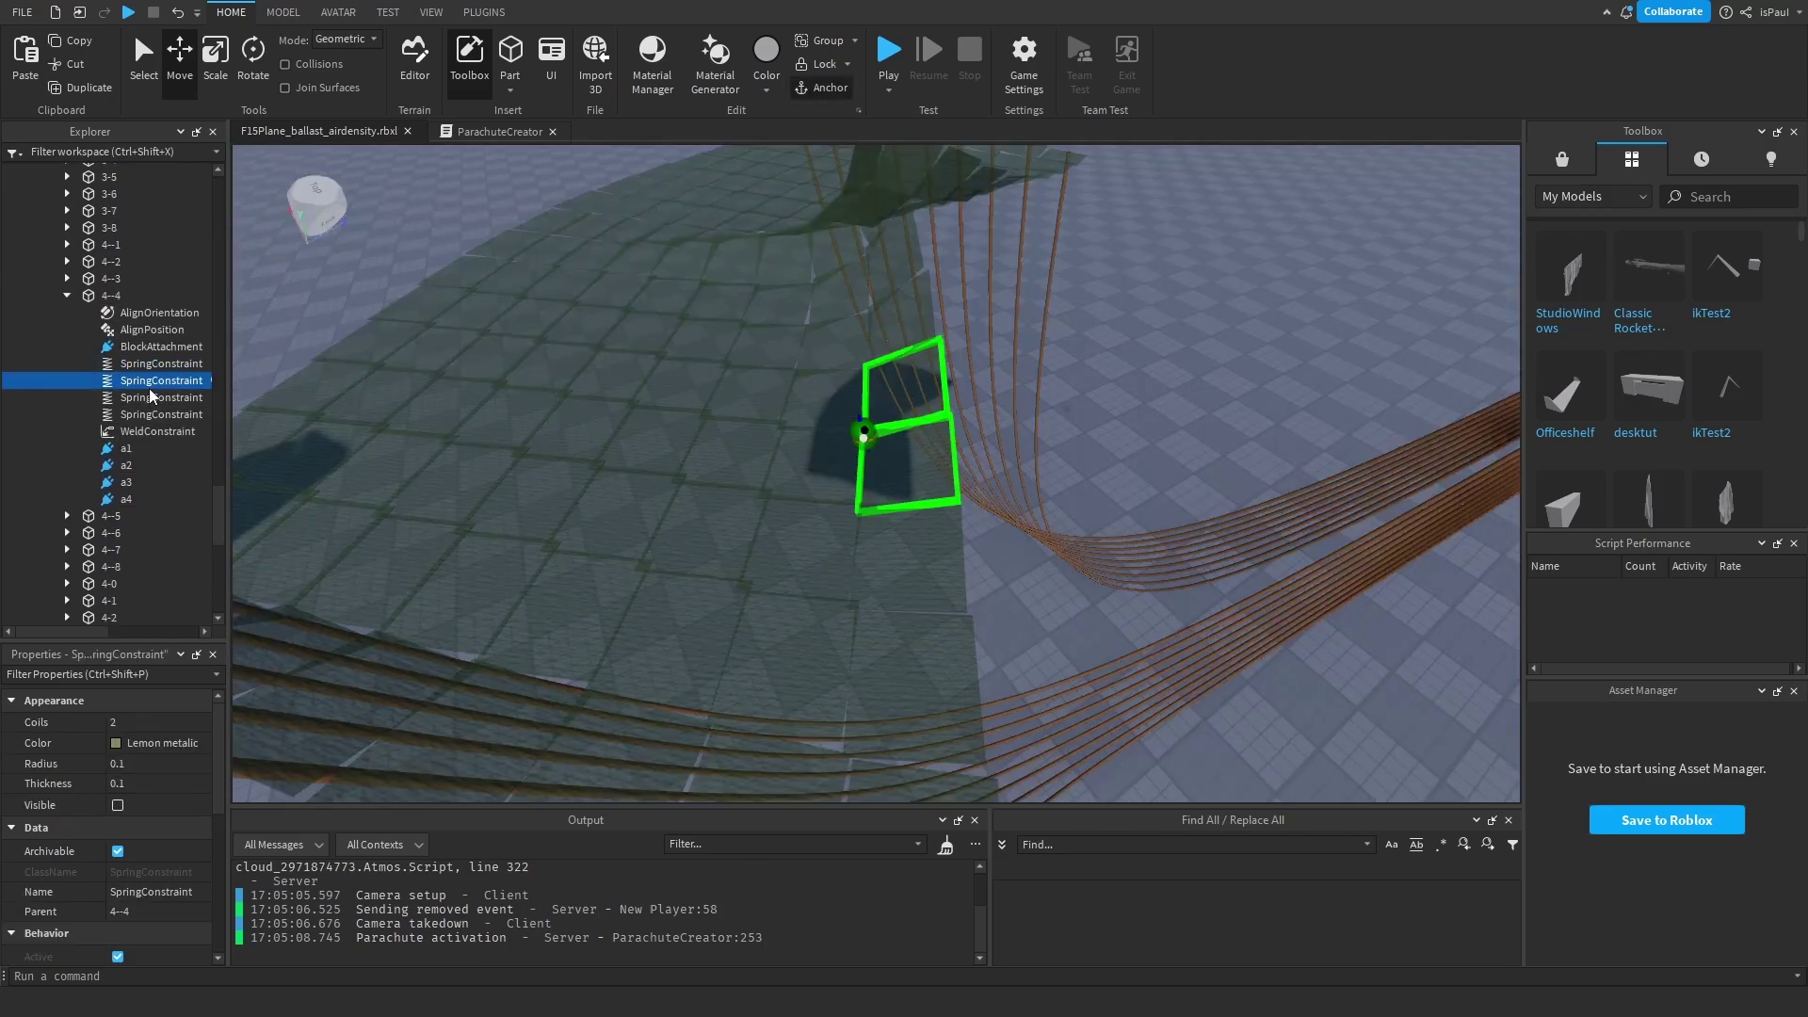
left_click(152, 413)
left_click(152, 399)
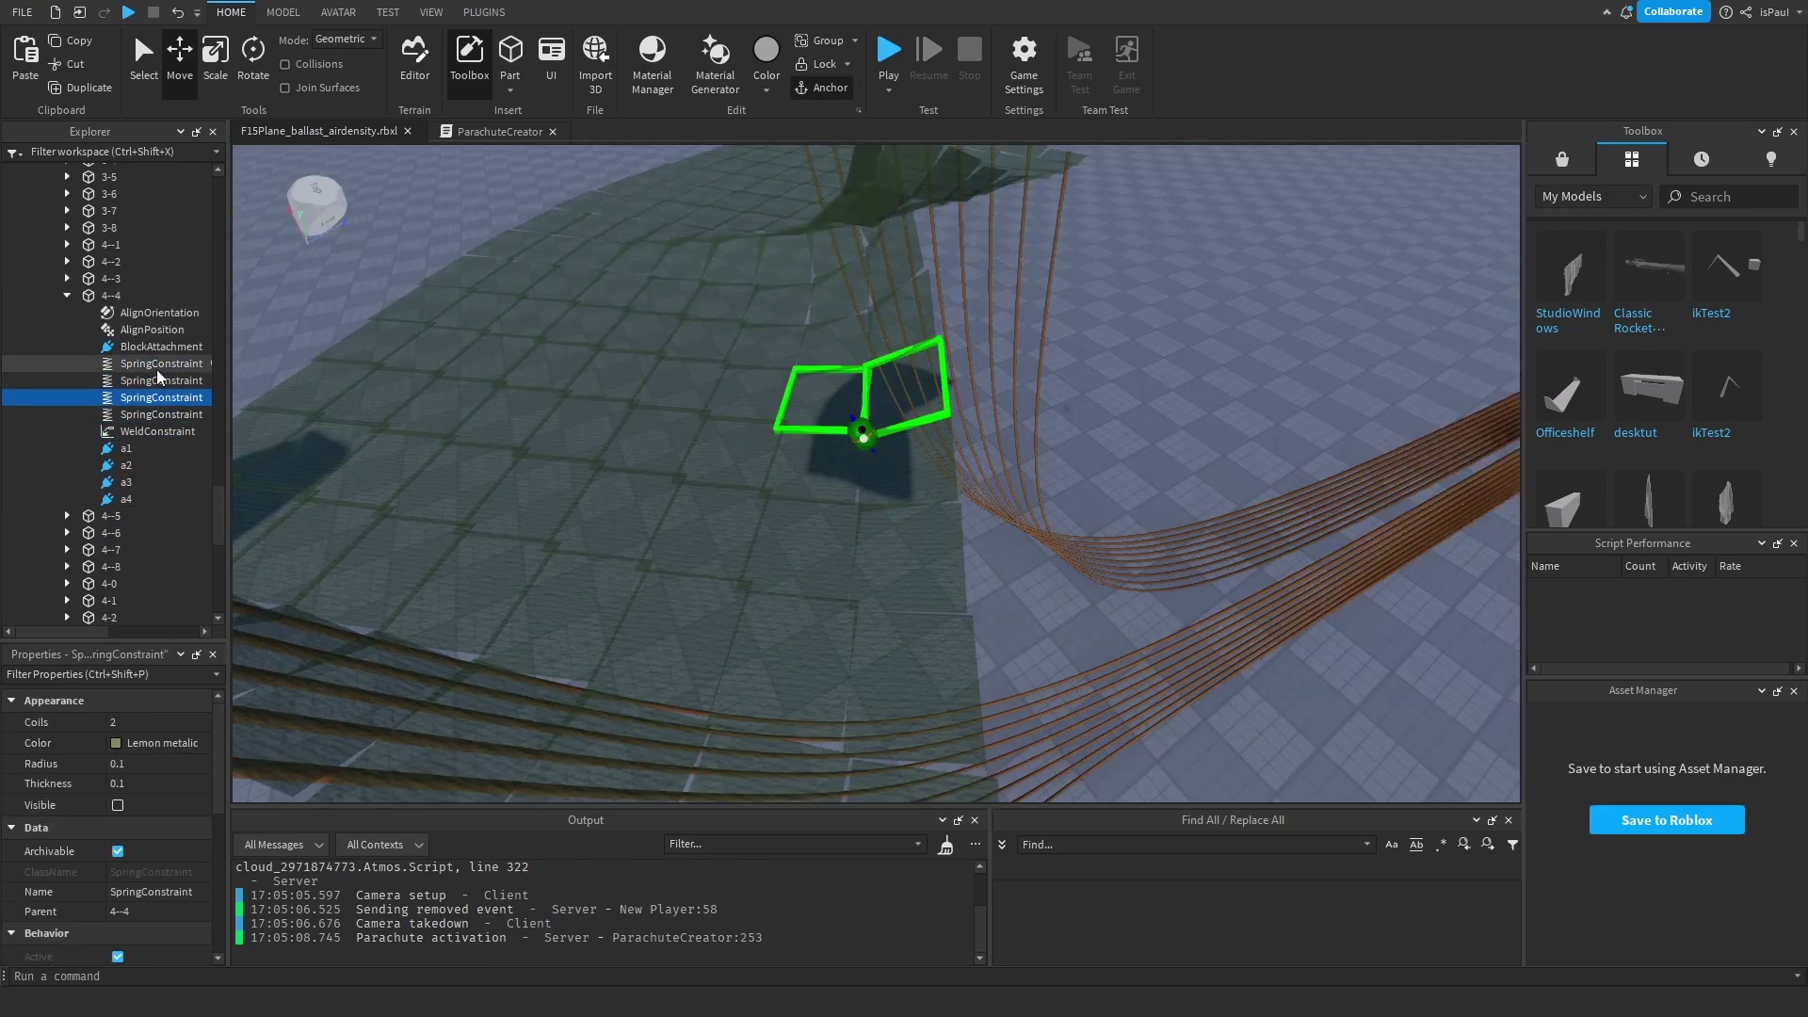
left_click(156, 367)
left_click(67, 296)
left_click(67, 280)
key("f")
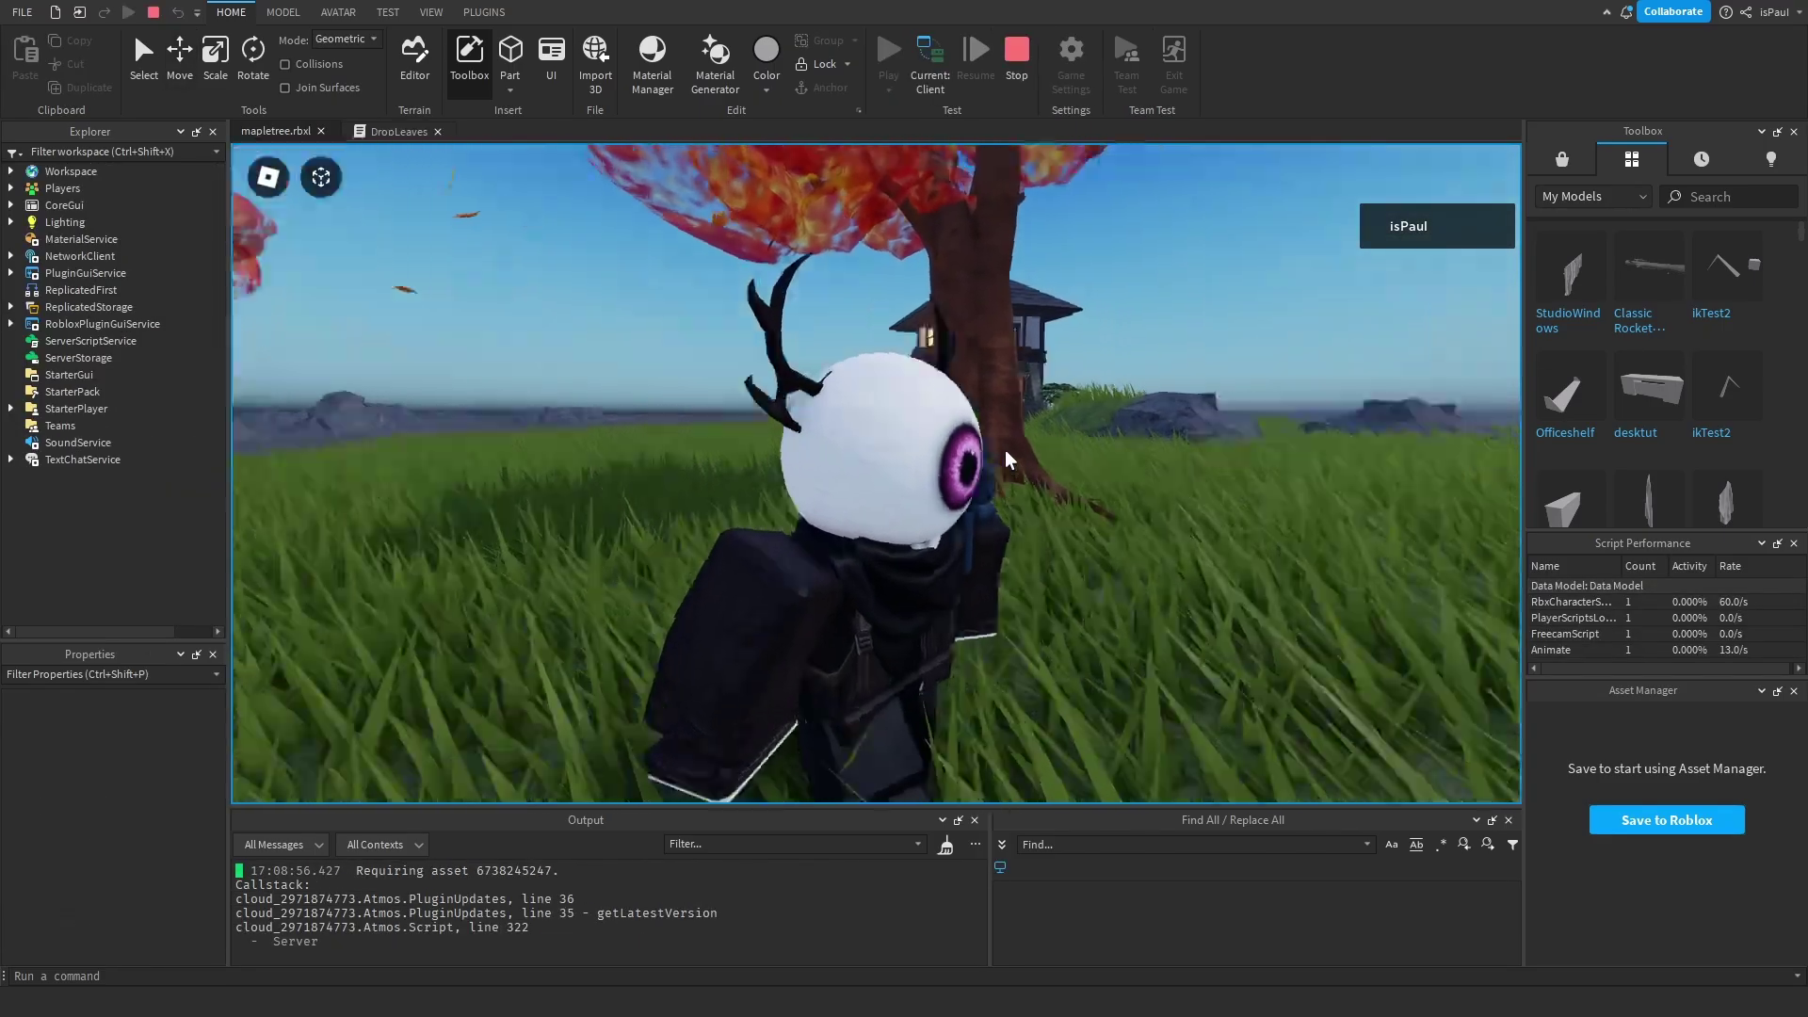
In the mapletree.rbxl play test, walk the avatar around the maple tree and view the surroundings
key("w")
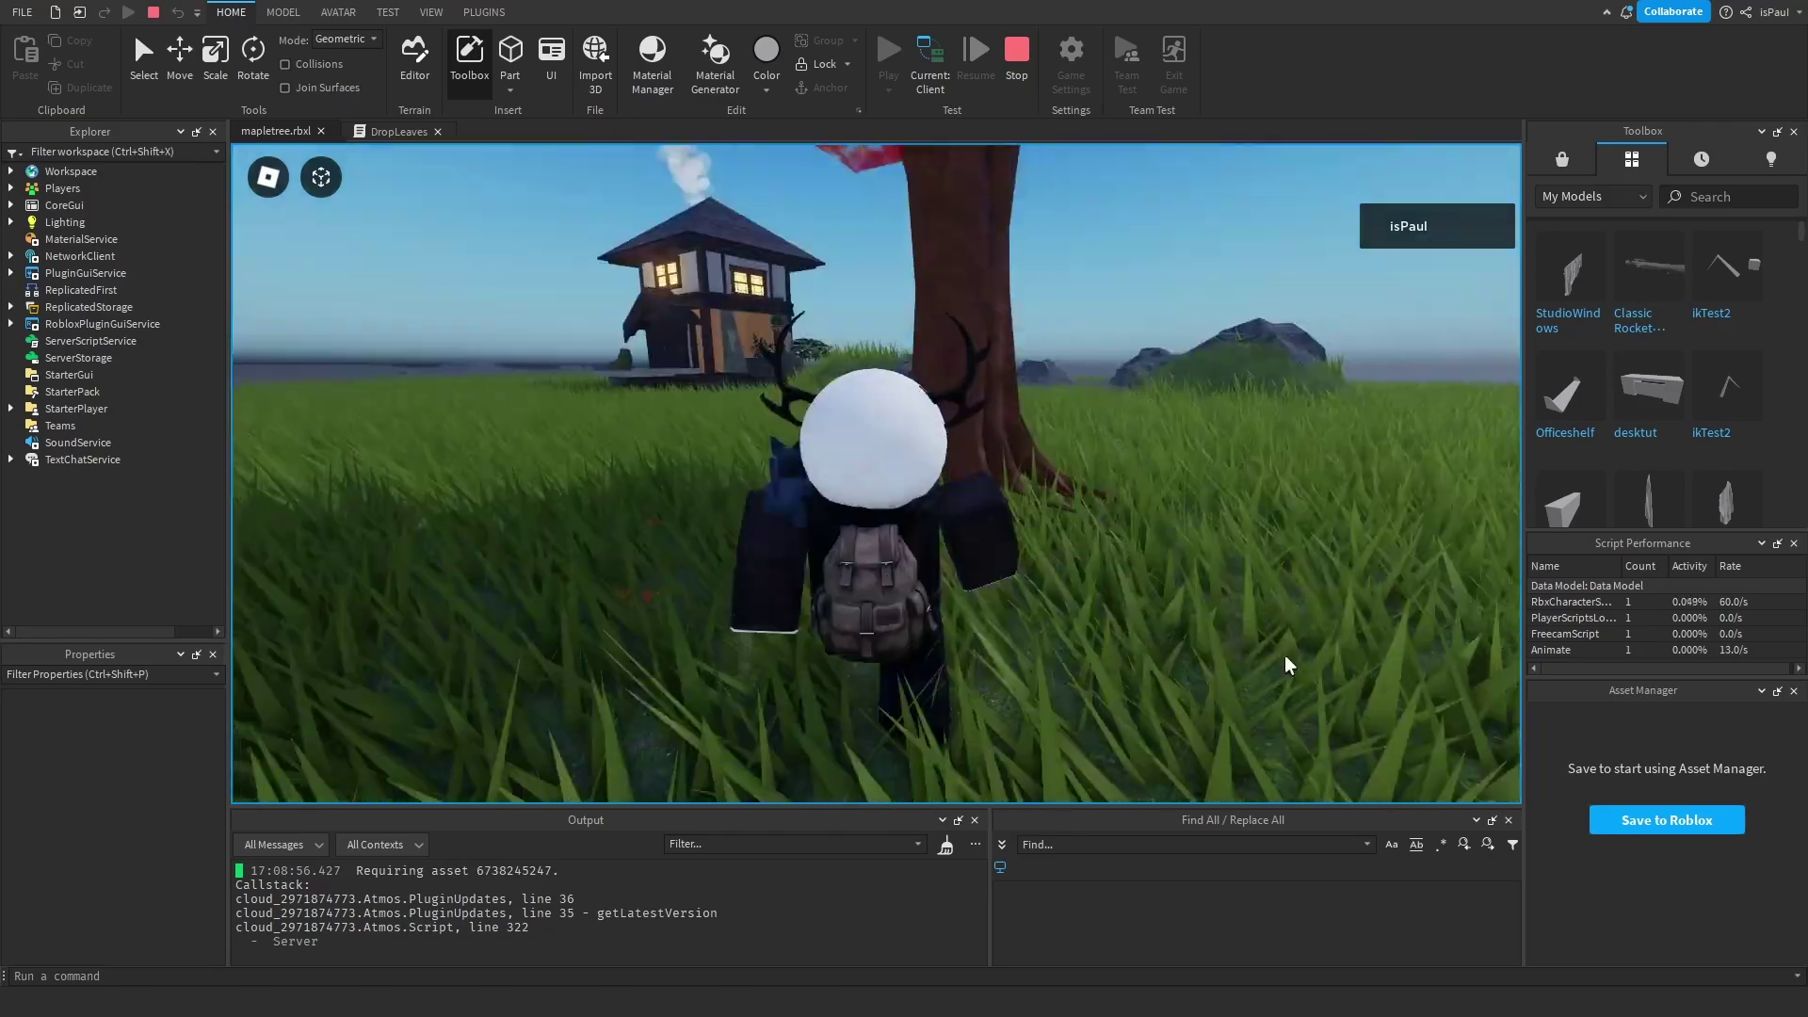
key("s")
right_click_drag(1285, 656, 1163, 583)
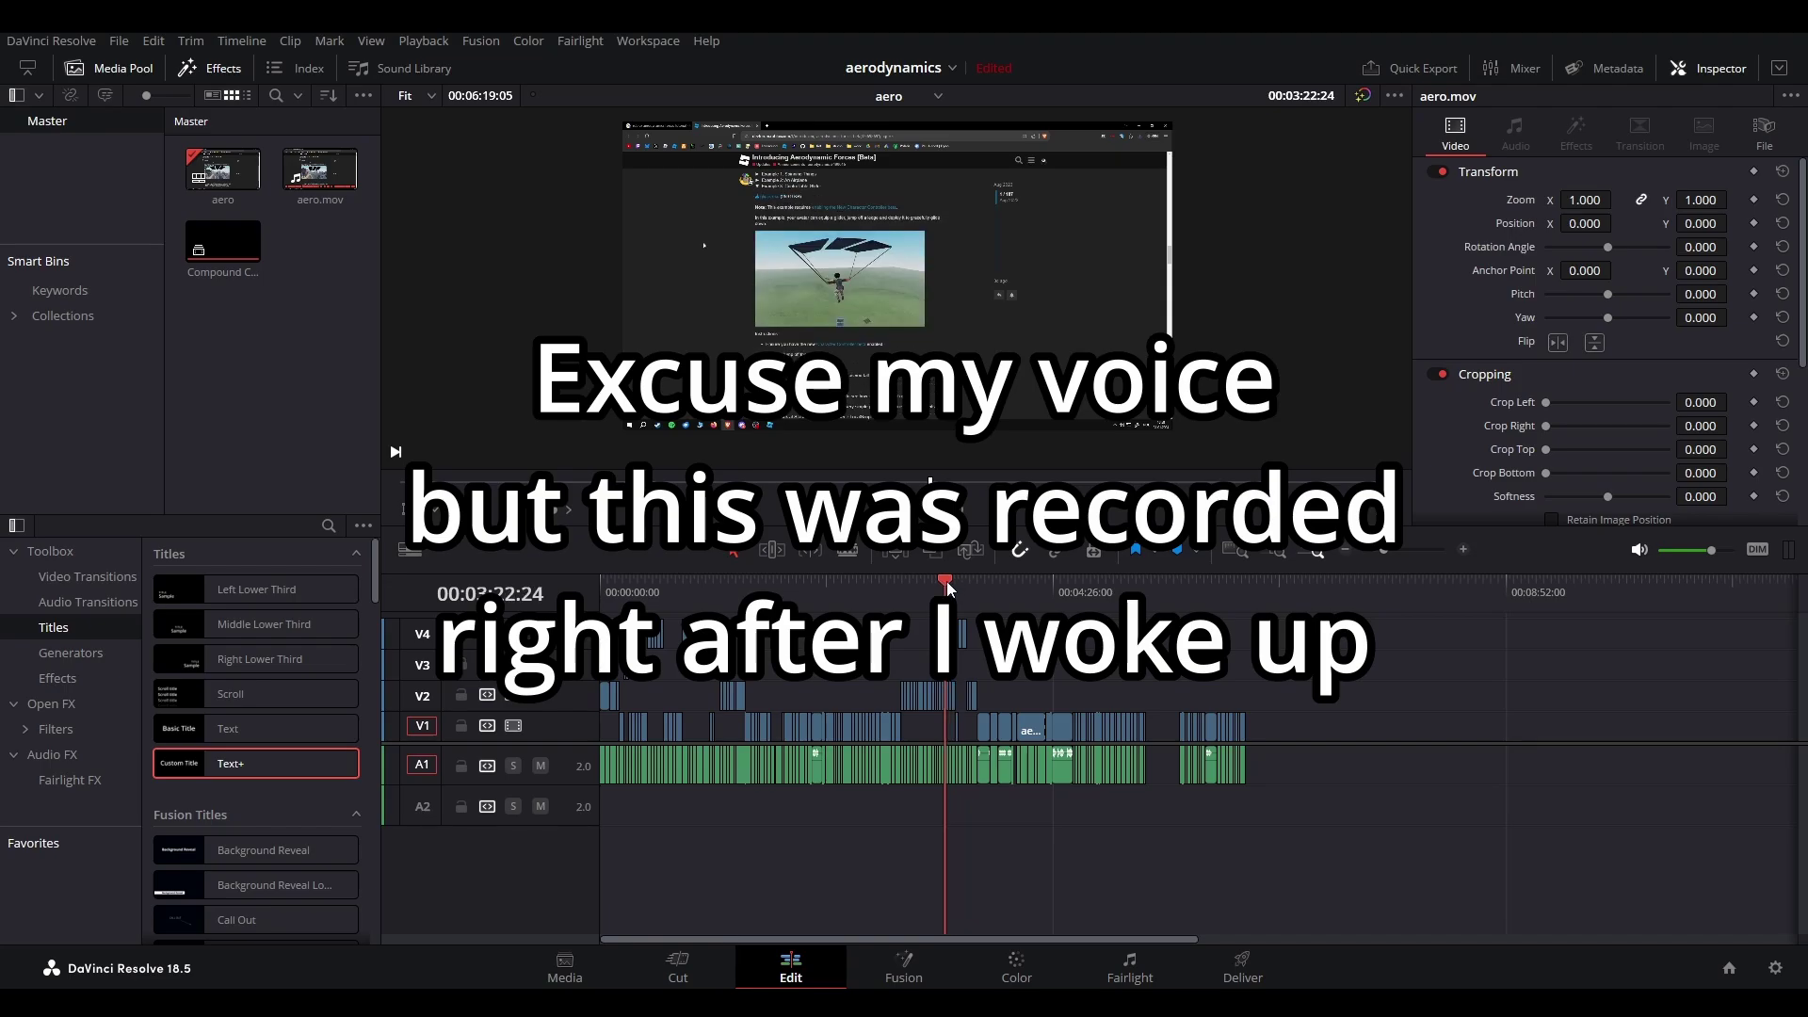
Switch to DaVinci Resolve and move the aerodynamics timeline's playhead forward
left_click_drag(951, 588, 1107, 586)
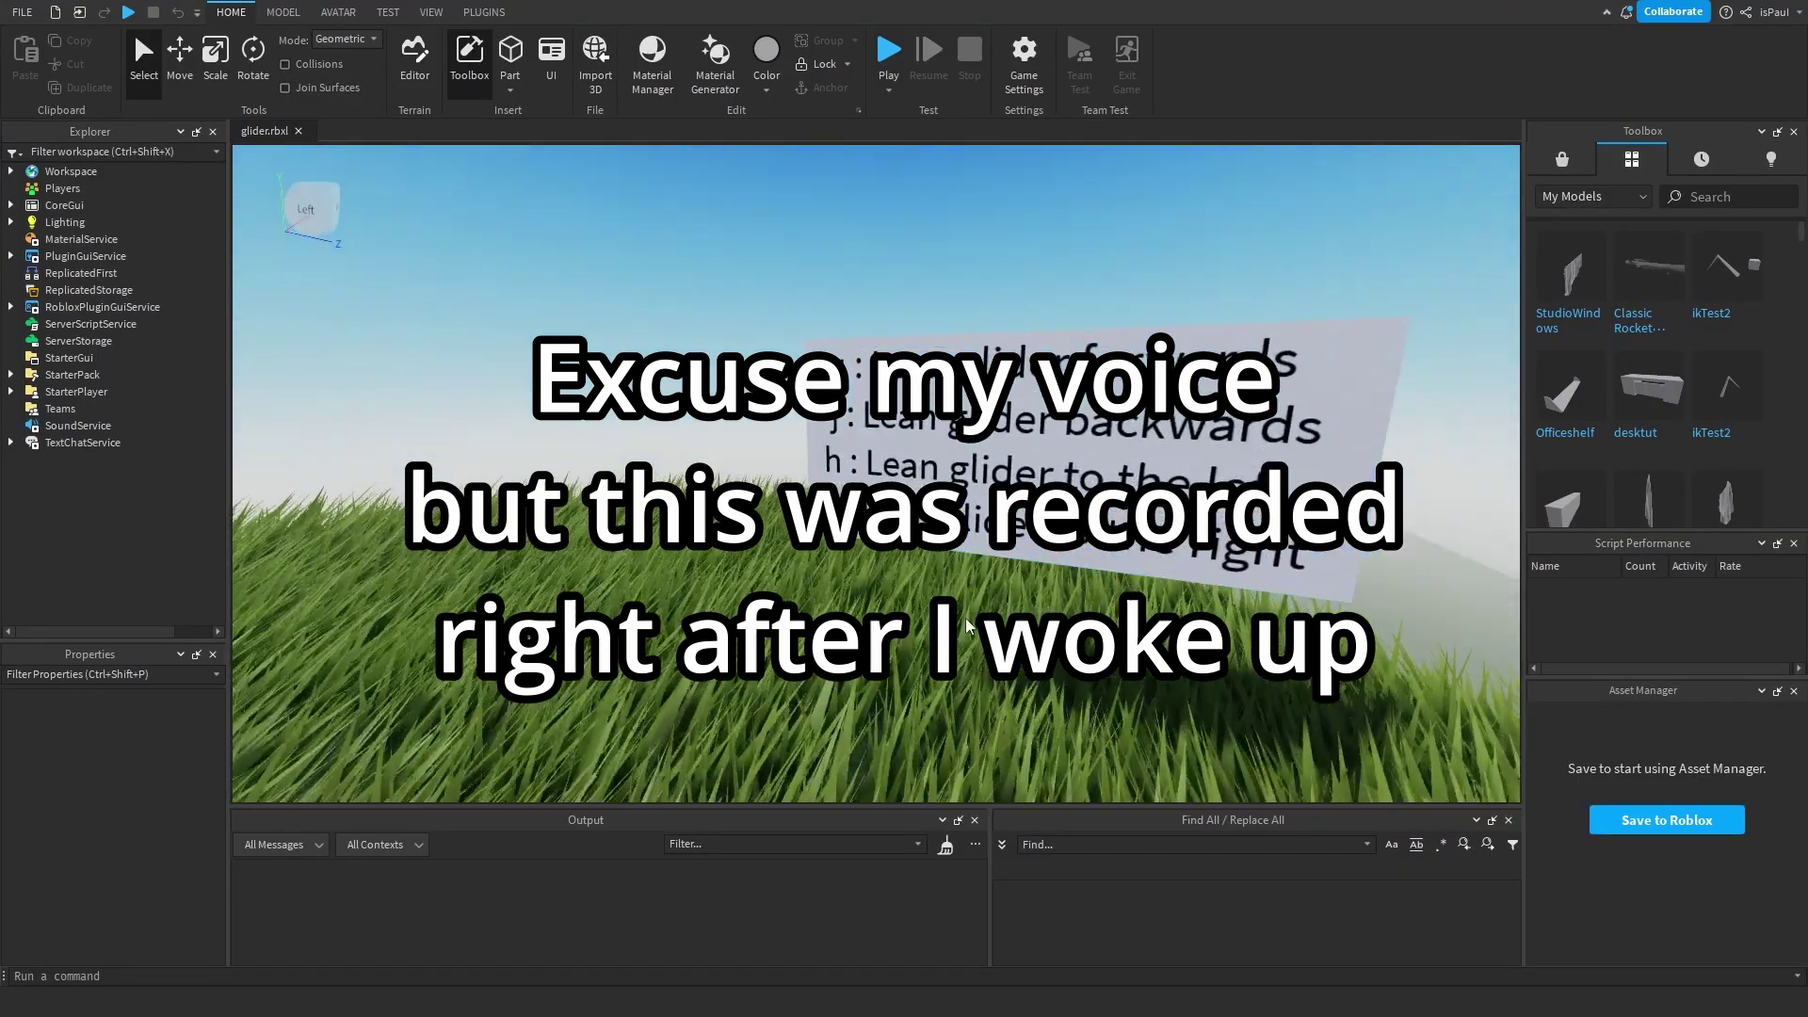
Start a play test of glider.rbxl and walk the avatar off the hill with the PanelGlider equipped
scroll(964, 618, "down", 3)
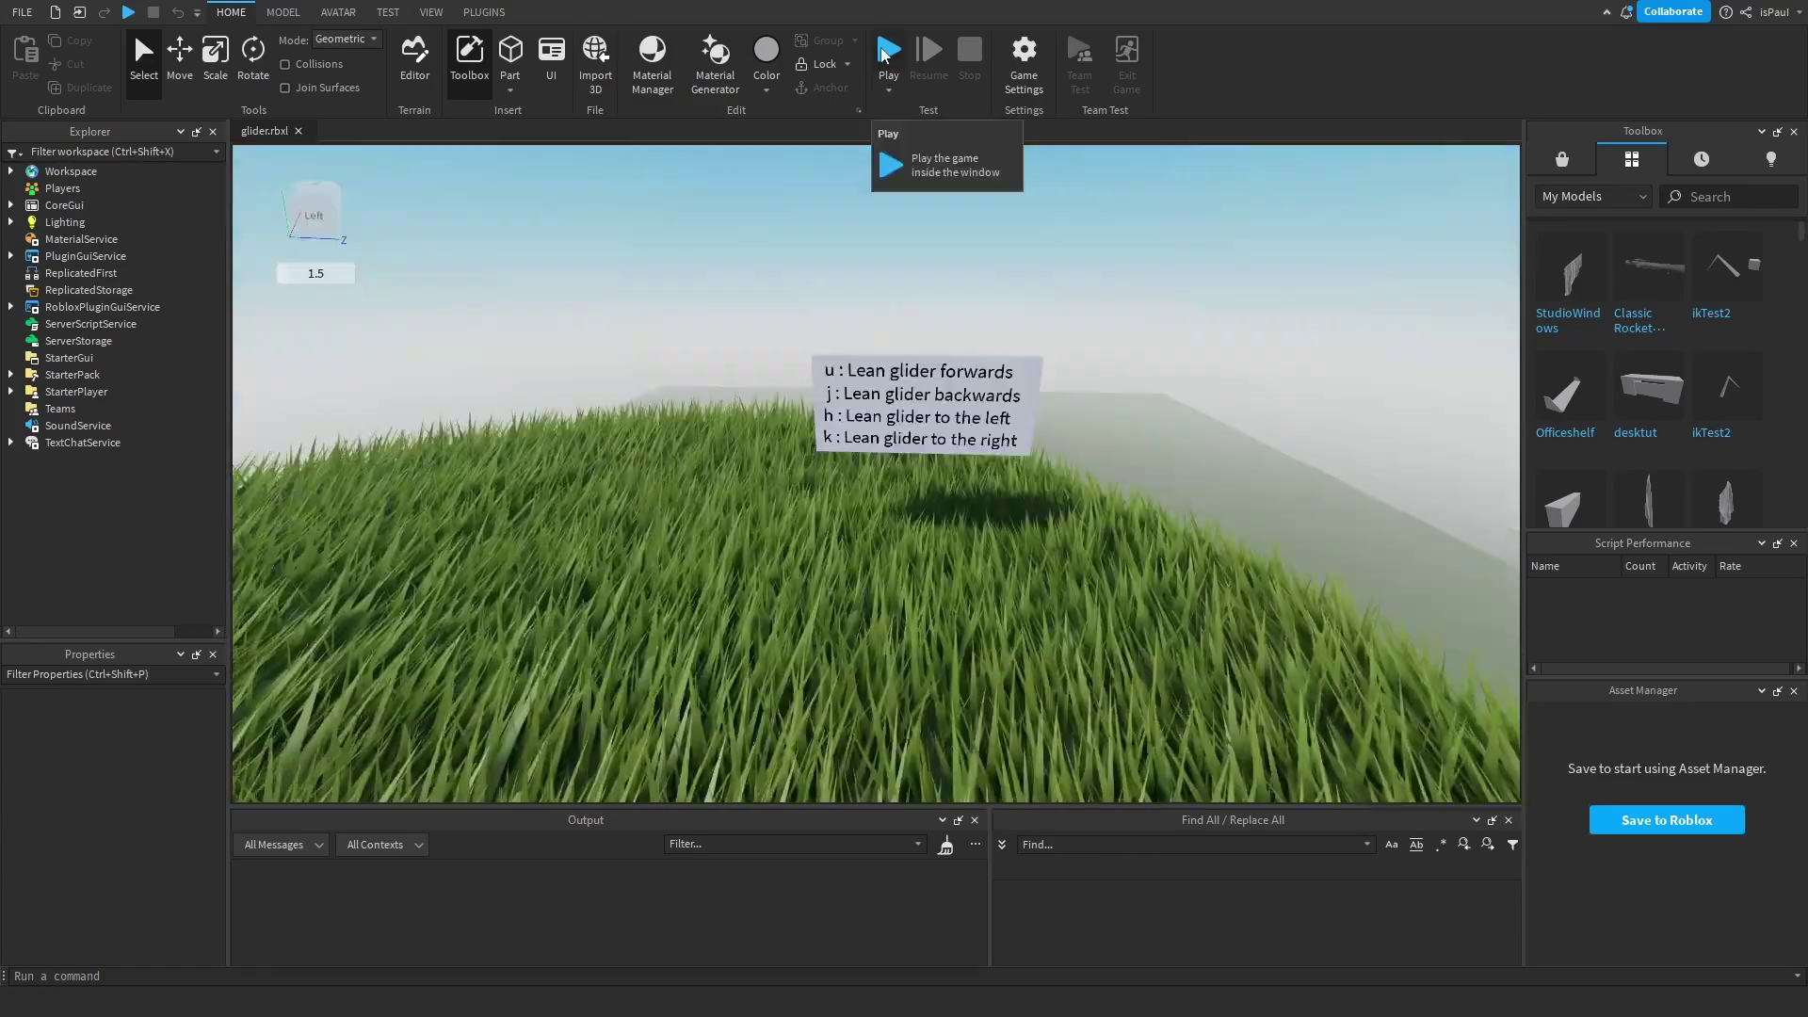
left_click(885, 52)
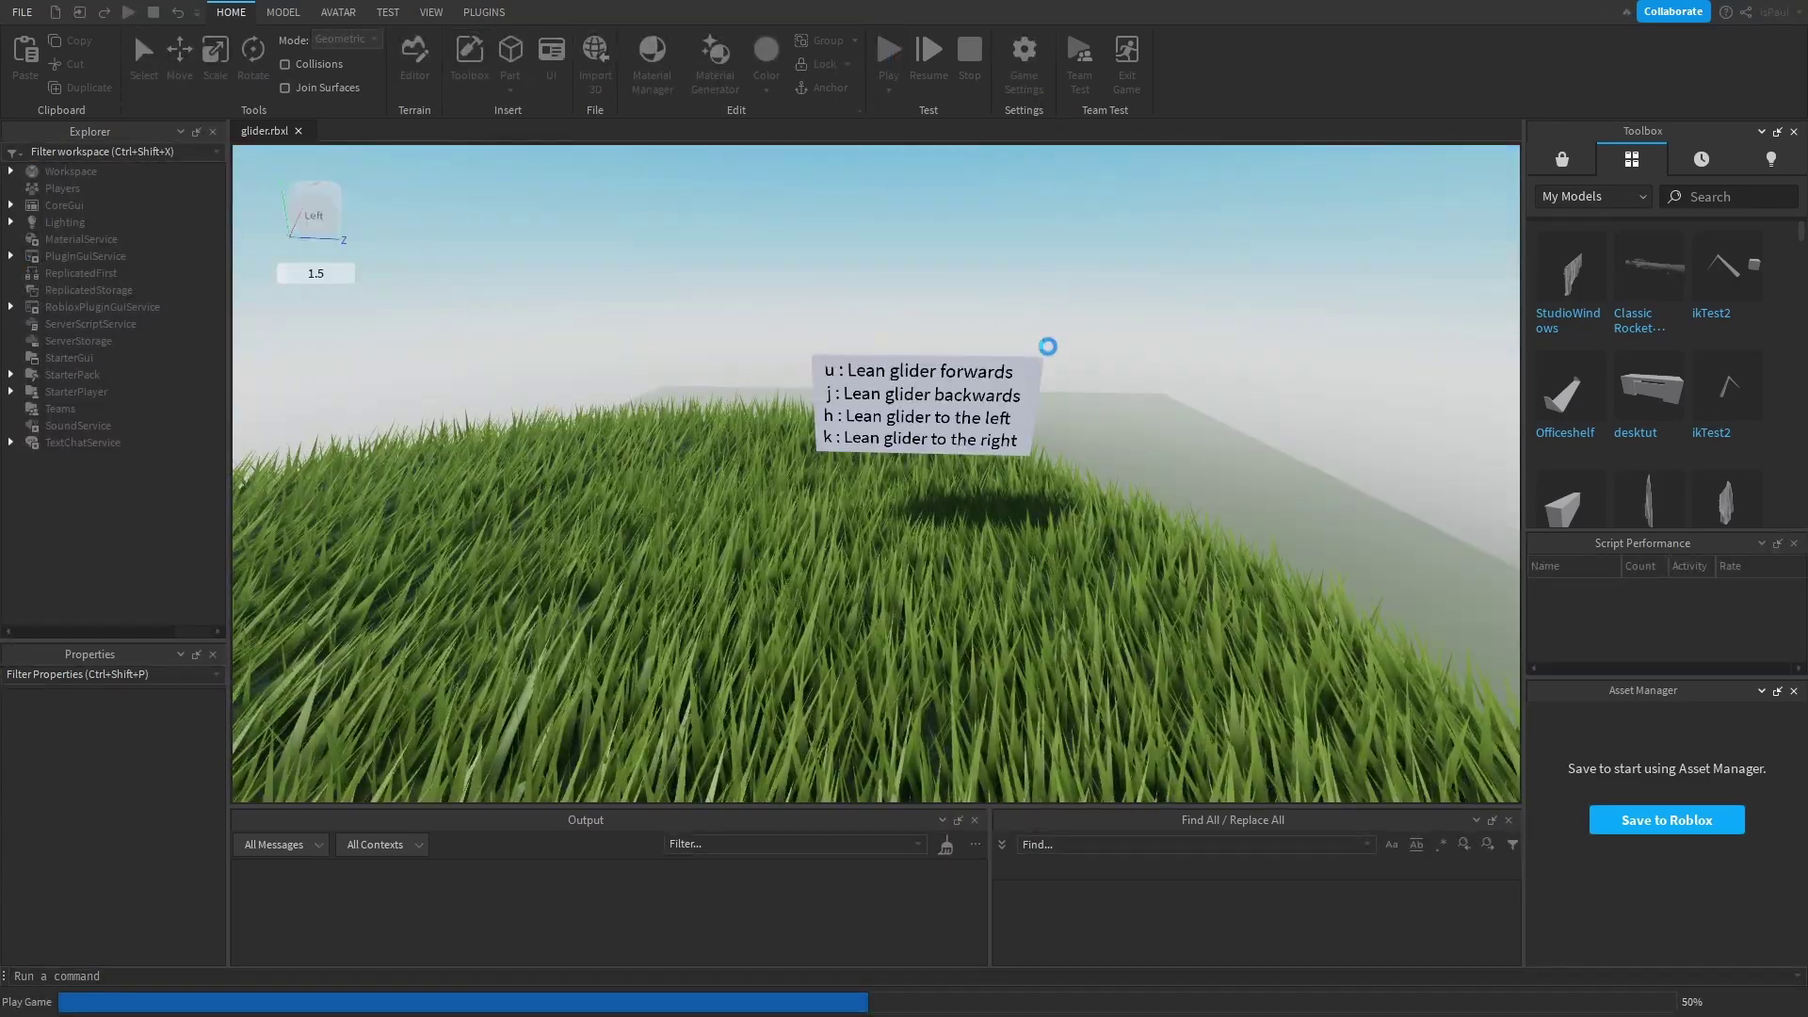
scroll(1036, 557, "down", 2)
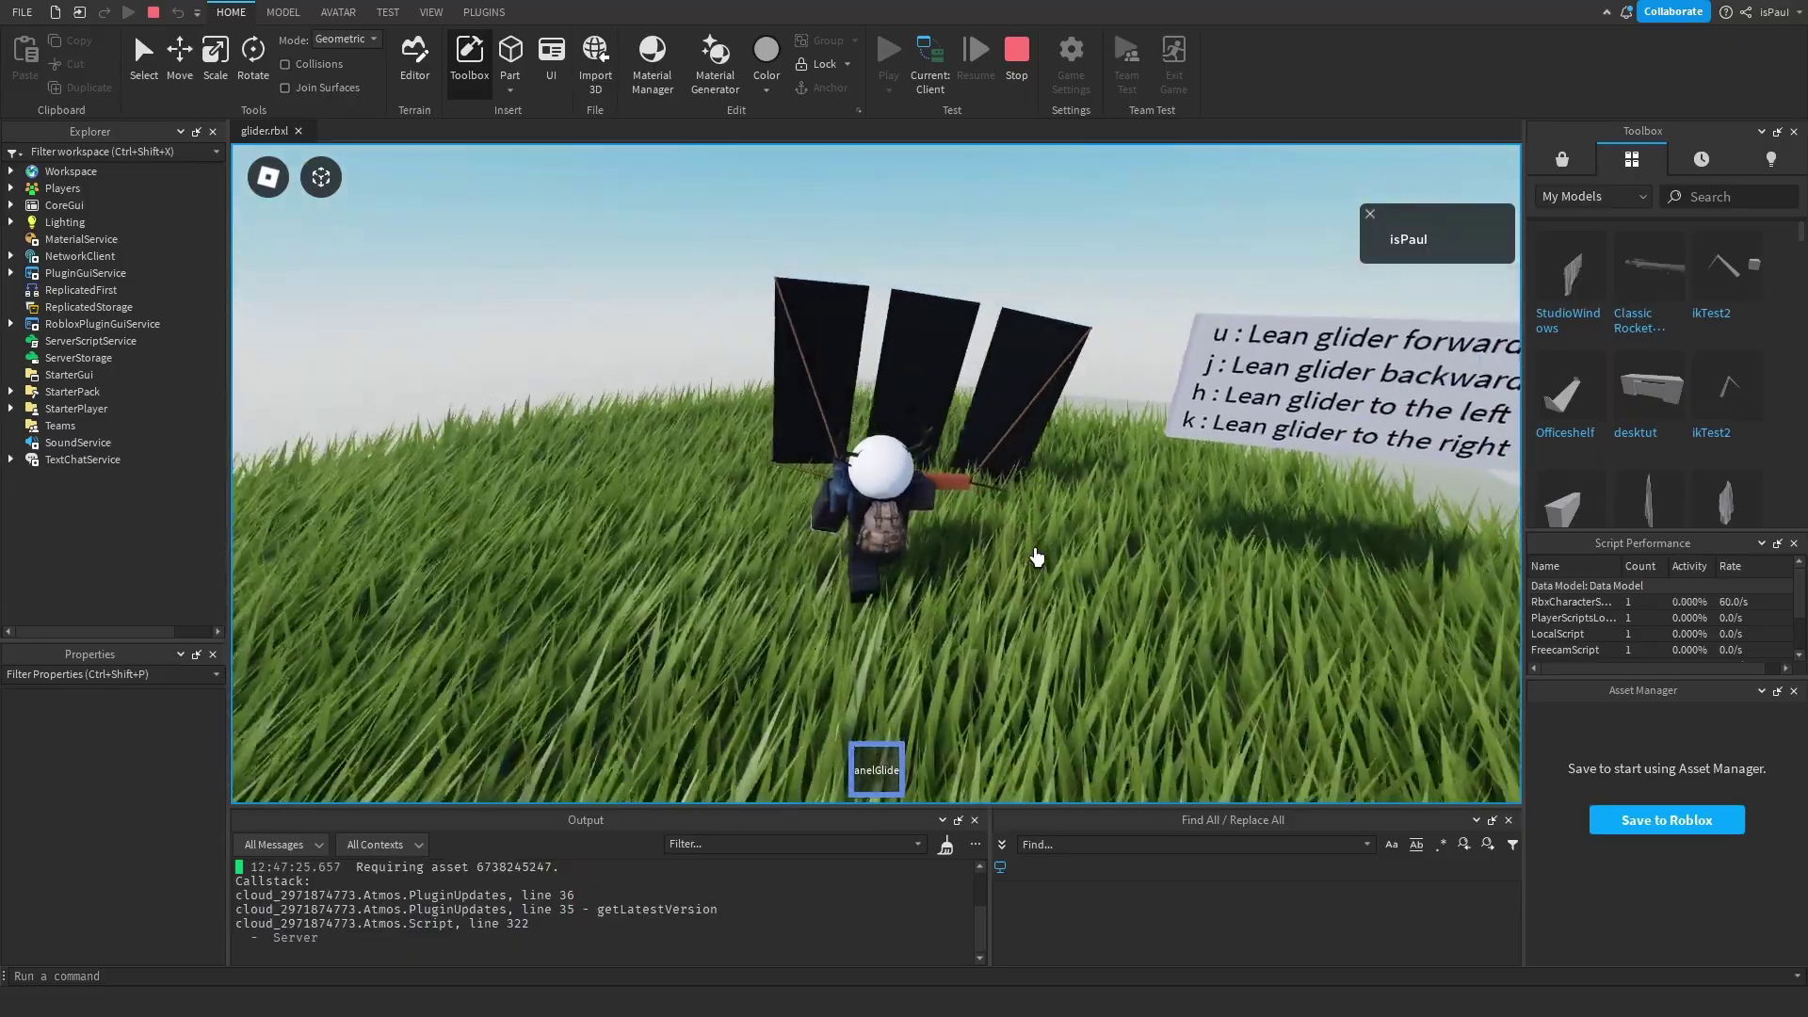
key("s")
key("w")
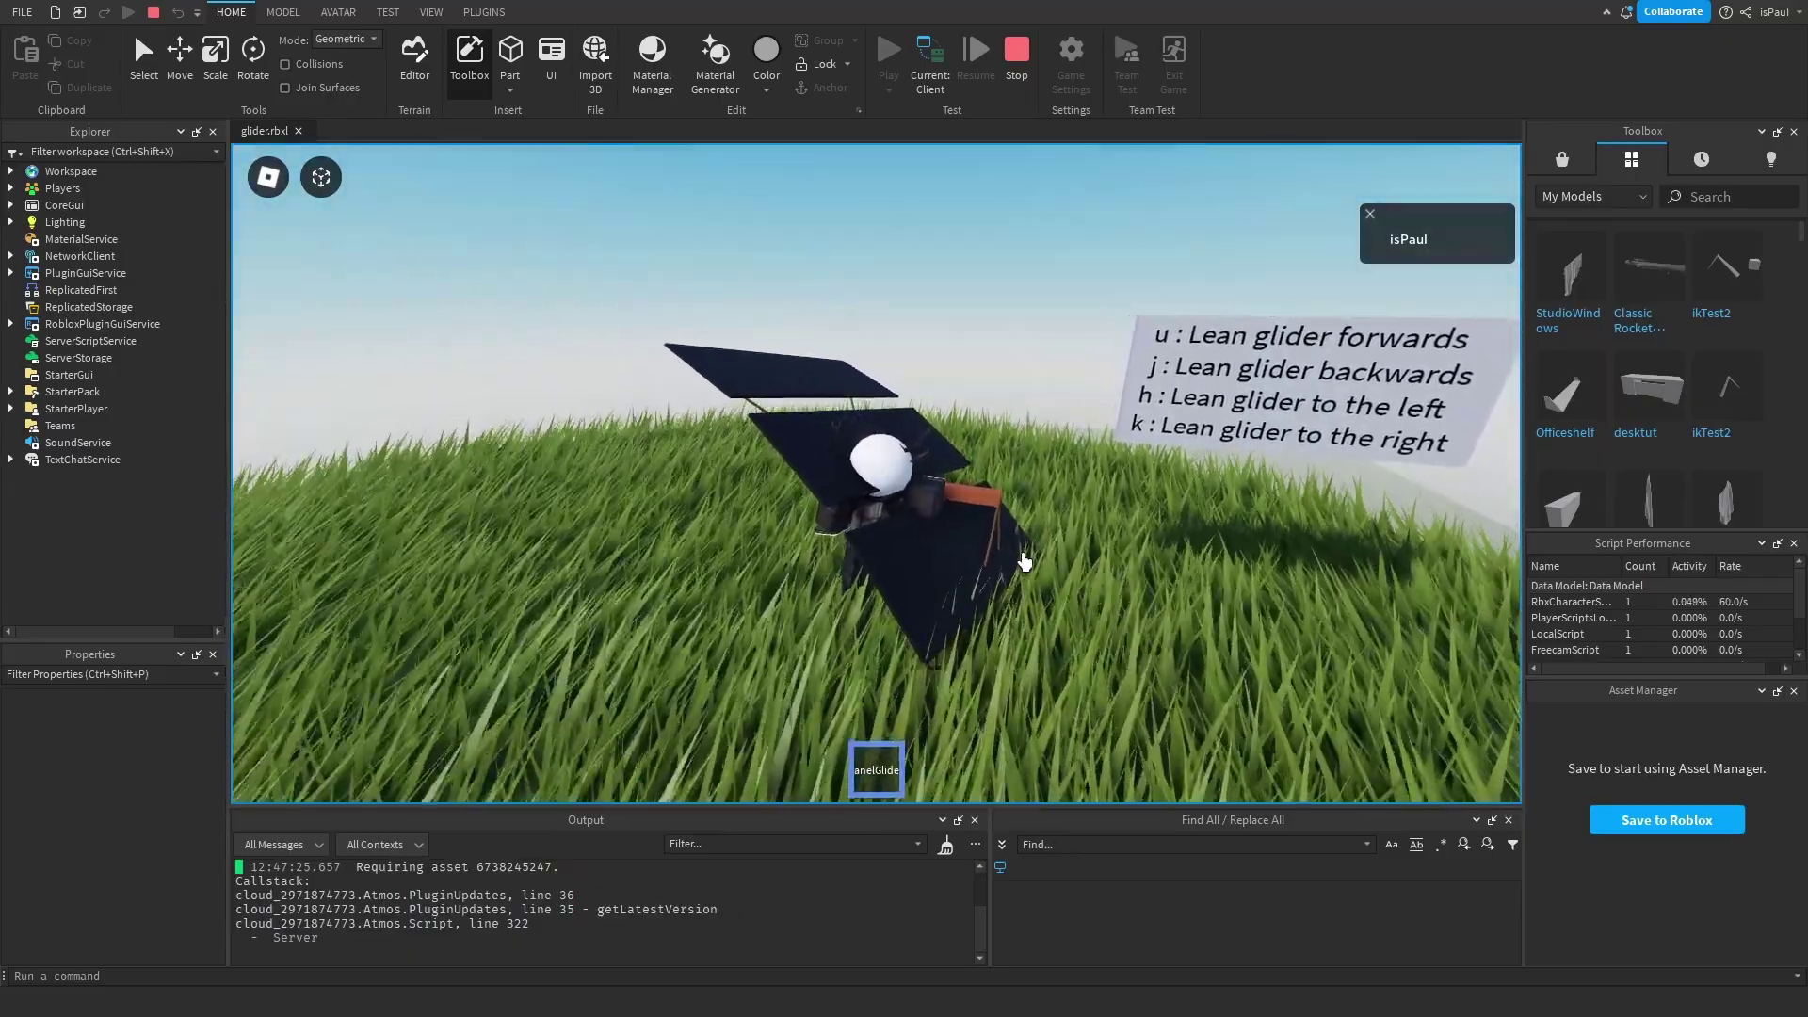
key("a")
right_click_drag(1025, 562, 994, 572)
key("w")
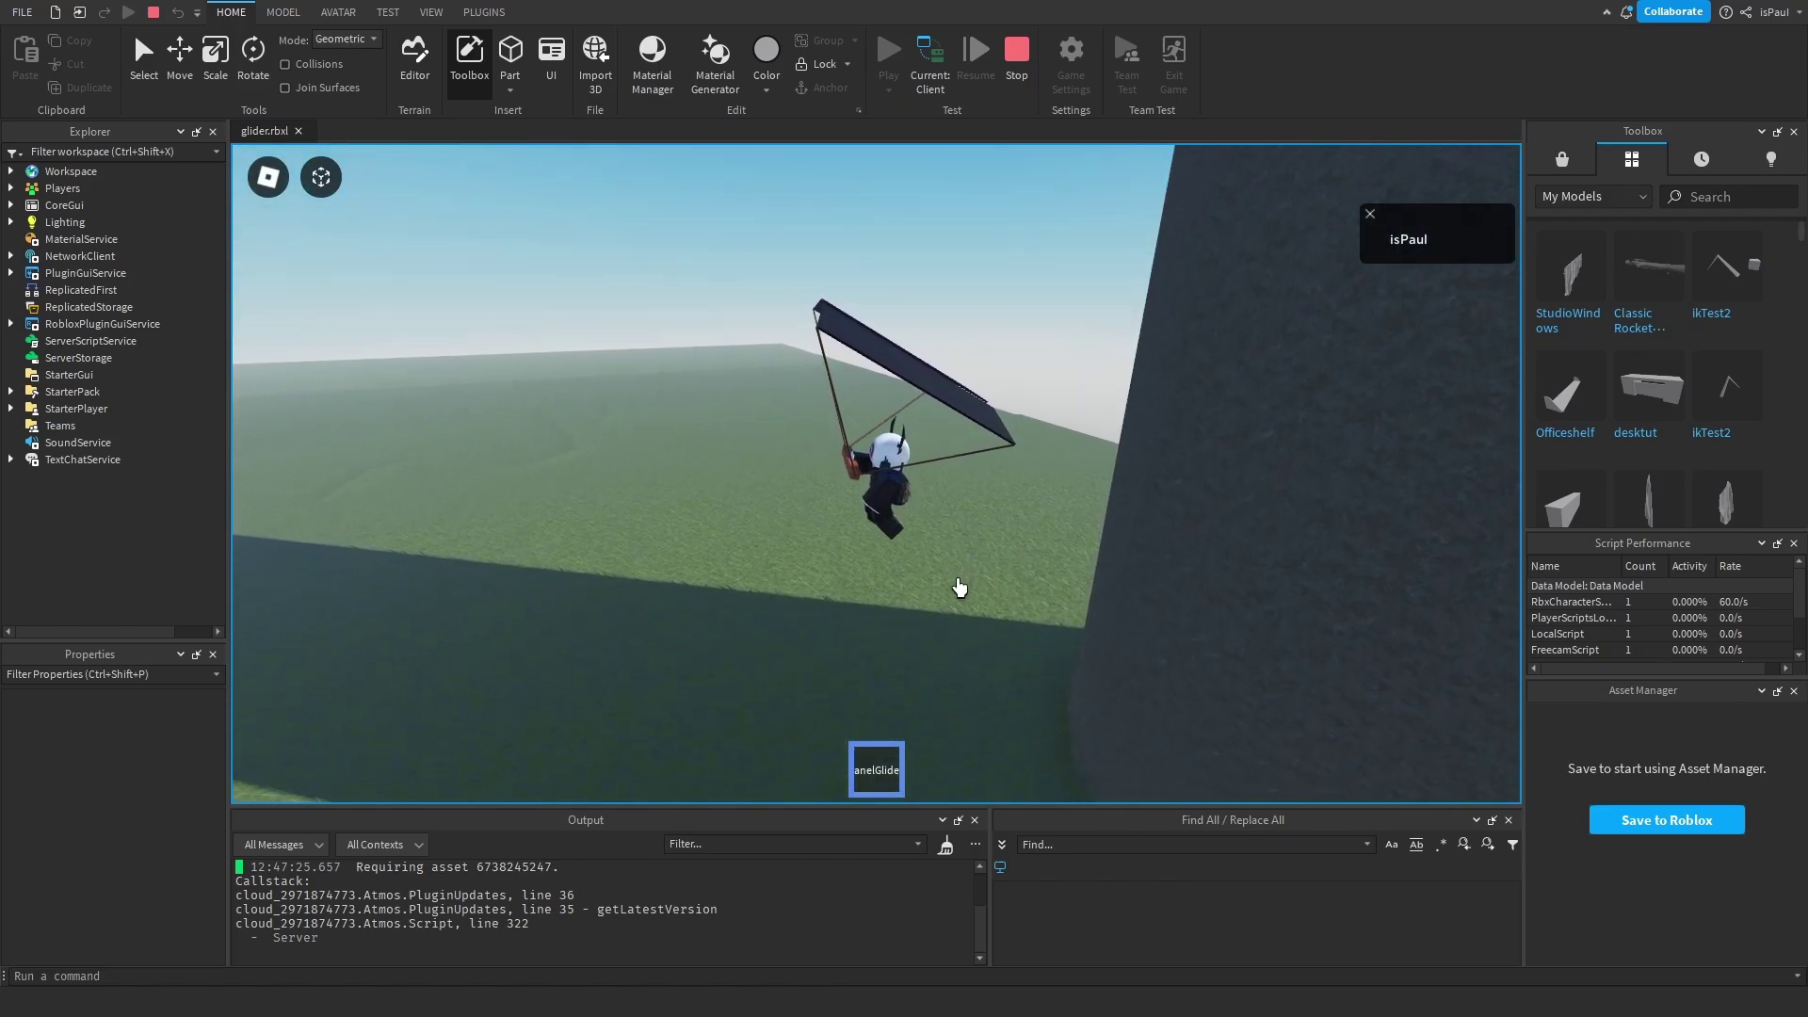
Unequip and re-equip the PanelGlider during the flight tests, and stop the play test
key("1")
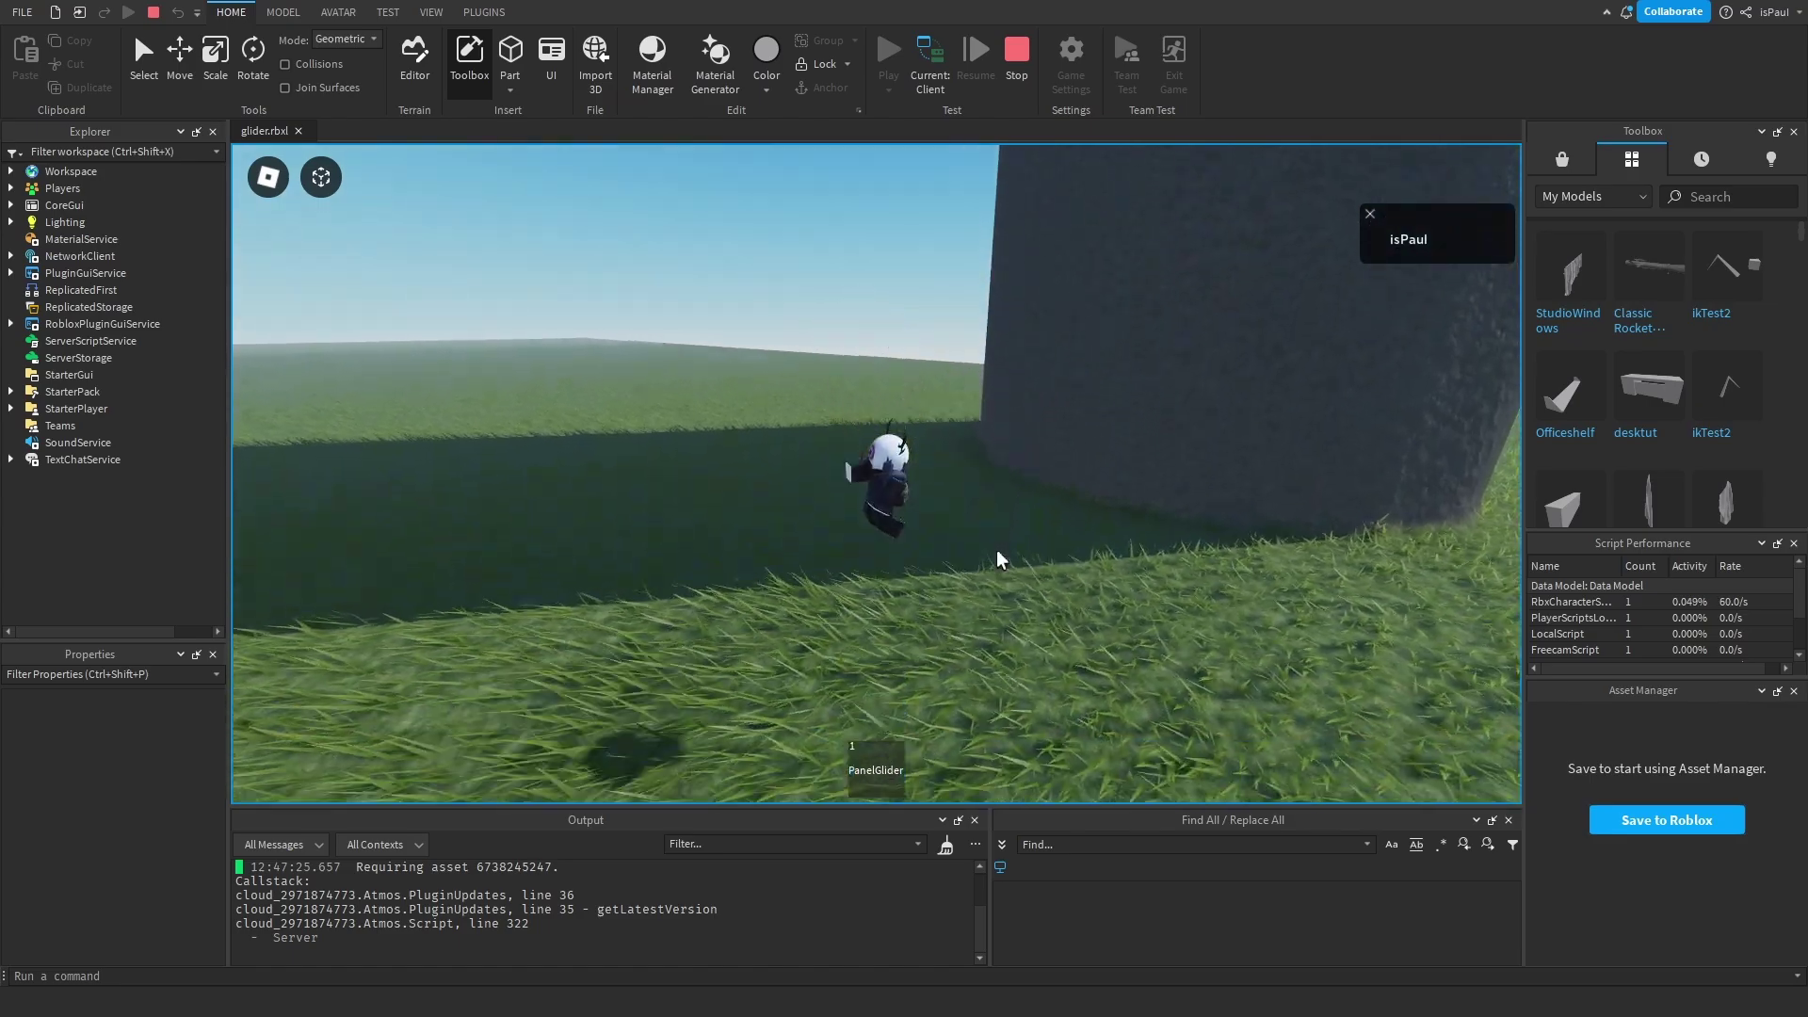
key("1")
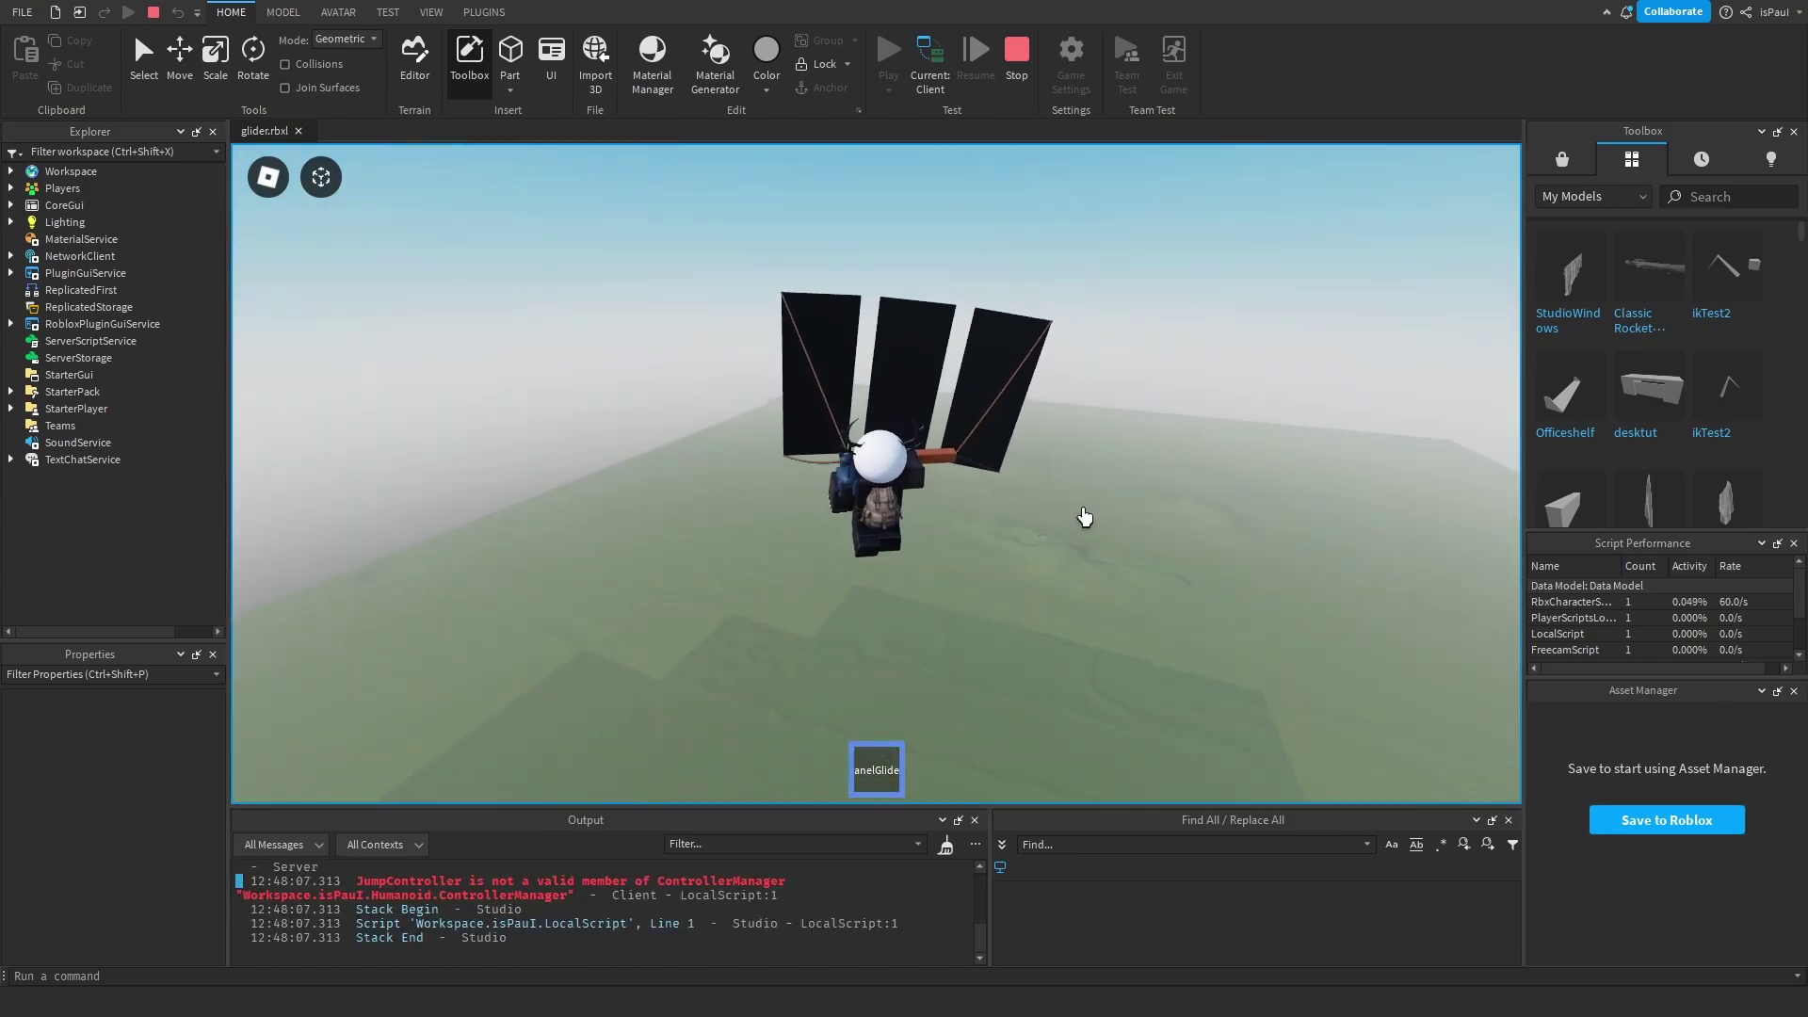
right_click_drag(1084, 517, 1084, 517)
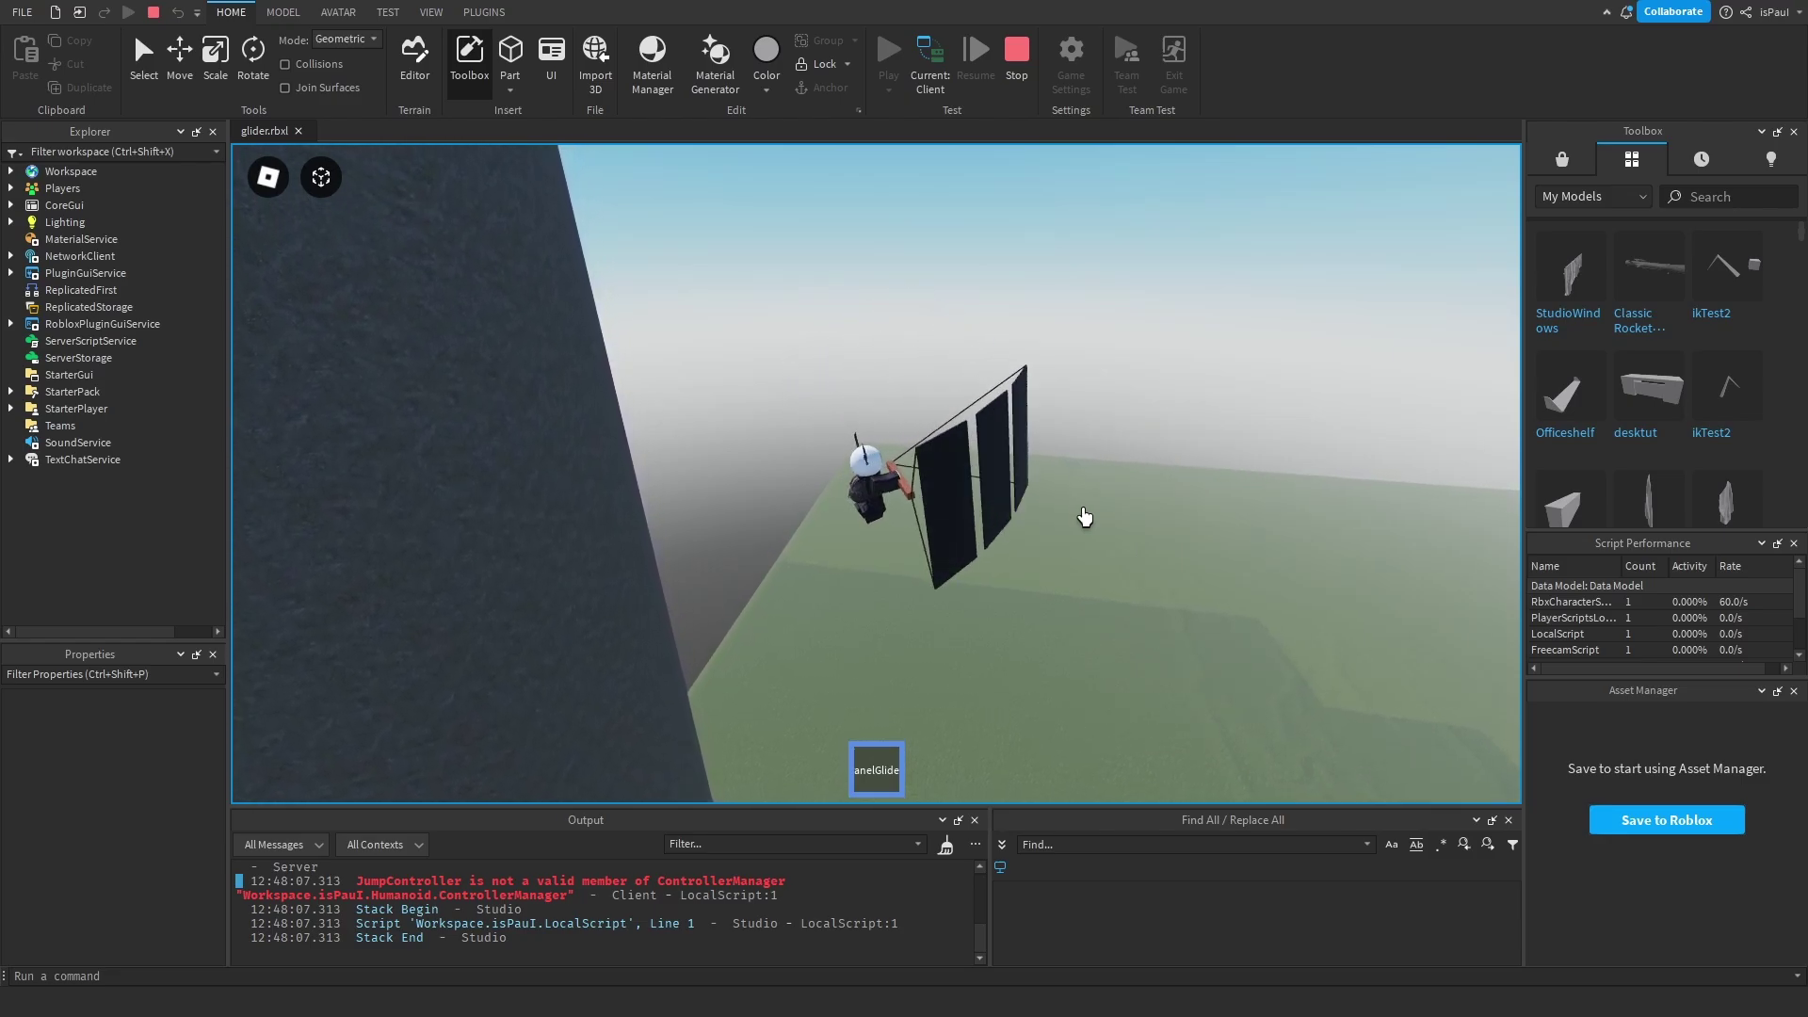
key("s")
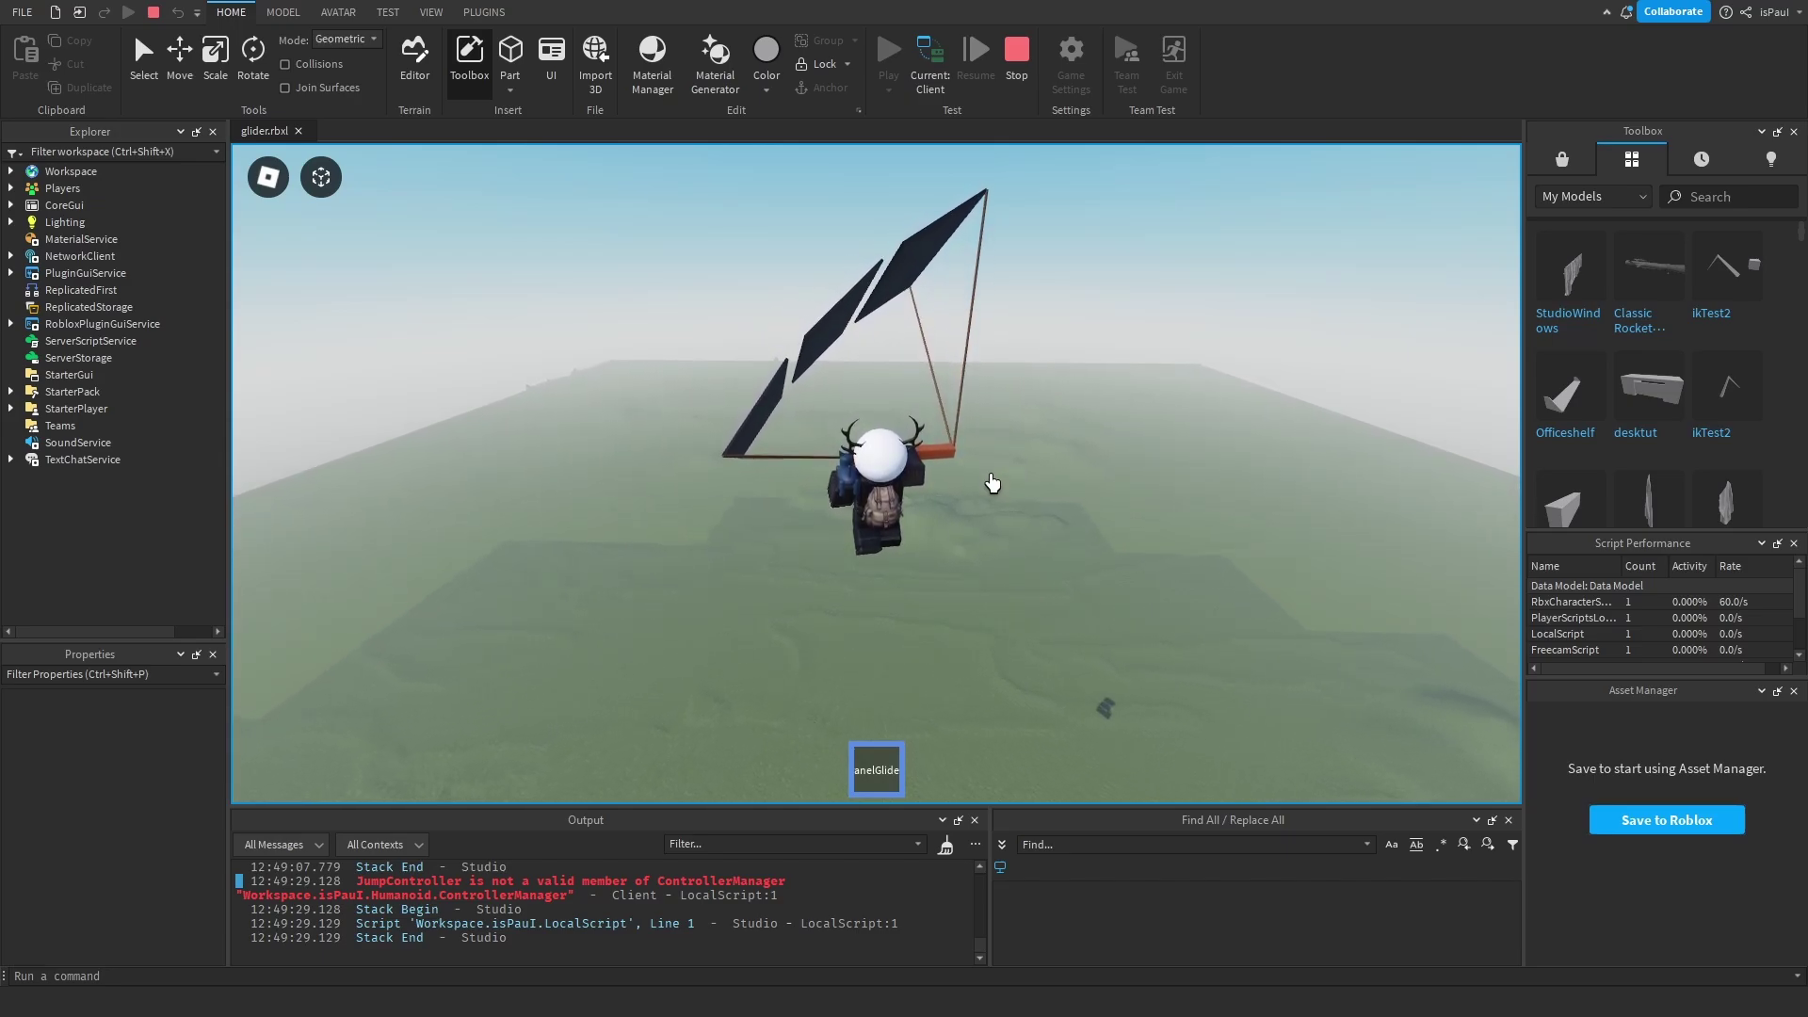
right_click_drag(992, 483, 991, 481)
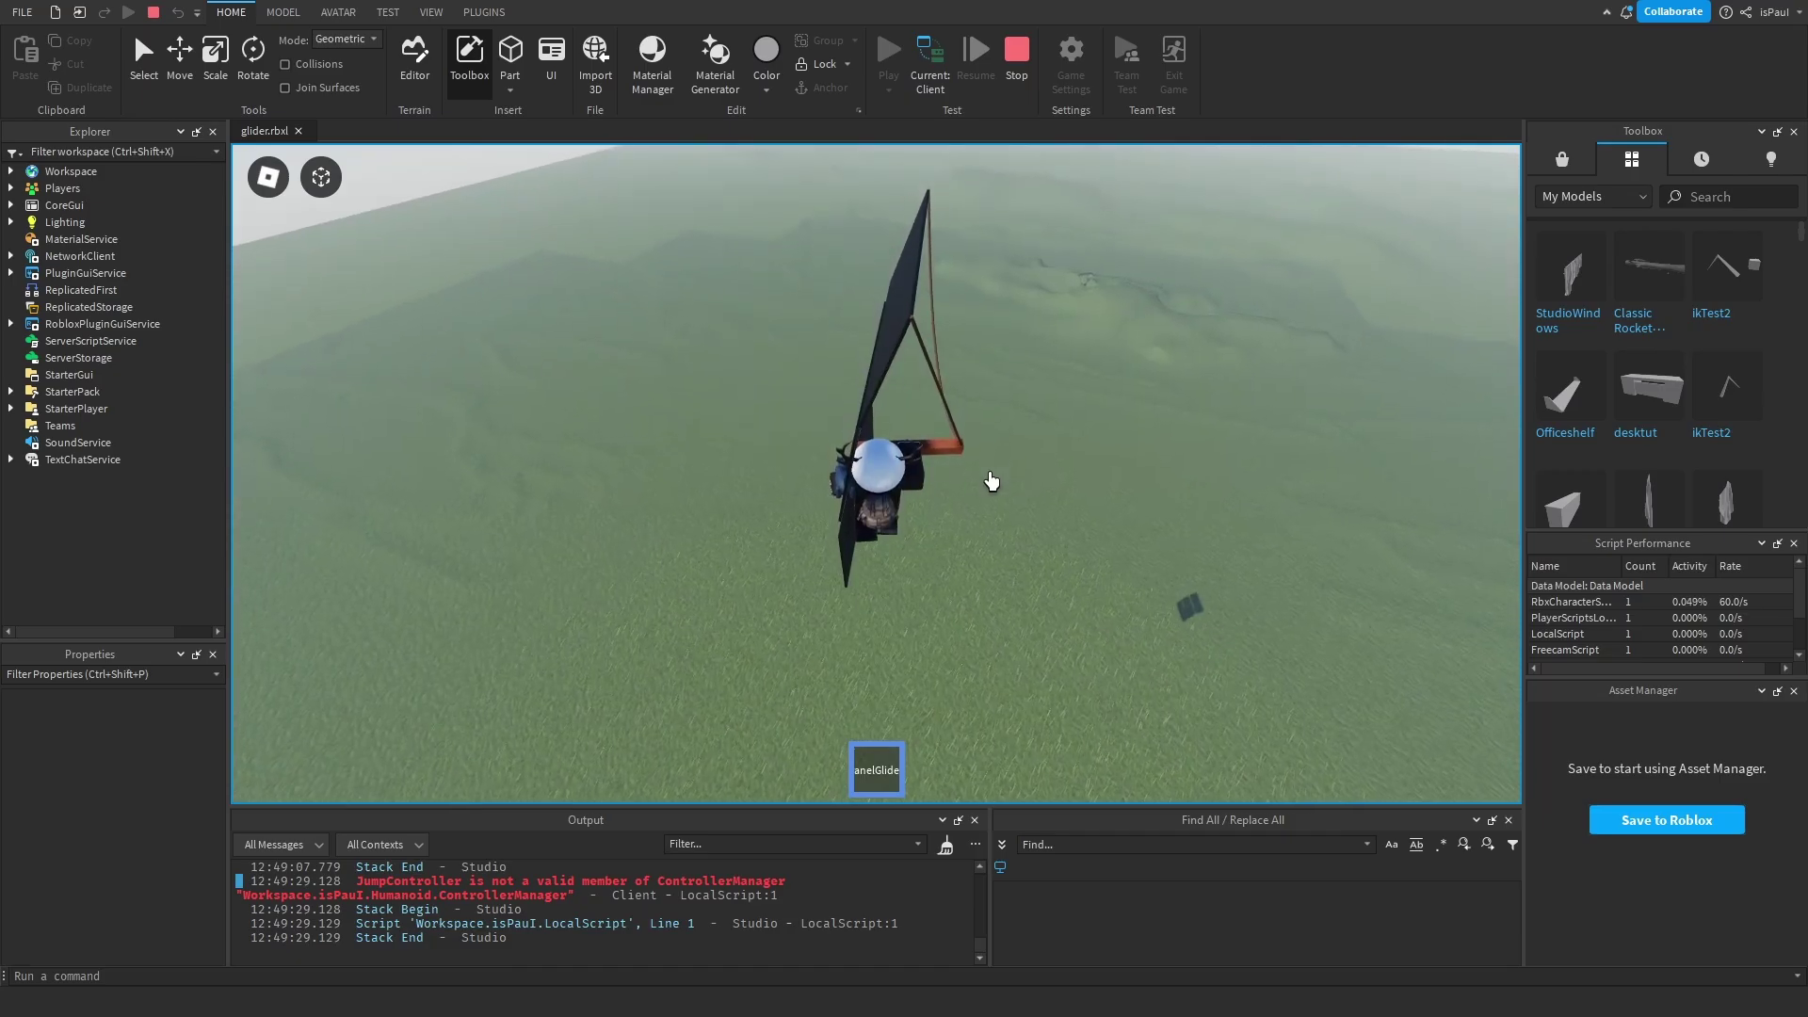
key("shift+F5")
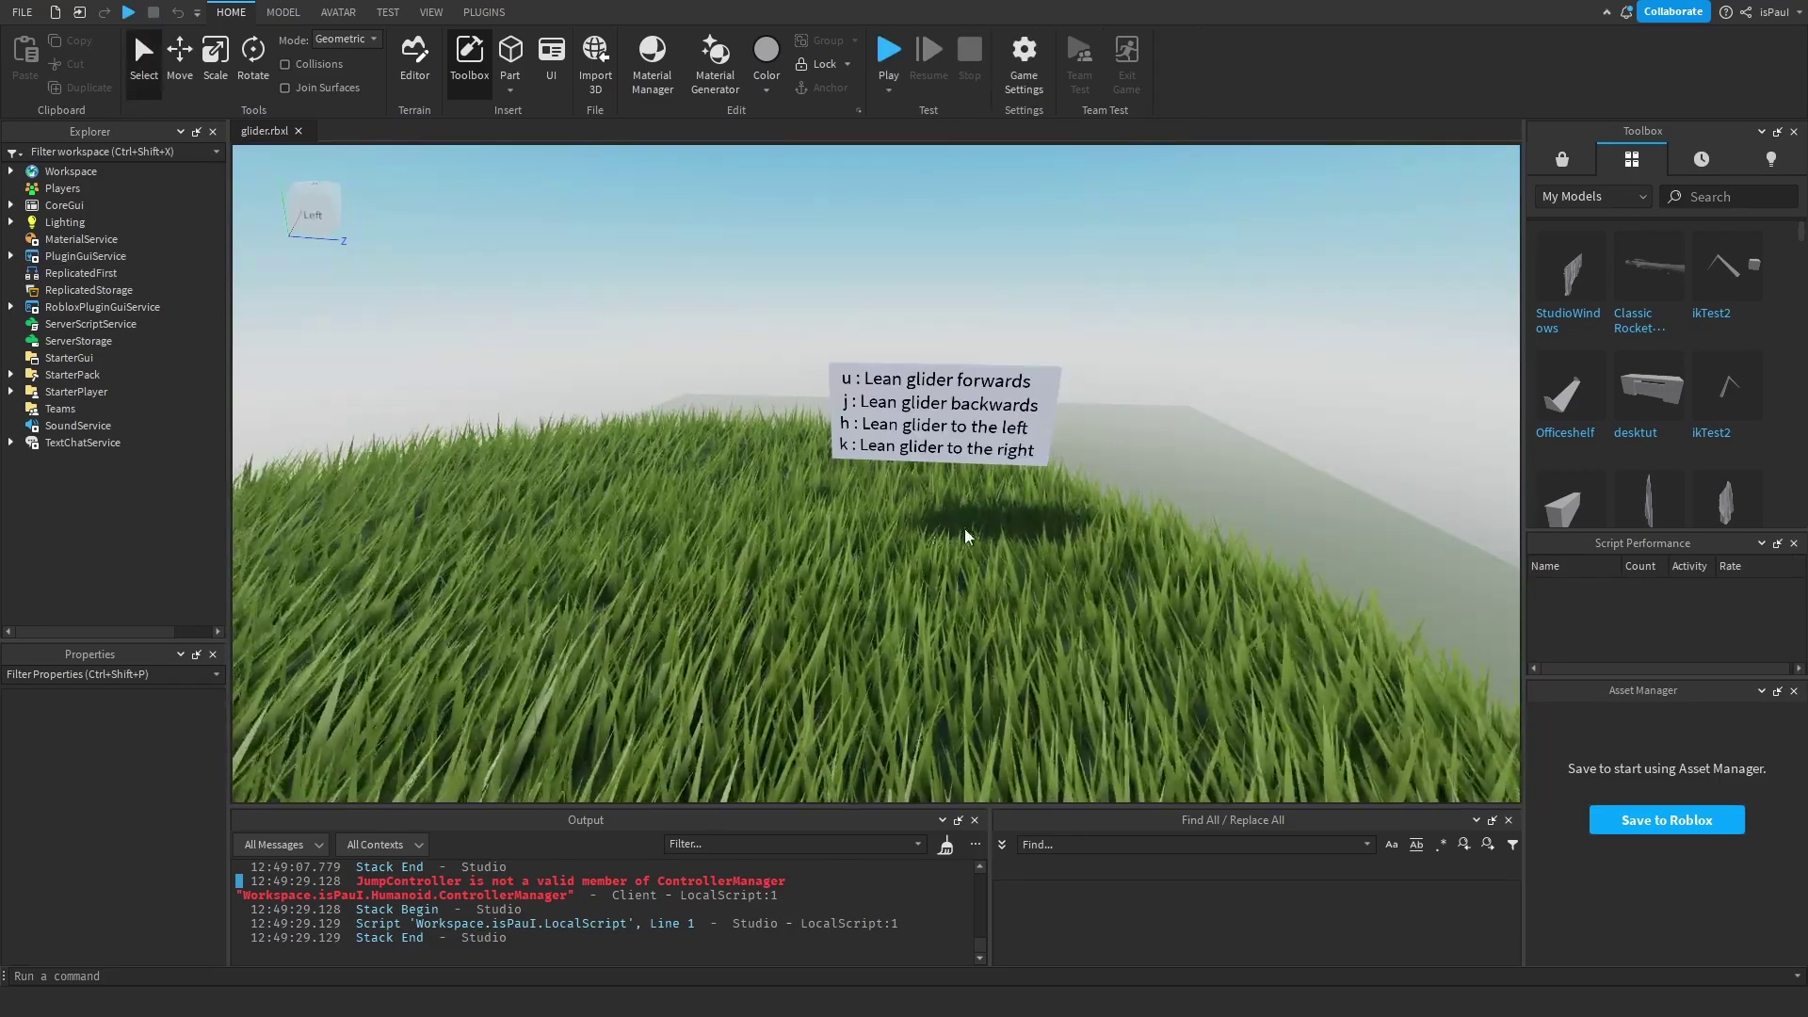
Open the LocalScript of the PanelGlider tool in StarterPack
right_click_drag(891, 491, 889, 490)
left_click(10, 375)
left_click(31, 391)
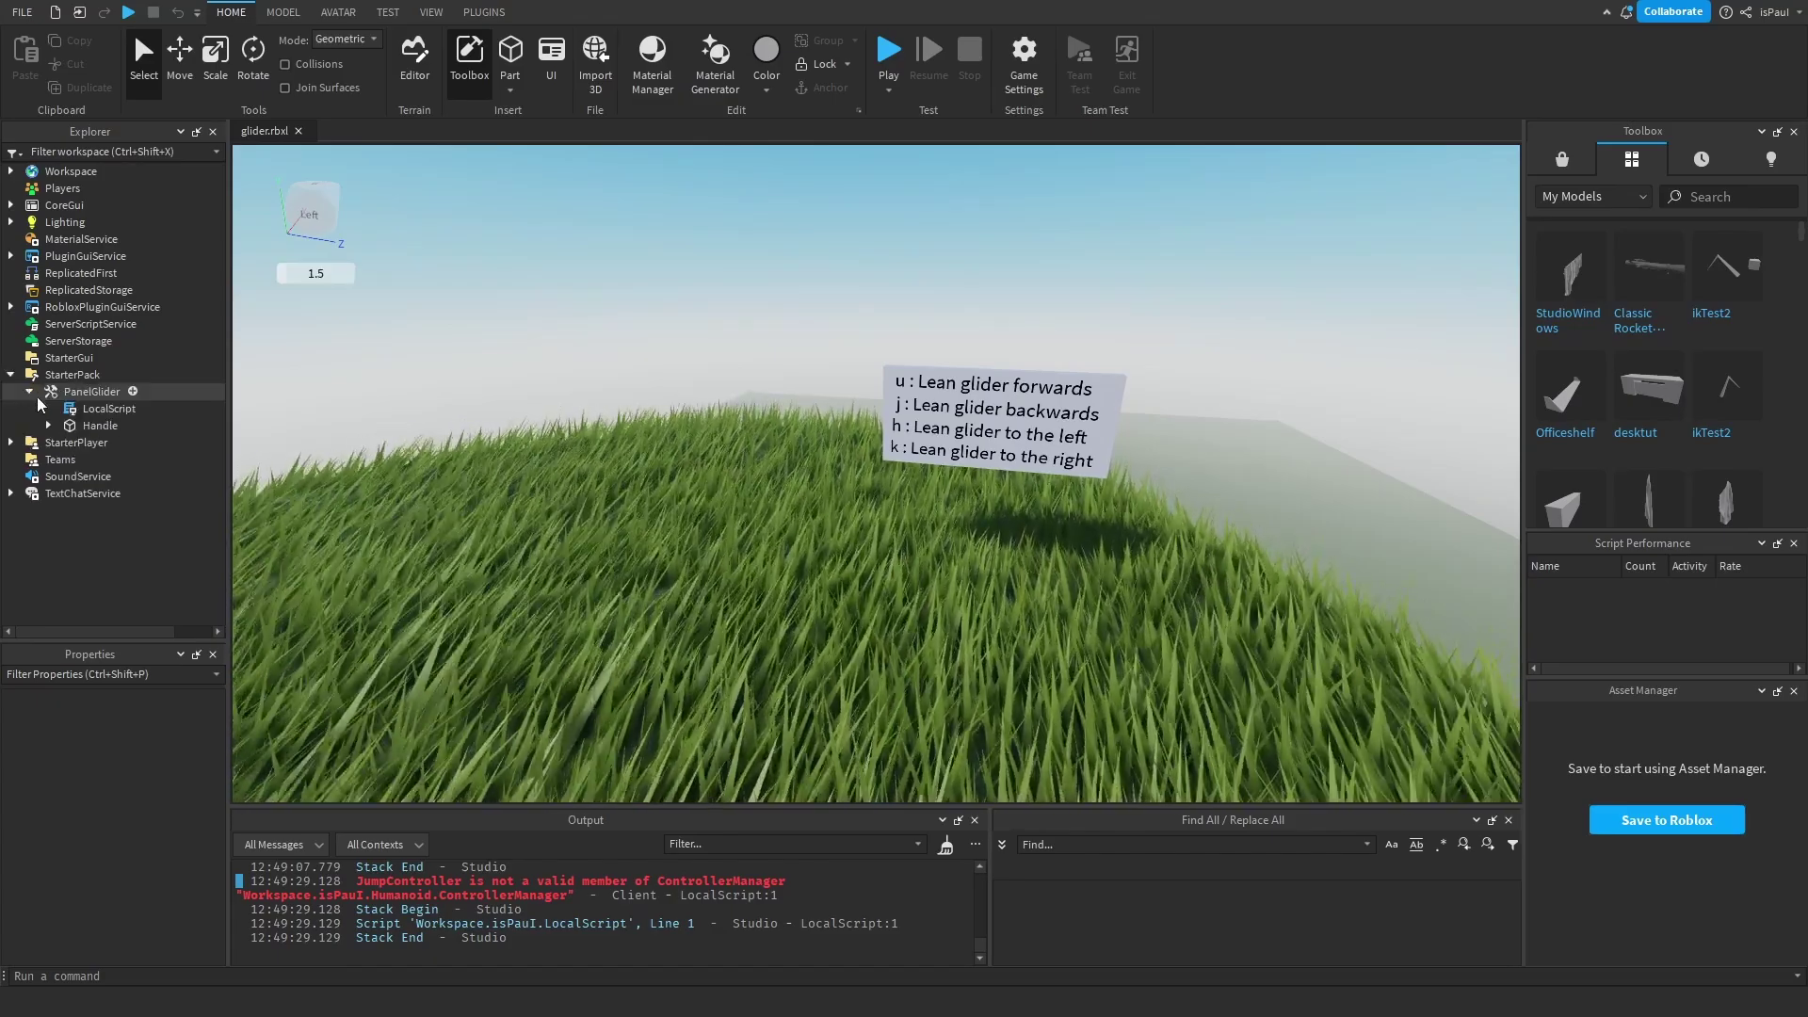
left_click(80, 411)
double_click(81, 412)
Examine how the LocalScript handles the U, J, K and H keys and changes the RopeConstraint lengths in the Equipped function
scroll(548, 436, "down", 5)
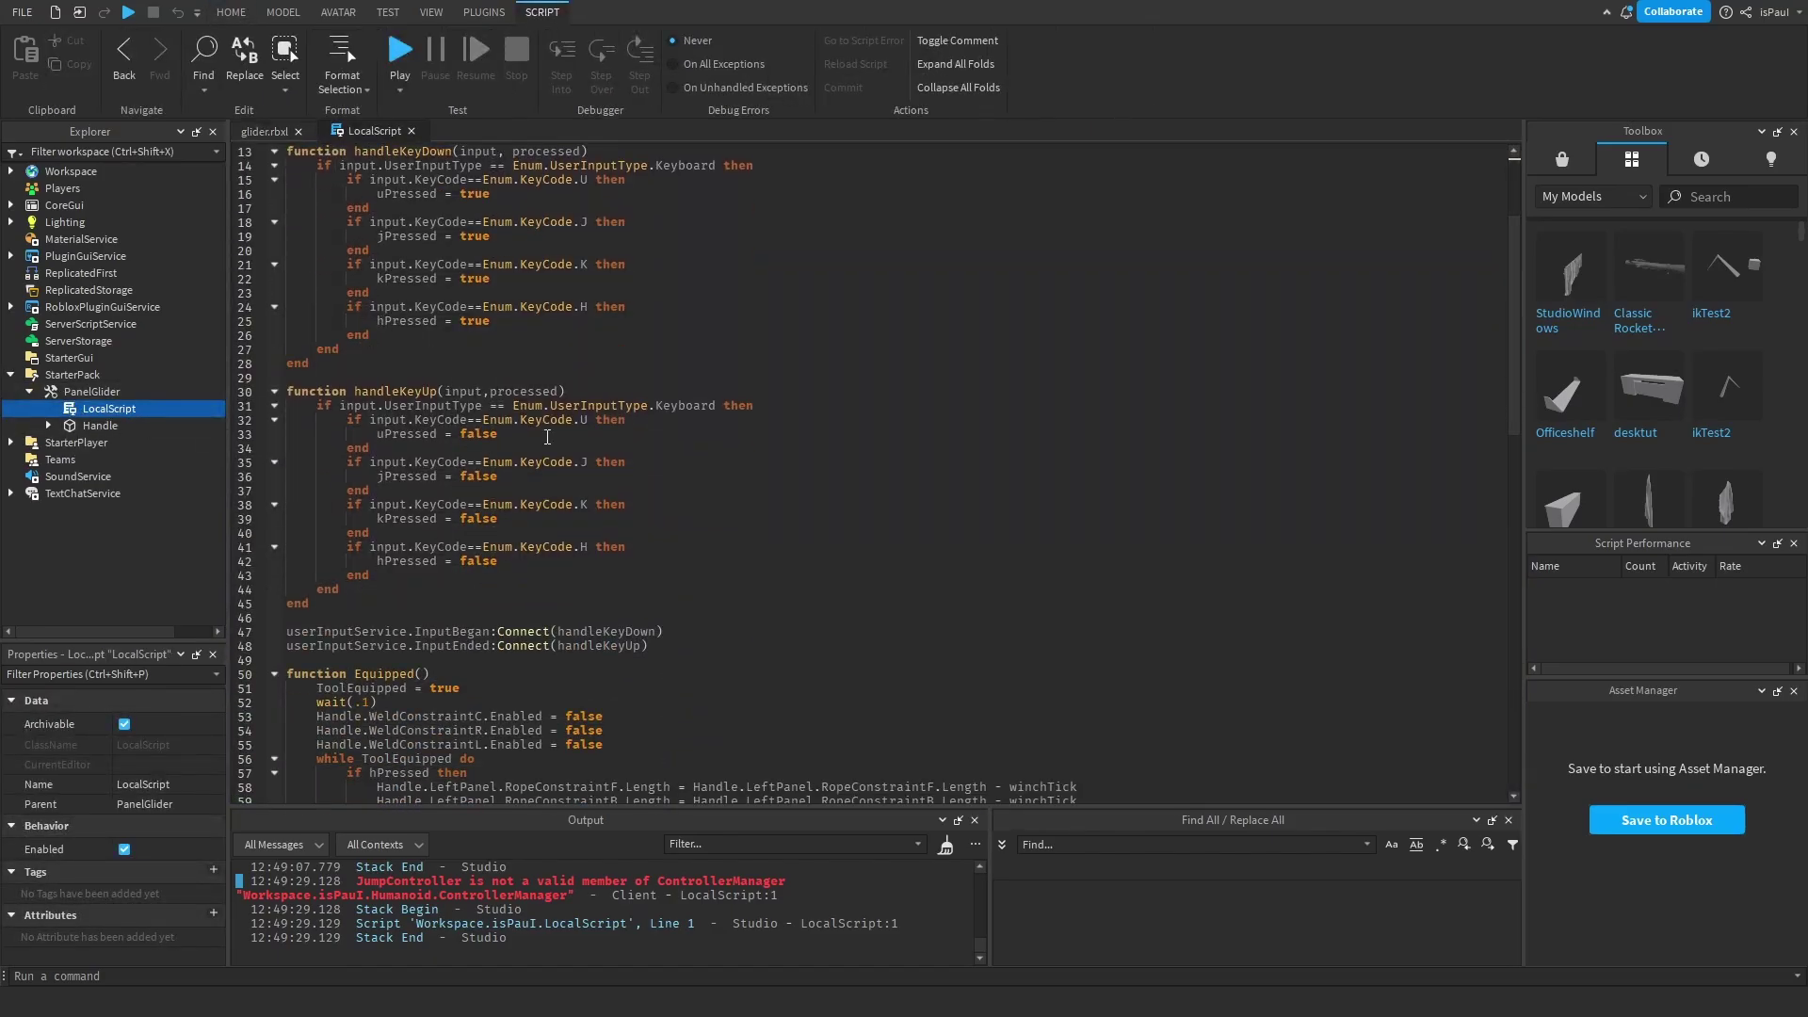
scroll(548, 437, "up", 7)
scroll(548, 437, "down", 16)
left_click_drag(443, 320, 853, 574)
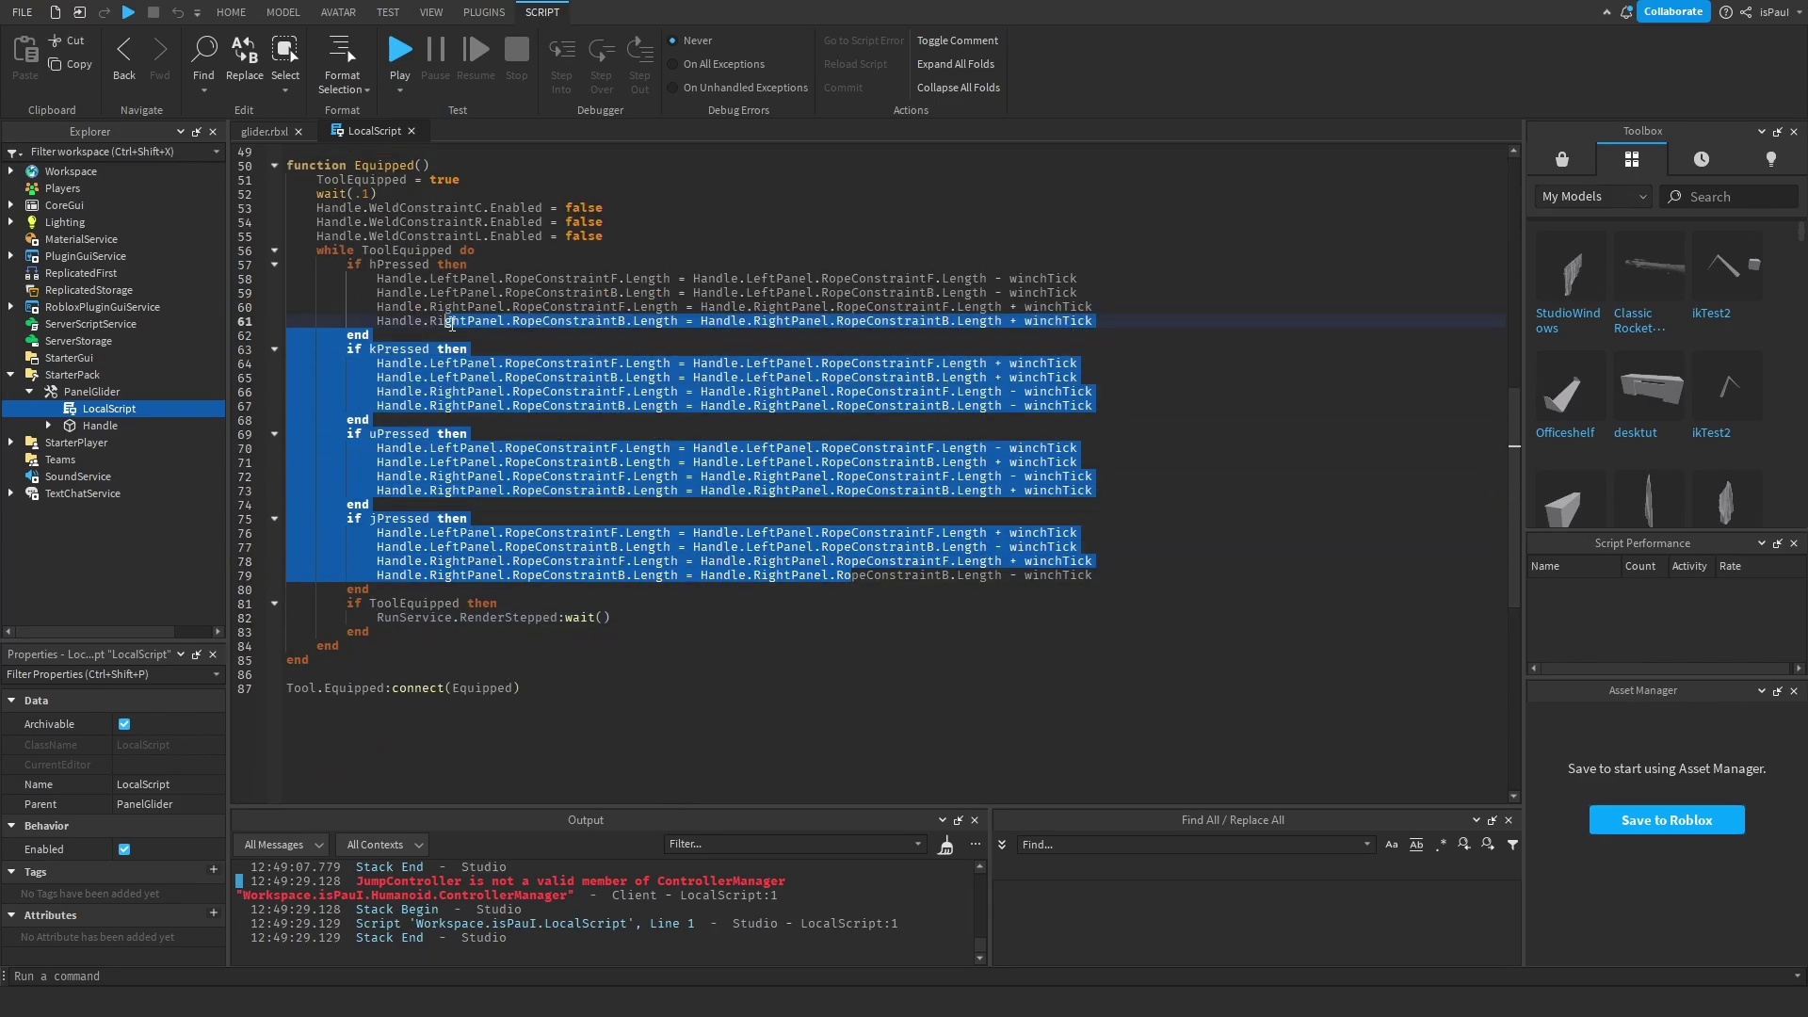
left_click(740, 562)
scroll(836, 639, "up", 1)
scroll(836, 640, "up", 1)
left_click(780, 740)
left_click_drag(949, 619, 791, 623)
left_click(889, 672)
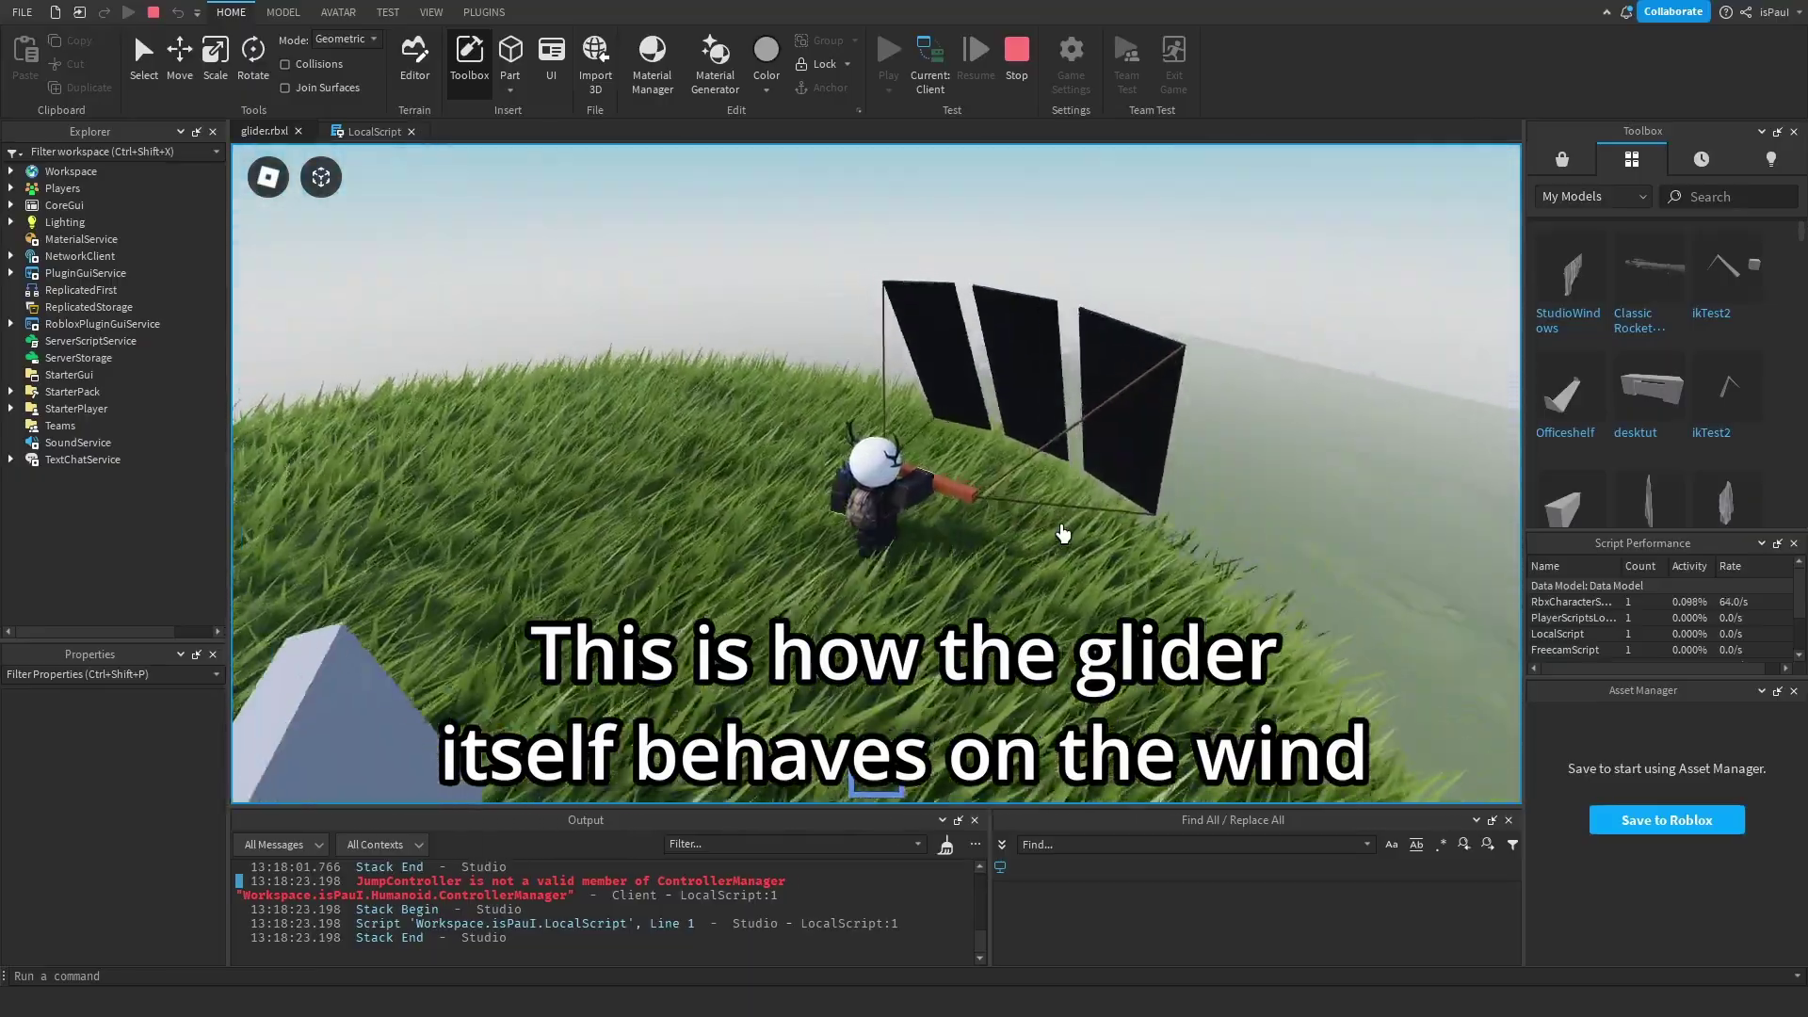
In the glider play test, drop the equipped PanelGlider and observe how it behaves on the wind
key("BackSpace")
right_click_drag(1069, 530, 1089, 521)
scroll(1088, 521, "down", 5)
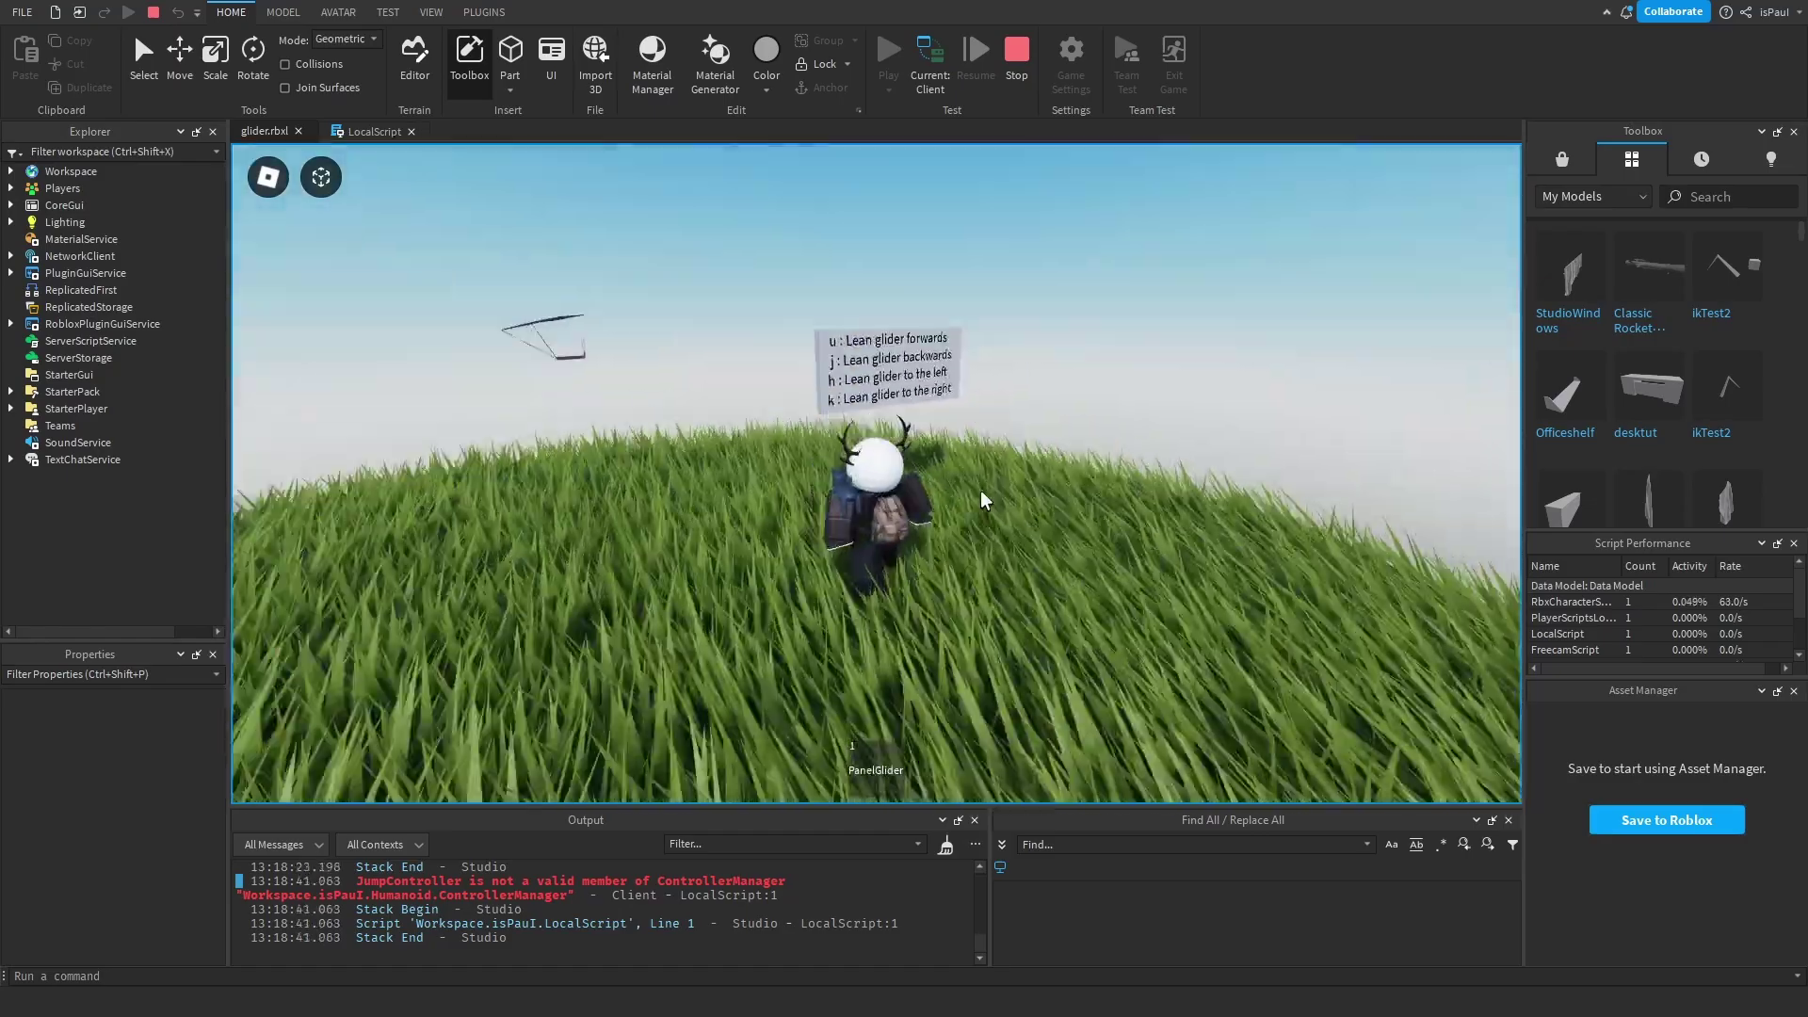
Walk the avatar across the hill, equip the PanelGlider again and drop it to watch it fly by itself
key("w")
right_click_drag(980, 490, 987, 491)
key("1")
key("w")
key("BackSpace")
scroll(987, 492, "up", 1)
scroll(988, 491, "down", 3)
scroll(988, 492, "down", 3)
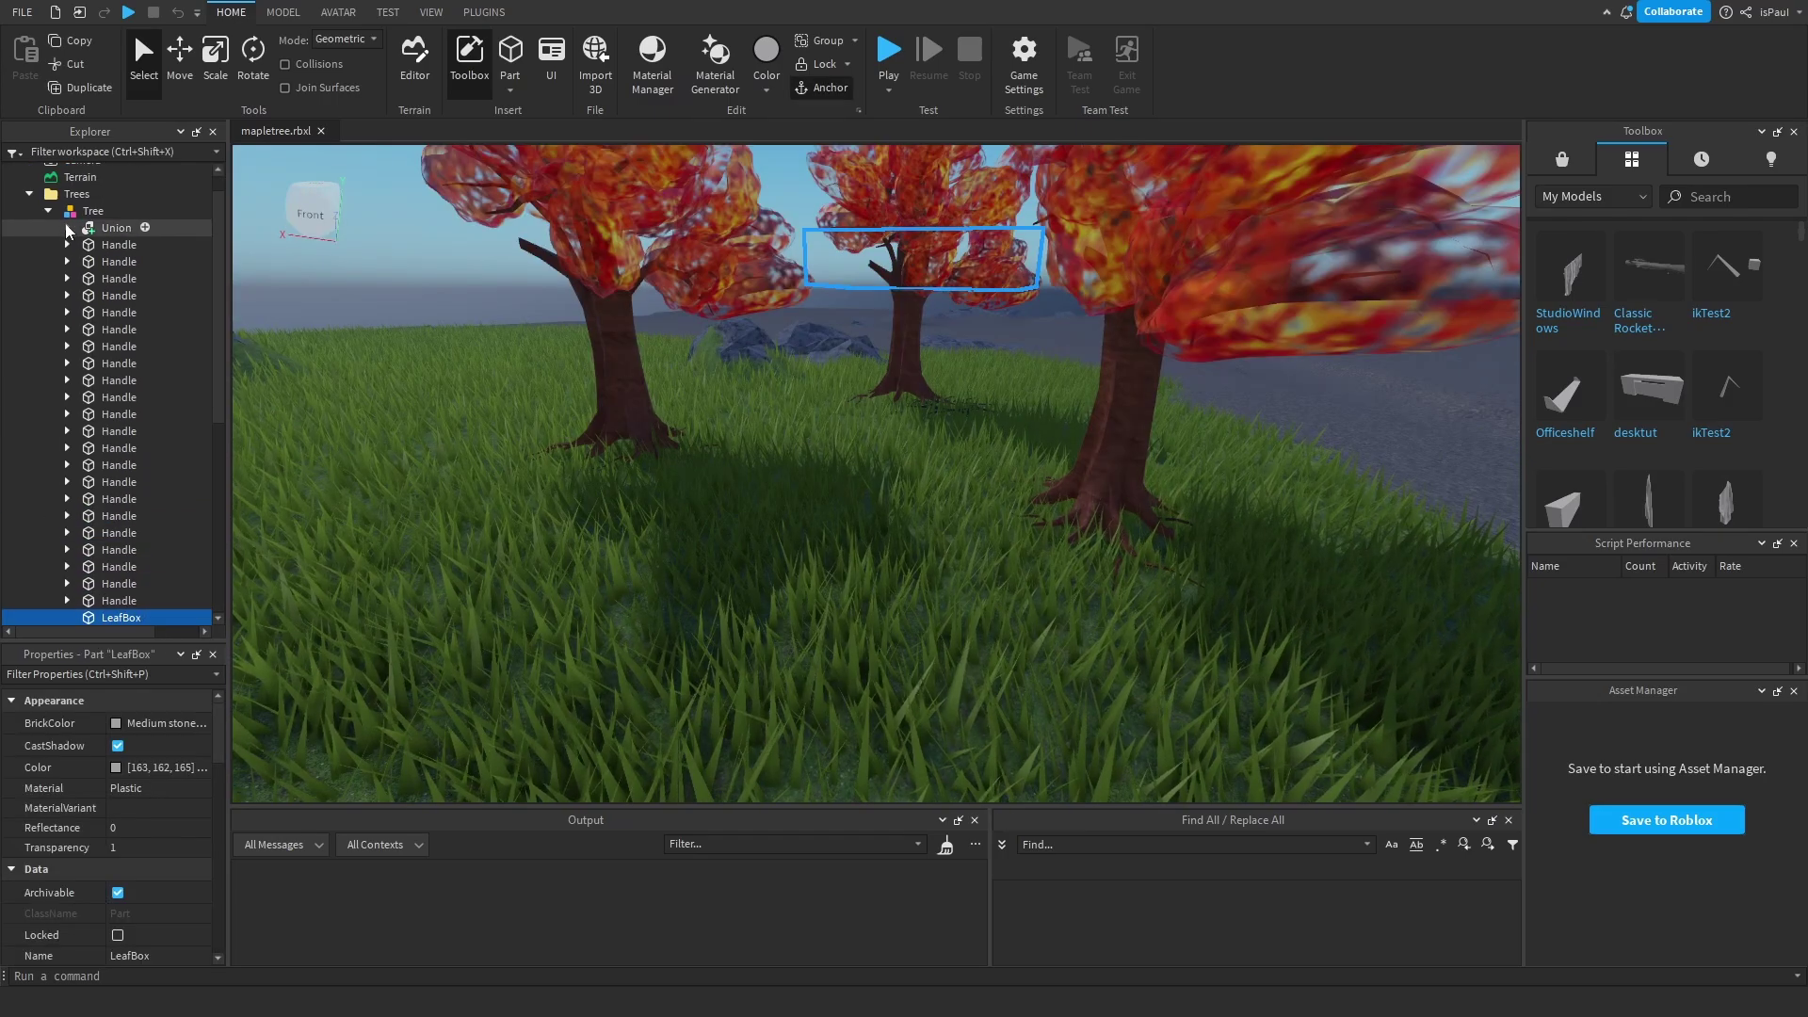
In mapletree.rbxl, collapse the expanded Tree model and open the DropLeaves script in Workspace
left_click(48, 212)
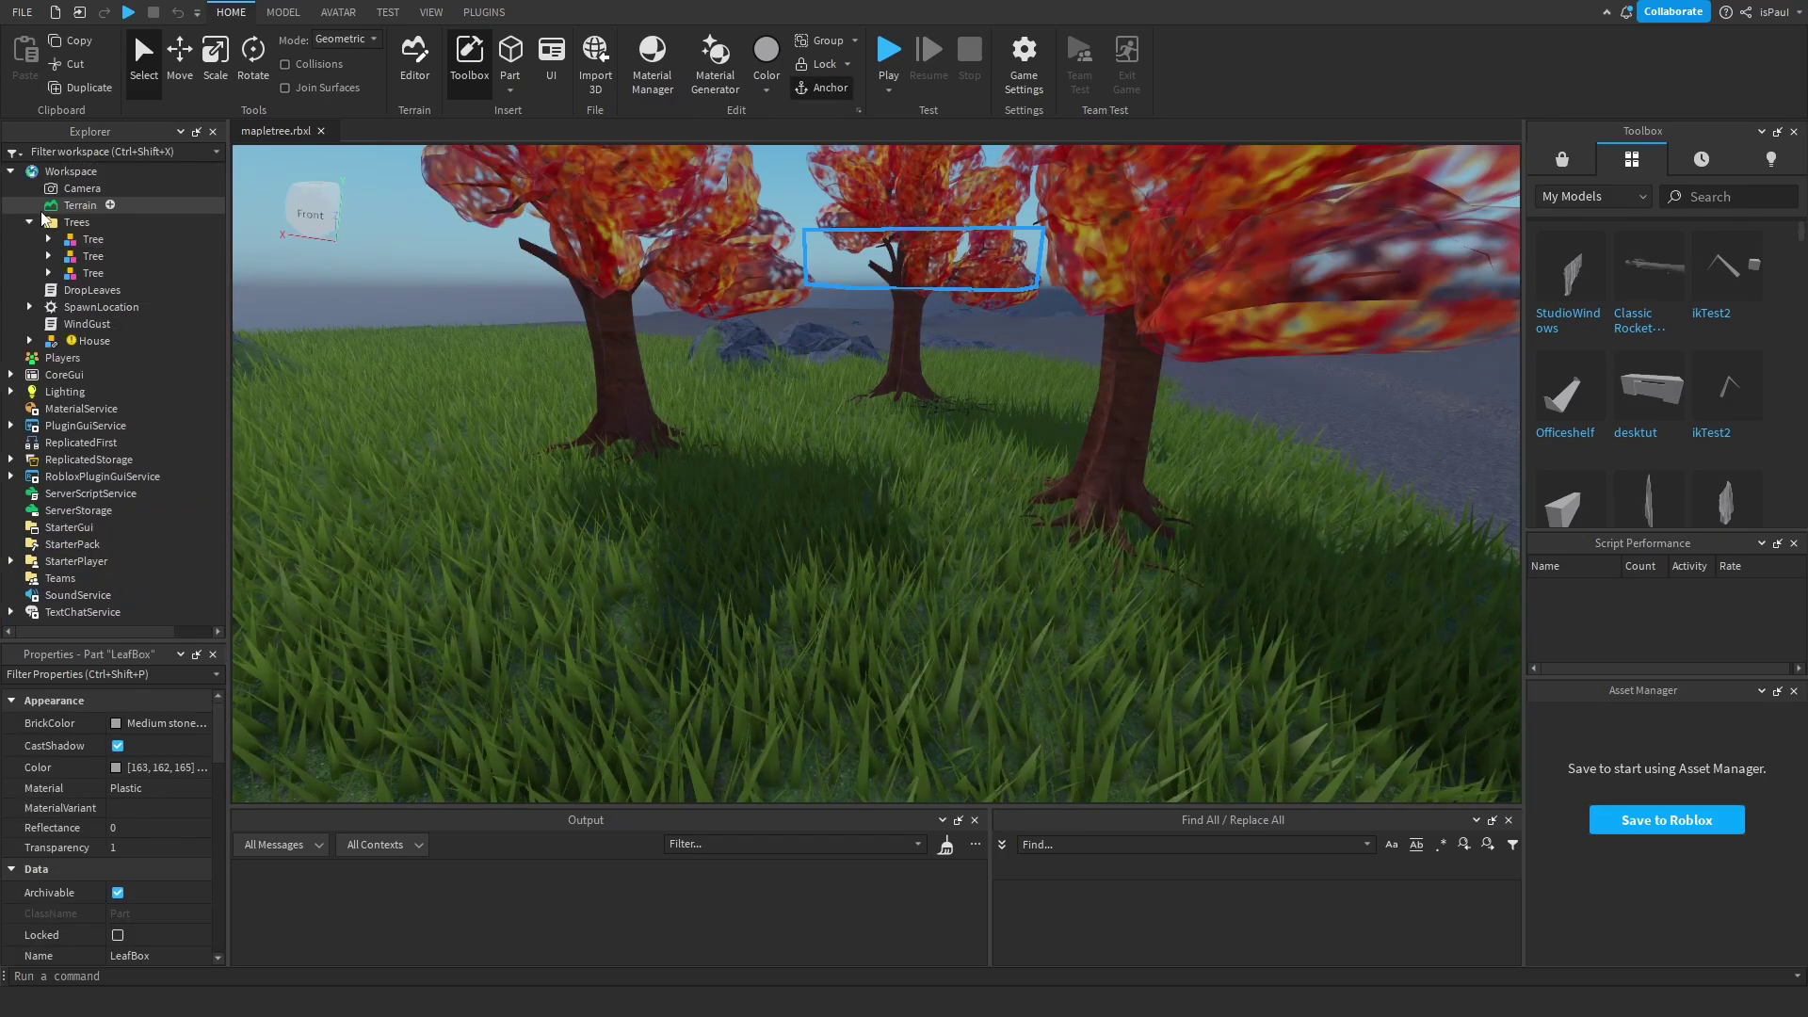
double_click(94, 291)
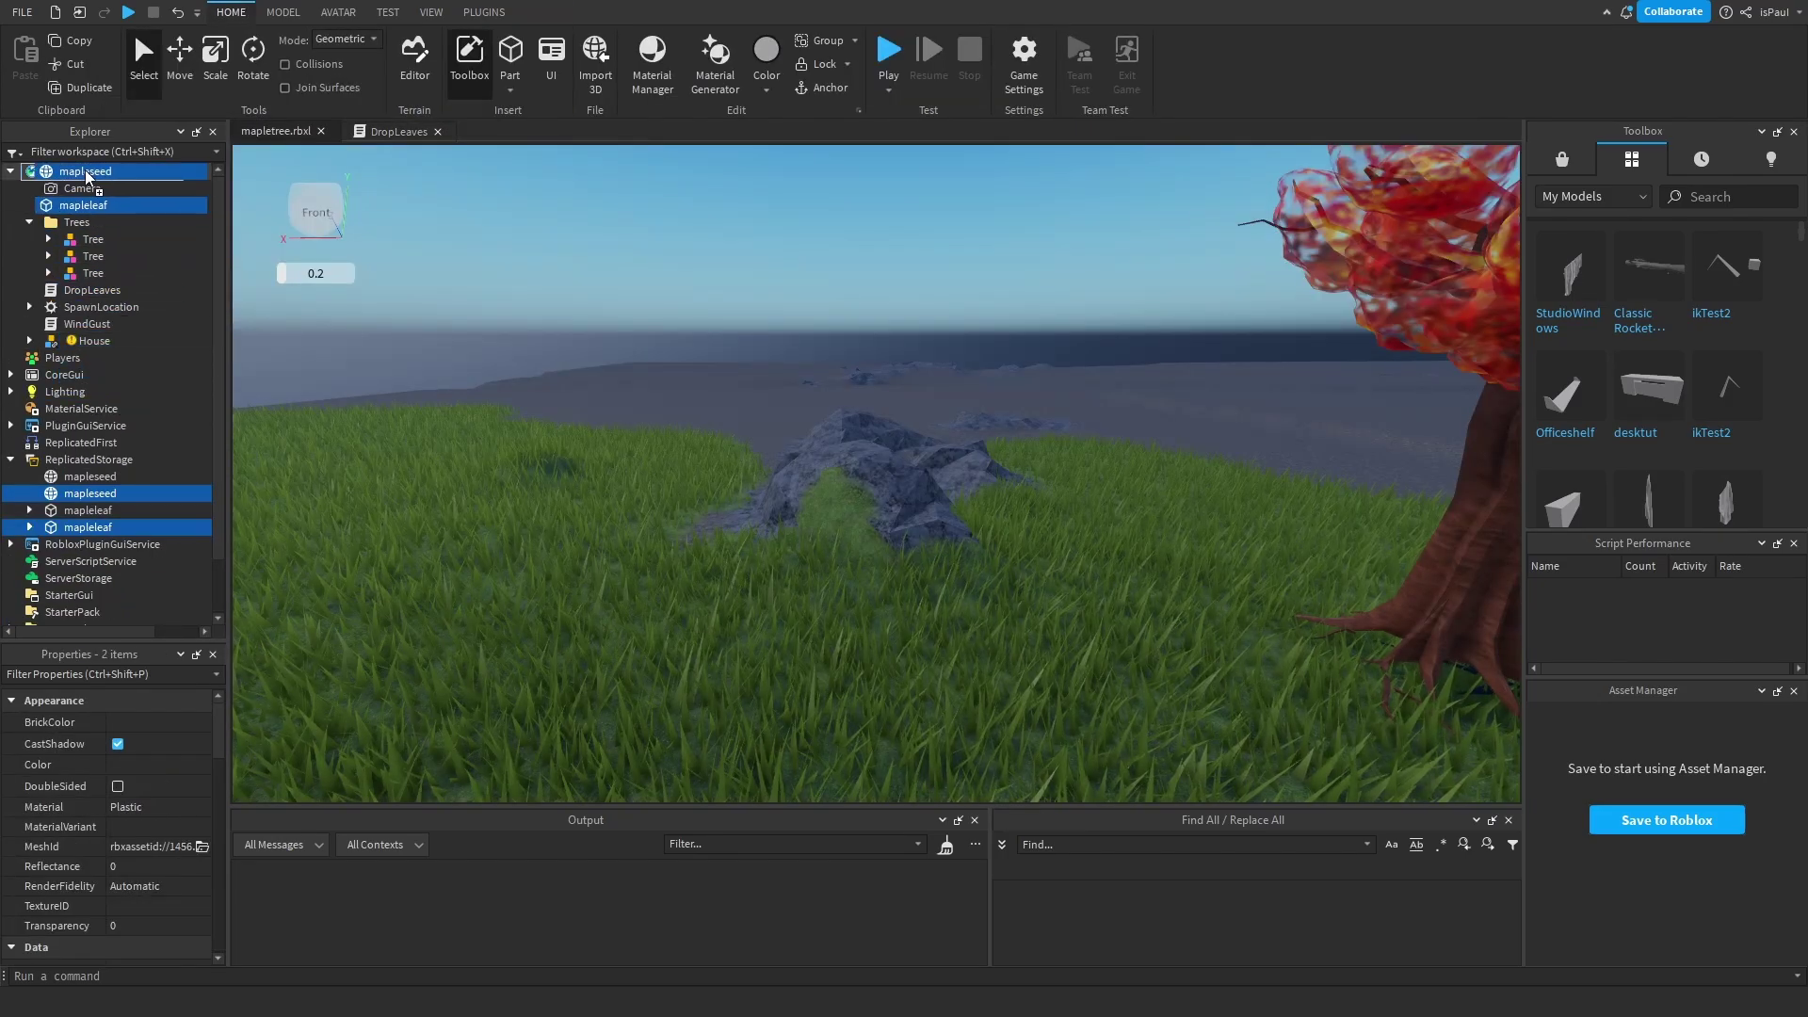
Move the duplicated mapleseed and mapleleaf from ReplicatedStorage into Workspace and focus the view on them
left_click_drag(83, 171, 83, 171)
key("f")
right_click_drag(951, 506, 917, 529)
left_click(716, 189)
Run the mapletree.rbxl simulation without an avatar and view the maple trees dropping leaves
right_click_drag(1030, 544, 1030, 545)
right_click_drag(847, 588, 847, 587)
key("F8")
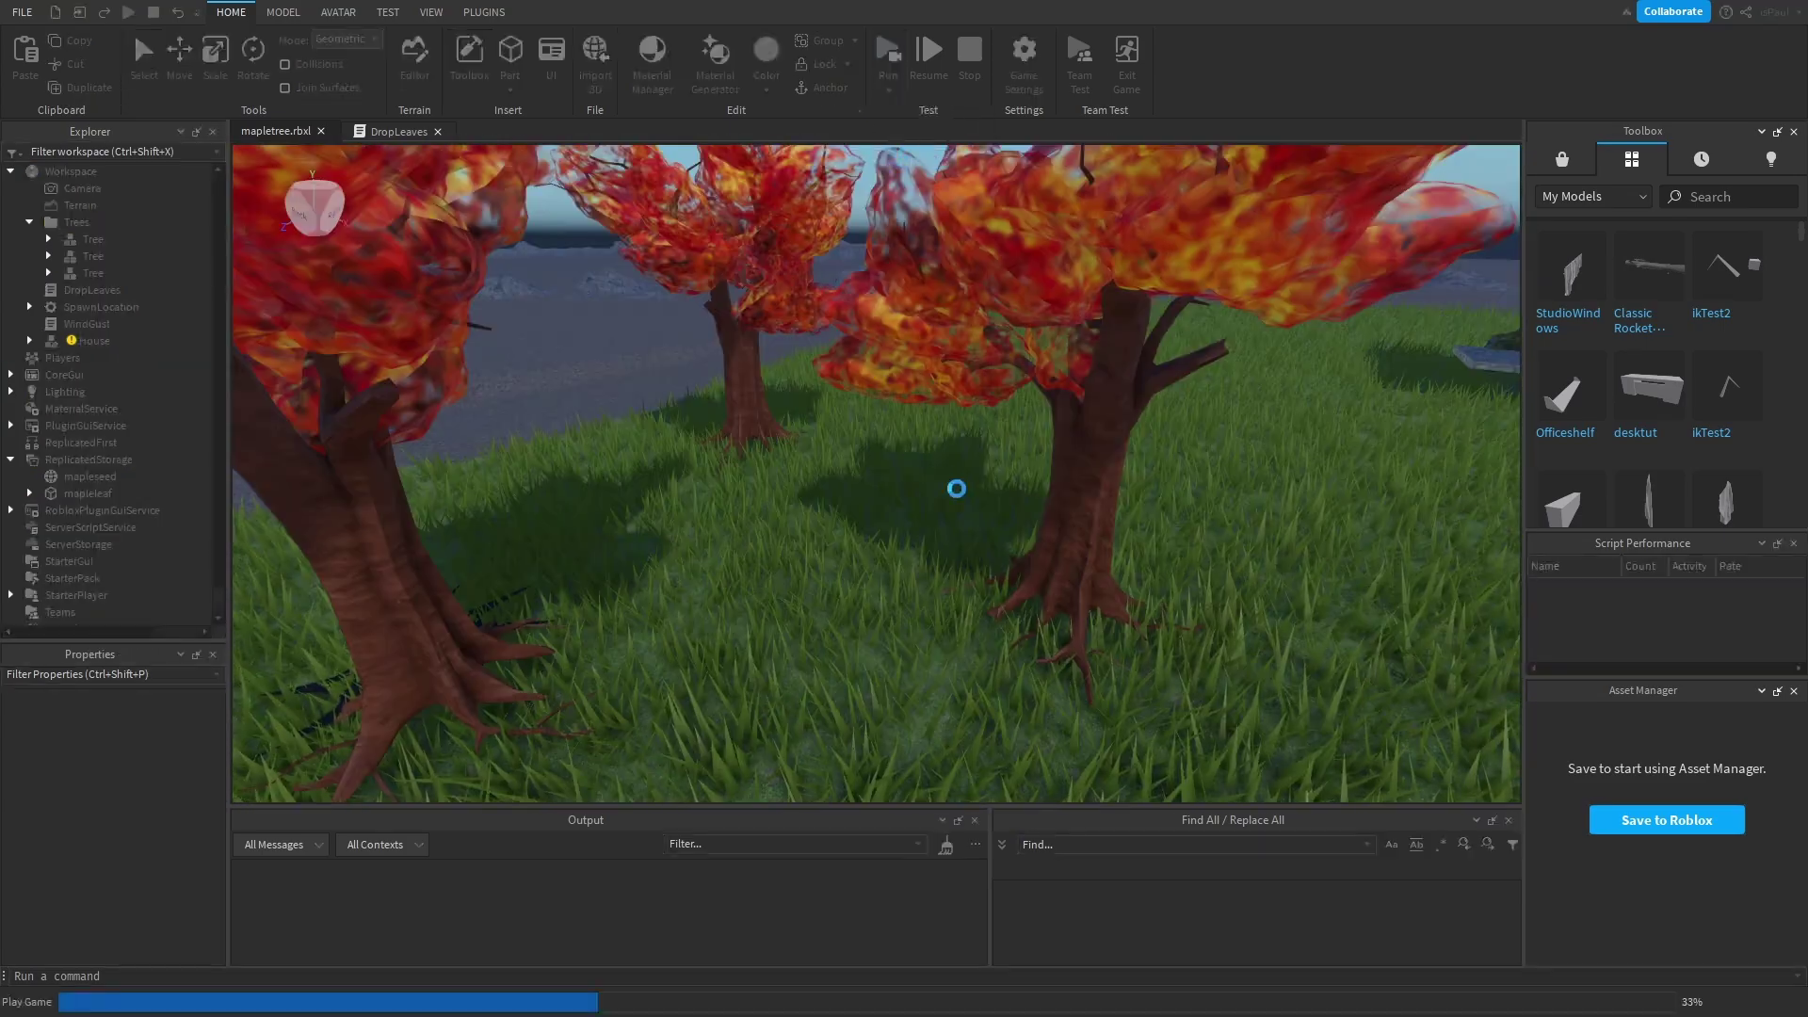
right_click_drag(931, 478, 930, 478)
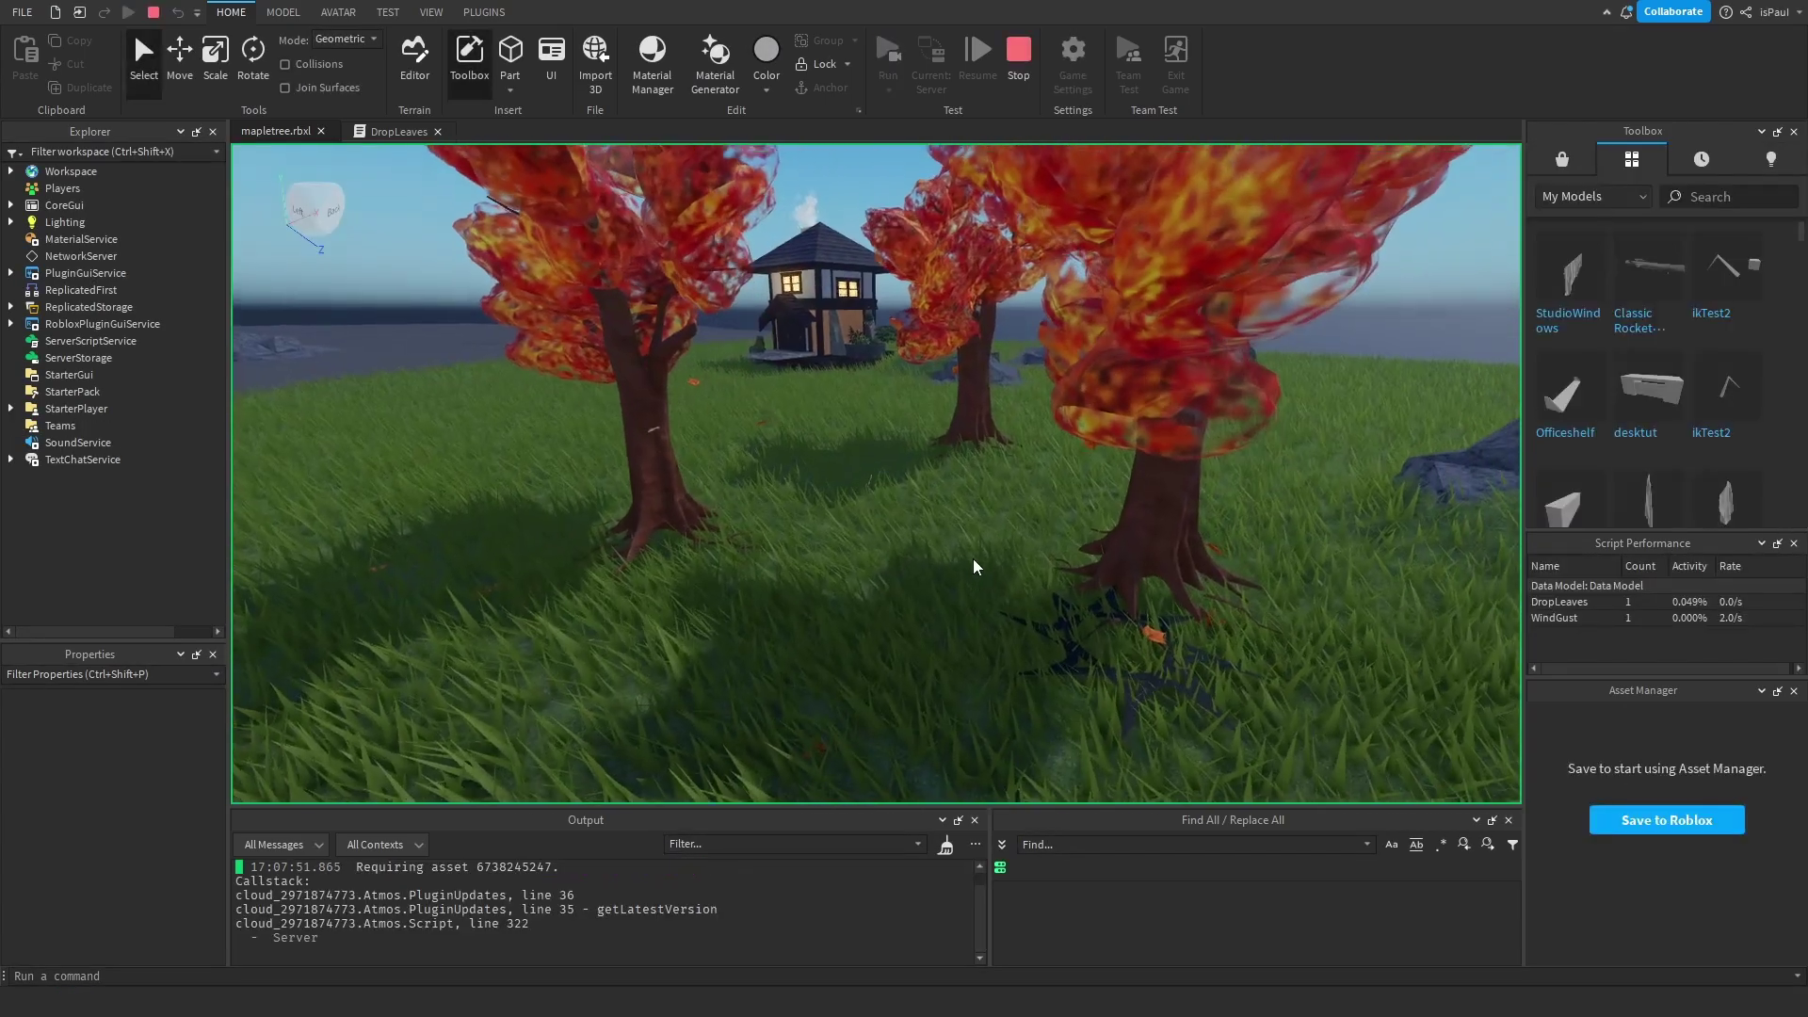
right_click_drag(975, 570, 946, 591)
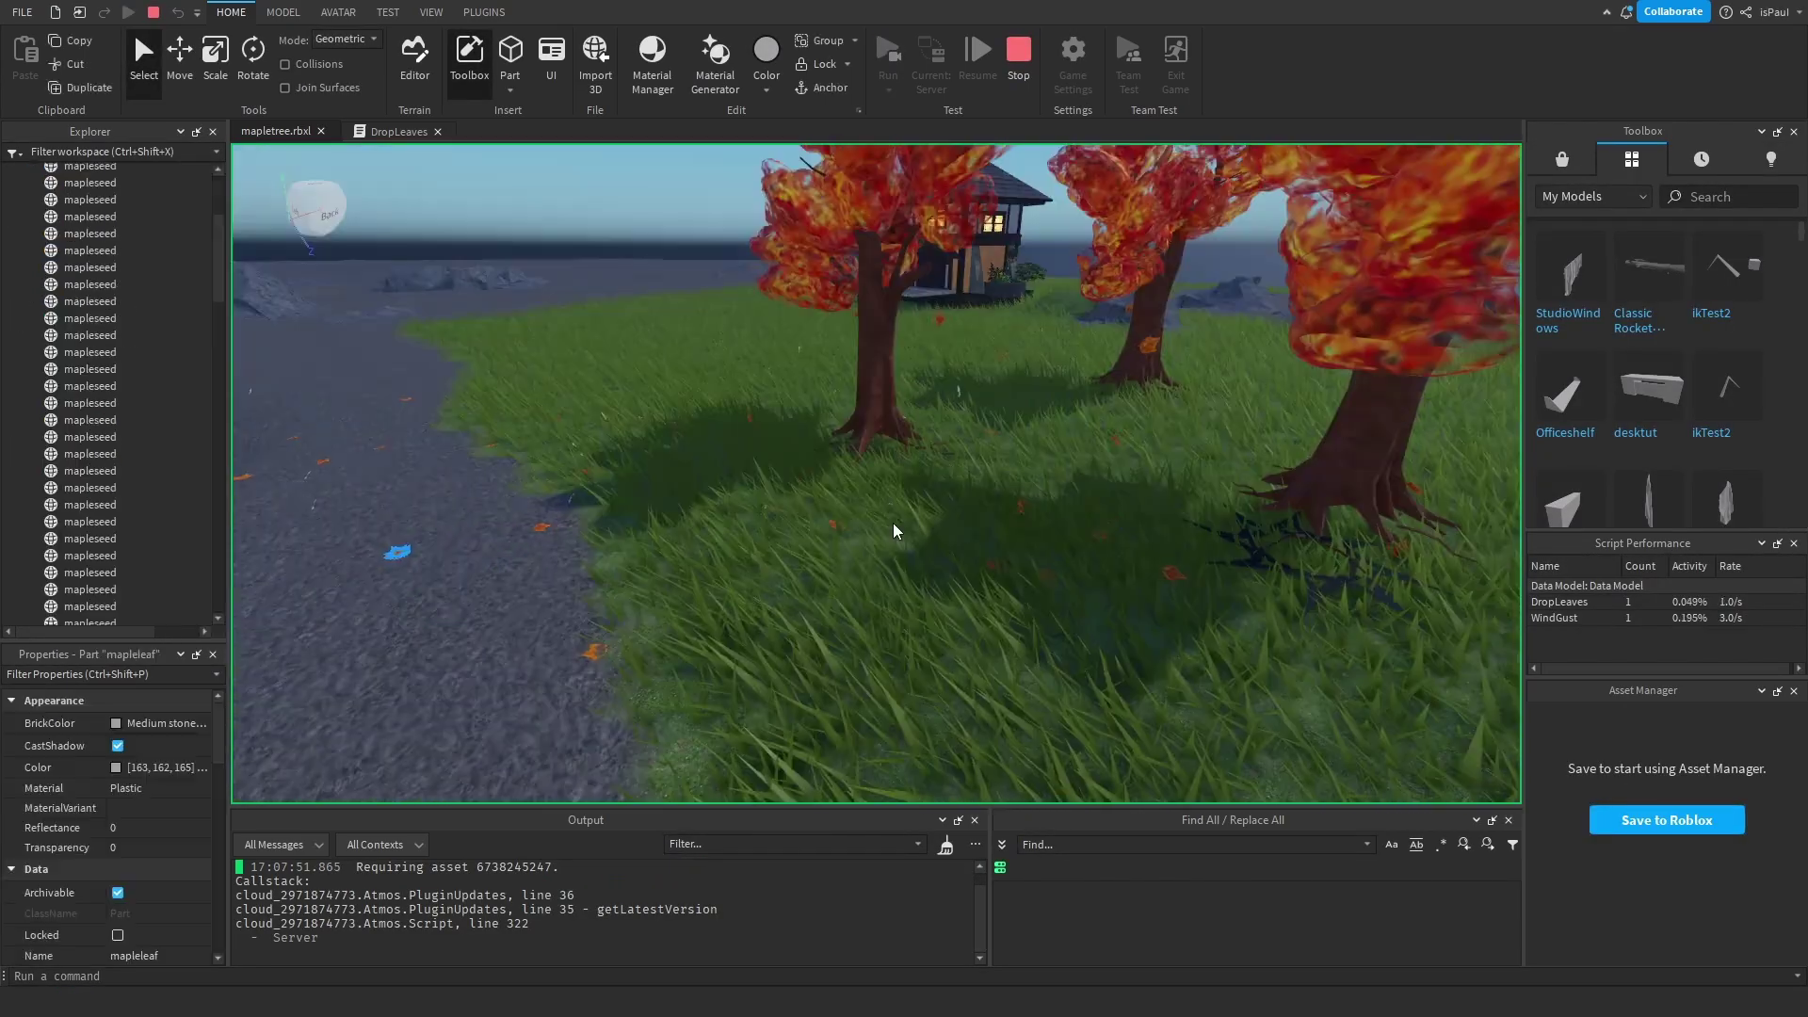
Observe the selected mapleleaf drifting over the path, deselect it, and view the leaves blowing around the trees
right_click_drag(529, 580, 529, 579)
right_click_drag(642, 512, 643, 511)
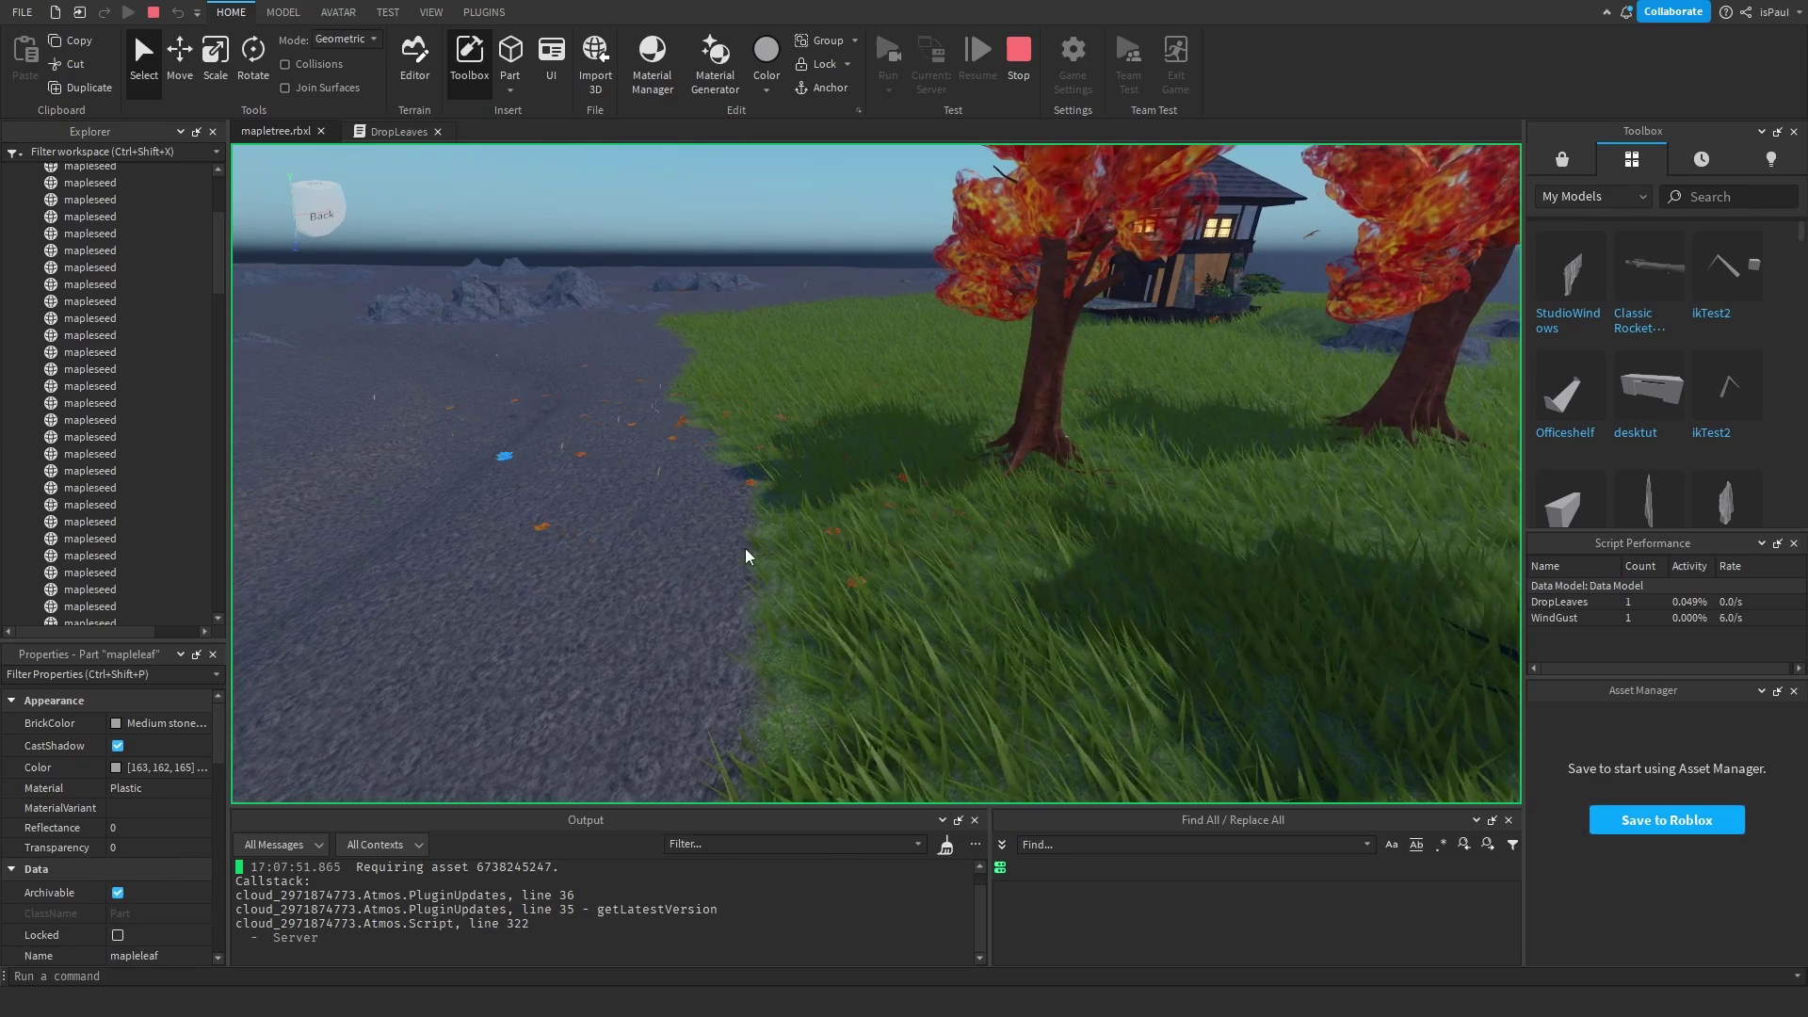
left_click(712, 232)
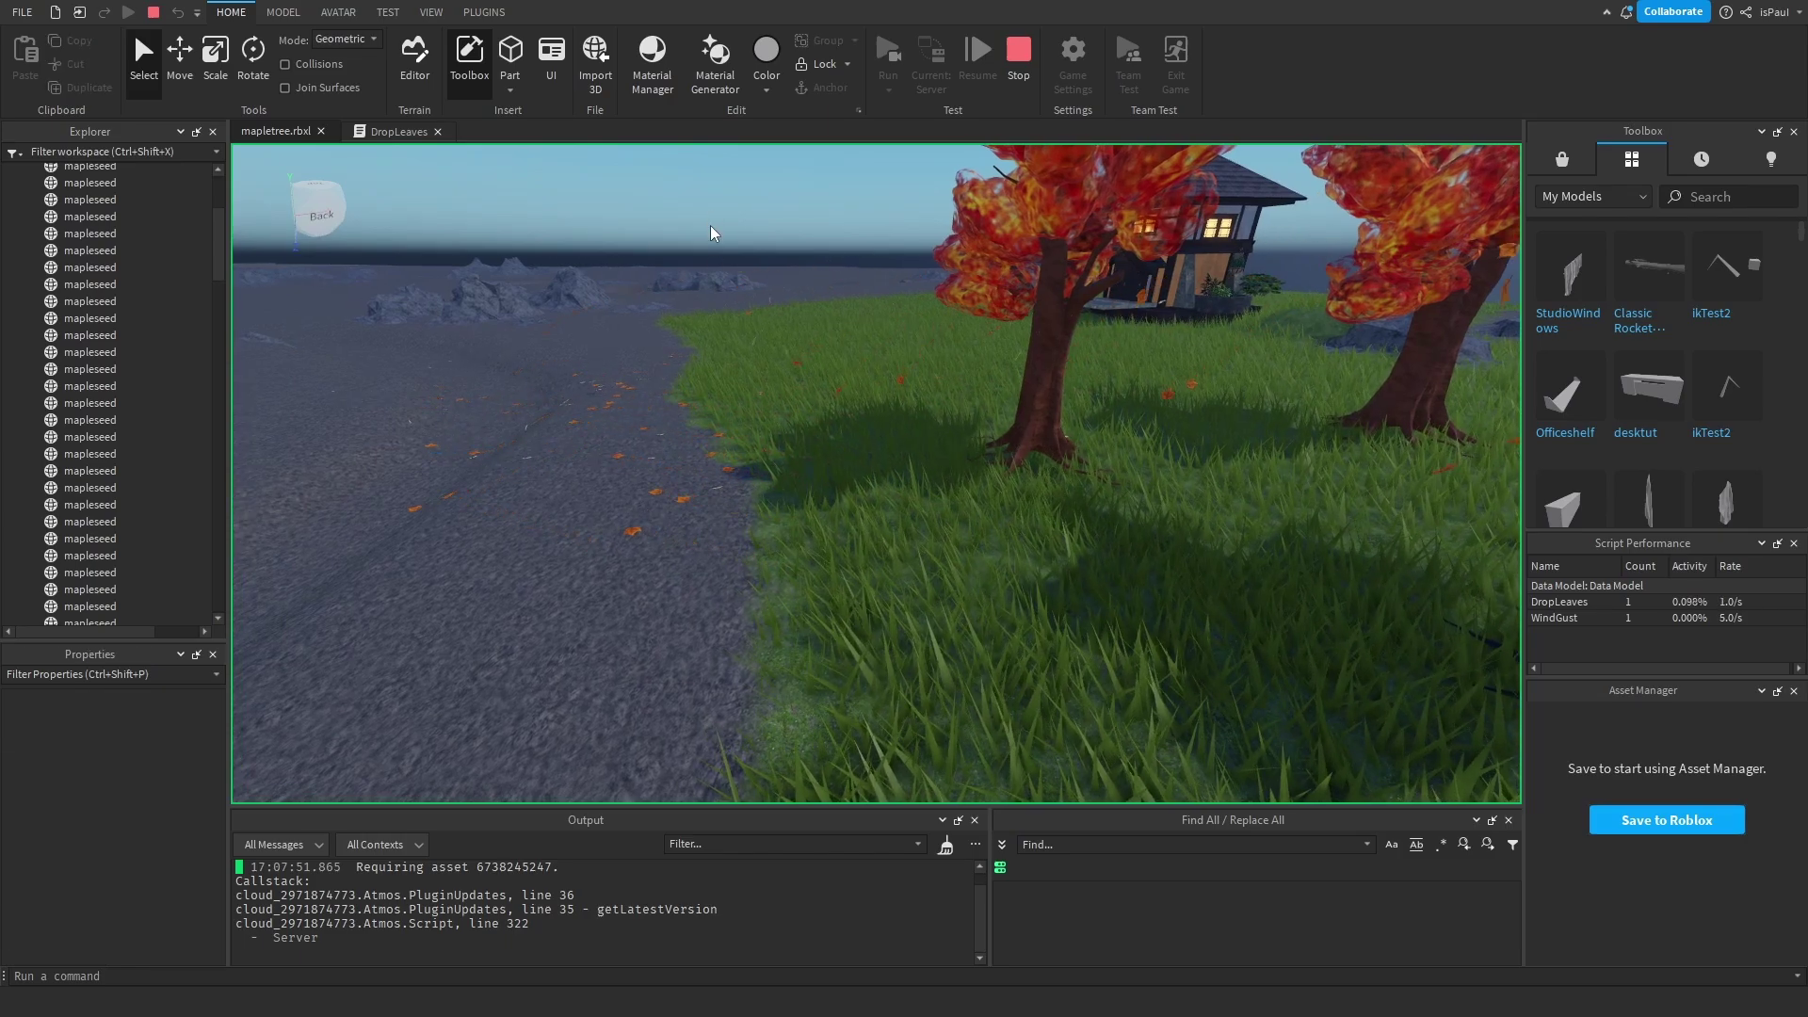
right_click_drag(884, 520, 882, 520)
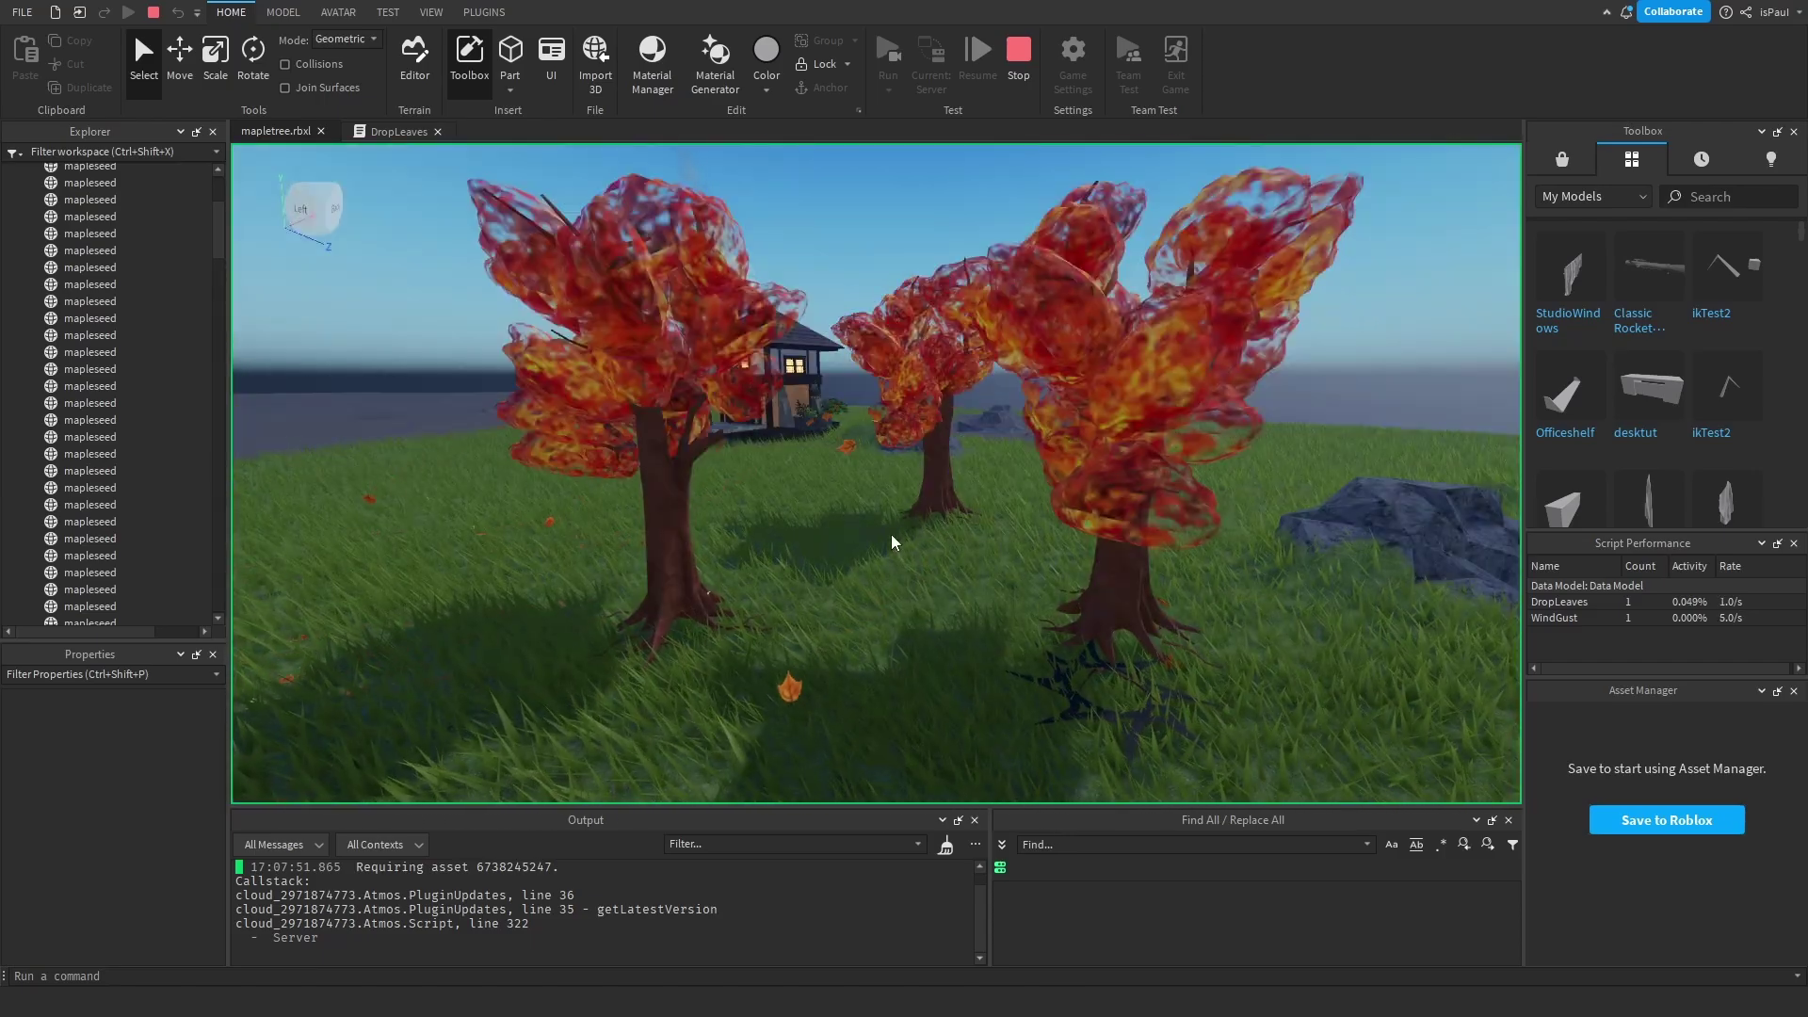
right_click_drag(920, 563, 944, 570)
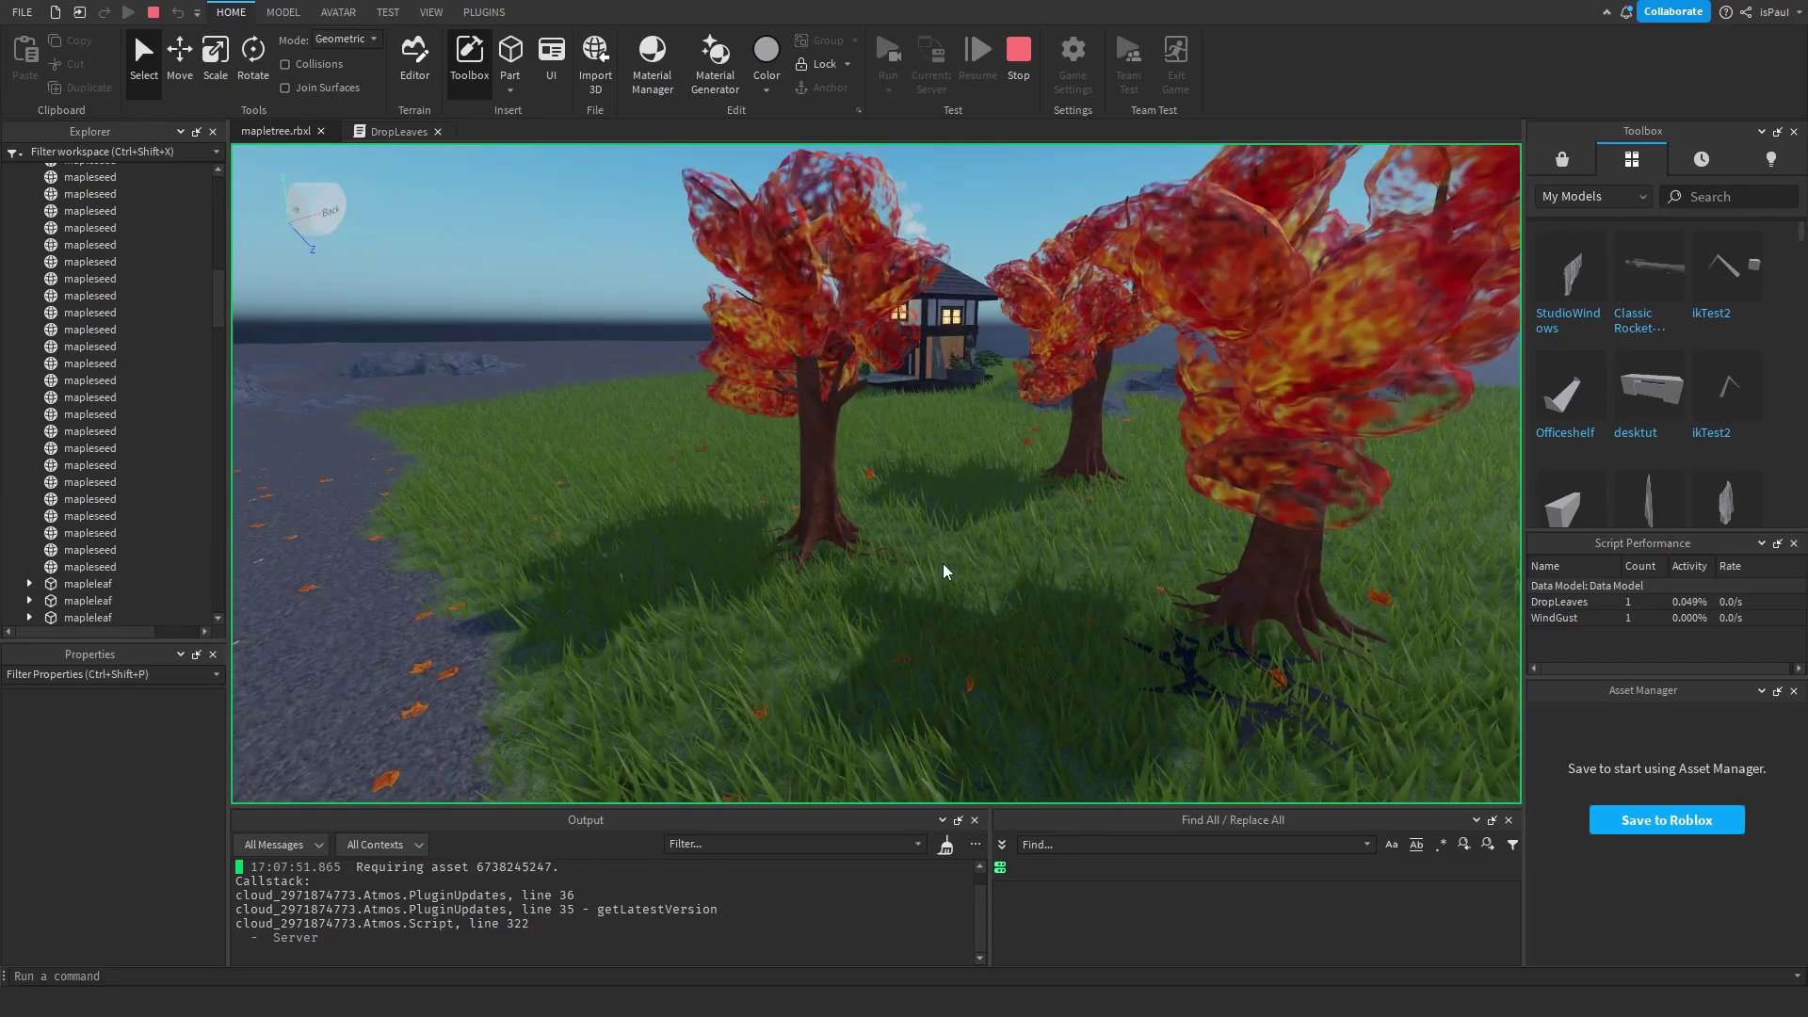
right_click_drag(936, 579, 992, 551)
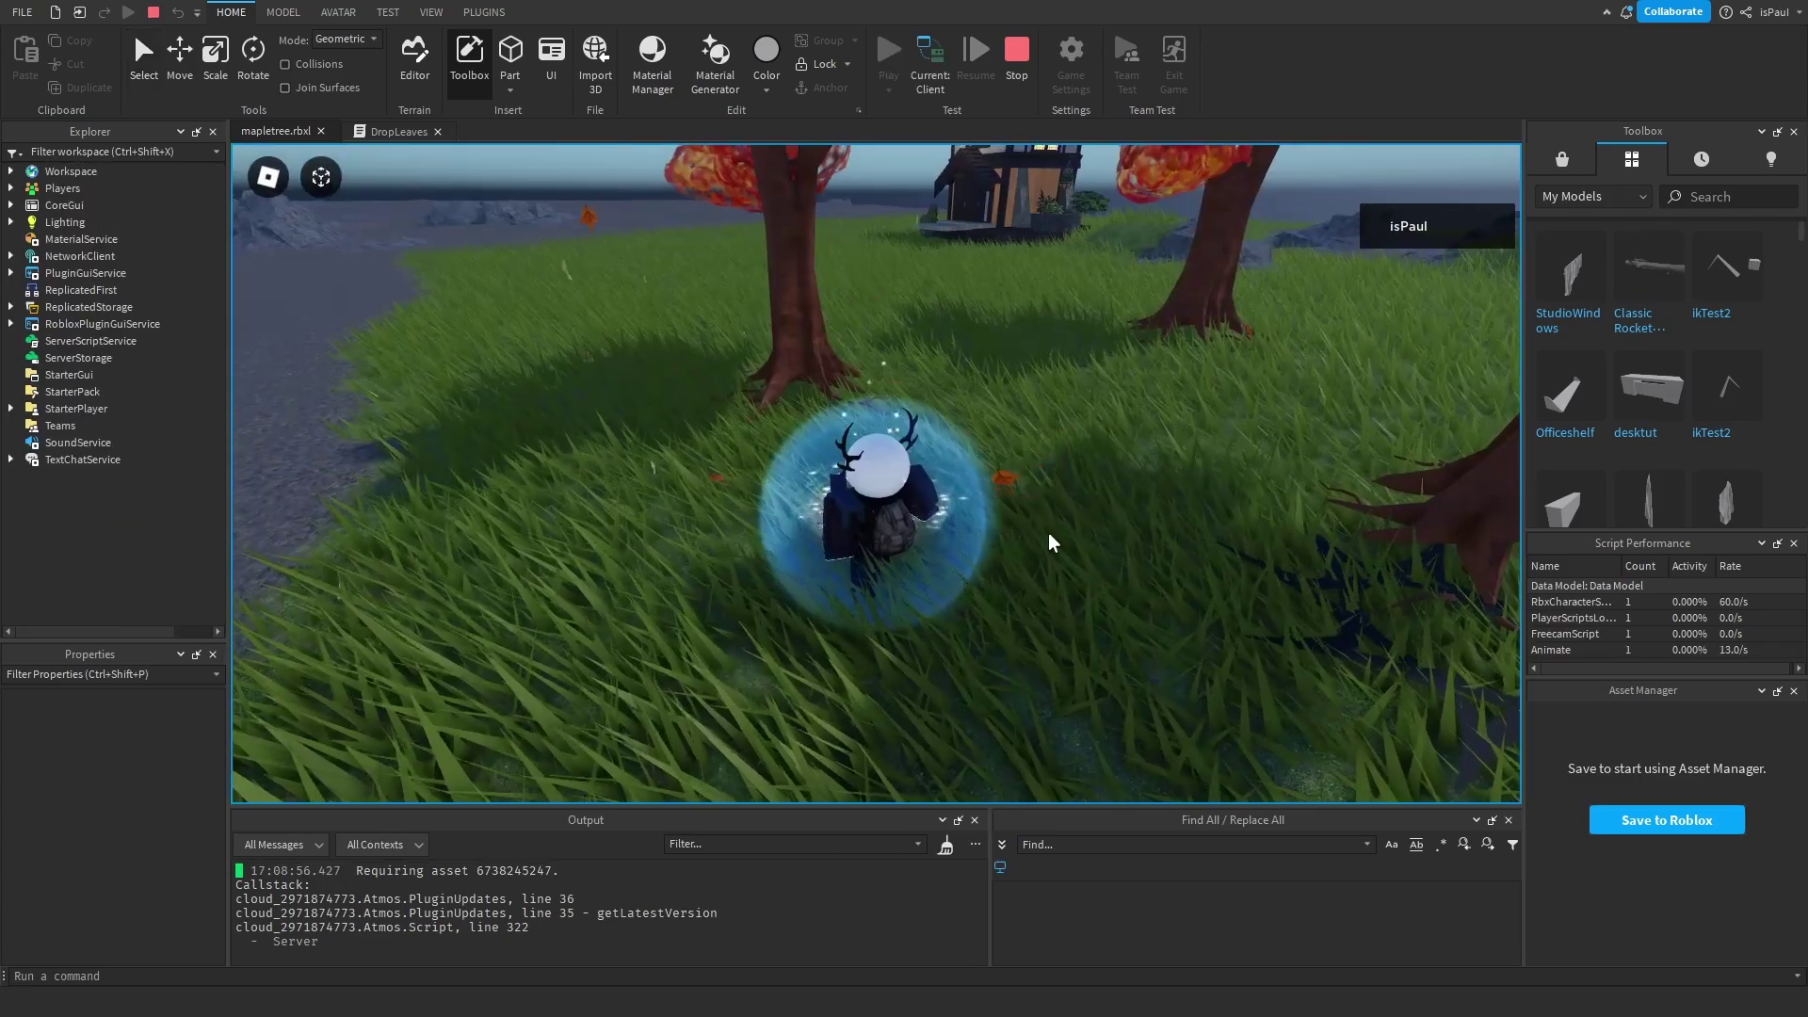
In the mapletree.rbxl play test, walk the avatar in among the maple trees and watch the falling leaves
scroll(1048, 540, "down", 3)
scroll(980, 540, "up", 3)
scroll(970, 539, "down", 3)
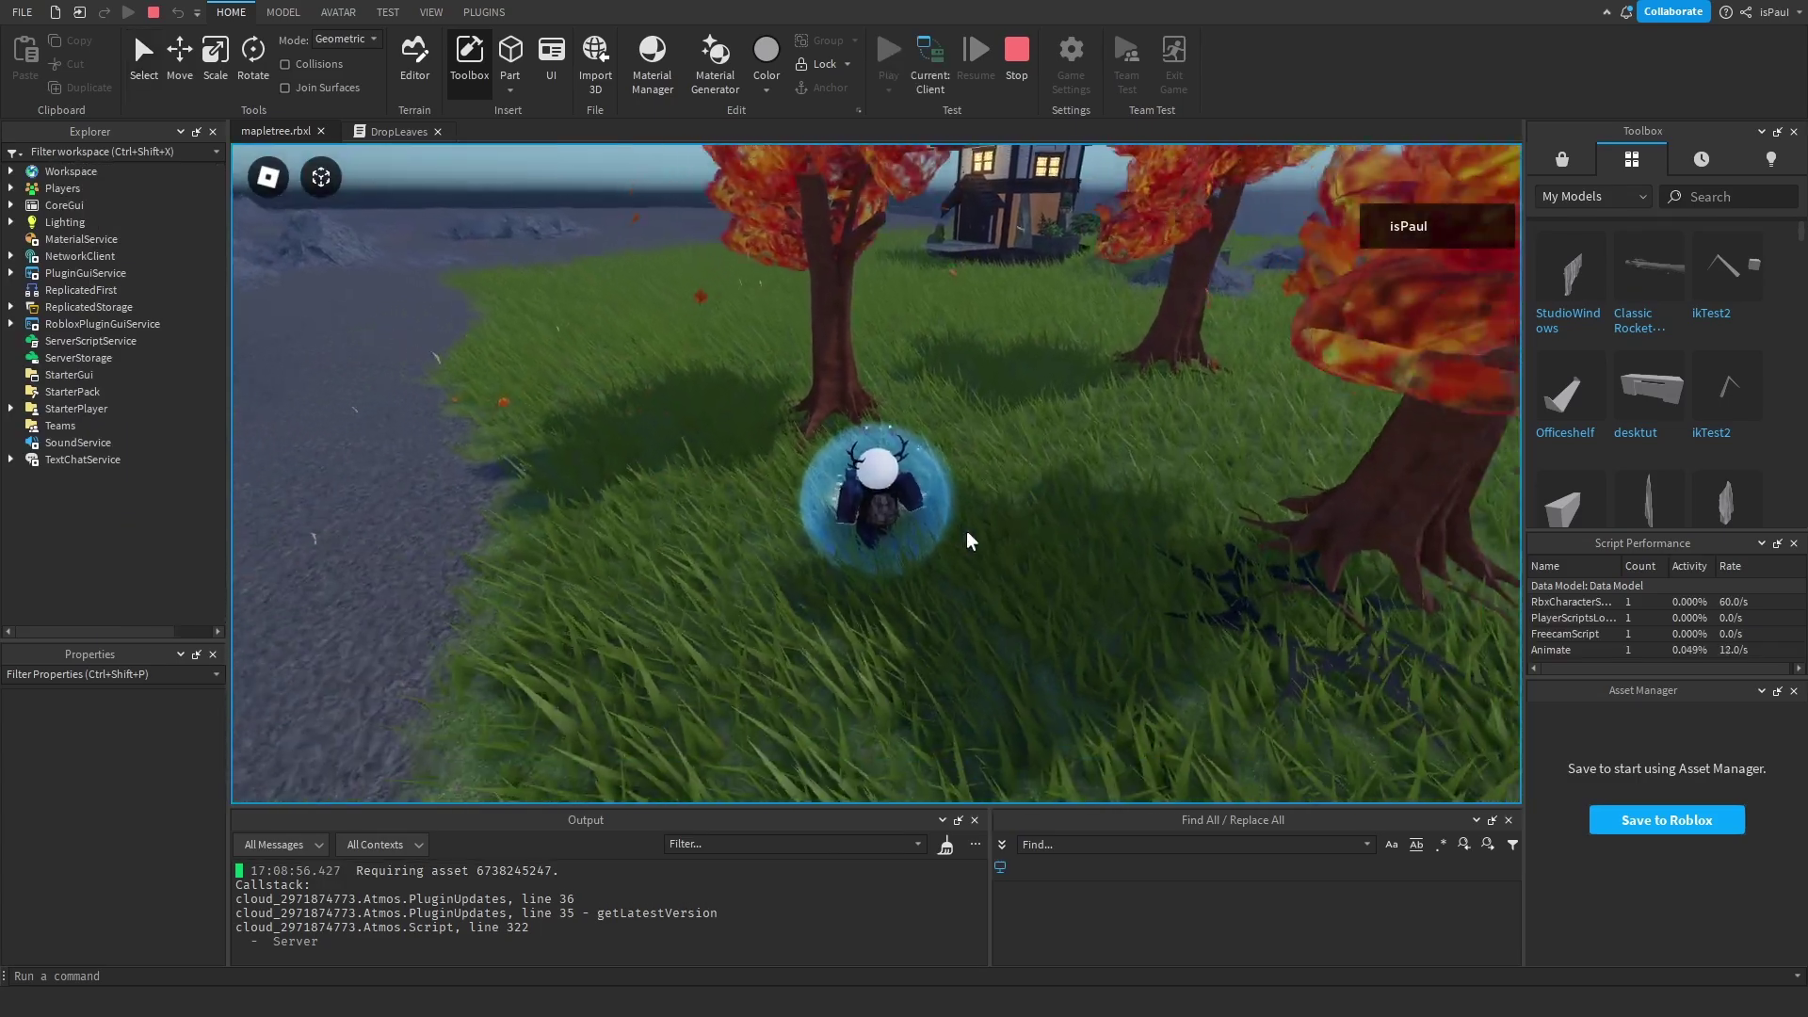
right_click_drag(970, 539, 912, 384)
right_click_drag(979, 494, 901, 488)
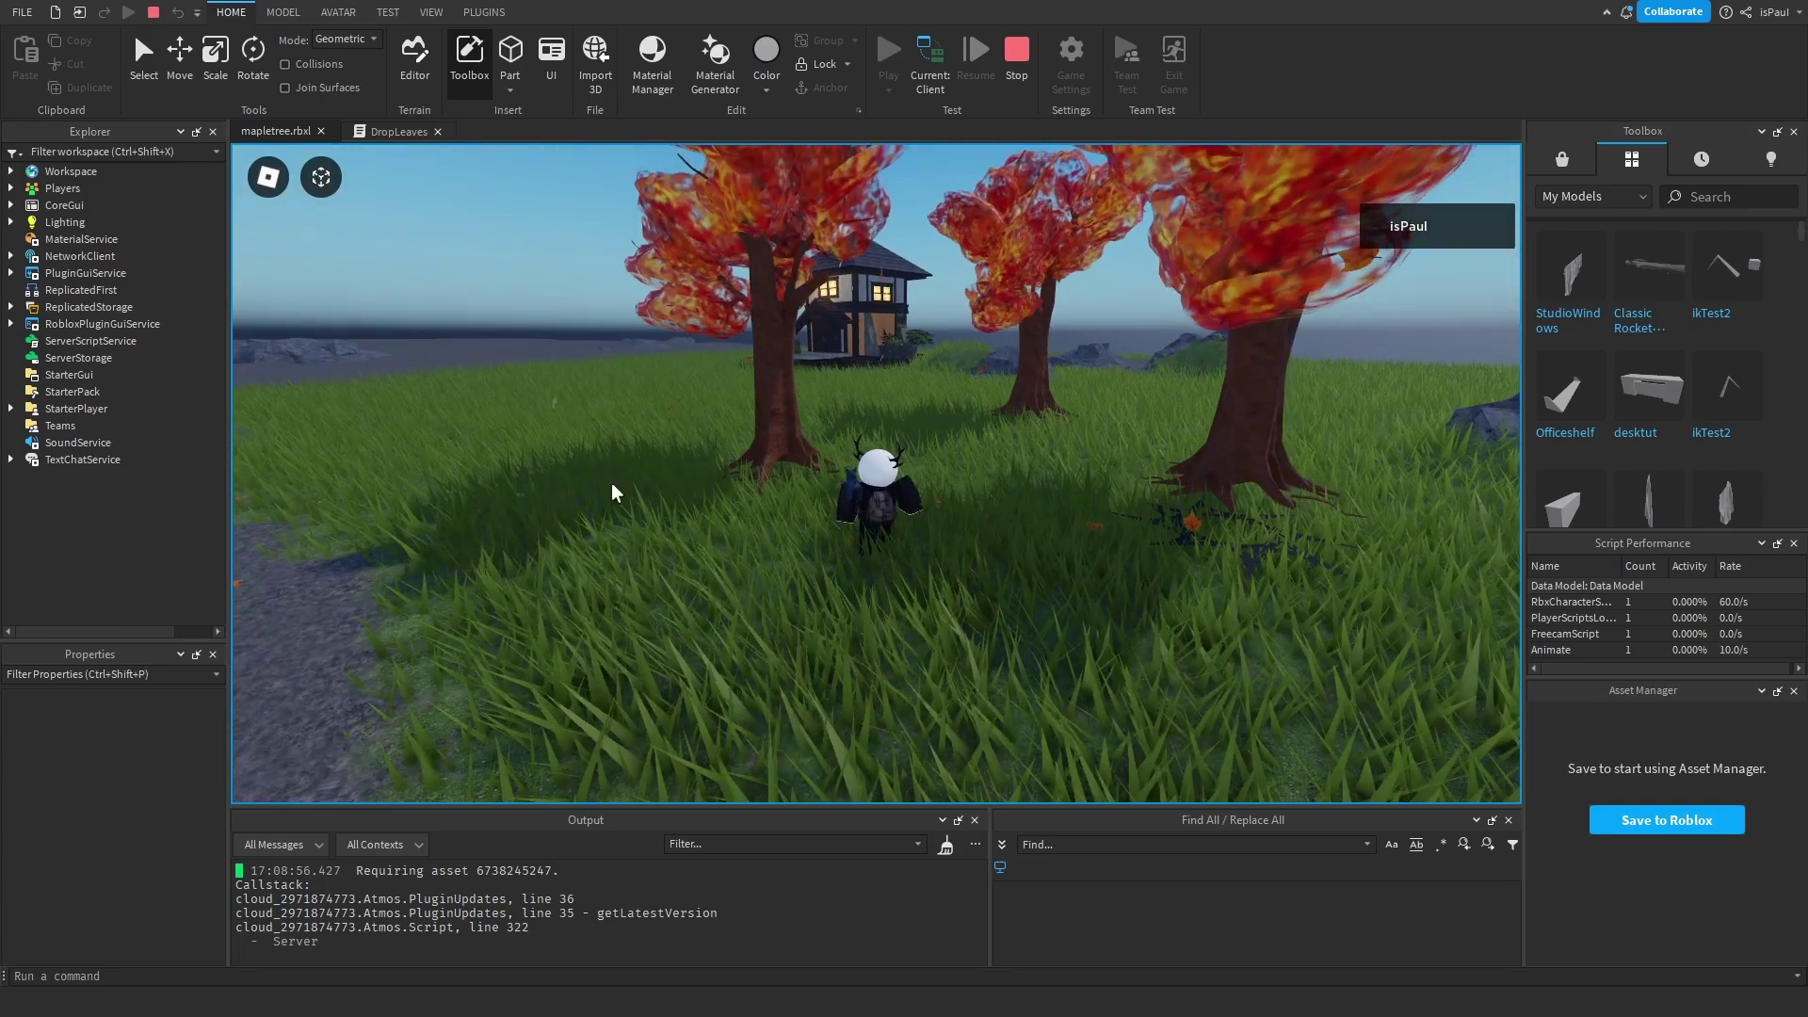
scroll(979, 528, "up", 2)
key("w")
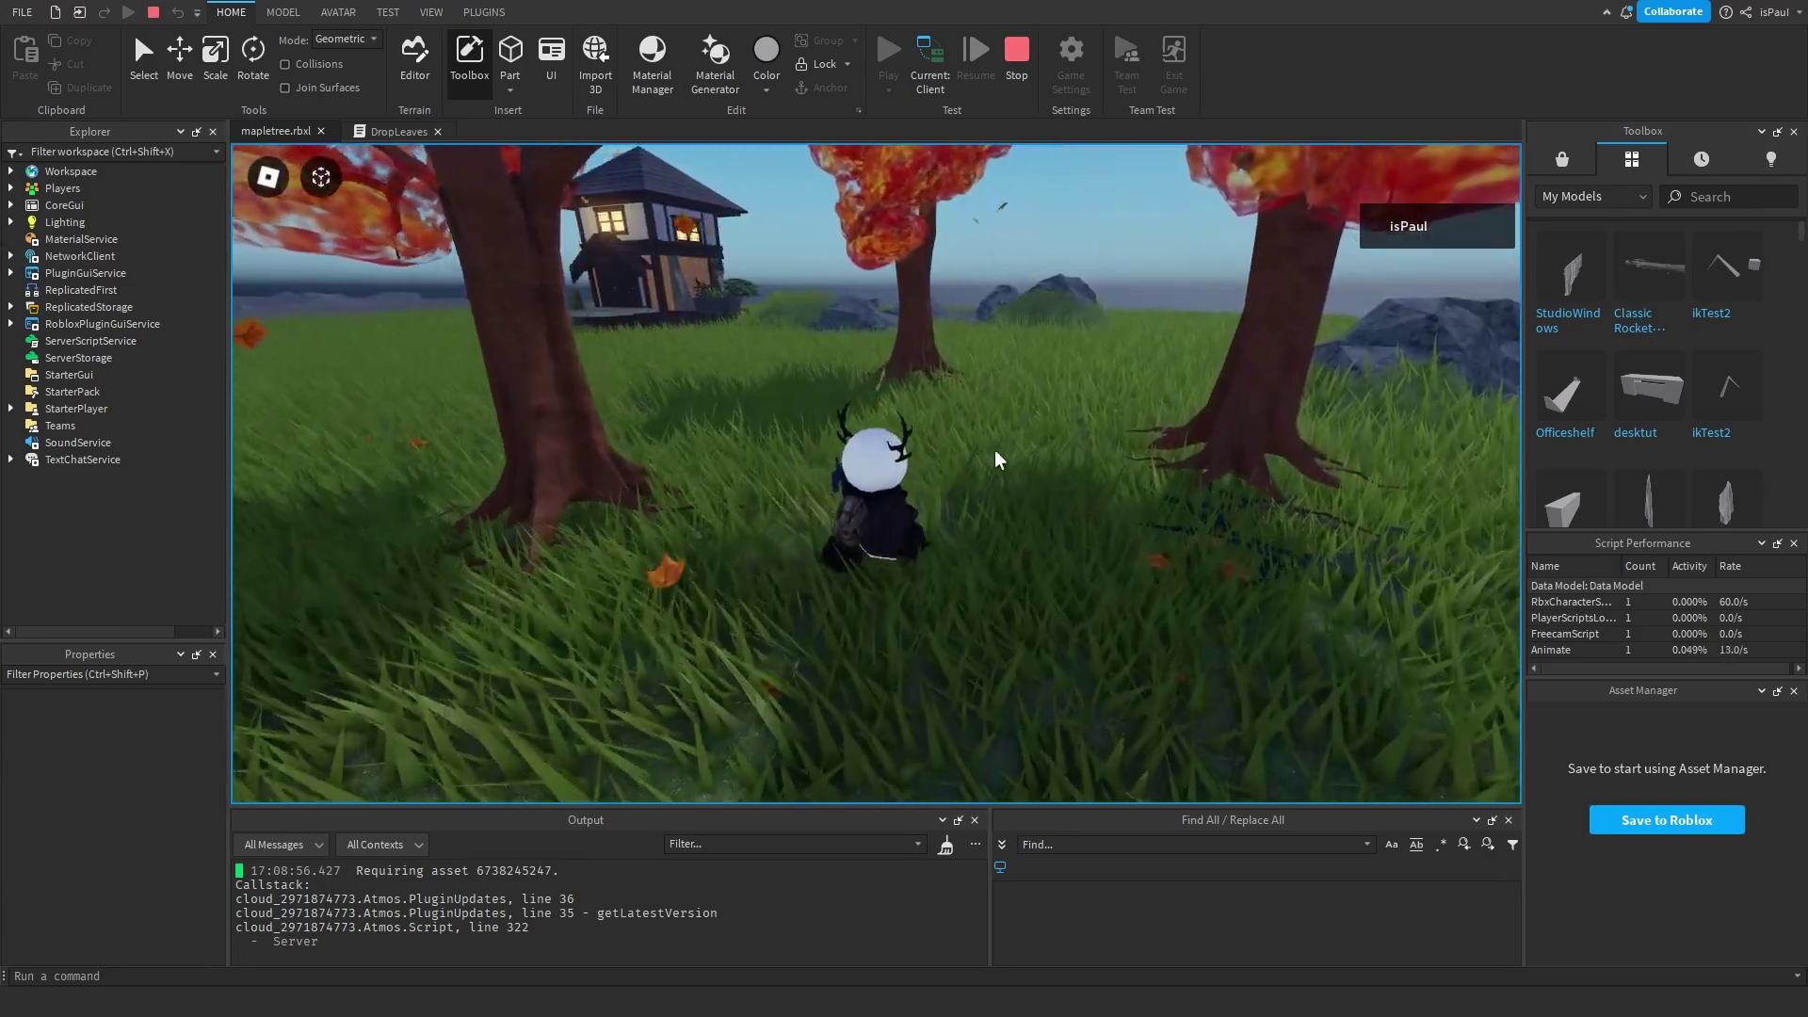